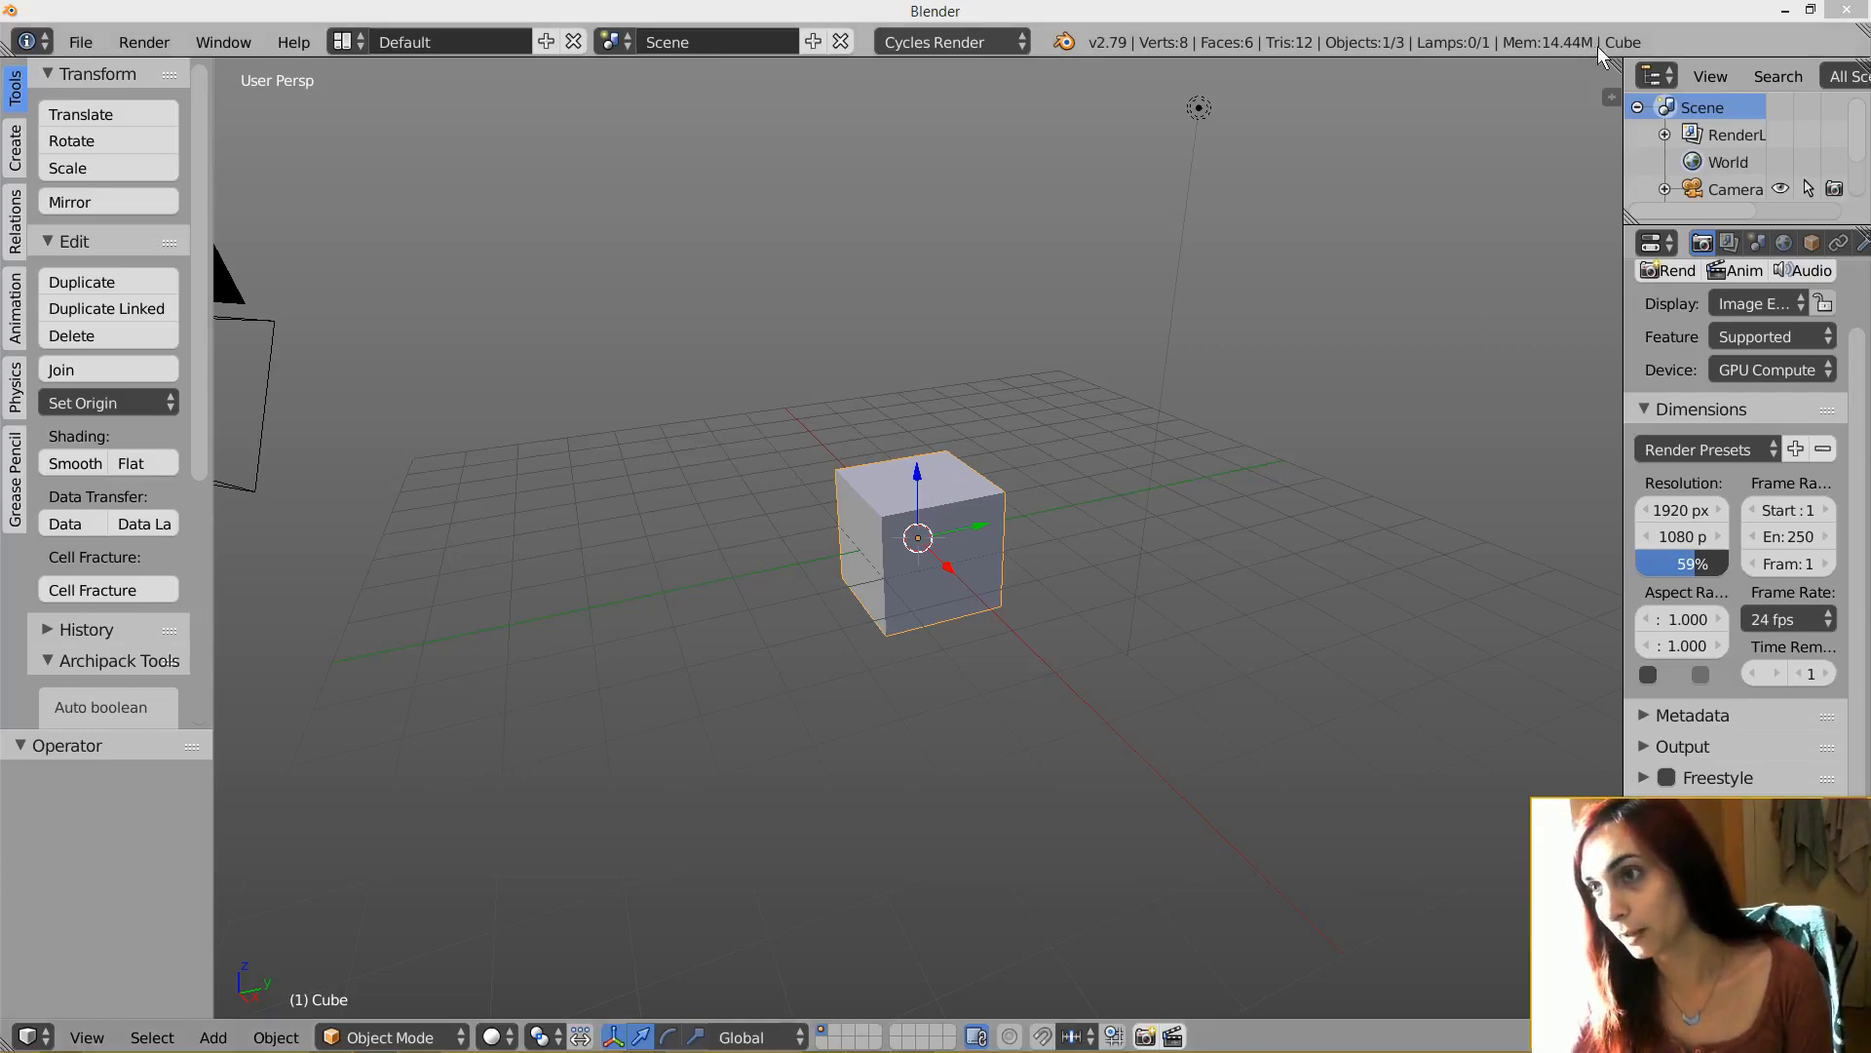
# - Replace the default cube with a plane at the origin, scaled up about 4.29 times
pyautogui.moveTo(1614, 65); pyautogui.dragTo(1078, 147)
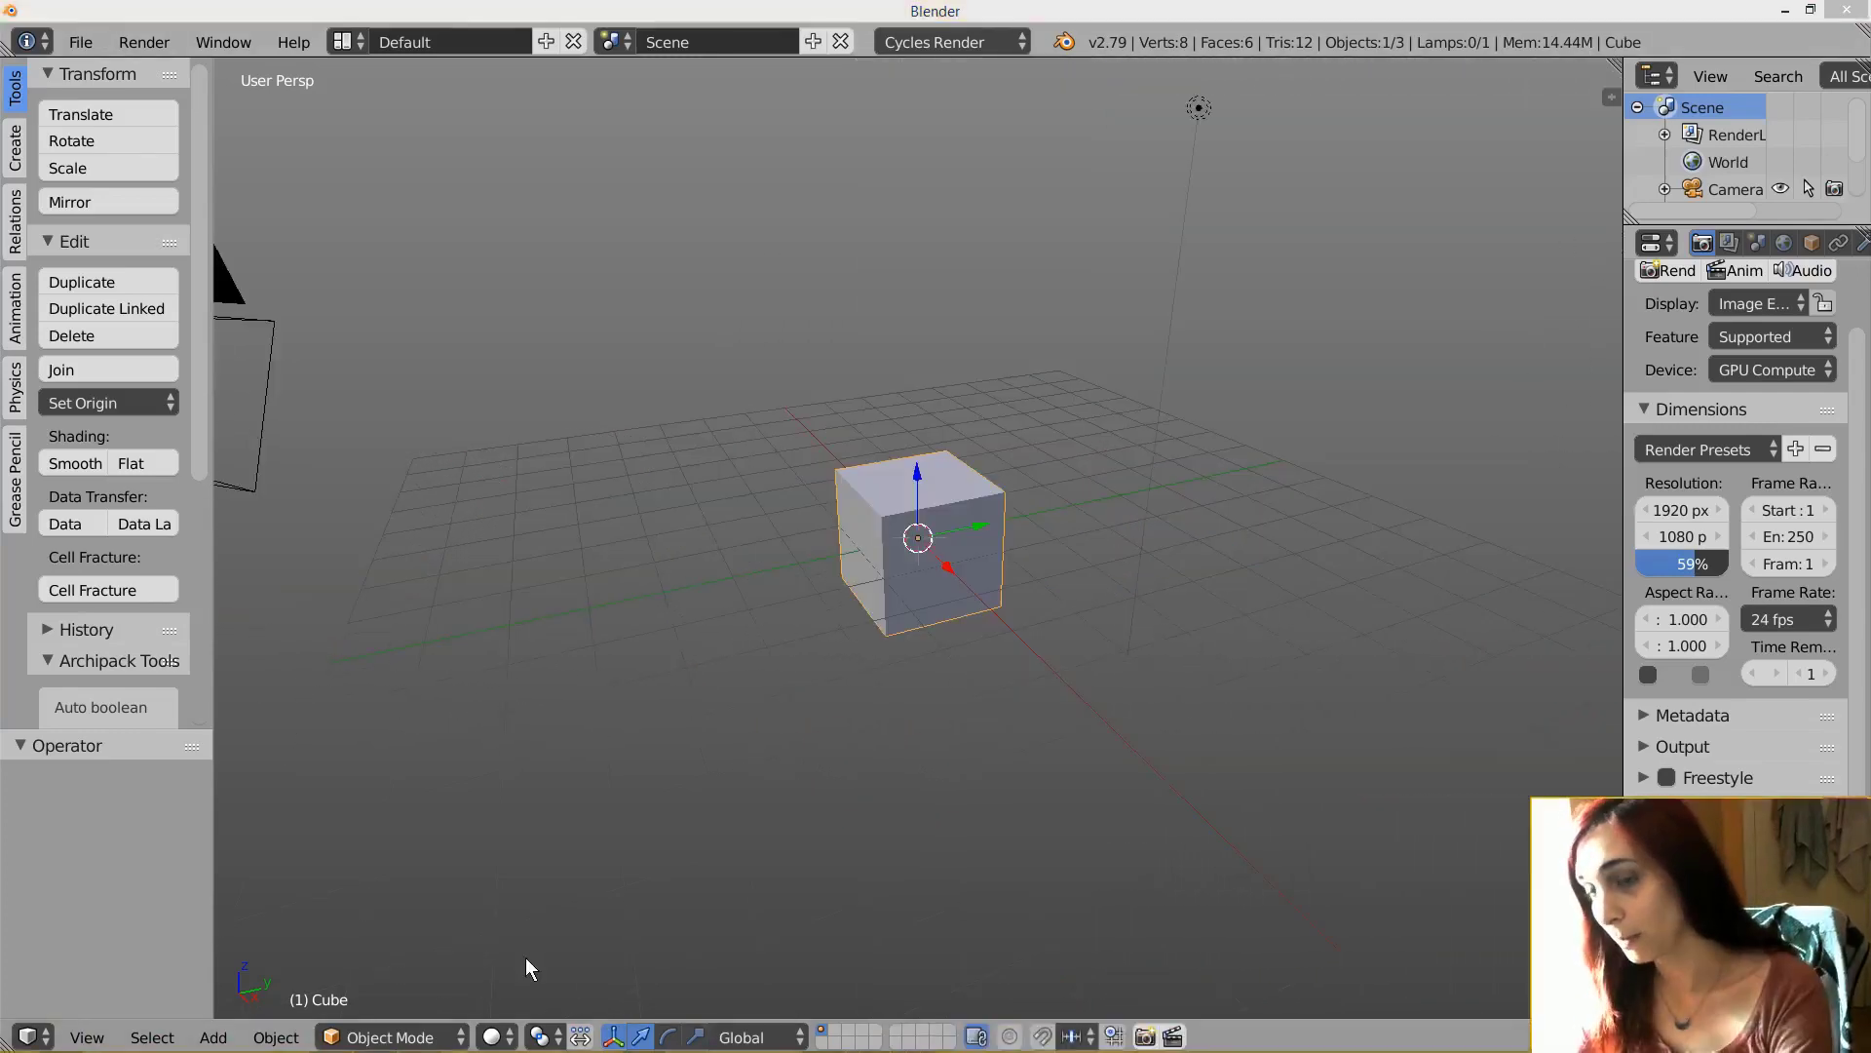
pyautogui.press('Delete')
pyautogui.click(16, 148)
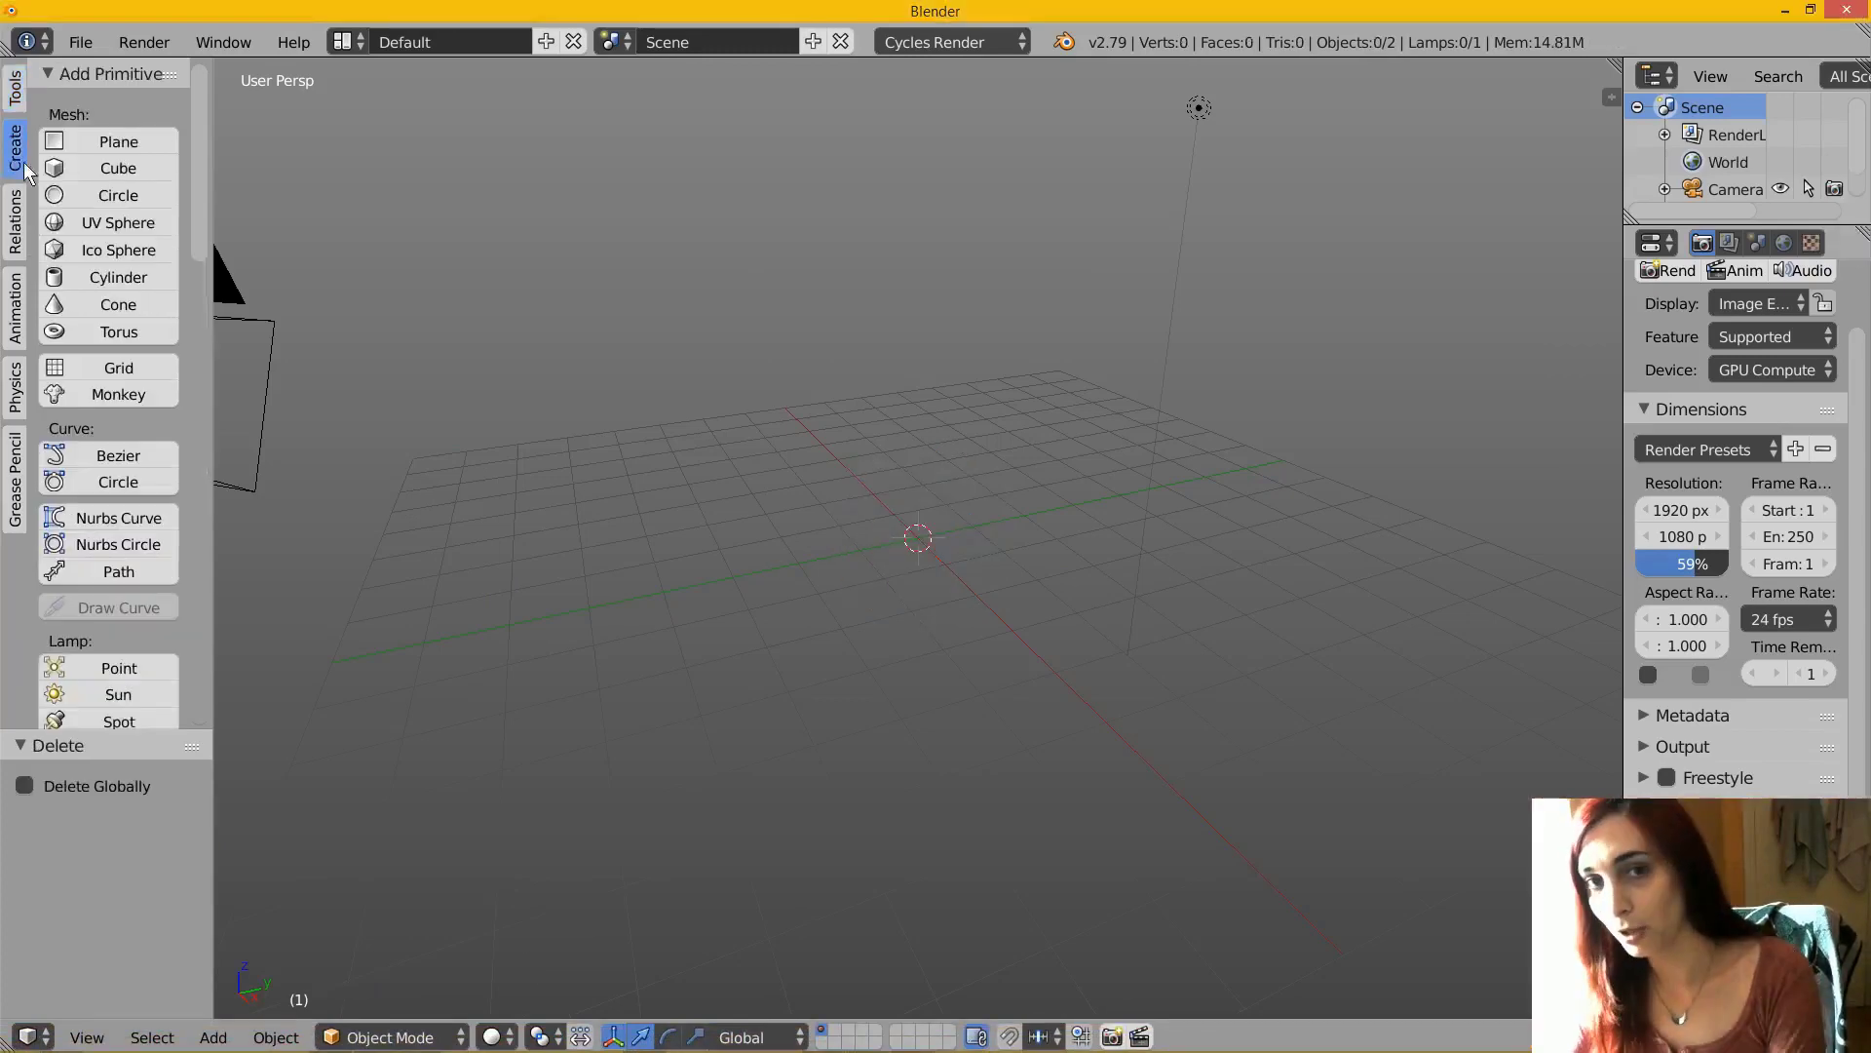
pyautogui.click(137, 144)
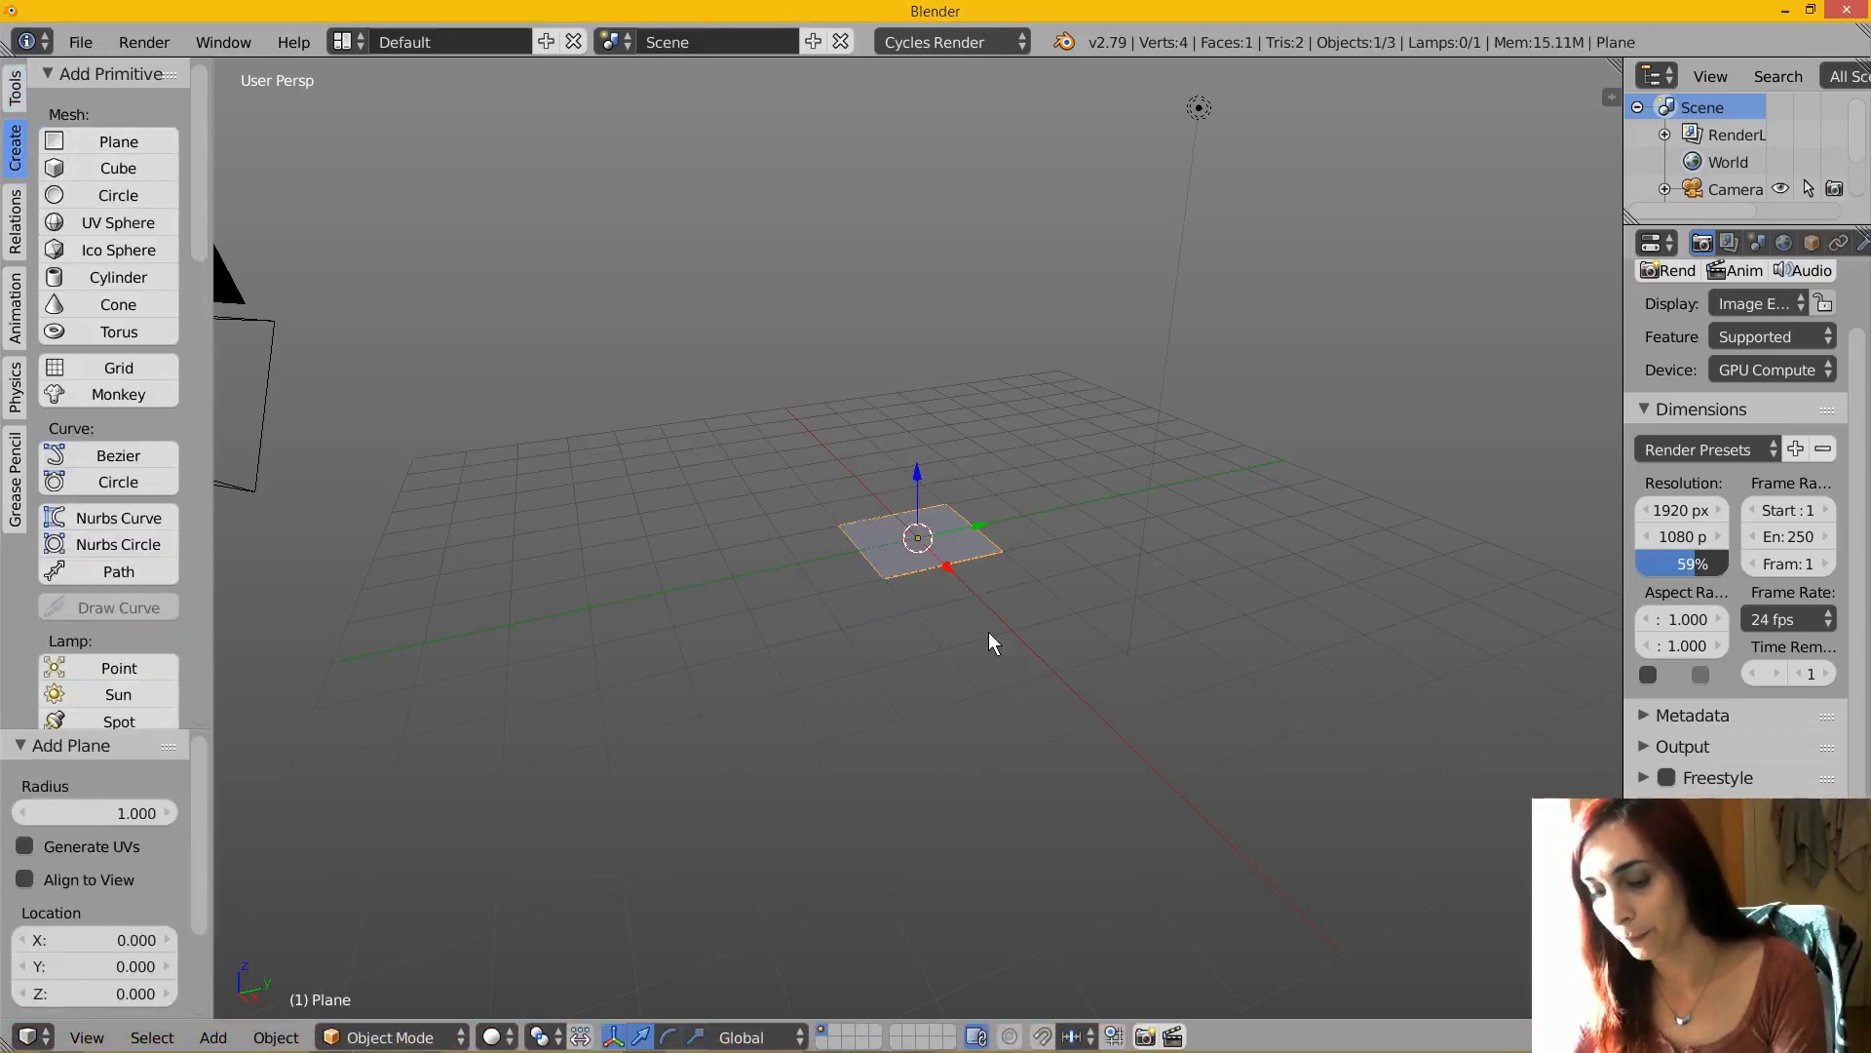
pyautogui.press('s')
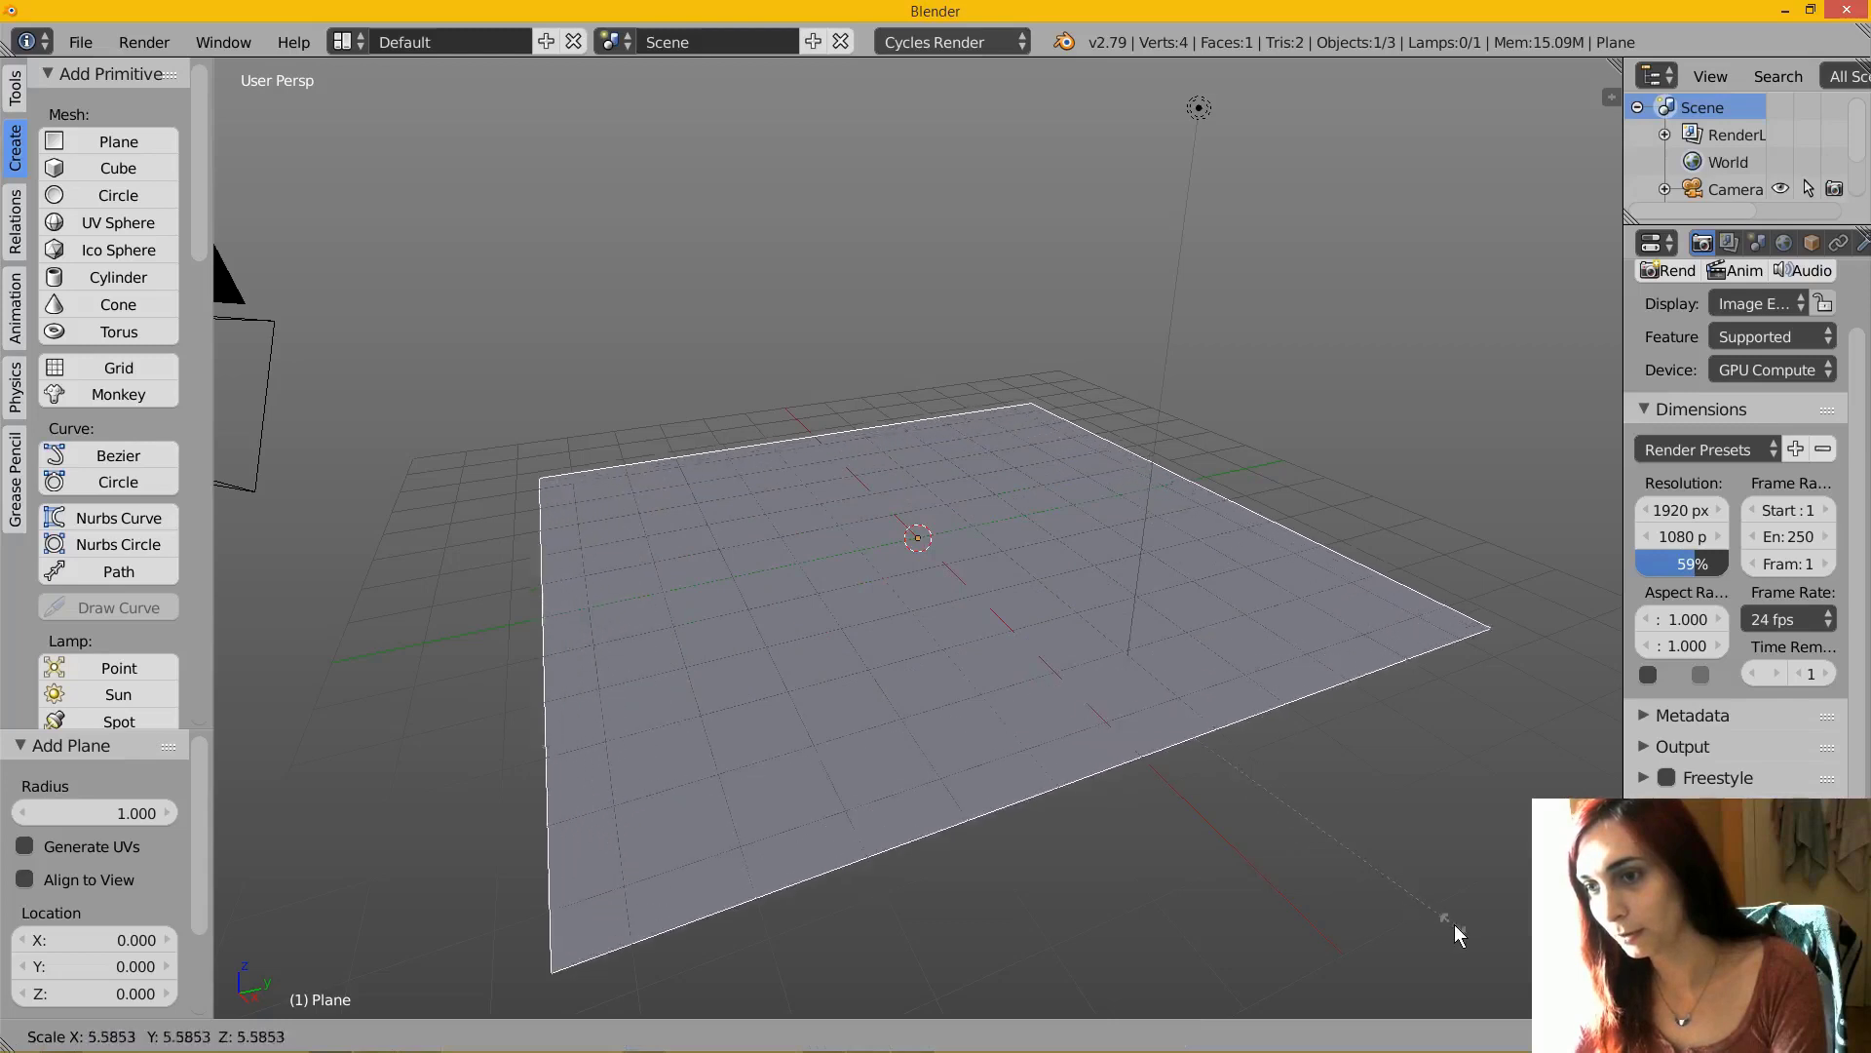
pyautogui.click(1199, 107)
# - Move the lamp down close above the plane's far corner, shifting it about -4.256 along X and 1.489 along Y
pyautogui.rightClick(1199, 107)
pyautogui.scroll(-2, 1262, 166)
pyautogui.scroll(1, 1259, 156)
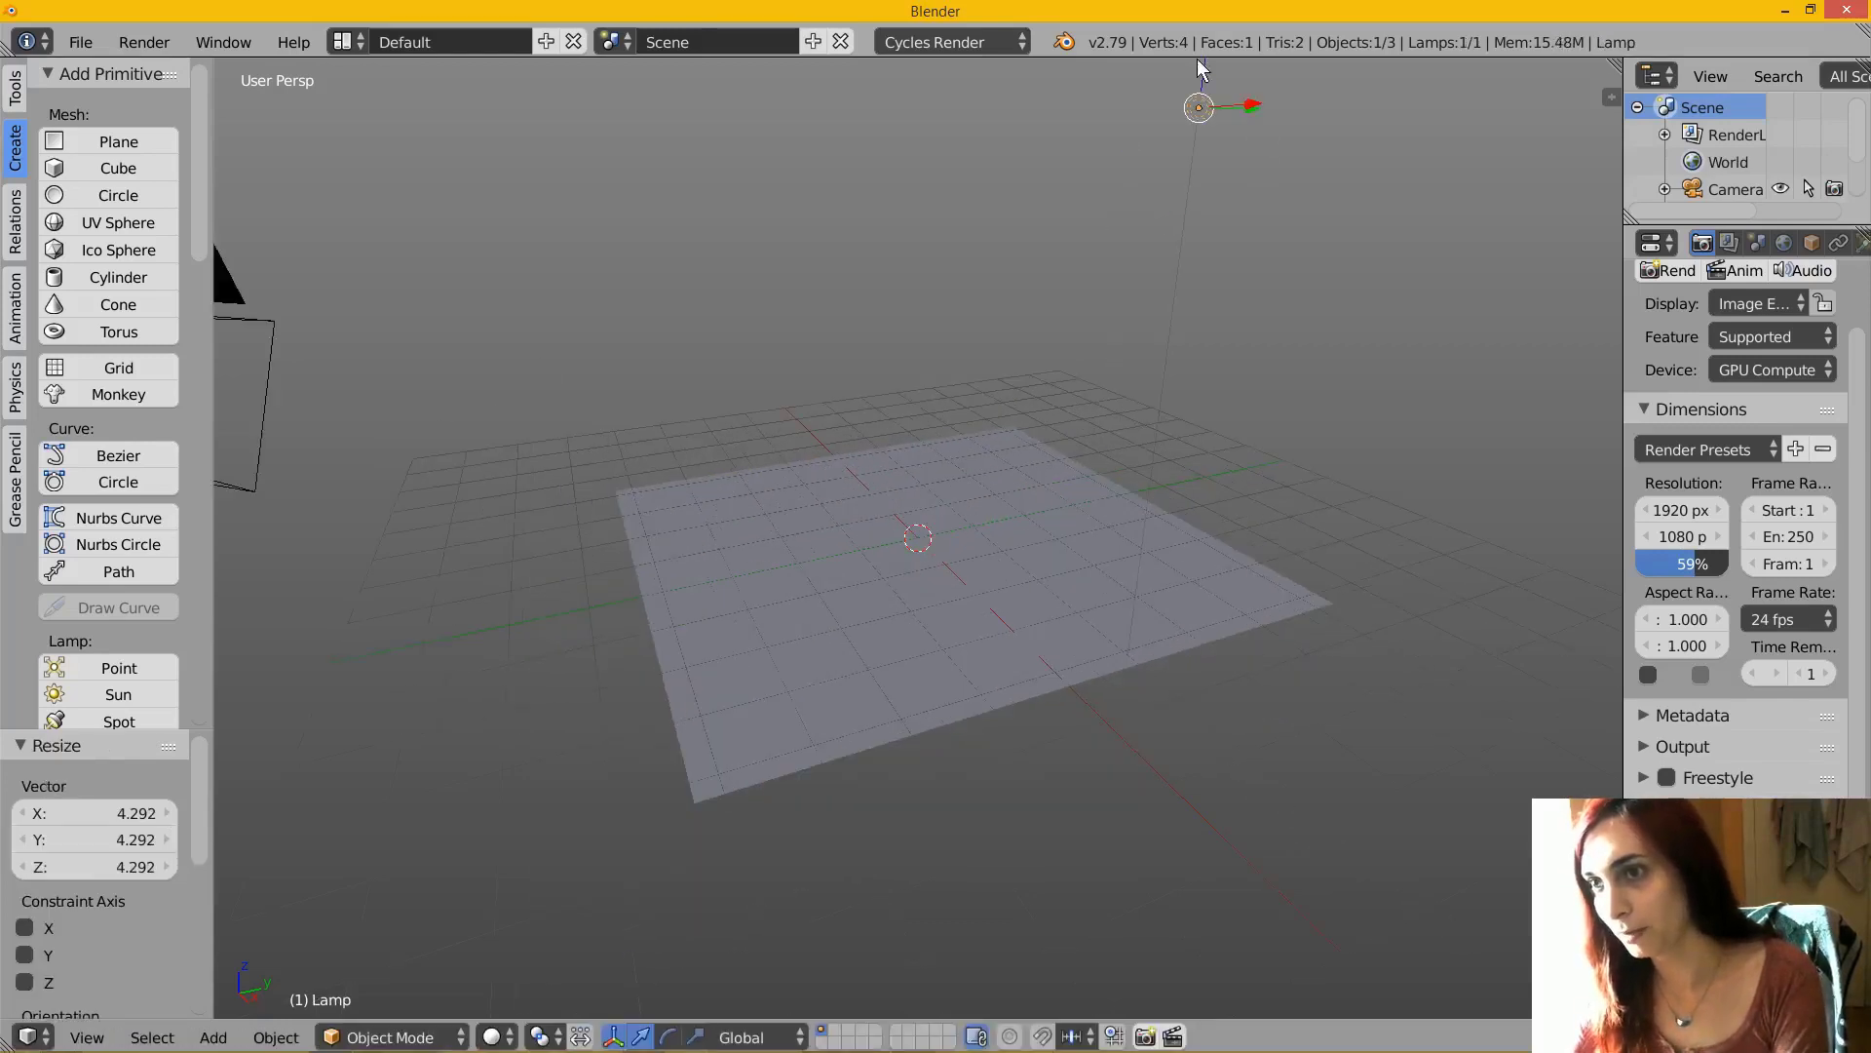
pyautogui.moveTo(1204, 64); pyautogui.dragTo(1160, 396)
pyautogui.moveTo(1201, 473); pyautogui.dragTo(1000, 430)
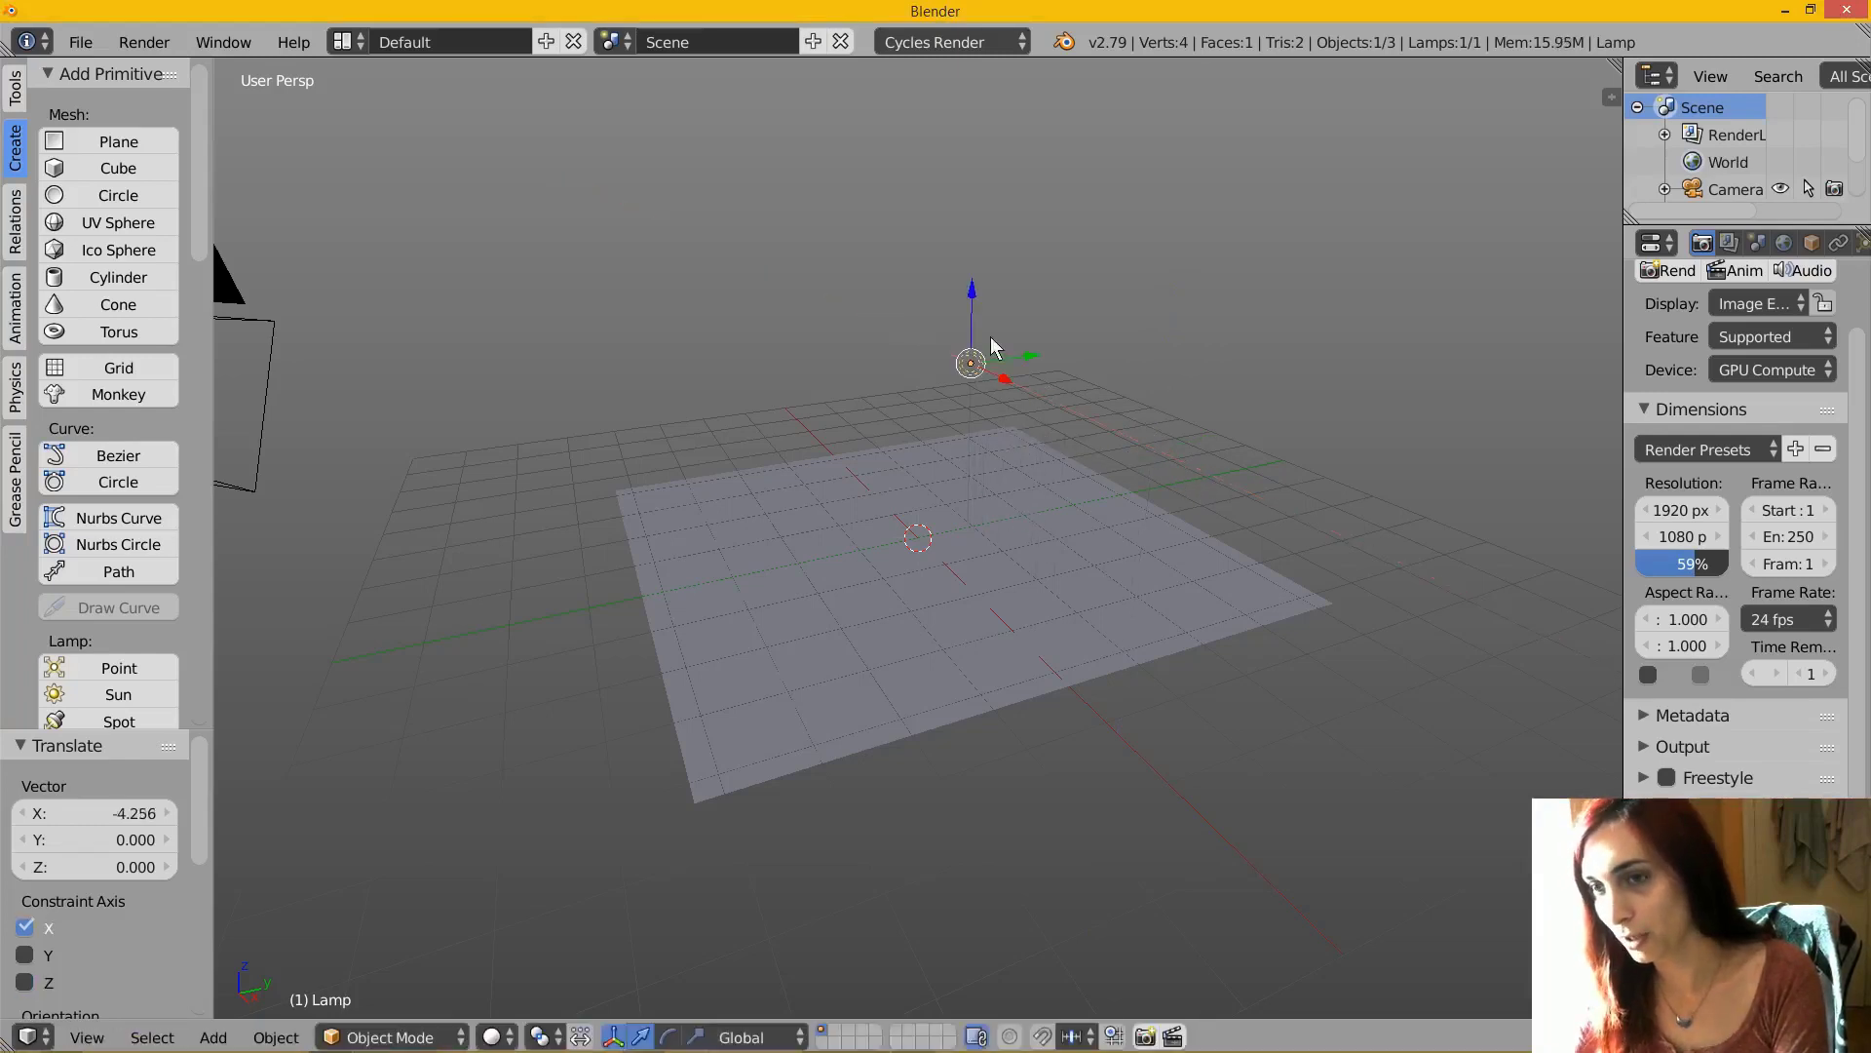
pyautogui.moveTo(971, 327); pyautogui.dragTo(968, 354)
pyautogui.moveTo(1021, 413); pyautogui.dragTo(1097, 400)
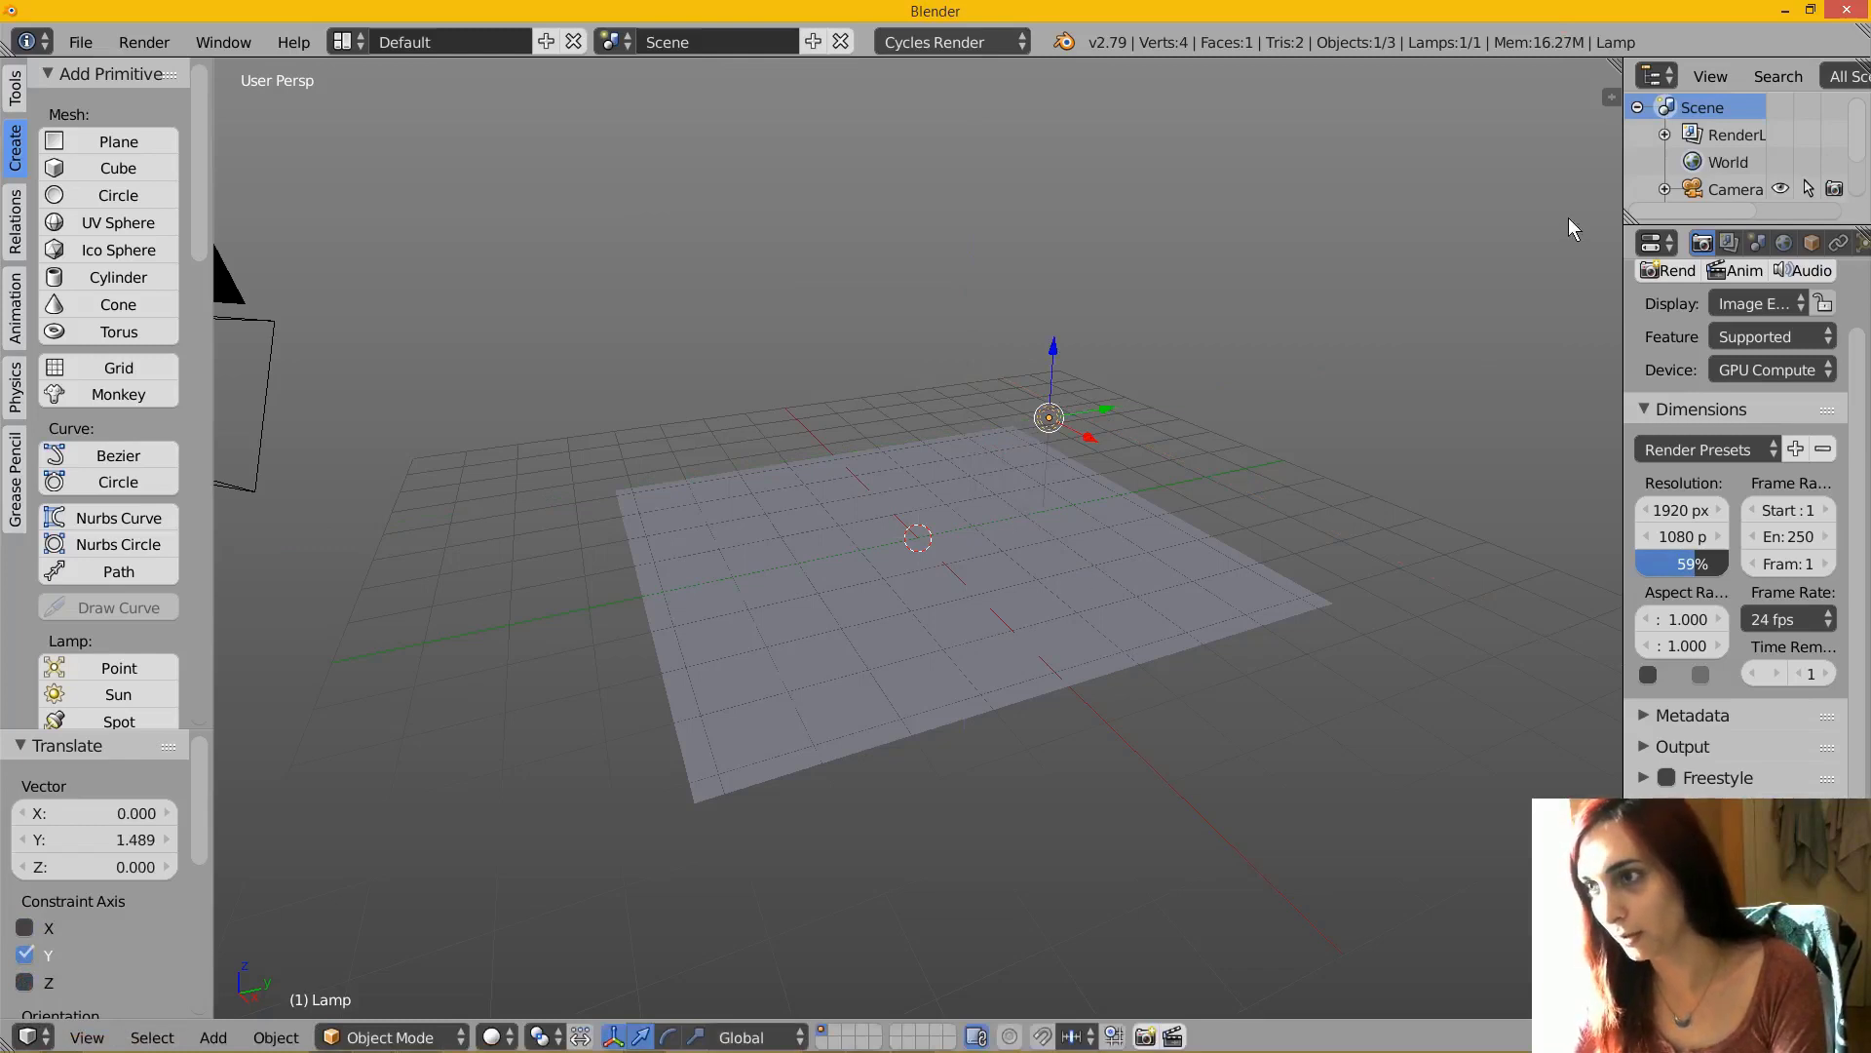
# - Show the 3D view in rendered shading and set the lamp's node-based emission strength to 200
pyautogui.click(492, 1037)
pyautogui.click(546, 852)
pyautogui.scroll(-3, 1844, 248)
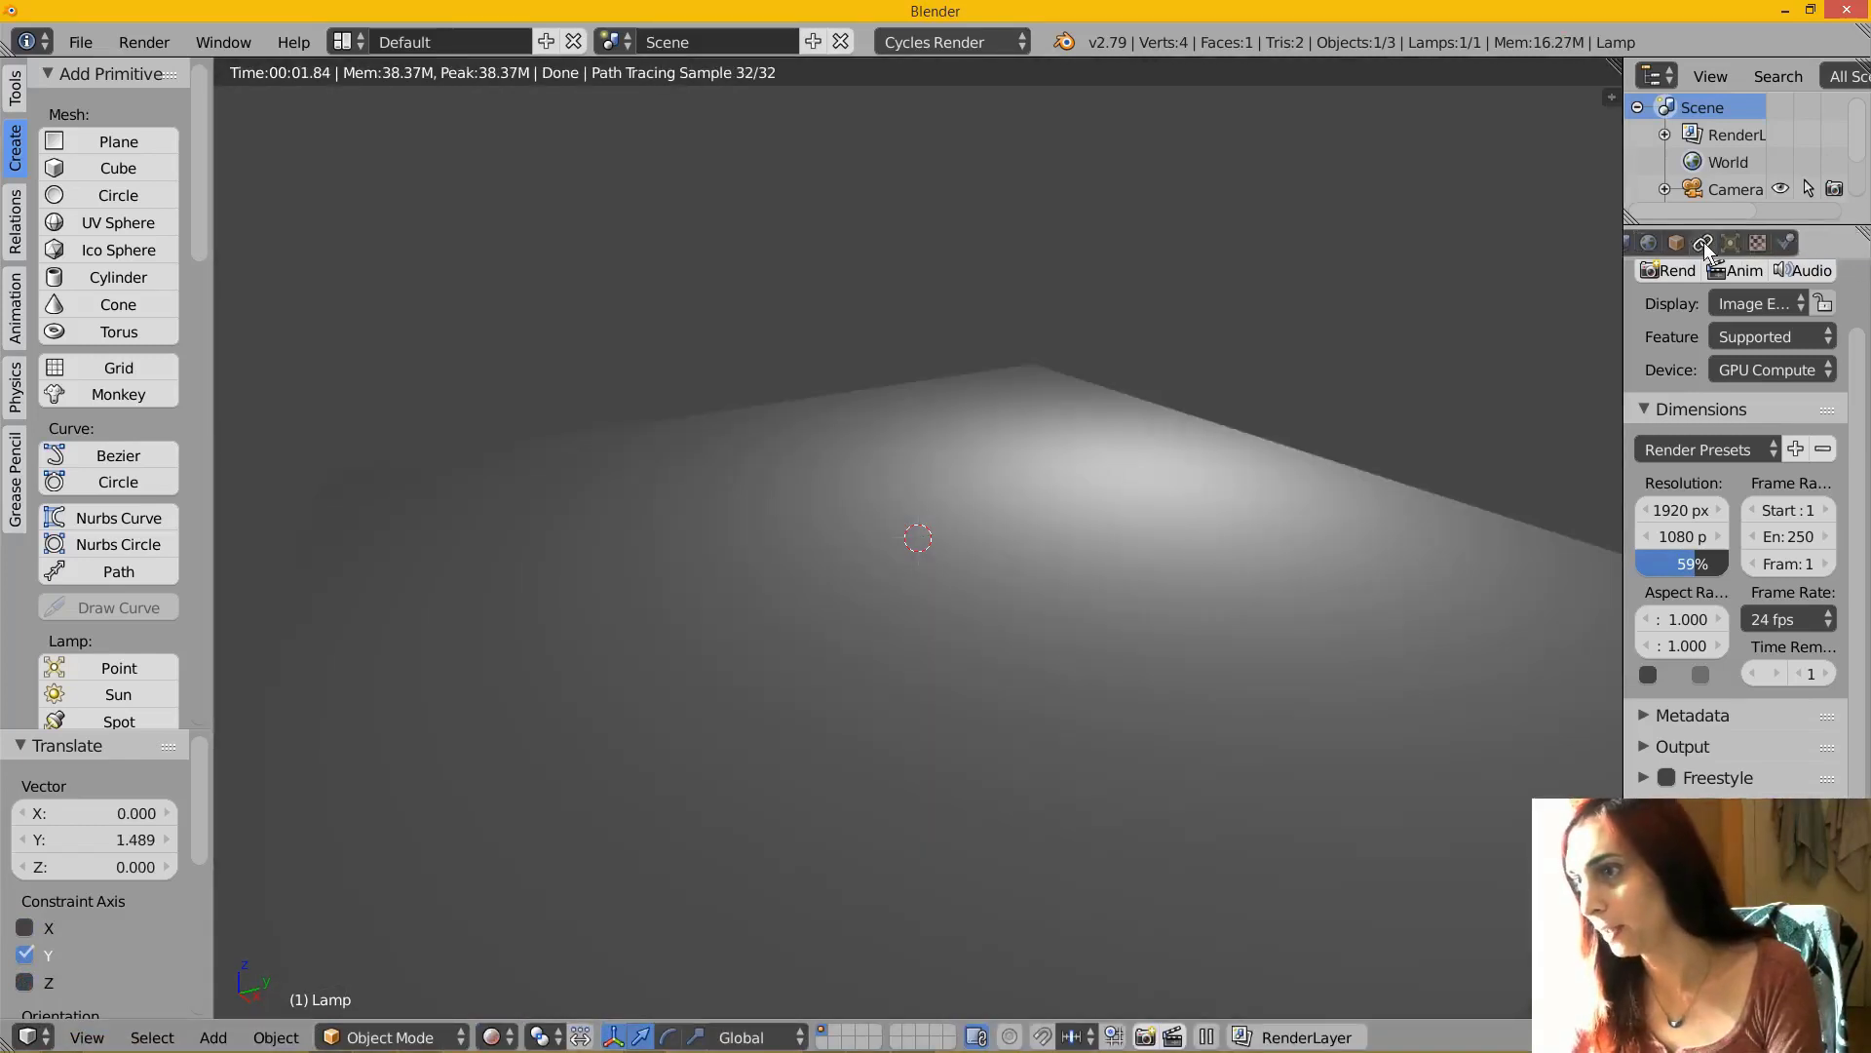
pyautogui.click(1730, 244)
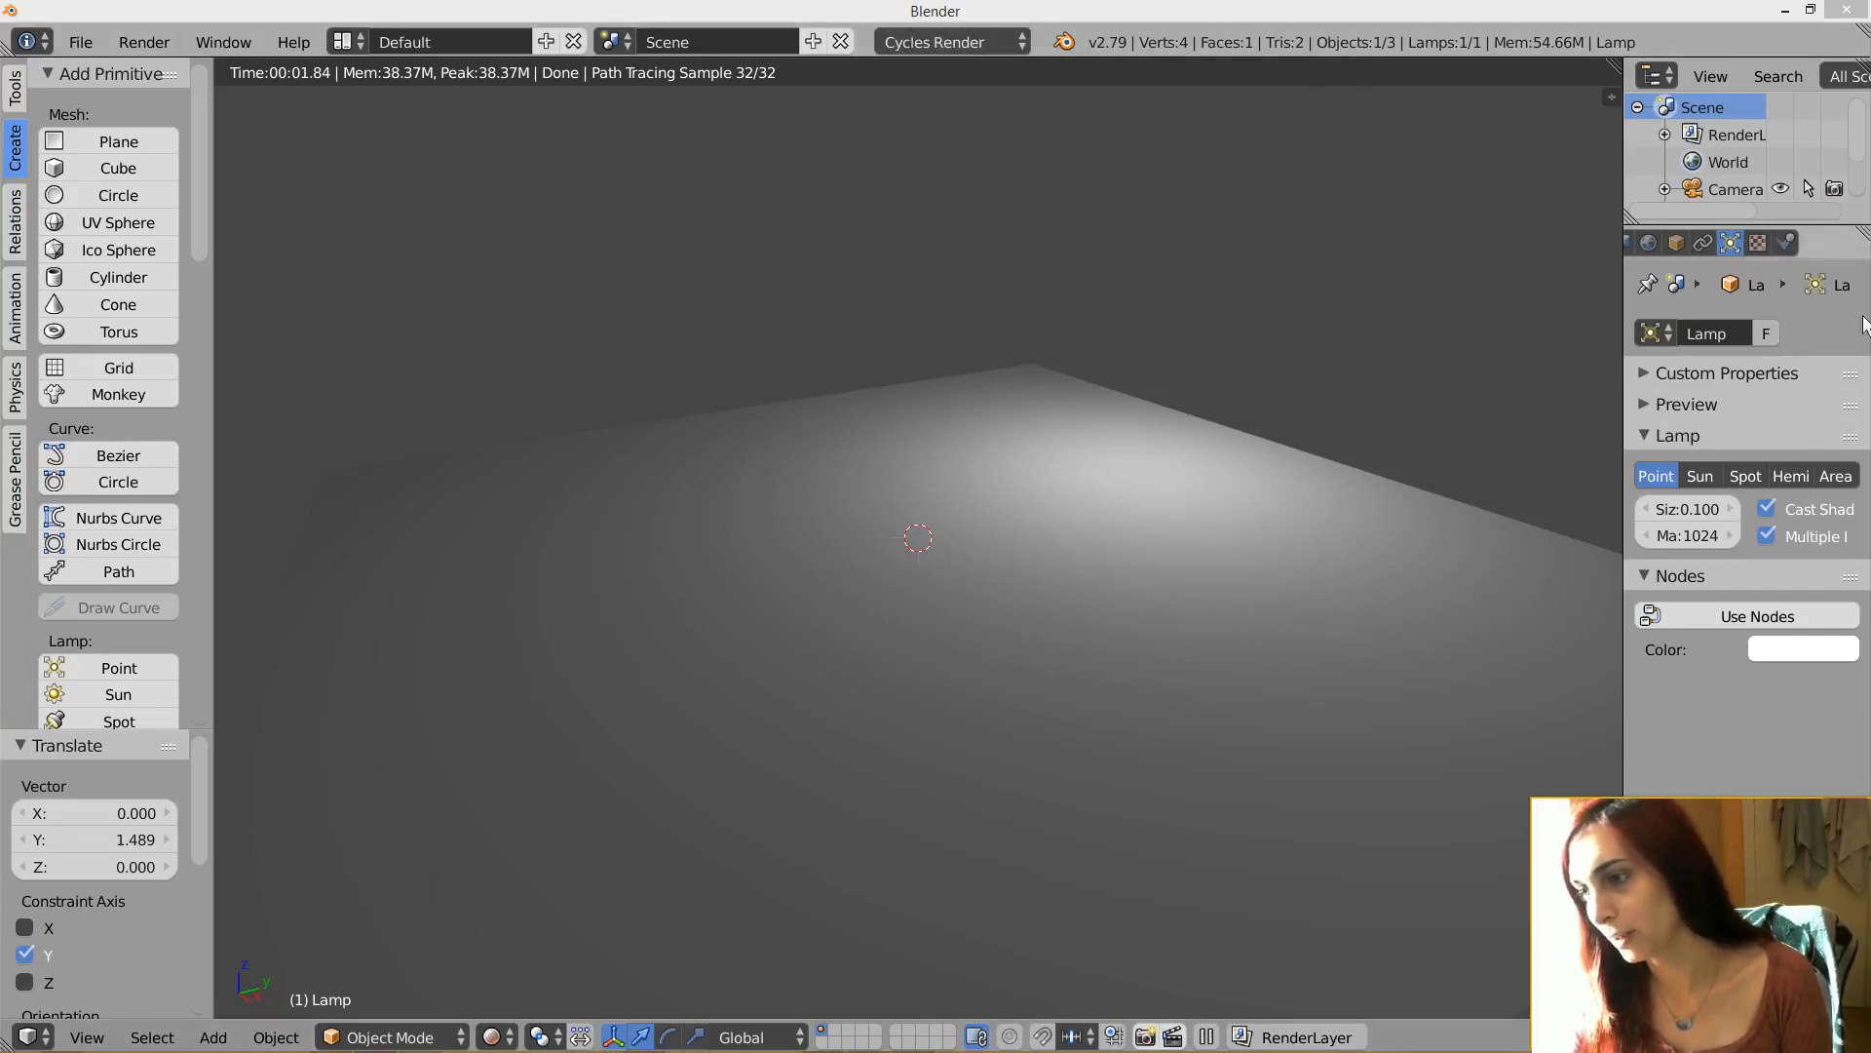
pyautogui.click(1738, 241)
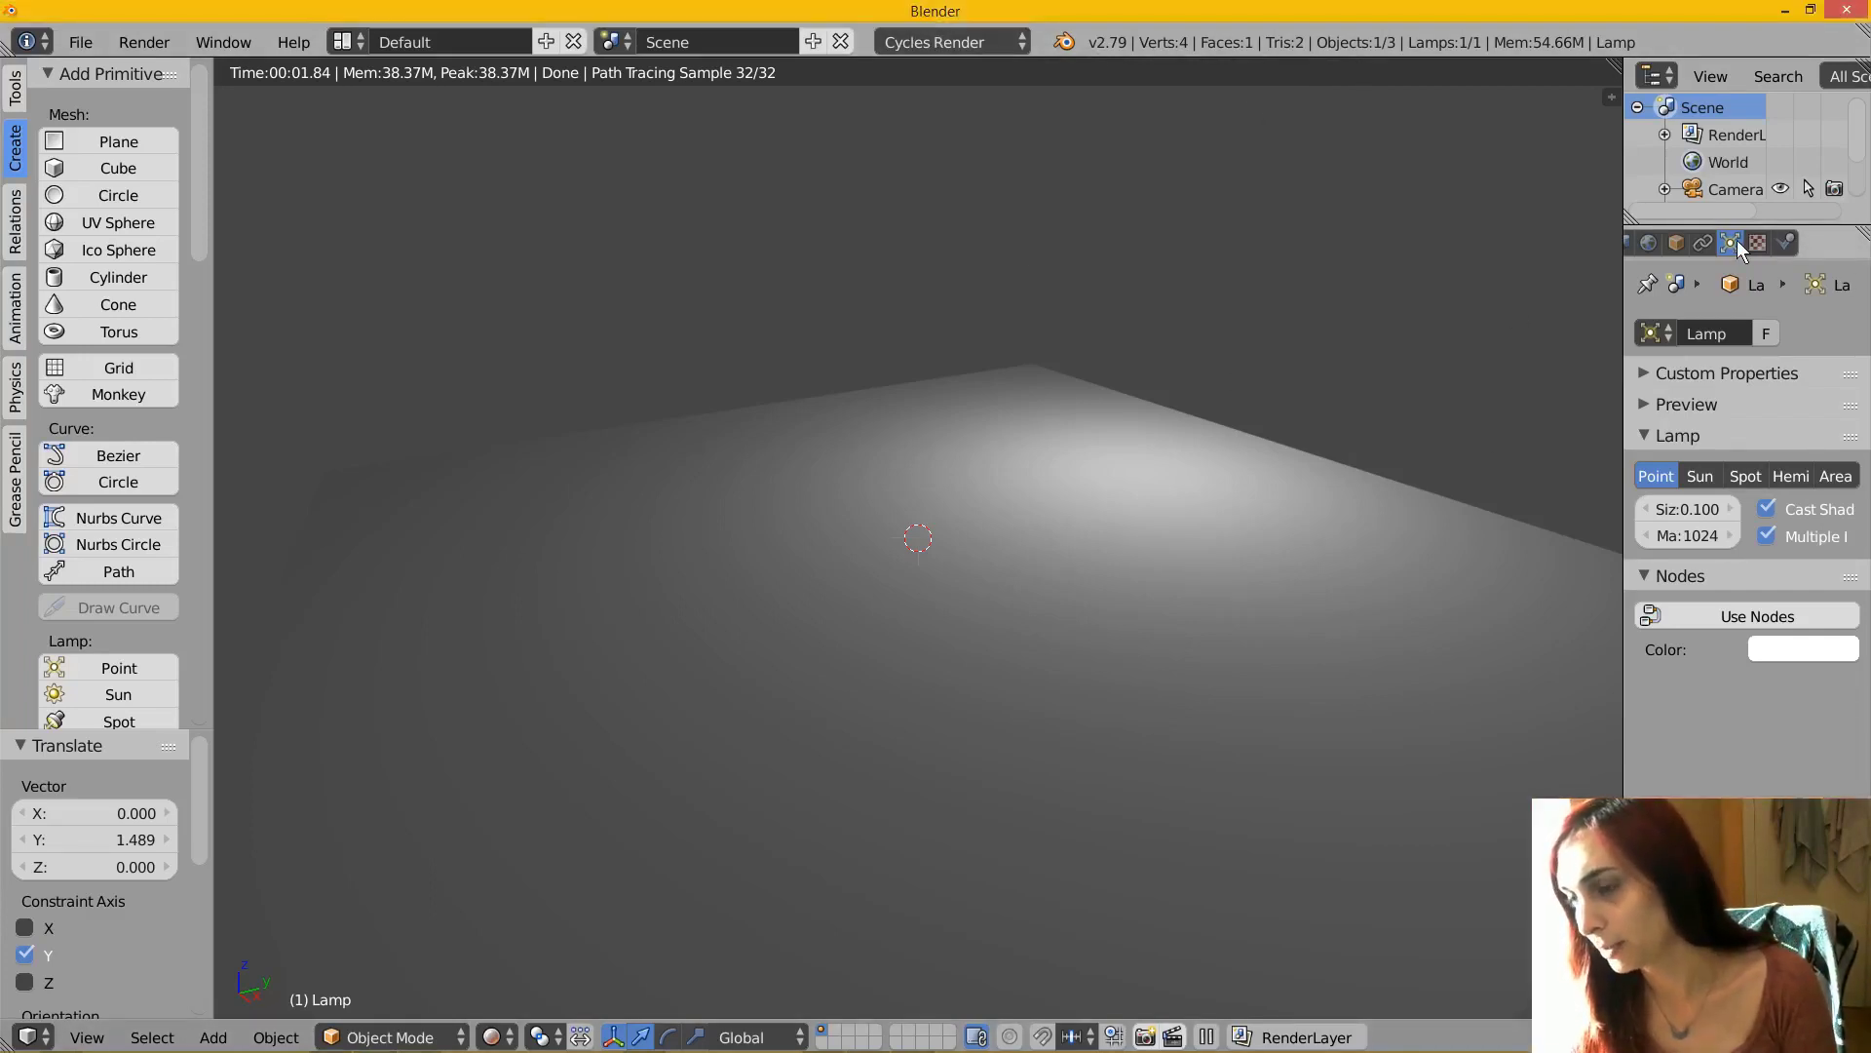
pyautogui.click(1769, 614)
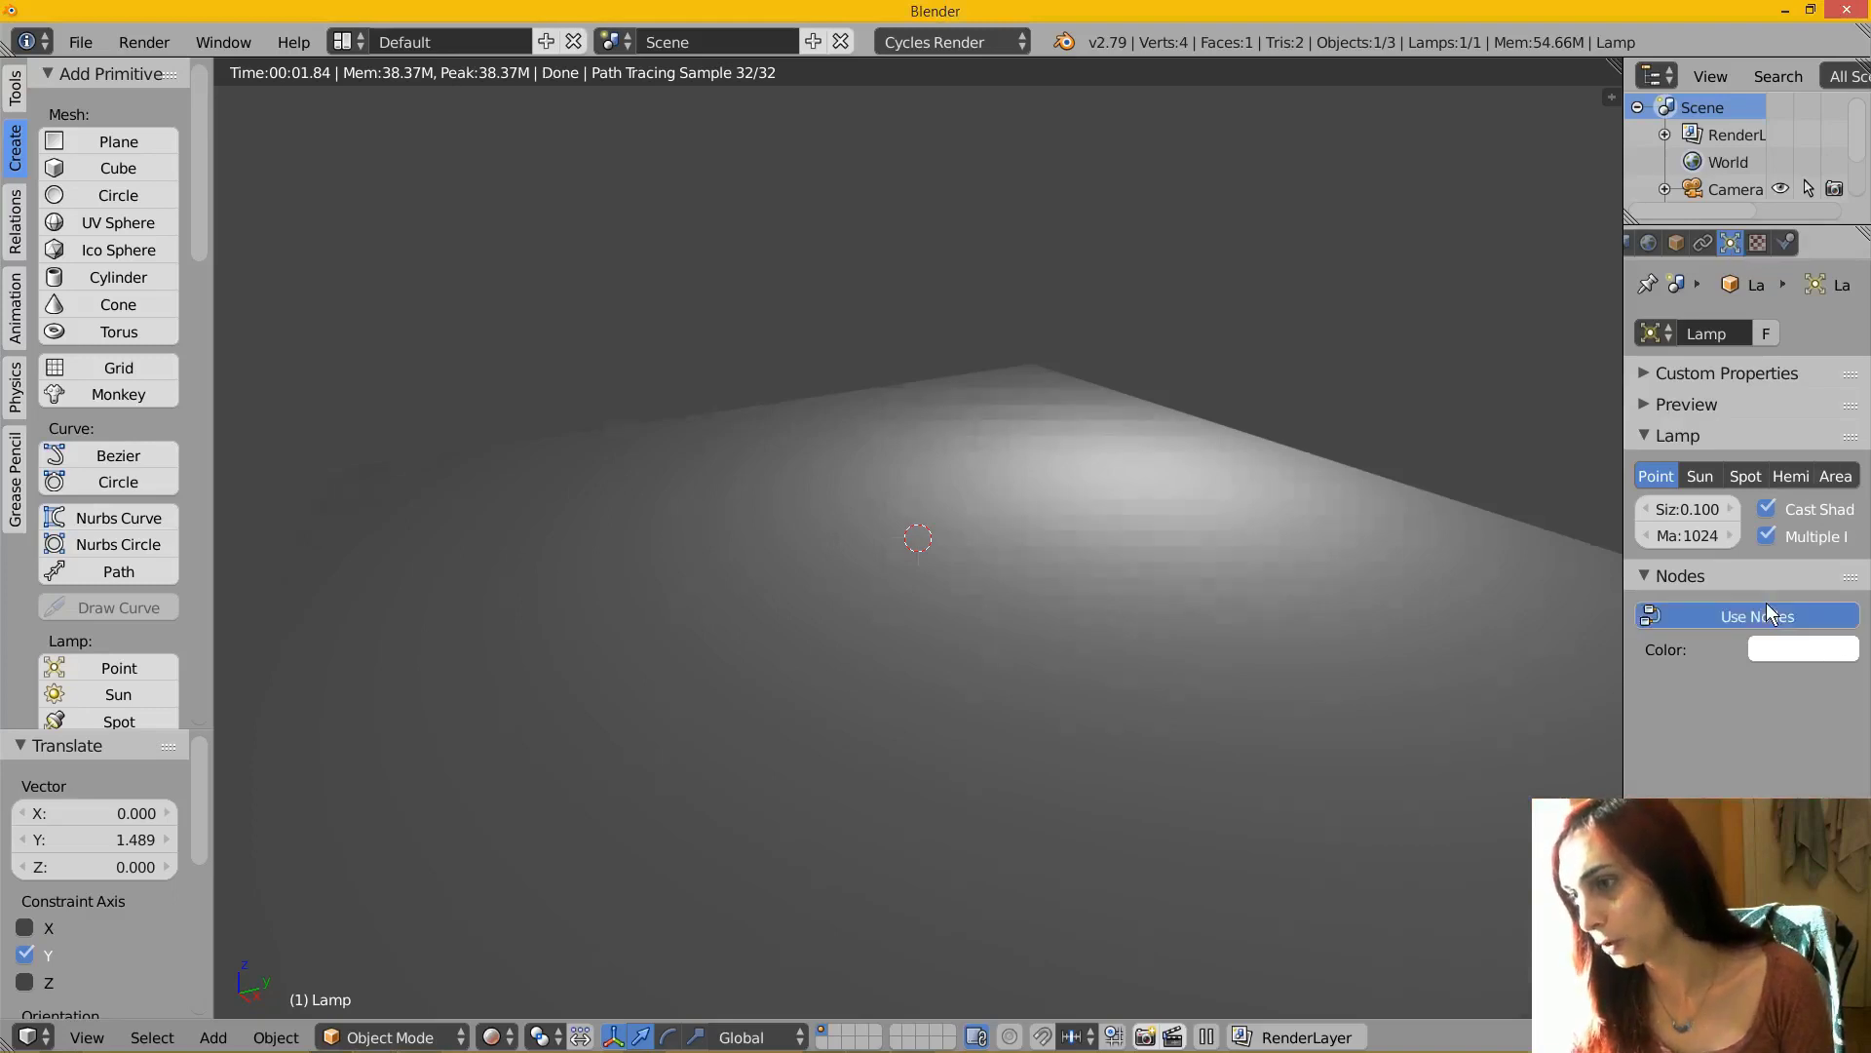
pyautogui.click(1772, 695)
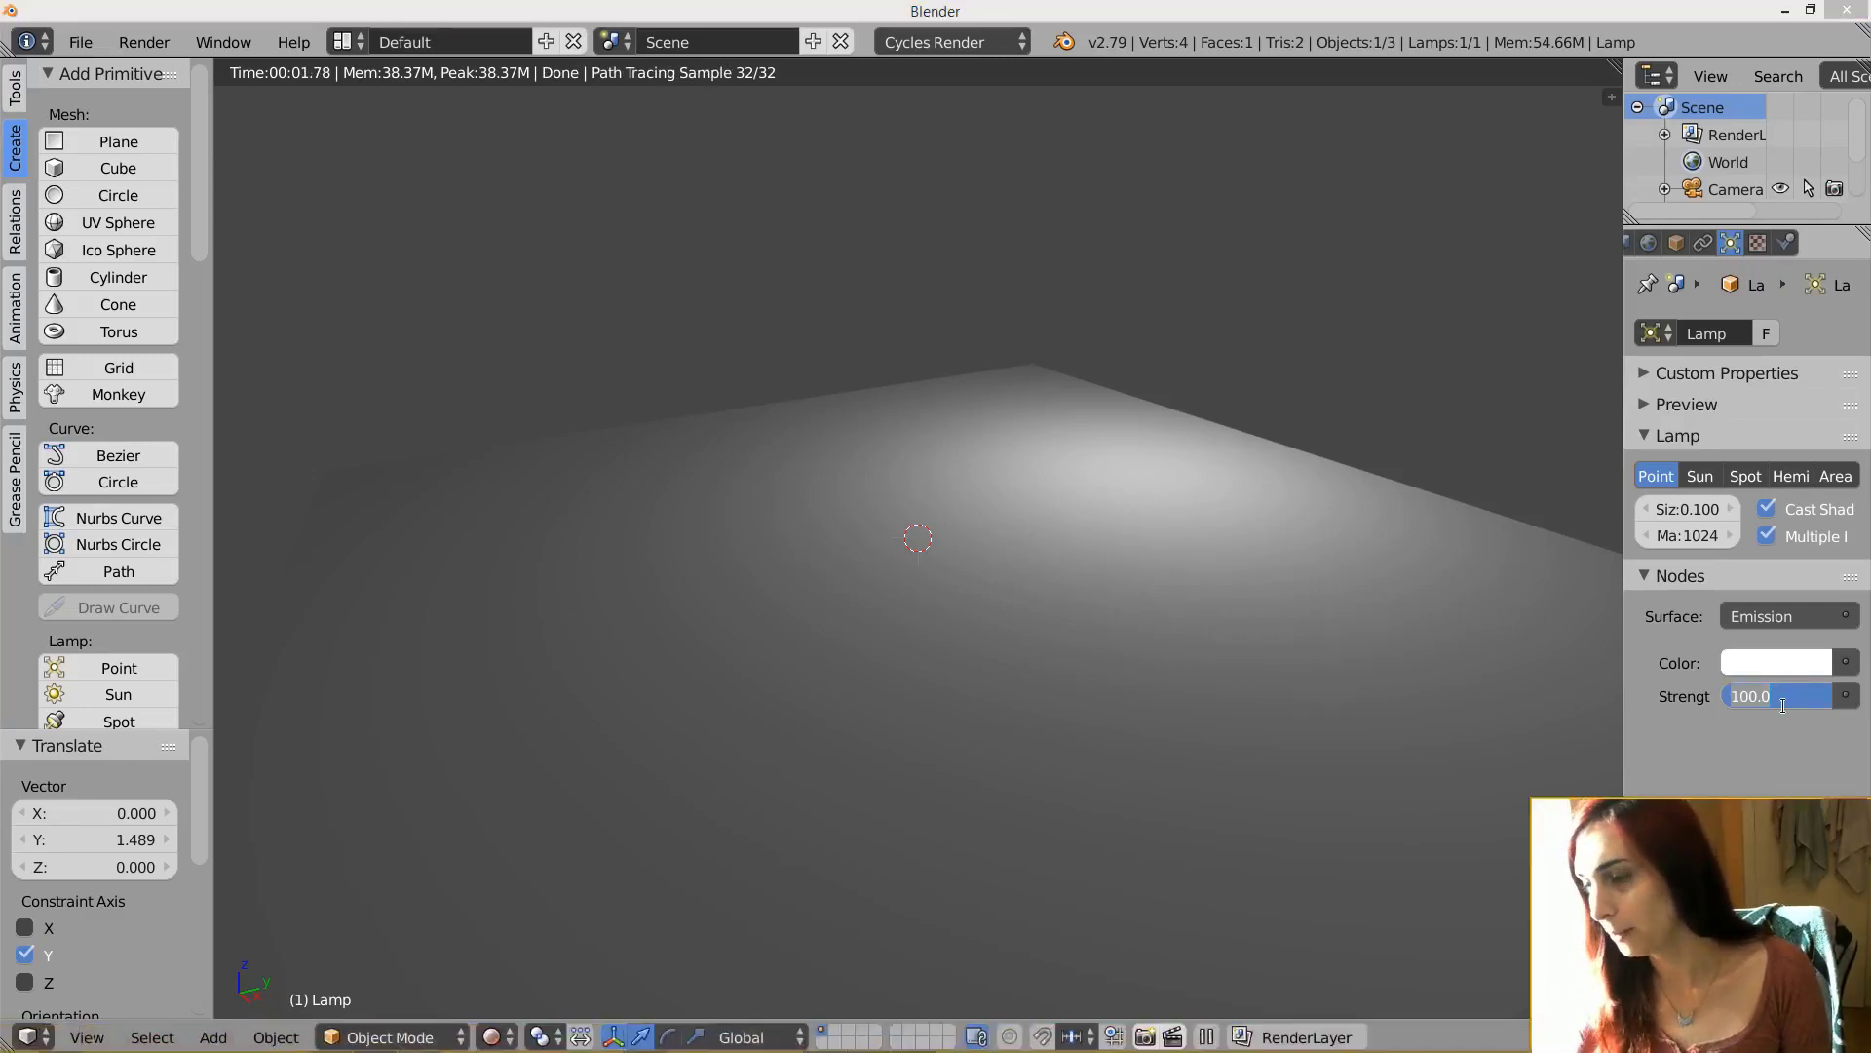
pyautogui.write('200')
pyautogui.press('Return')
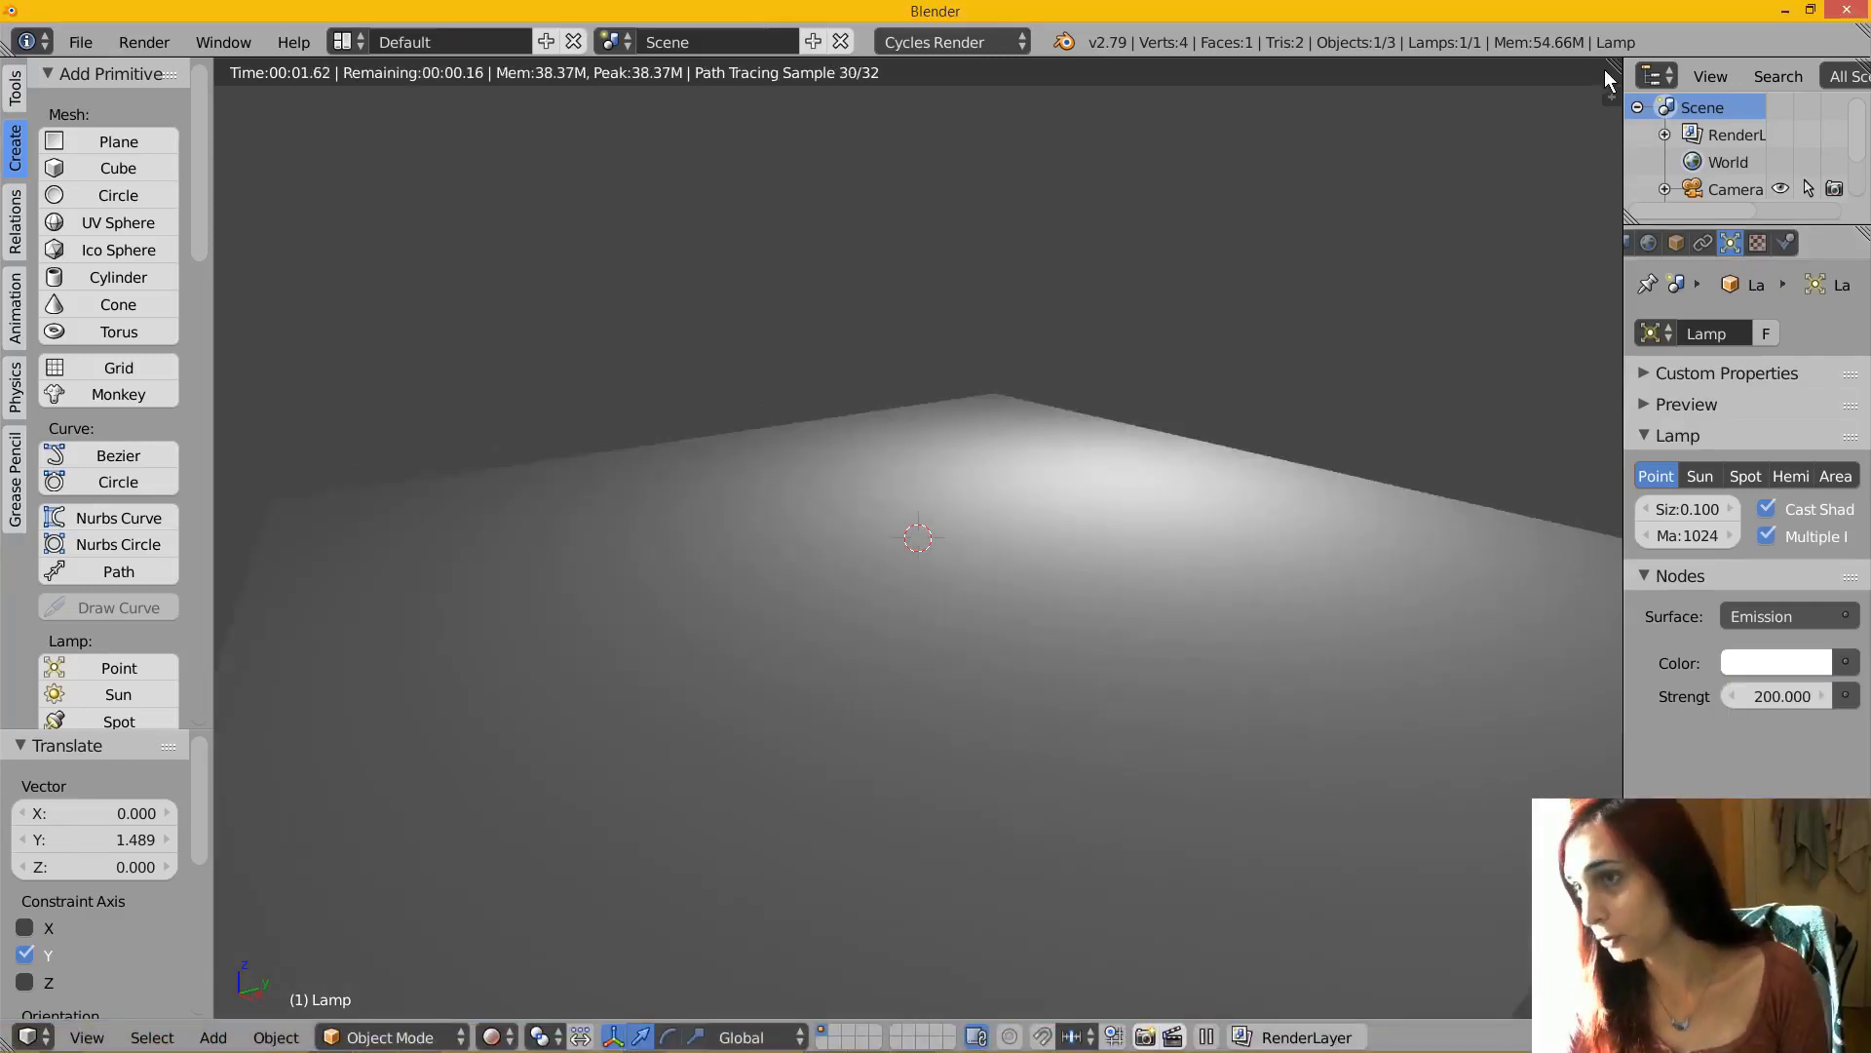
# - Split the 3D view vertically and turn the new area into a Node Editor framing the lamp's nodes
pyautogui.moveTo(1614, 63); pyautogui.dragTo(818, 243)
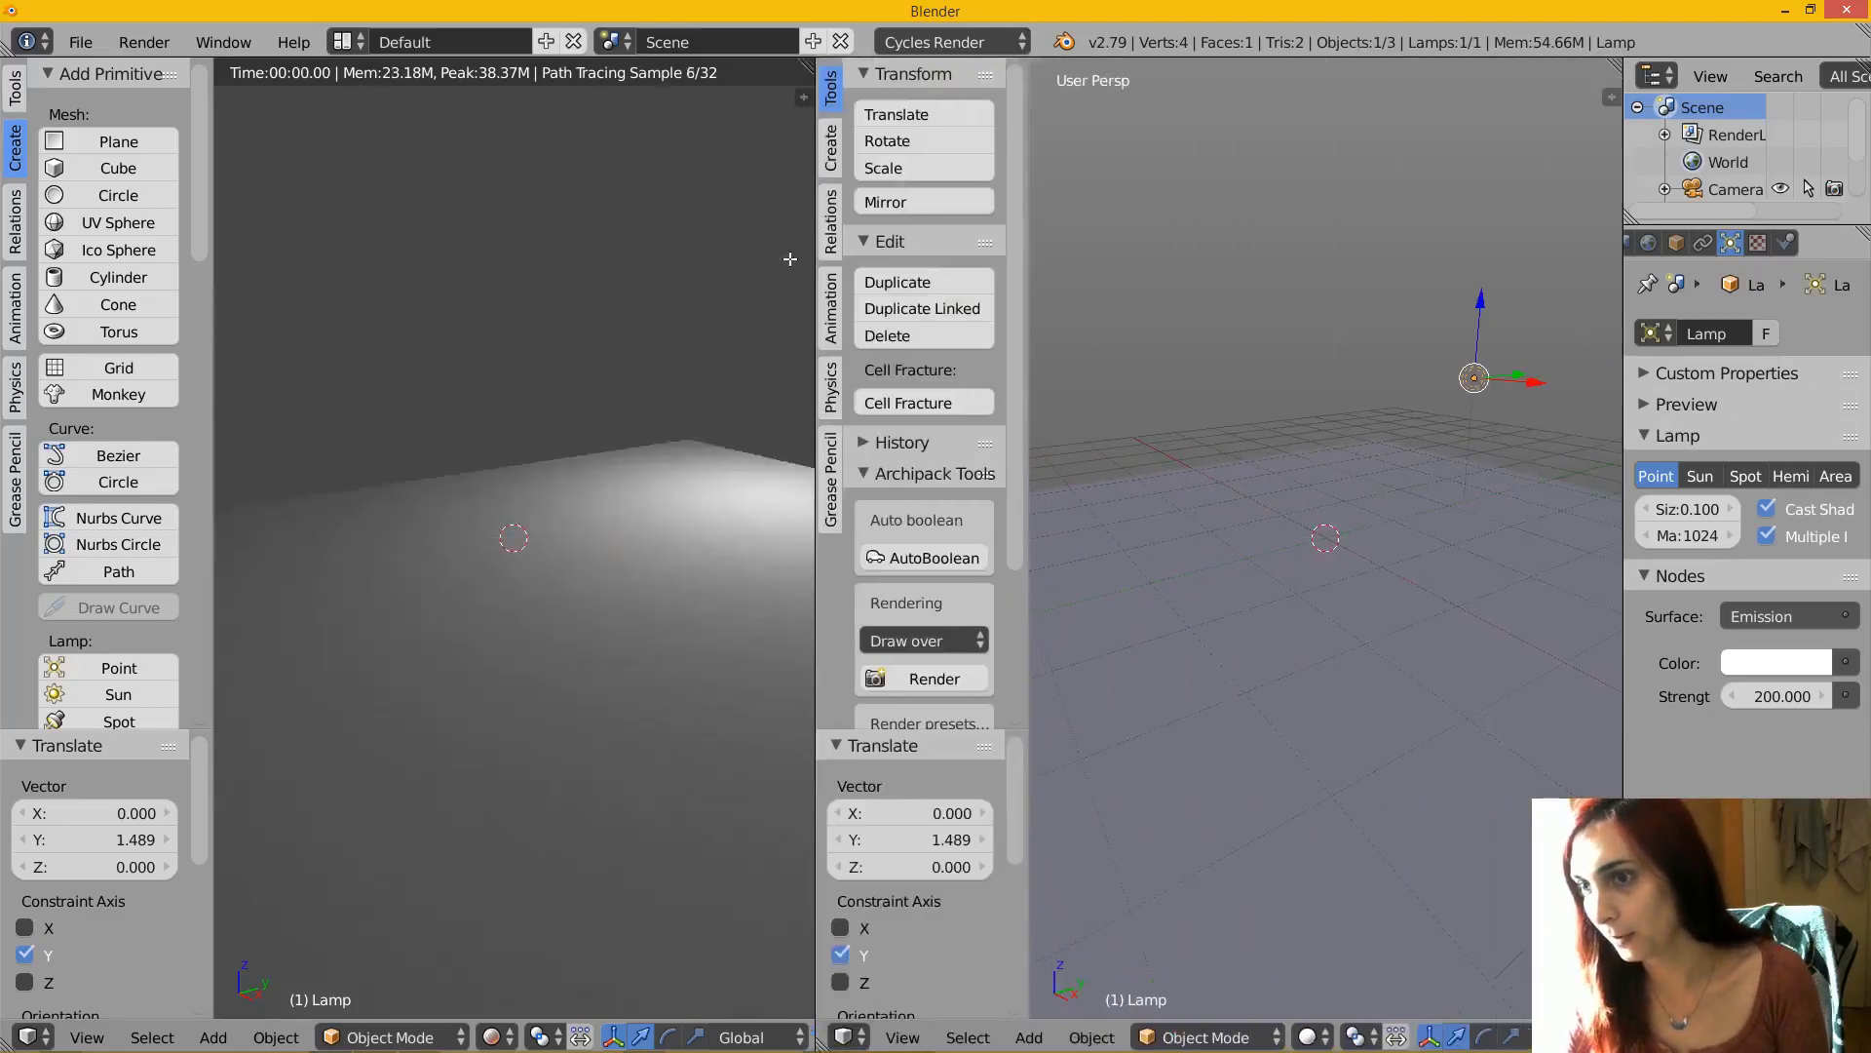
pyautogui.click(845, 1037)
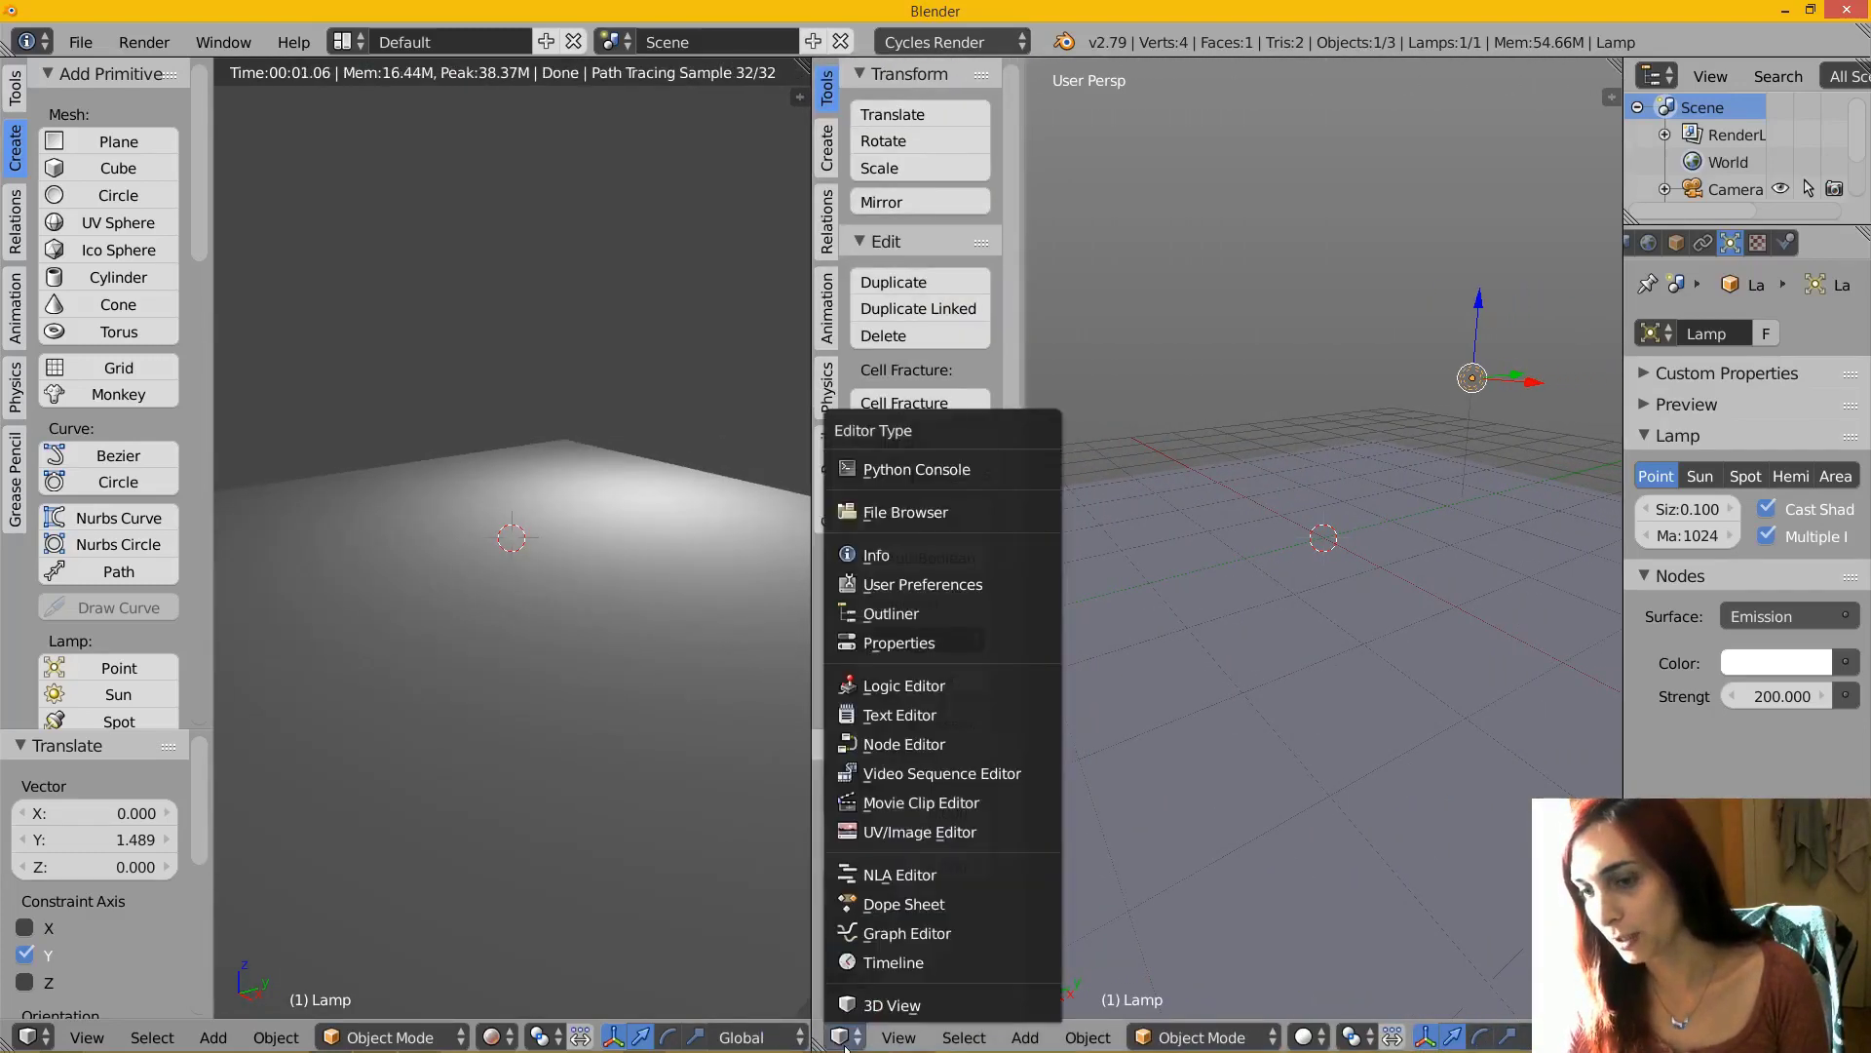
pyautogui.click(939, 747)
pyautogui.press('Home')
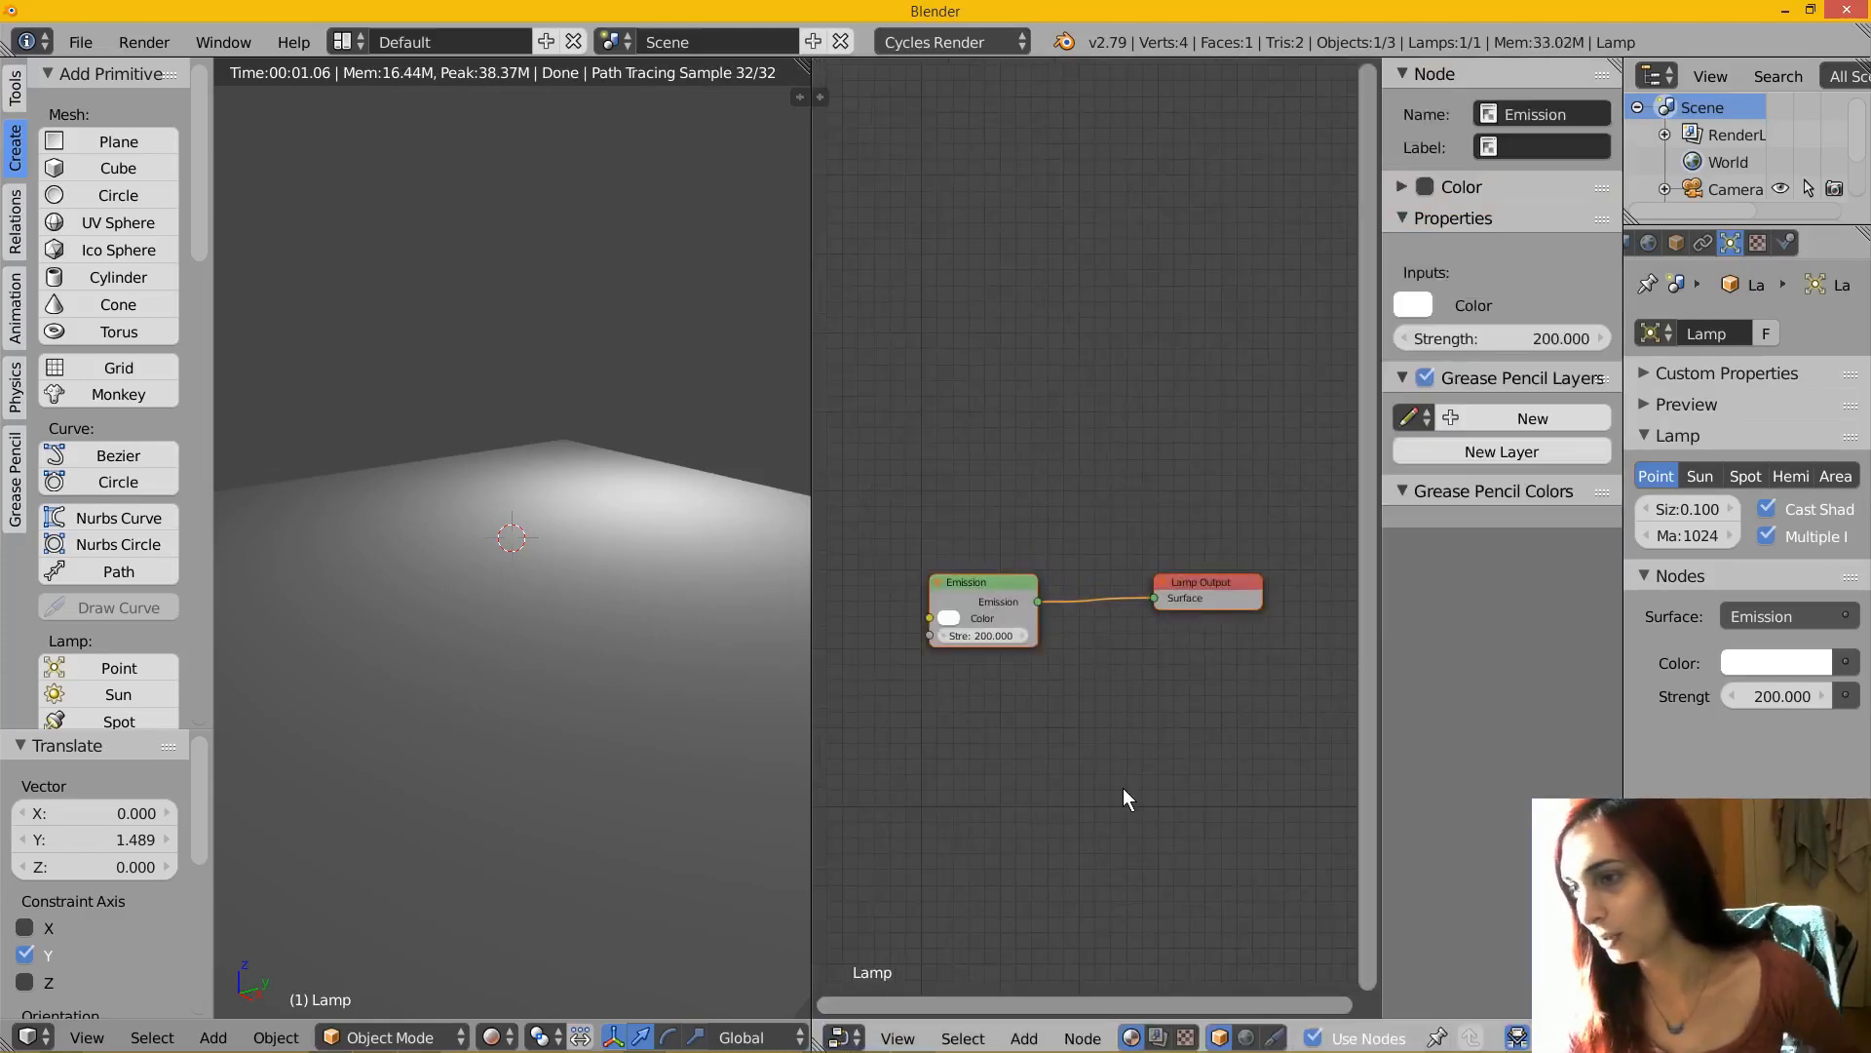
pyautogui.scroll(2, 1123, 787)
pyautogui.scroll(-2, 1123, 787)
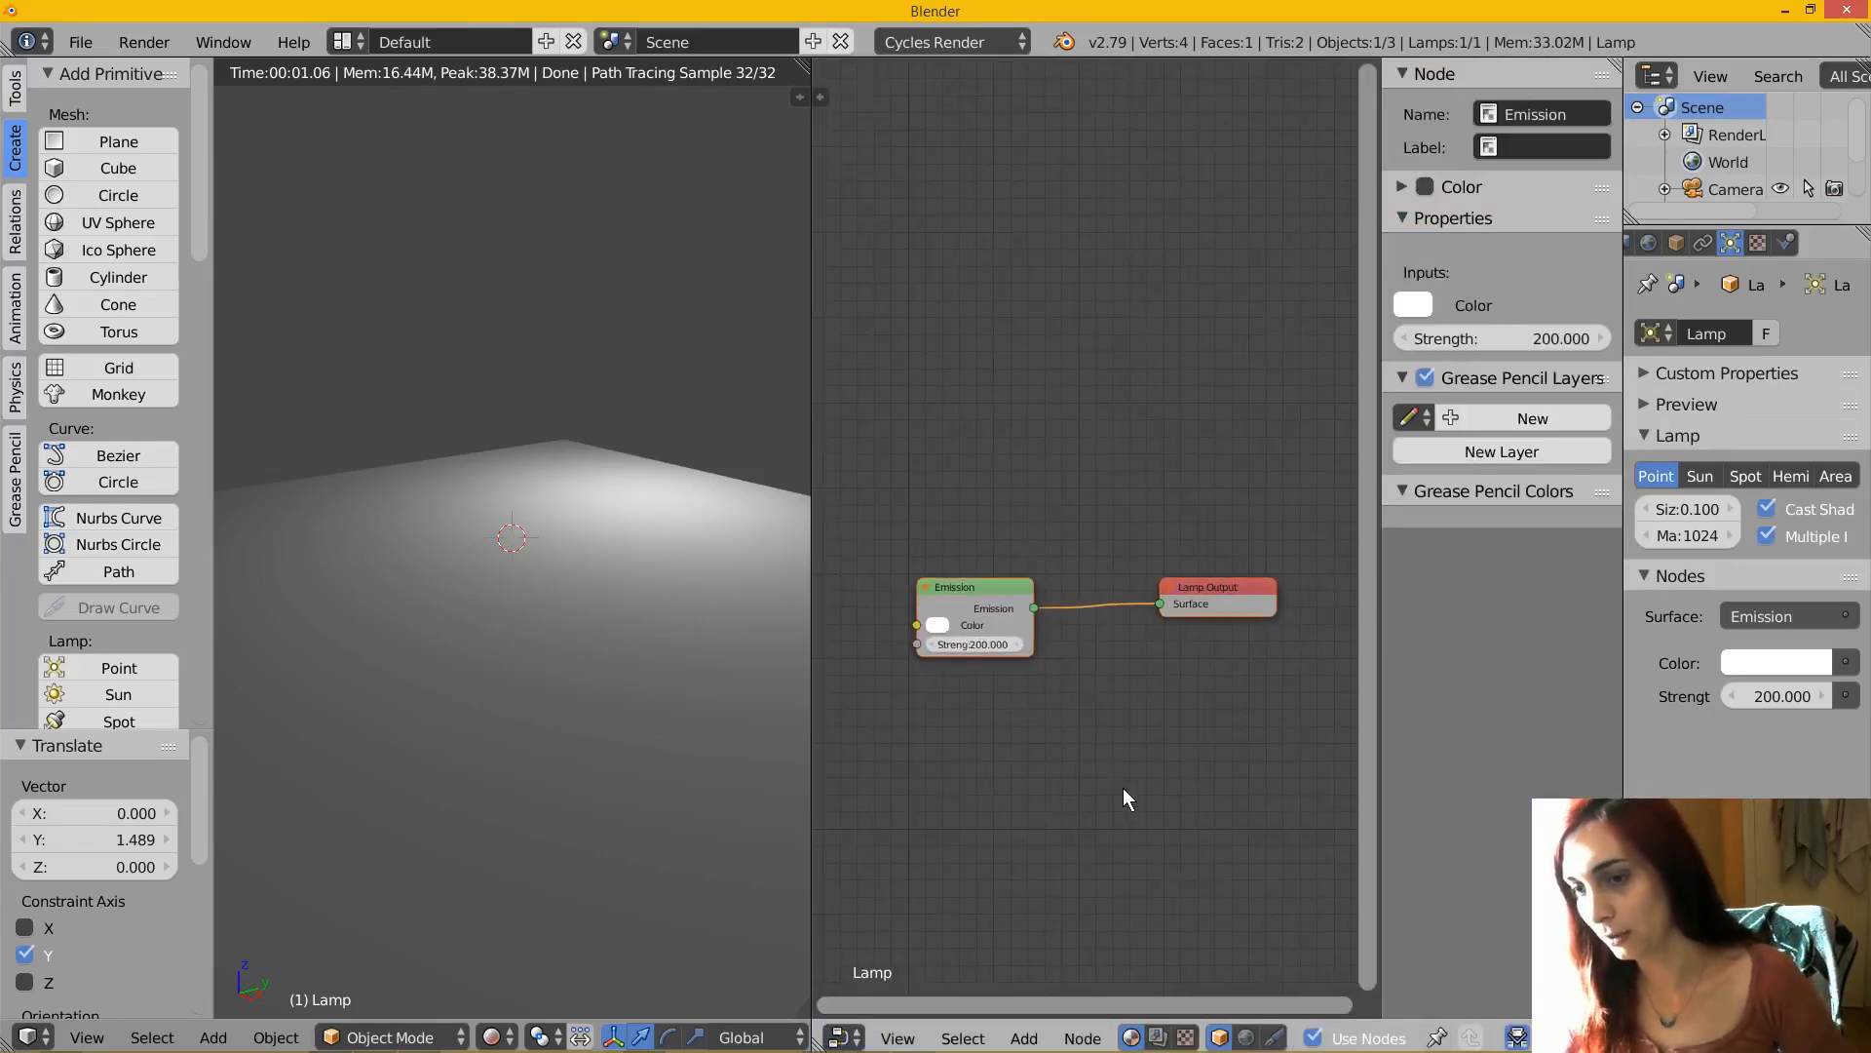
pyautogui.press('Home')
# - Select the plane and hide the sidebars of the 3D view and the Node Editor
pyautogui.rightClick(535, 512)
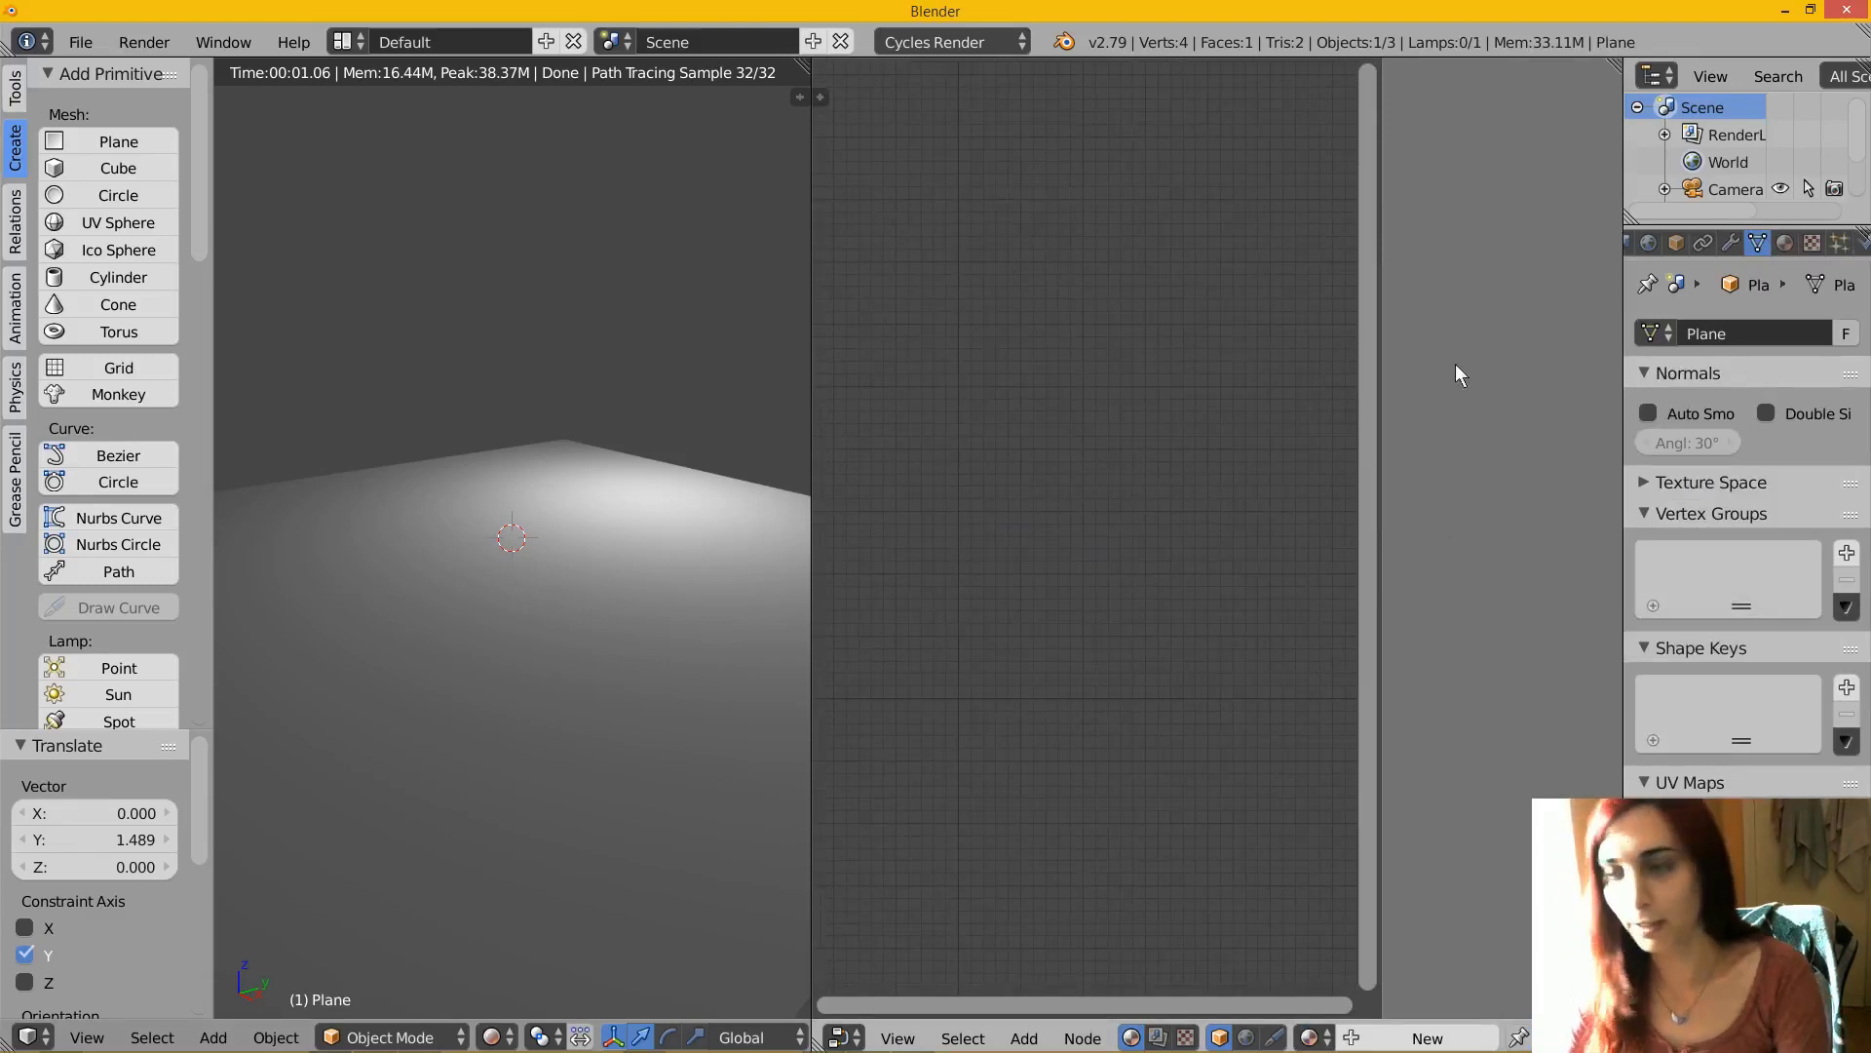
pyautogui.press('n')
pyautogui.hotkey('shift', 'a')
pyautogui.moveTo(1051, 706)
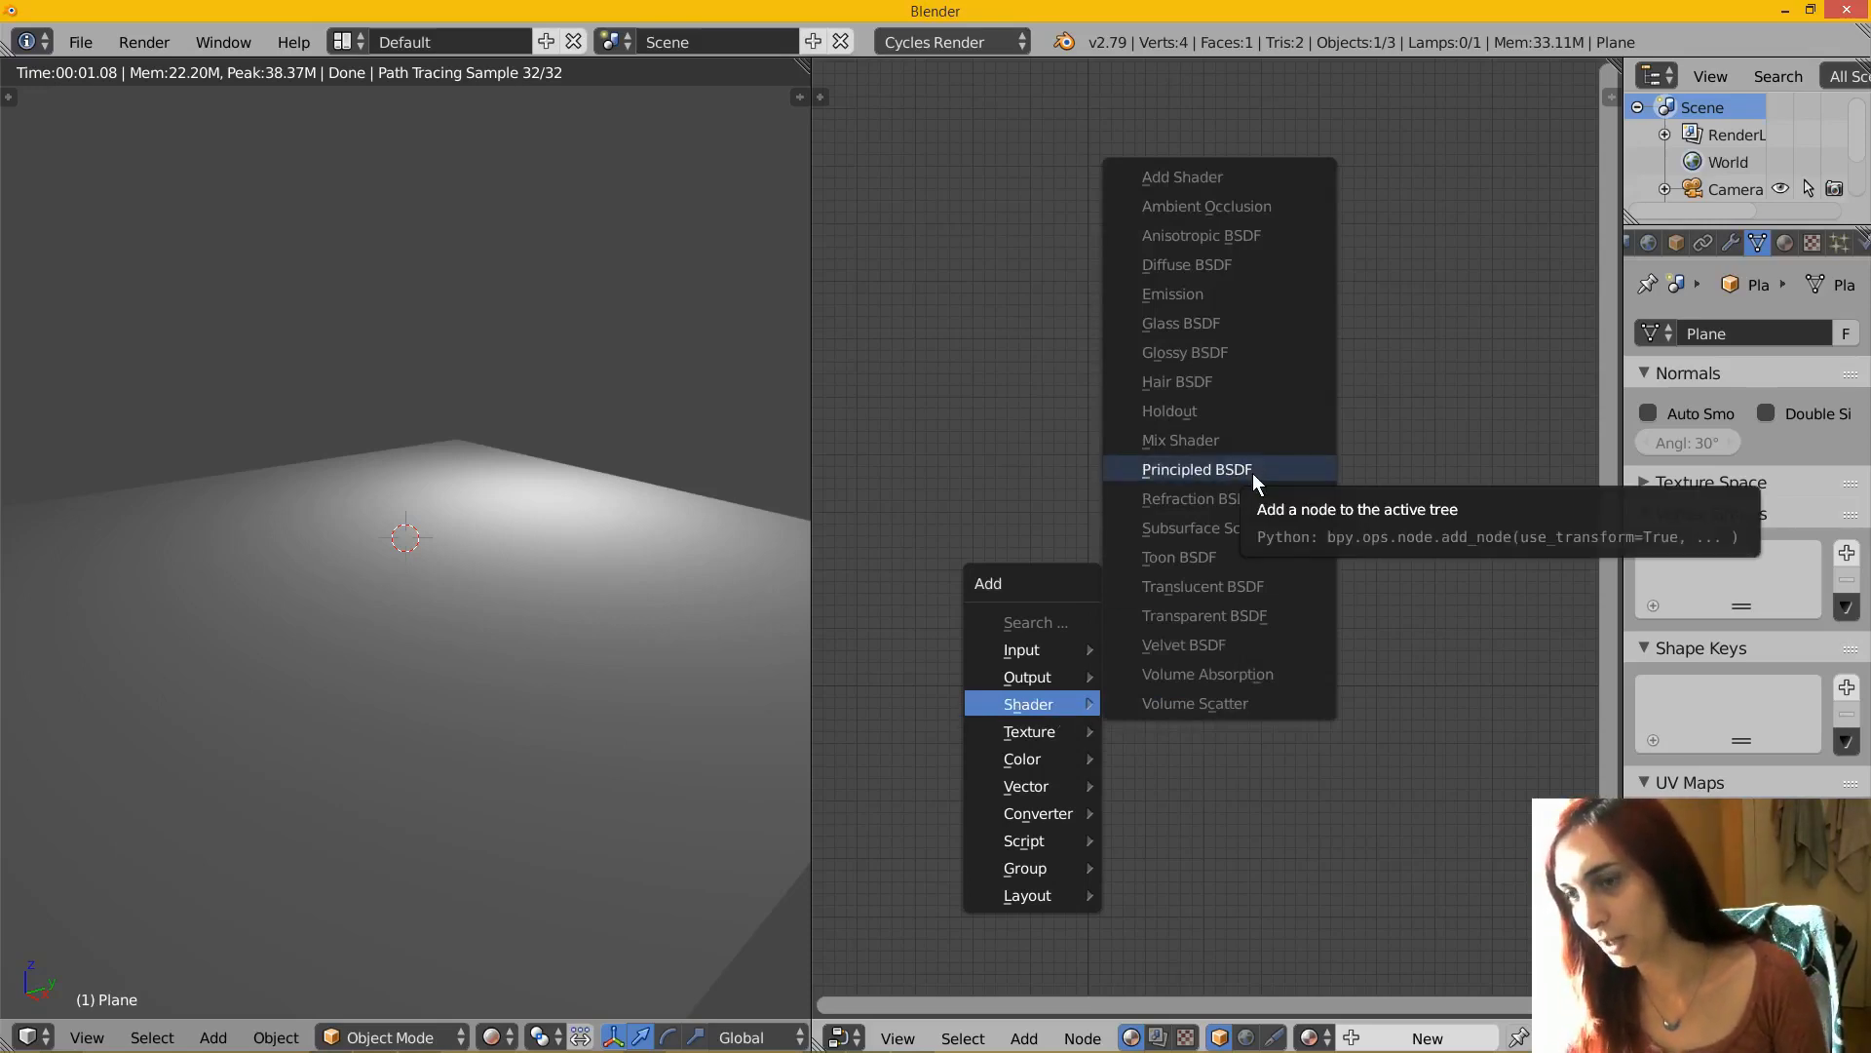
pyautogui.click(1023, 1037)
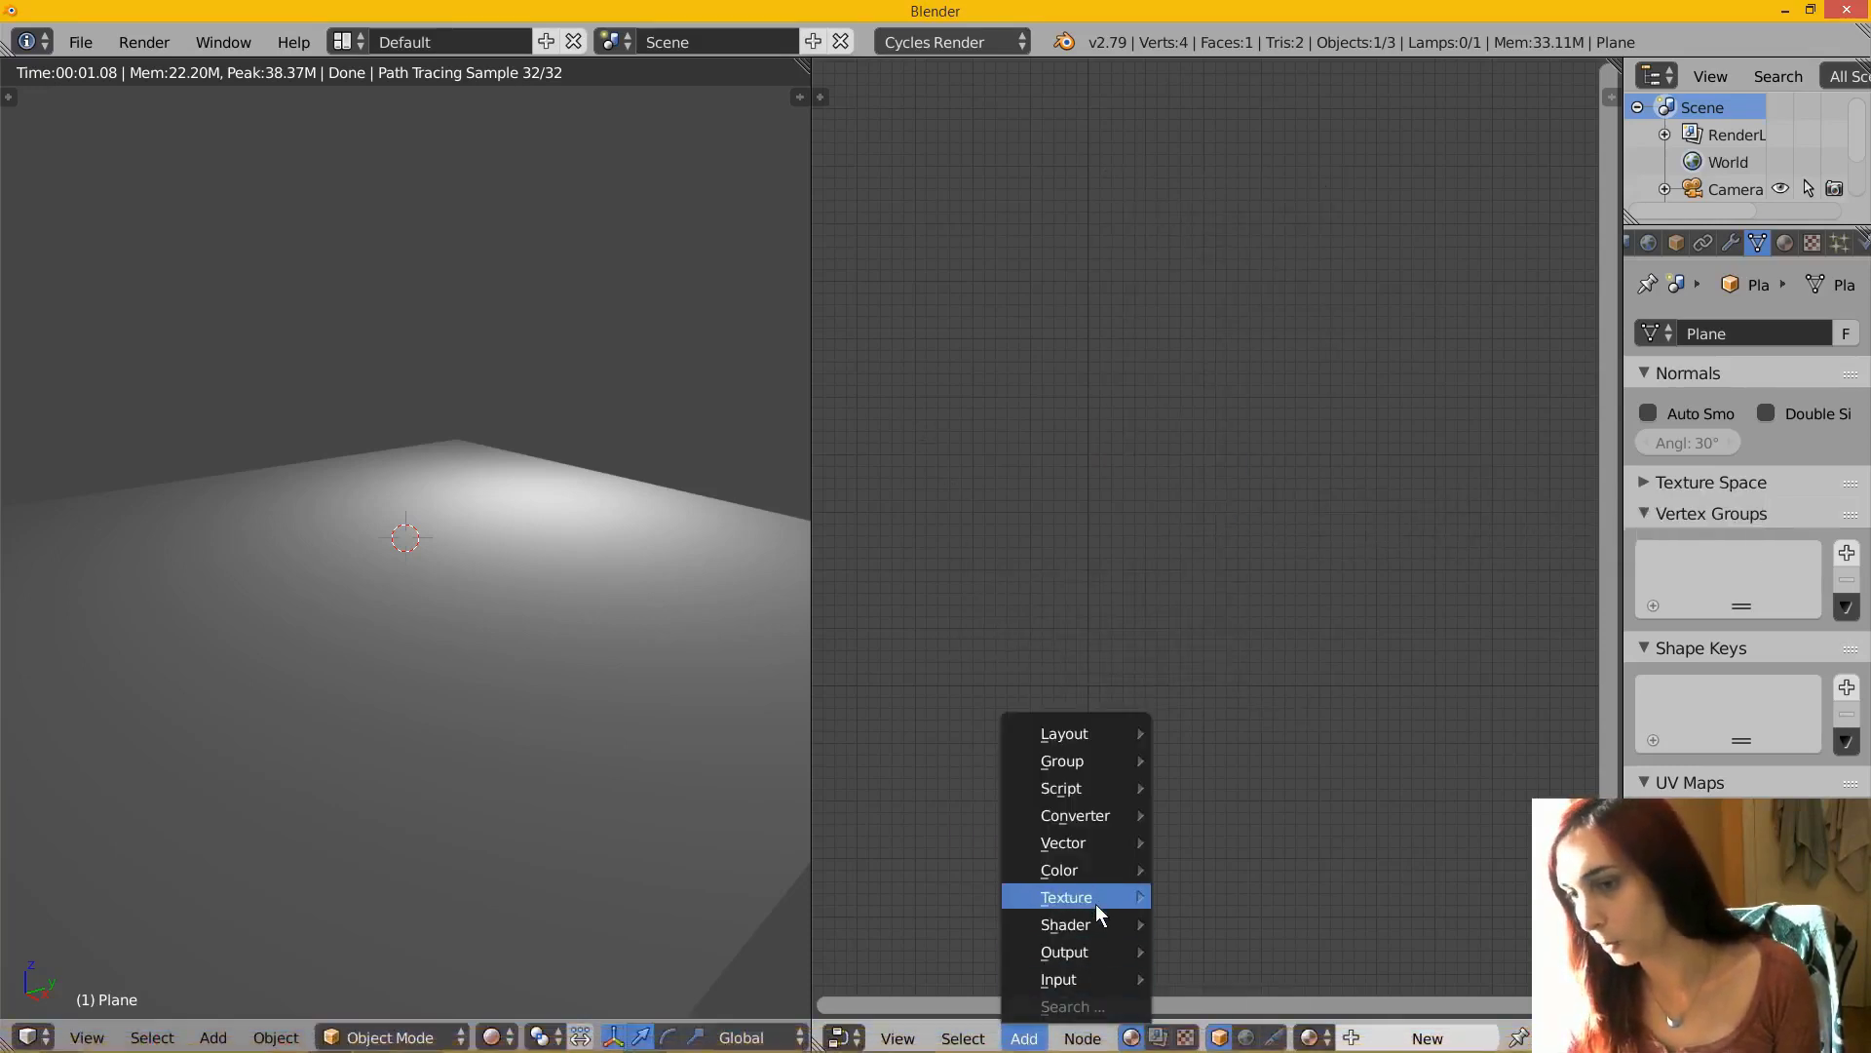
pyautogui.moveTo(1096, 922)
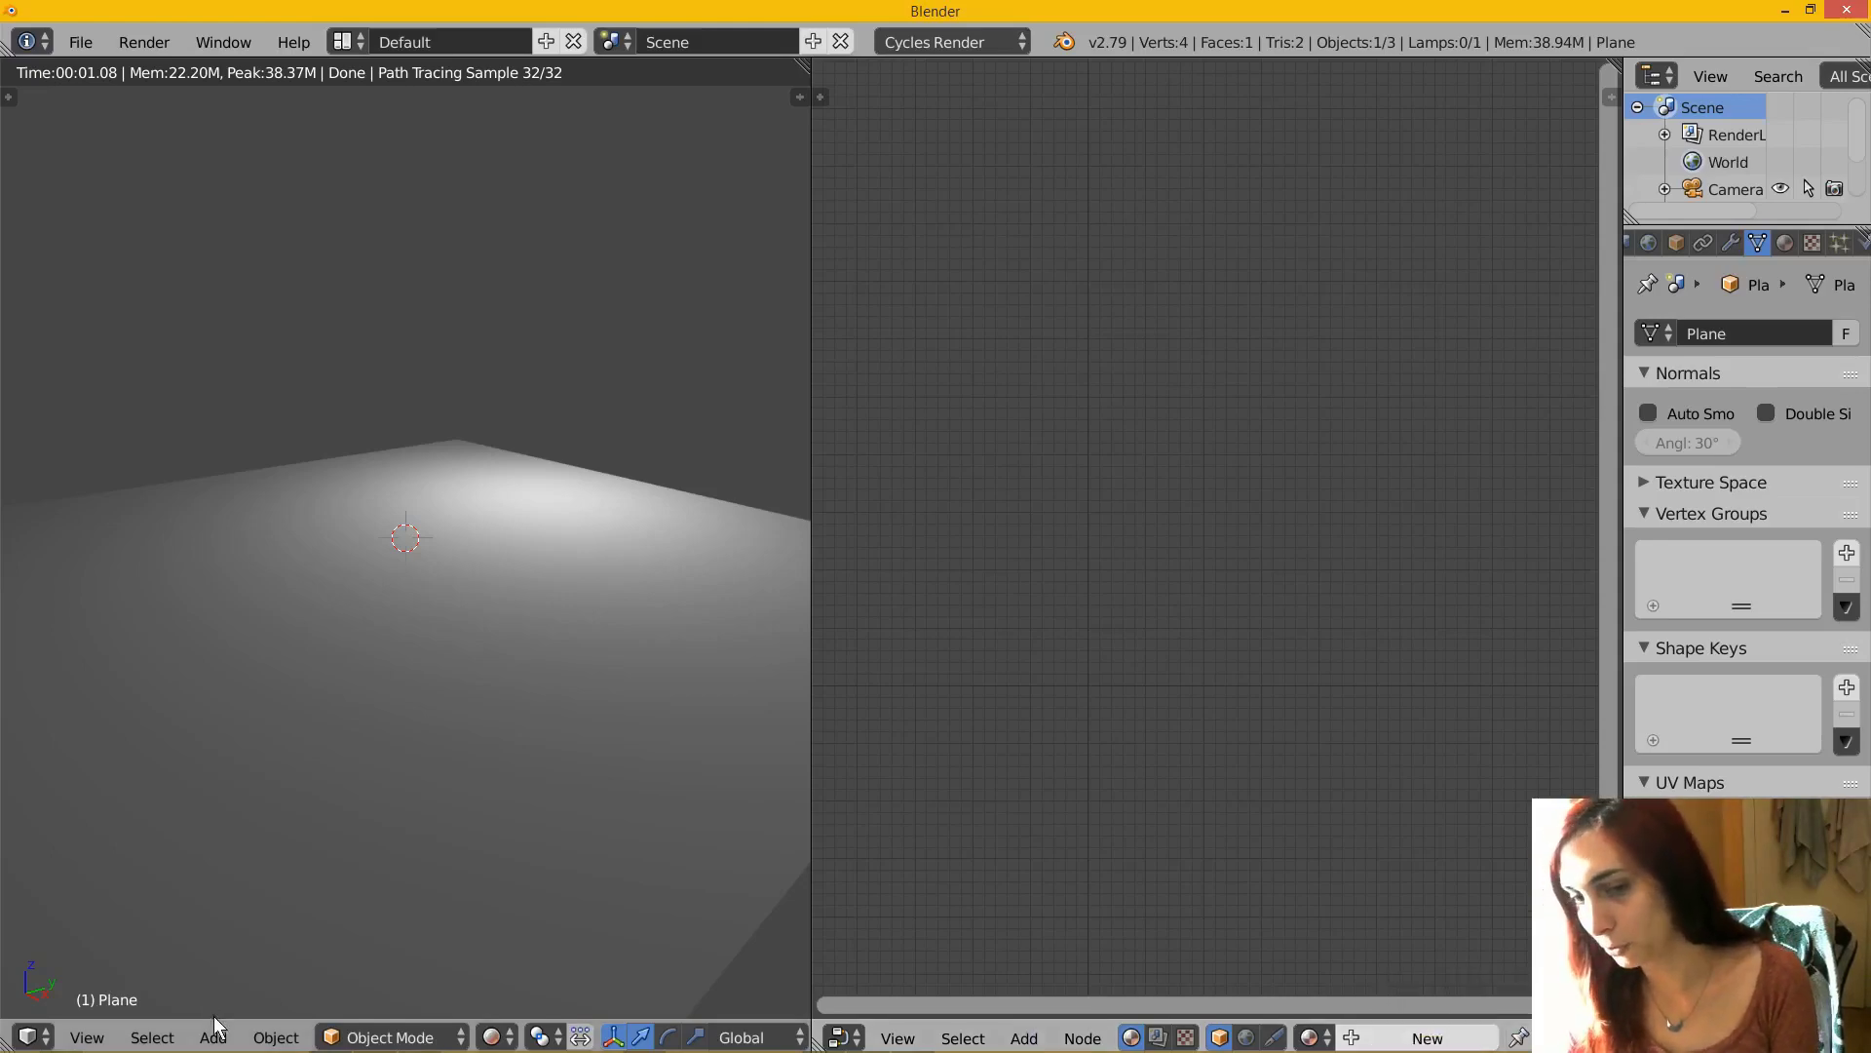
# - Create a new material for the plane and remove its Diffuse BSDF node
pyautogui.click(1417, 1038)
pyautogui.scroll(8, 1219, 707)
pyautogui.scroll(-2, 1182, 657)
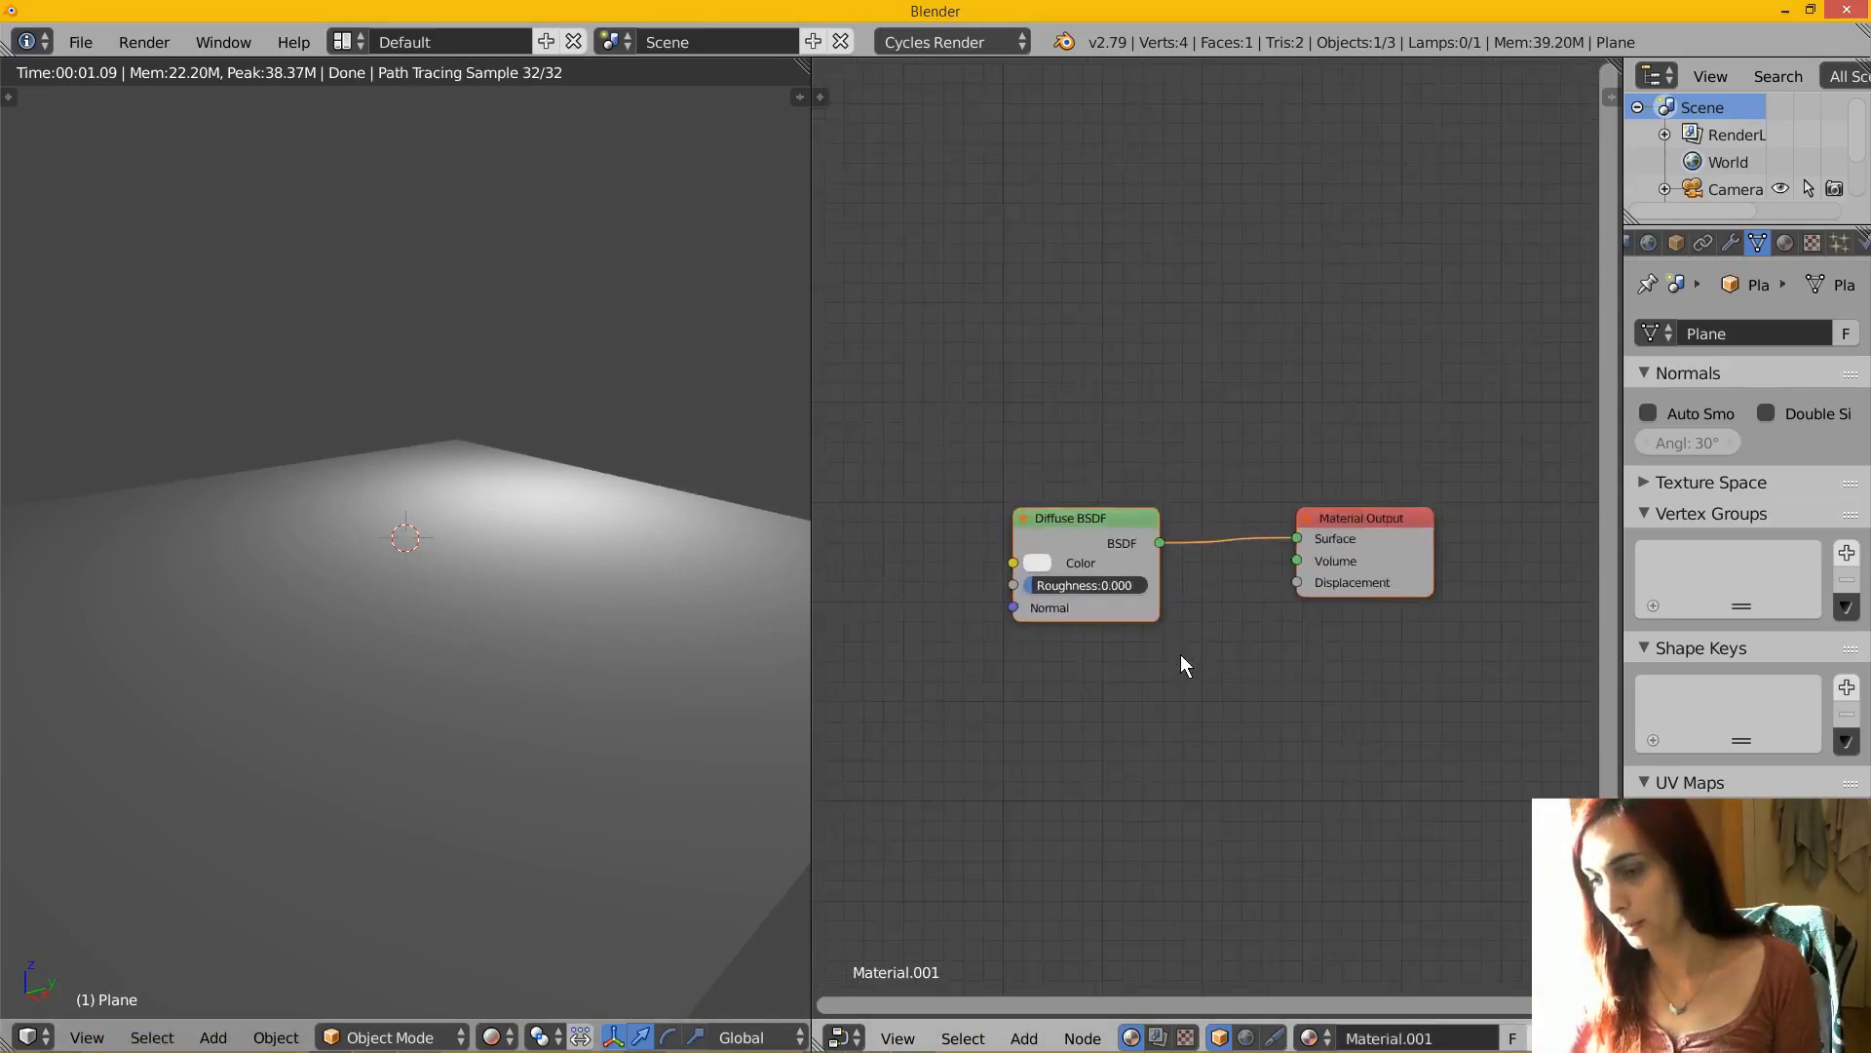
pyautogui.moveTo(1121, 602); pyautogui.dragTo(1036, 619)
pyautogui.moveTo(1296, 538); pyautogui.dragTo(1004, 525)
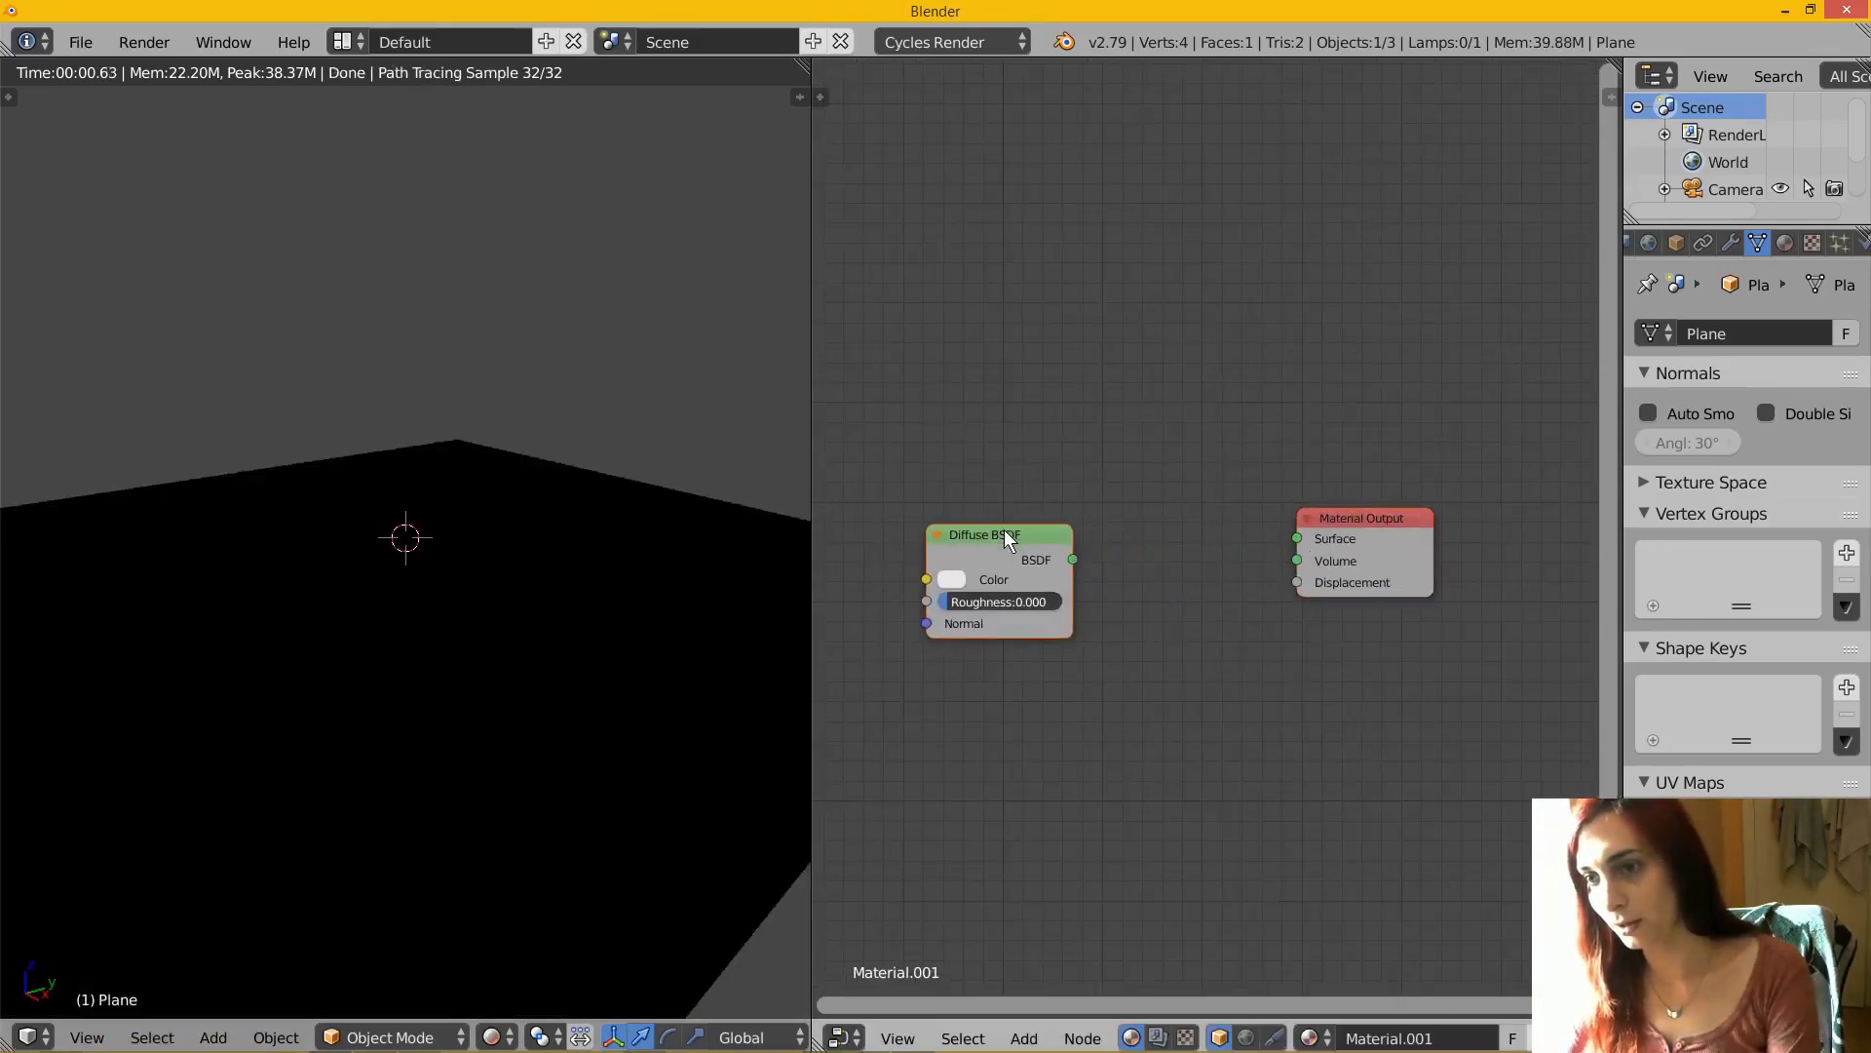
pyautogui.press('x')
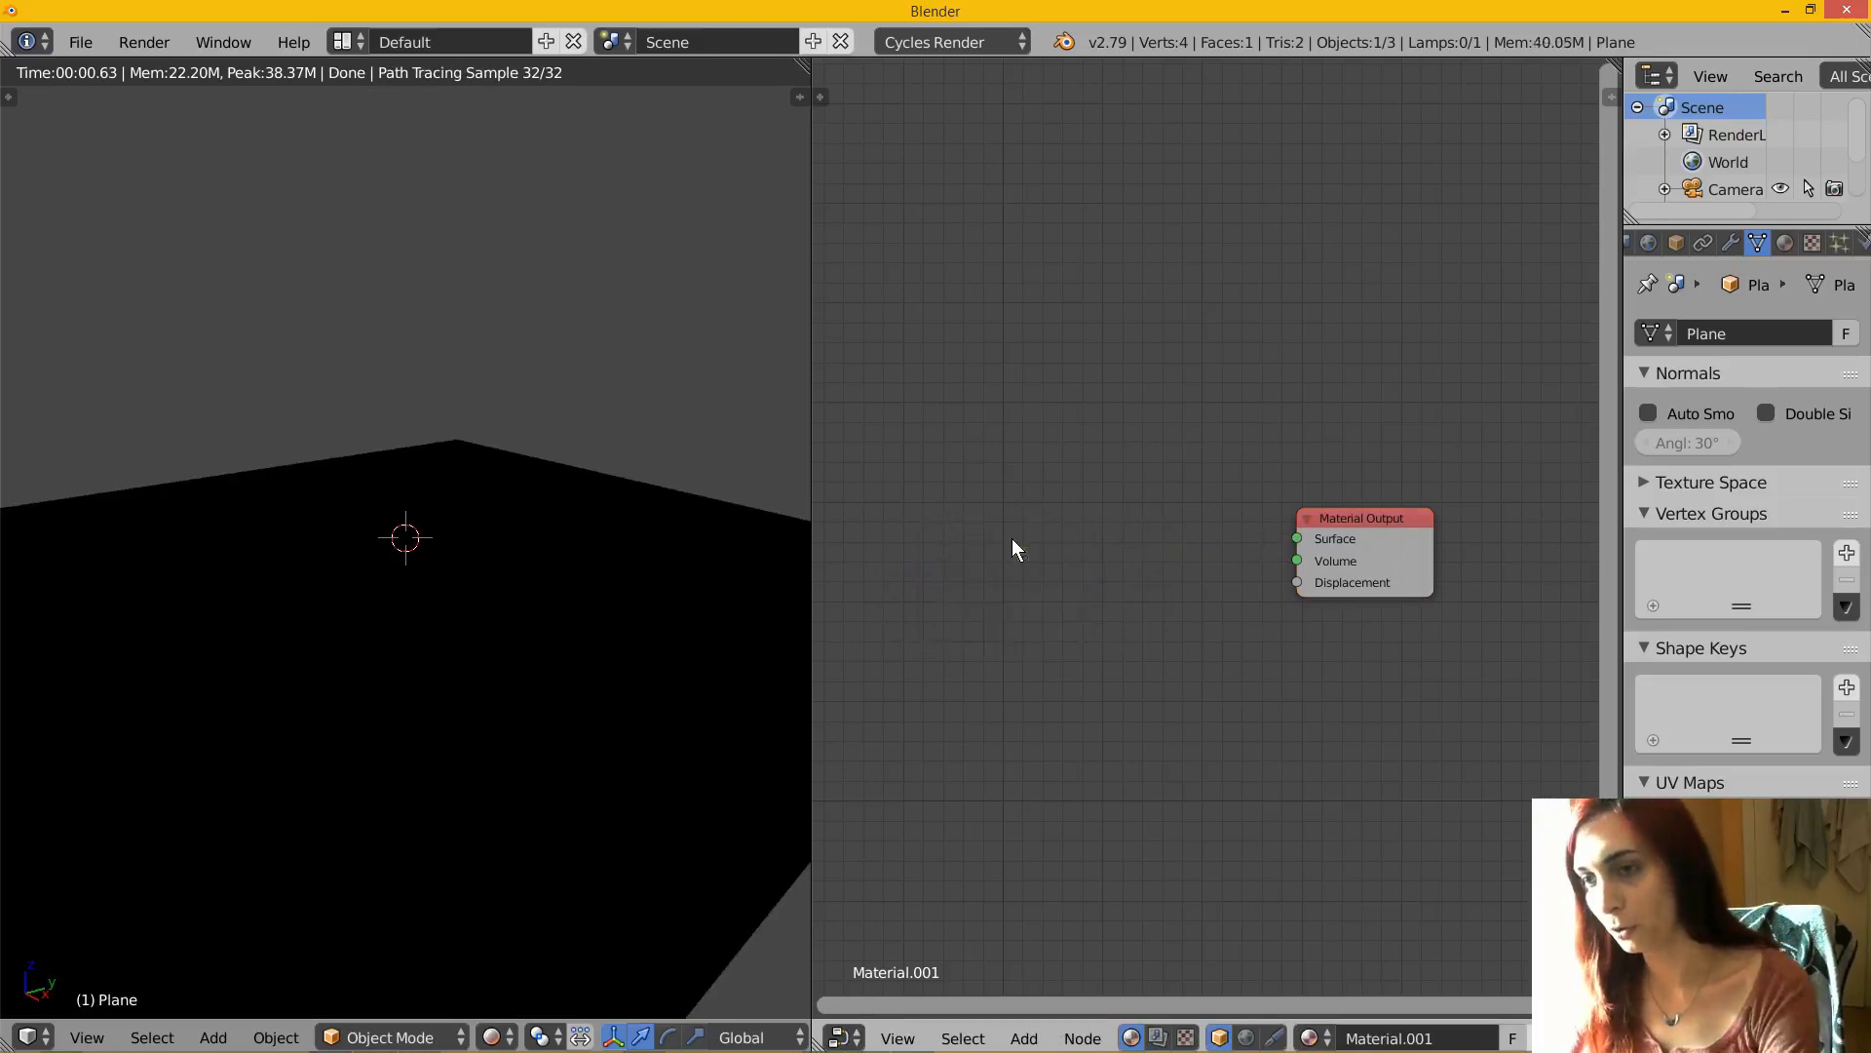
# - Add a Principled BSDF shader node and connect its BSDF output to the Material Output's Surface input
pyautogui.click(1023, 1039)
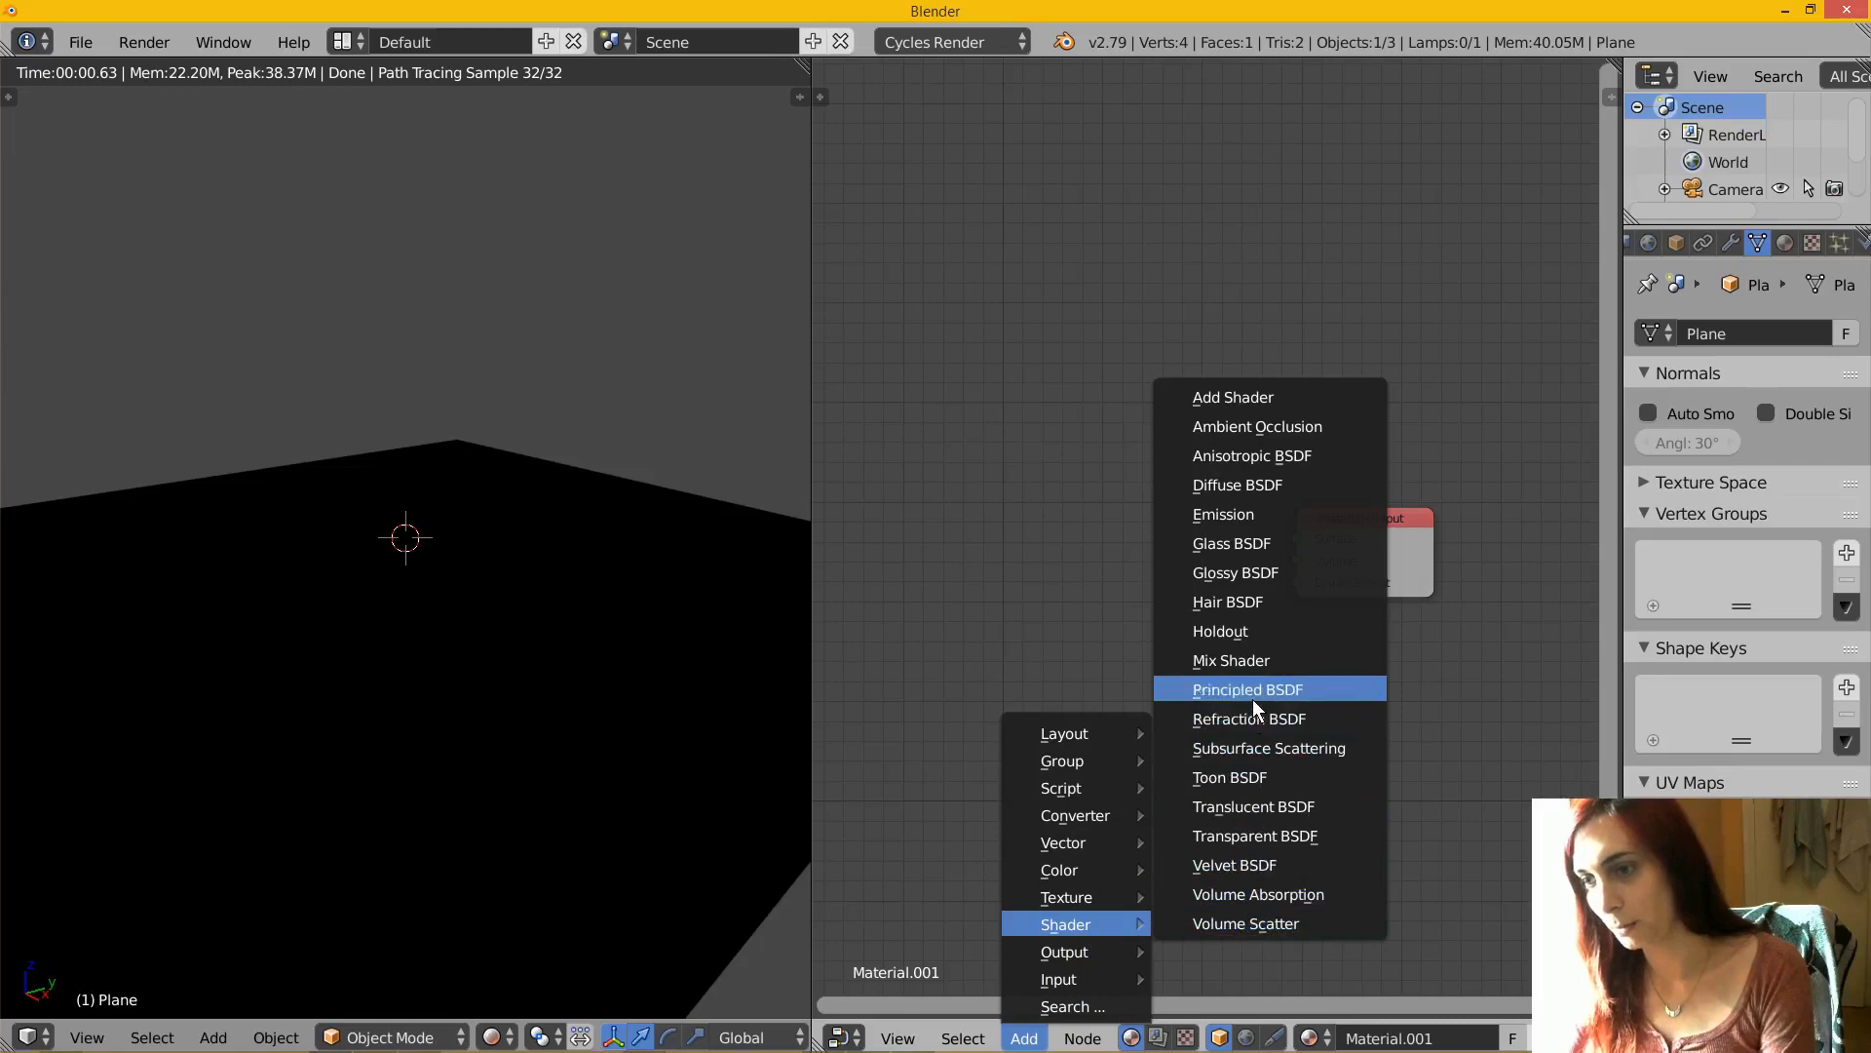
pyautogui.click(1254, 699)
pyautogui.click(990, 381)
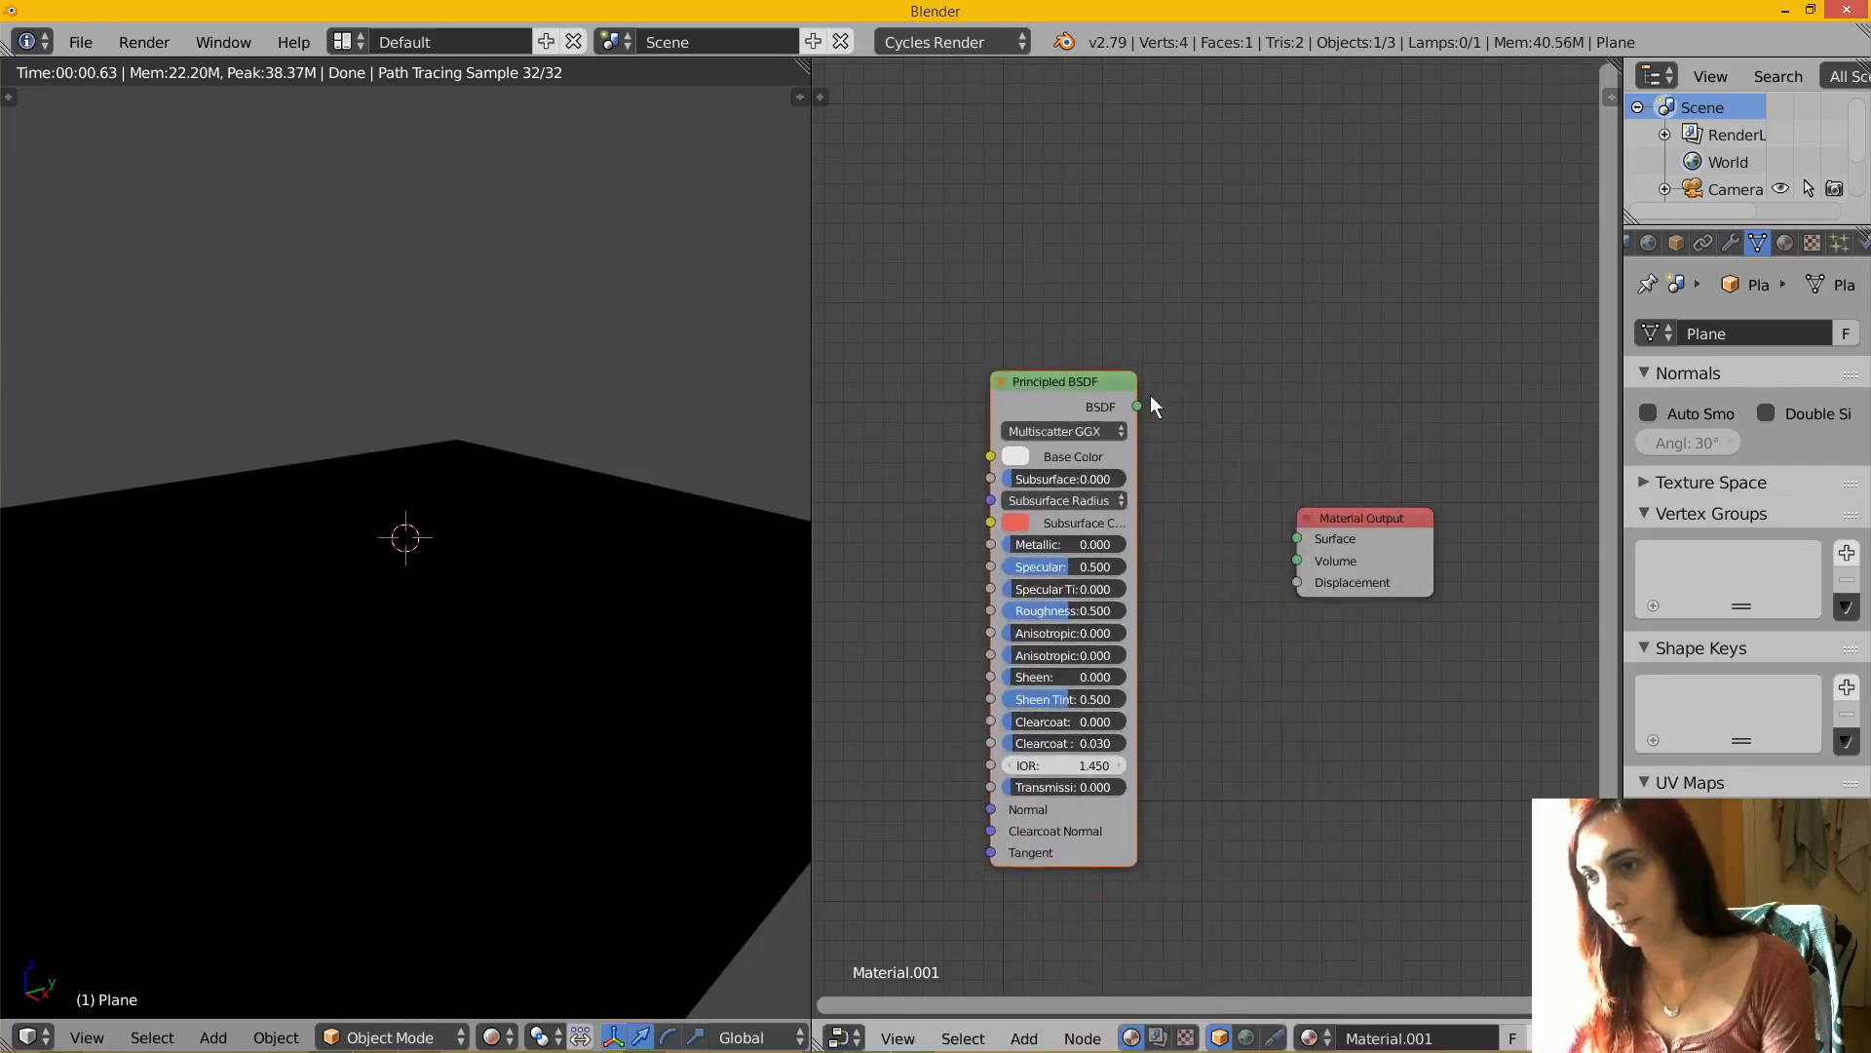
pyautogui.moveTo(1137, 406); pyautogui.dragTo(1432, 454)
pyautogui.scroll(3, 1054, 659)
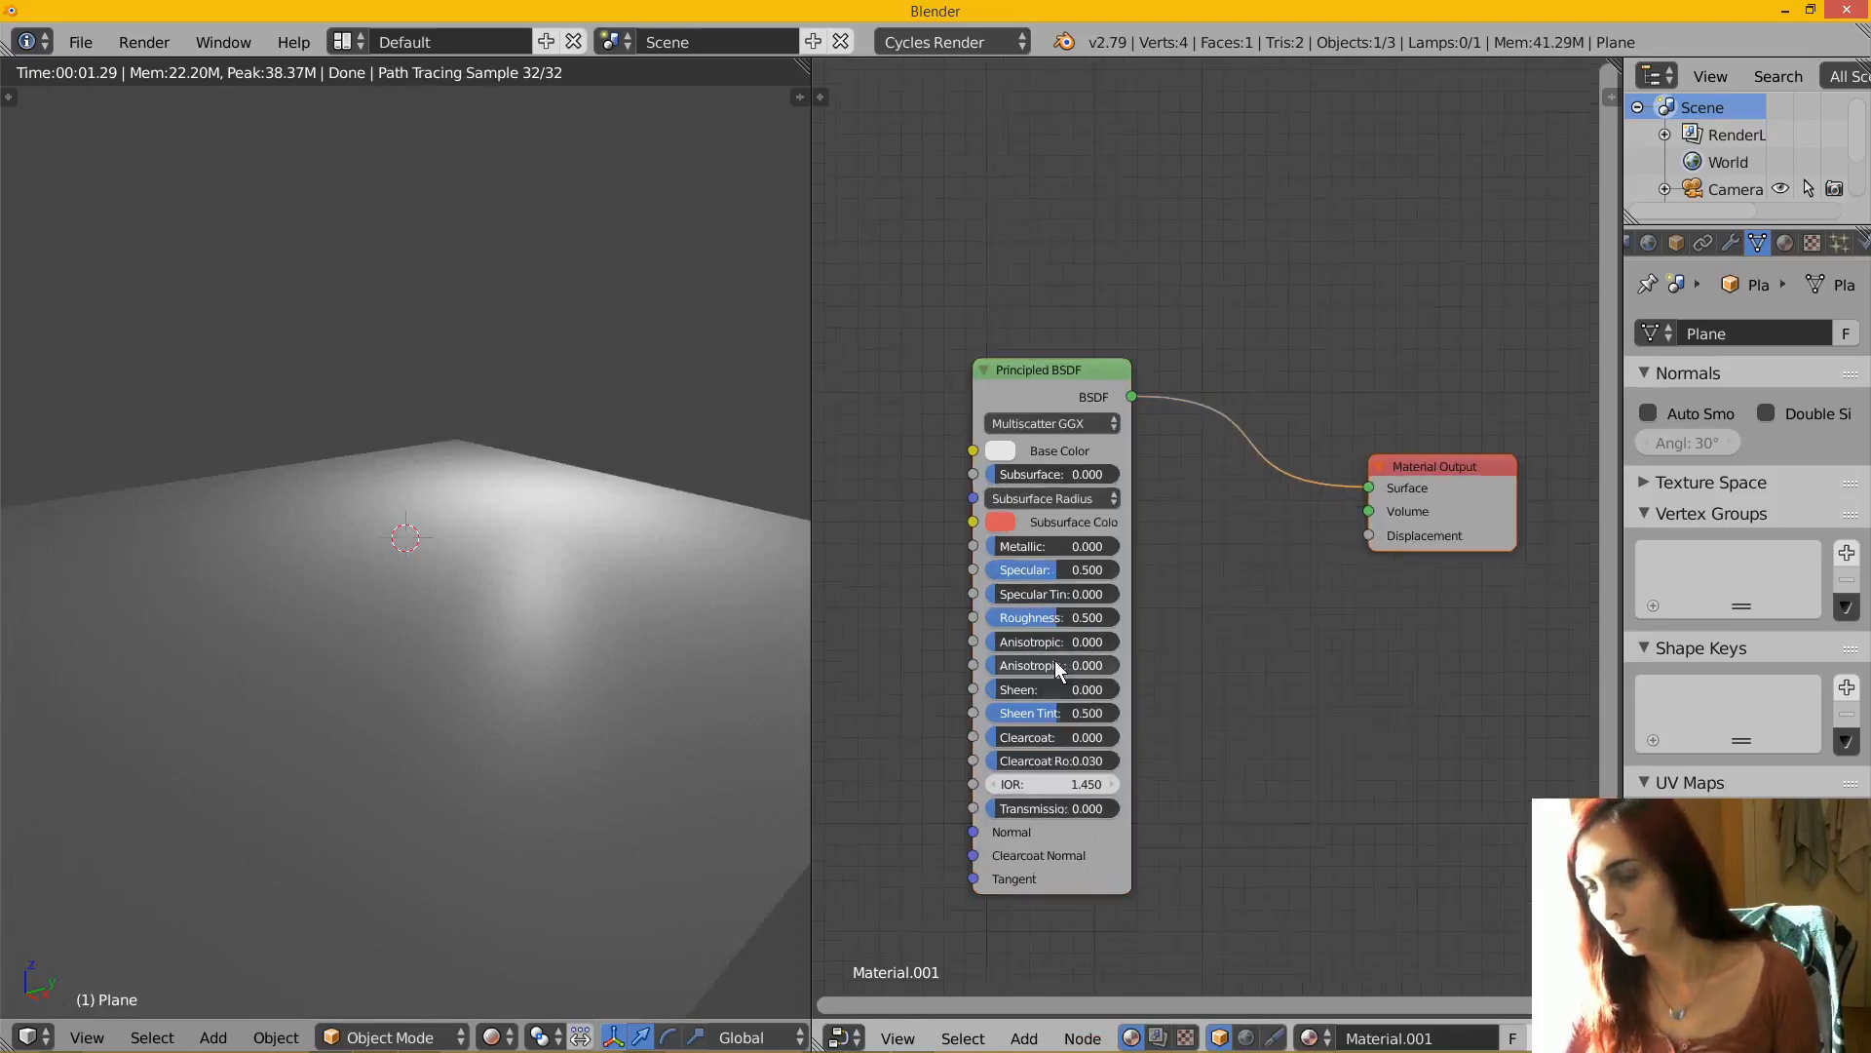
# - Rearrange the Principled BSDF and Material Output nodes so both sit clearly spaced in the Node Editor
pyautogui.scroll(-2, 1055, 659)
pyautogui.moveTo(1204, 585); pyautogui.dragTo(1200, 517, button='middle')
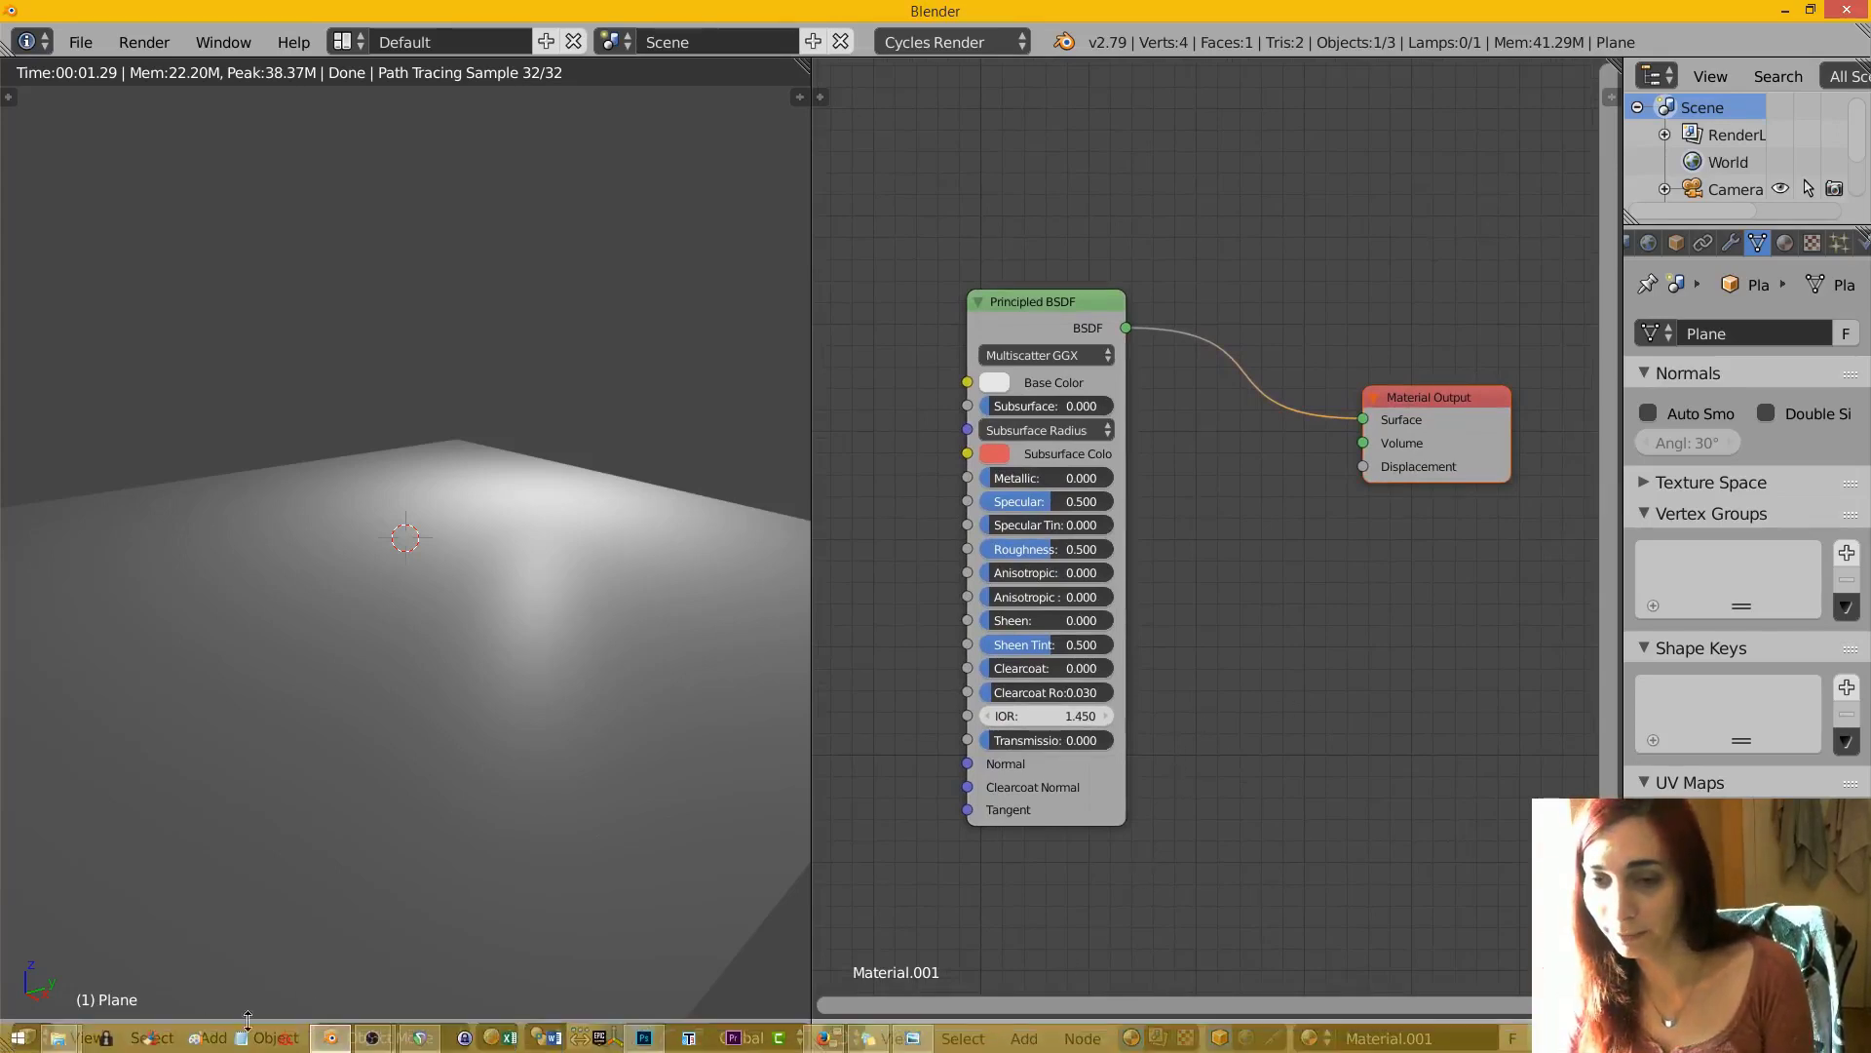
pyautogui.moveTo(1067, 298); pyautogui.dragTo(1089, 331)
pyautogui.moveTo(1460, 400); pyautogui.dragTo(1456, 446)
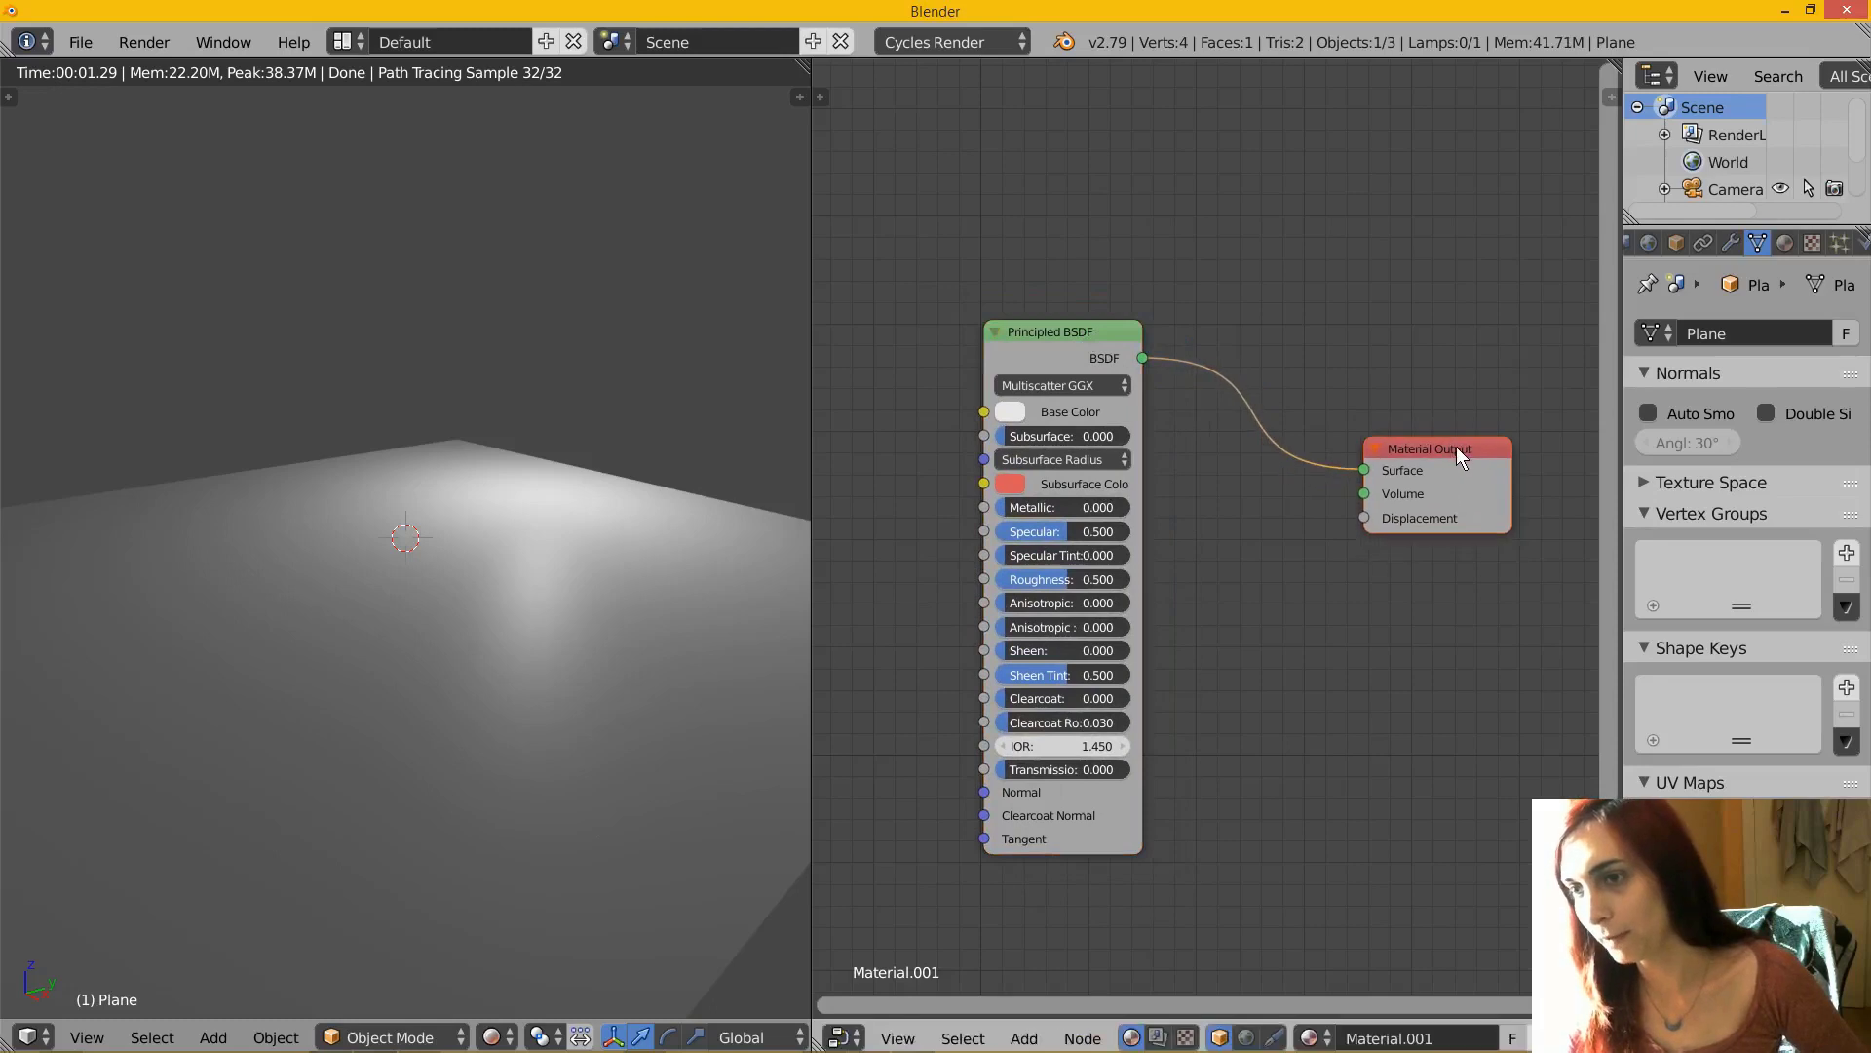
pyautogui.scroll(1, 1107, 394)
pyautogui.scroll(-1, 1091, 363)
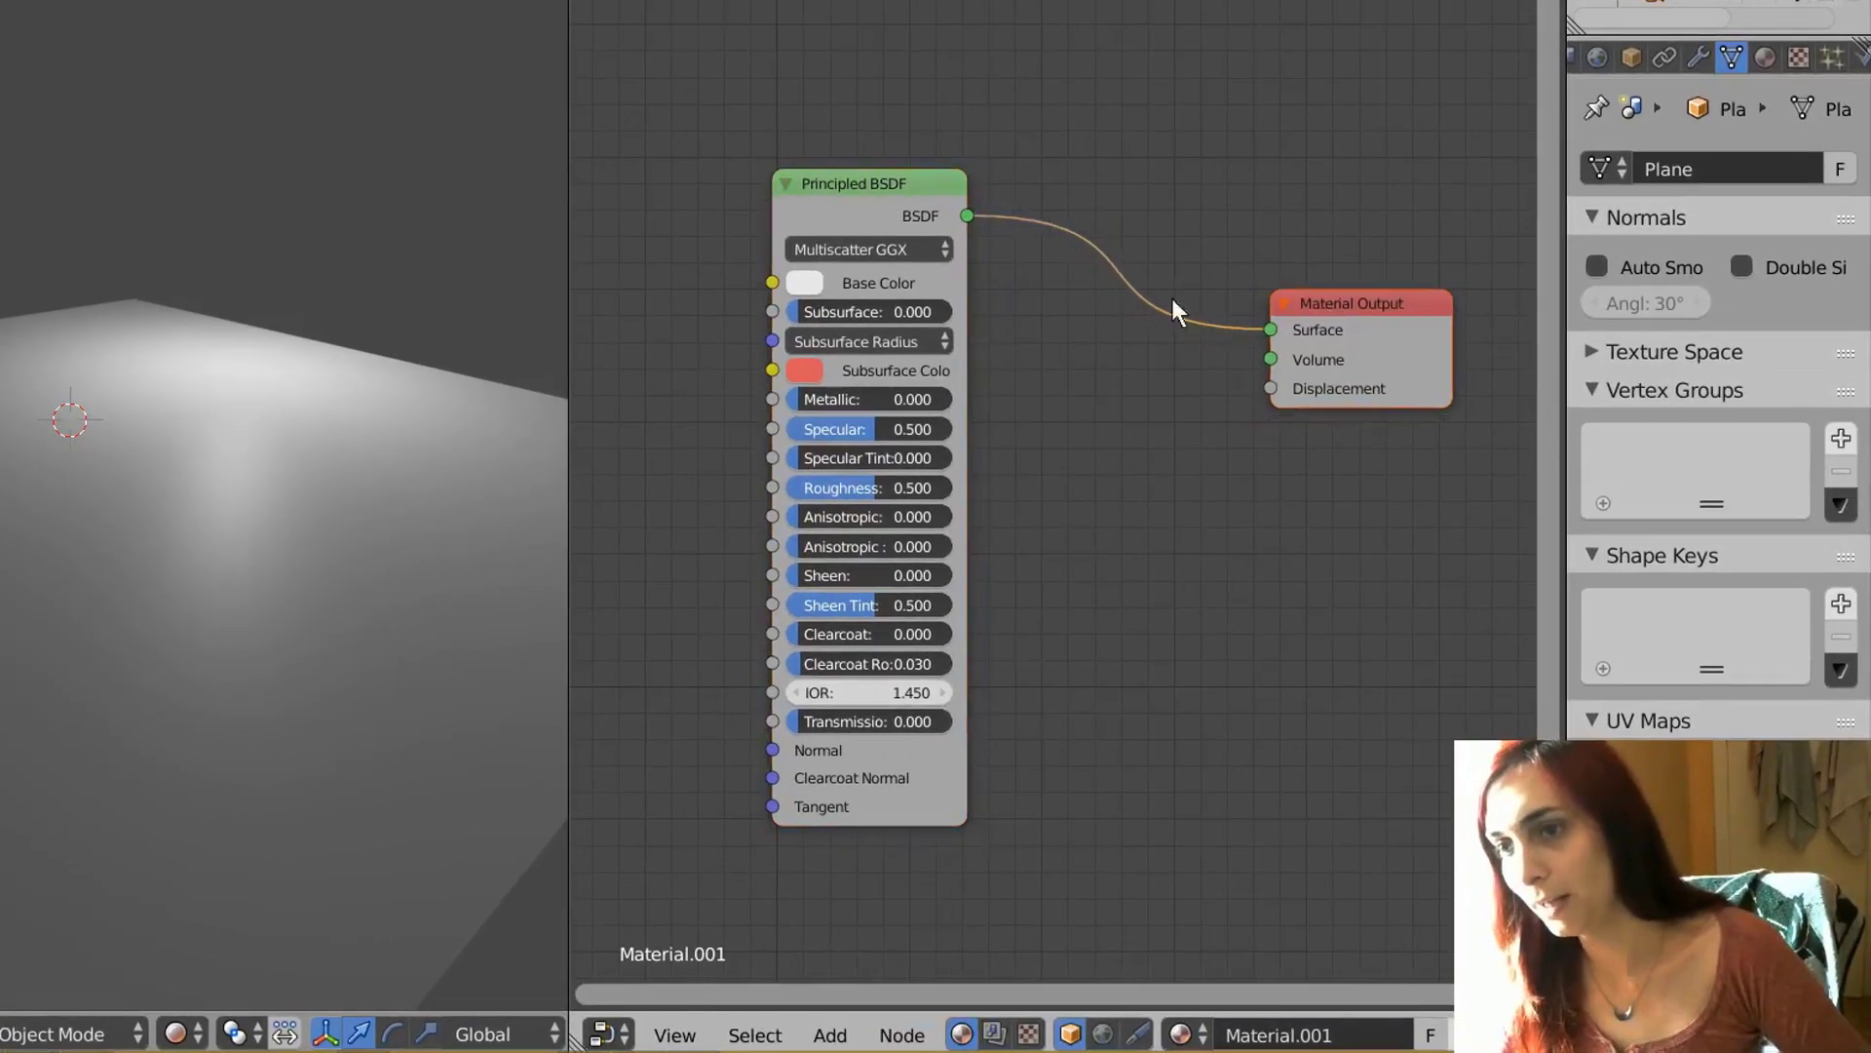
pyautogui.moveTo(875, 191); pyautogui.dragTo(905, 173)
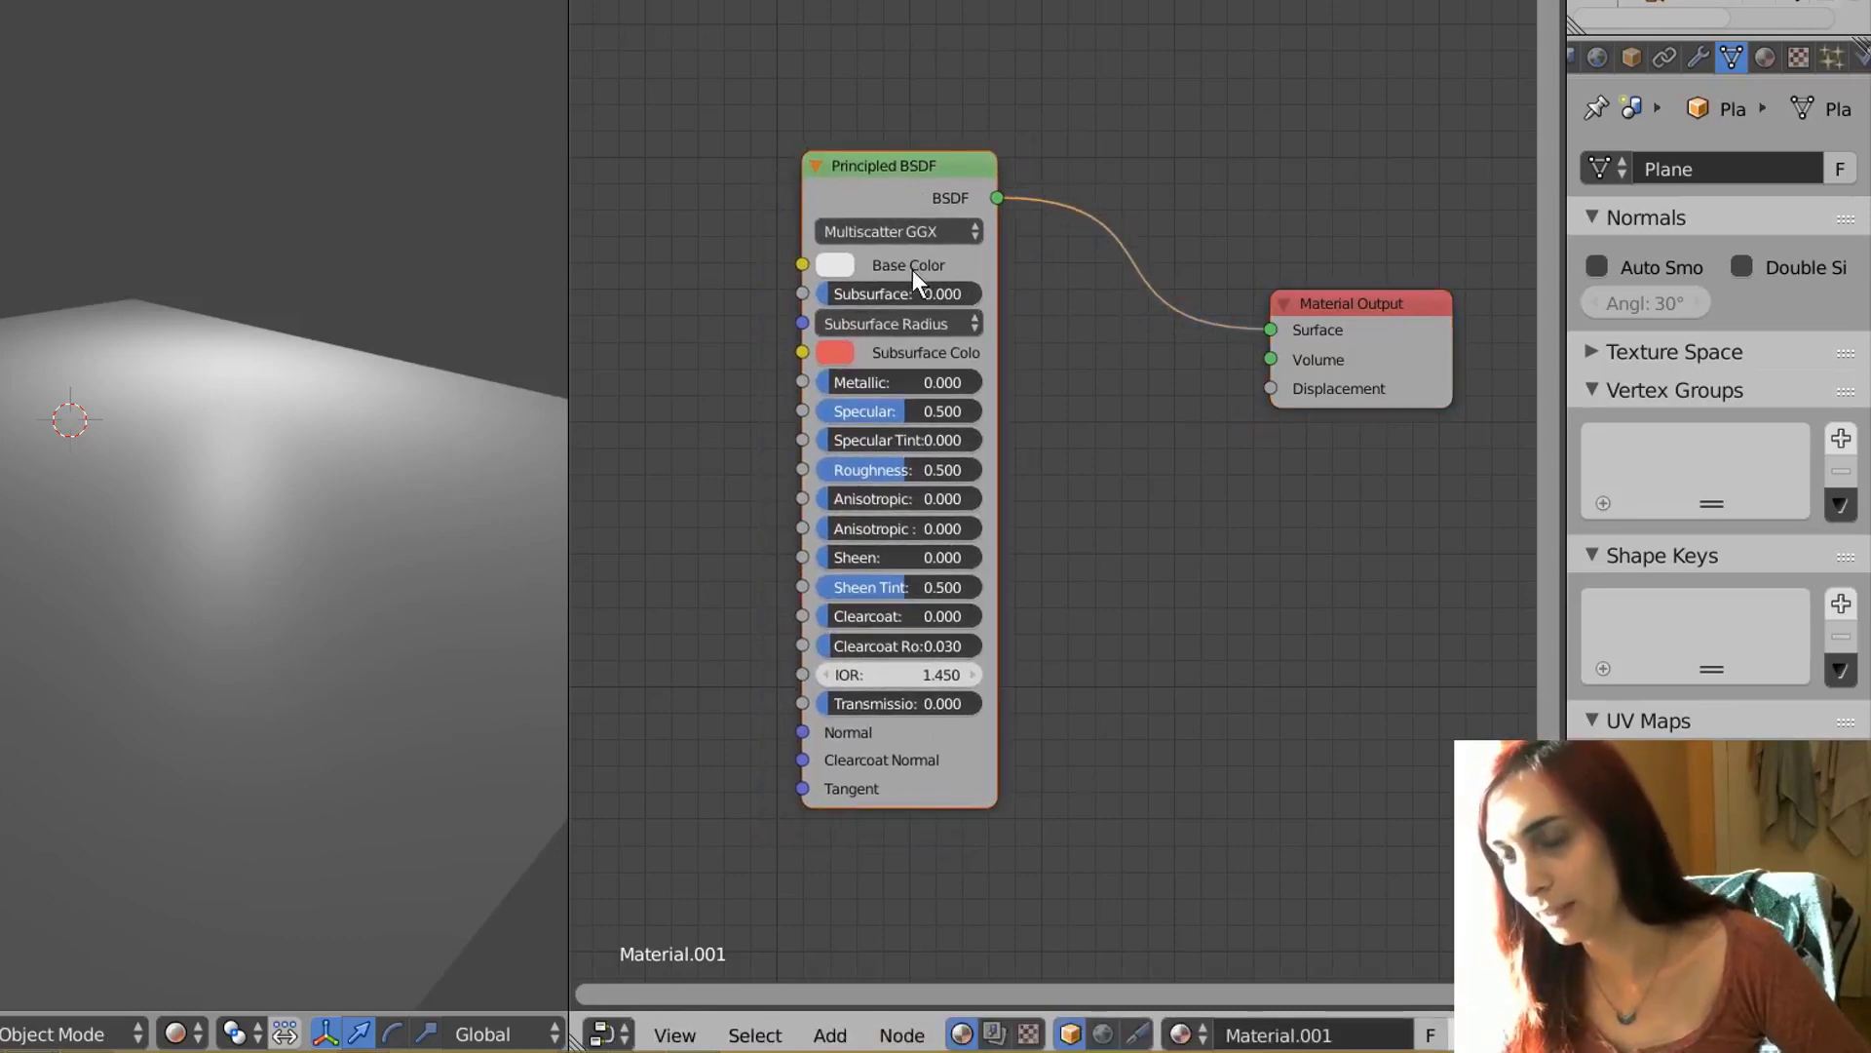
pyautogui.moveTo(921, 168); pyautogui.dragTo(956, 189)
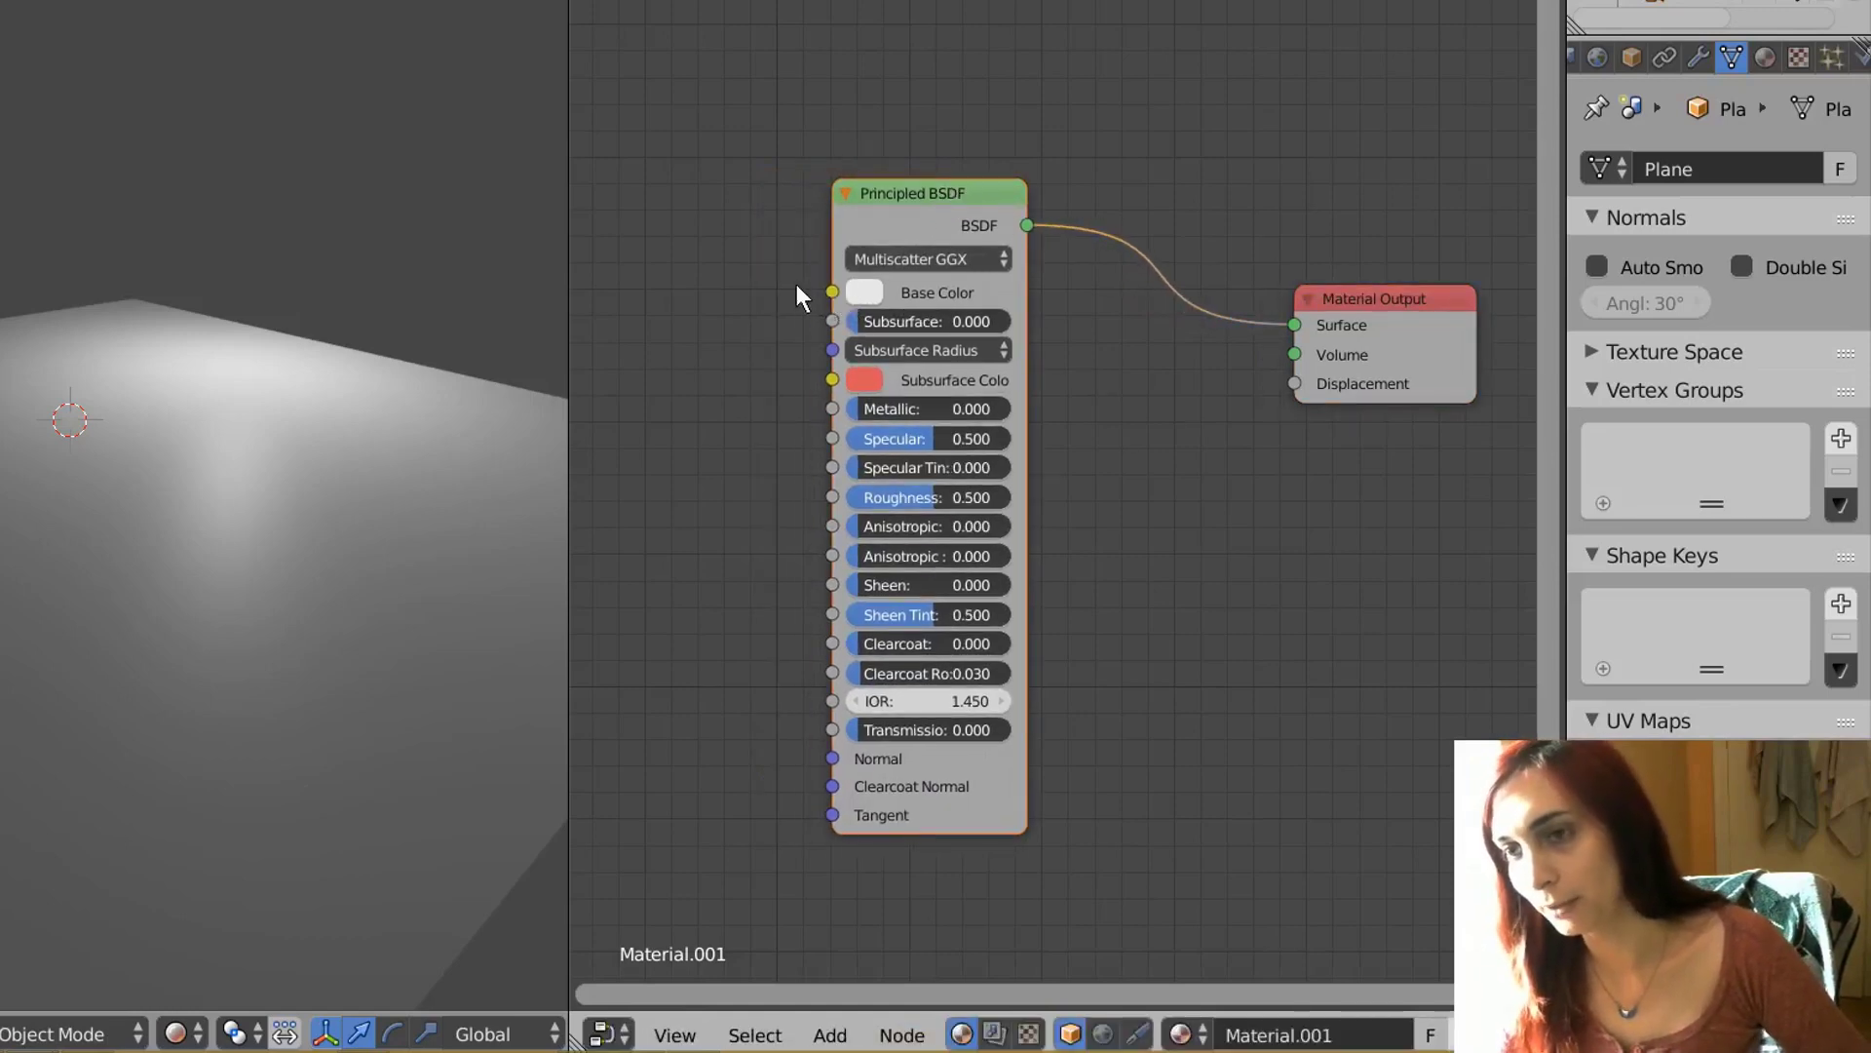
pyautogui.moveTo(704, 324); pyautogui.dragTo(833, 268, button='middle')
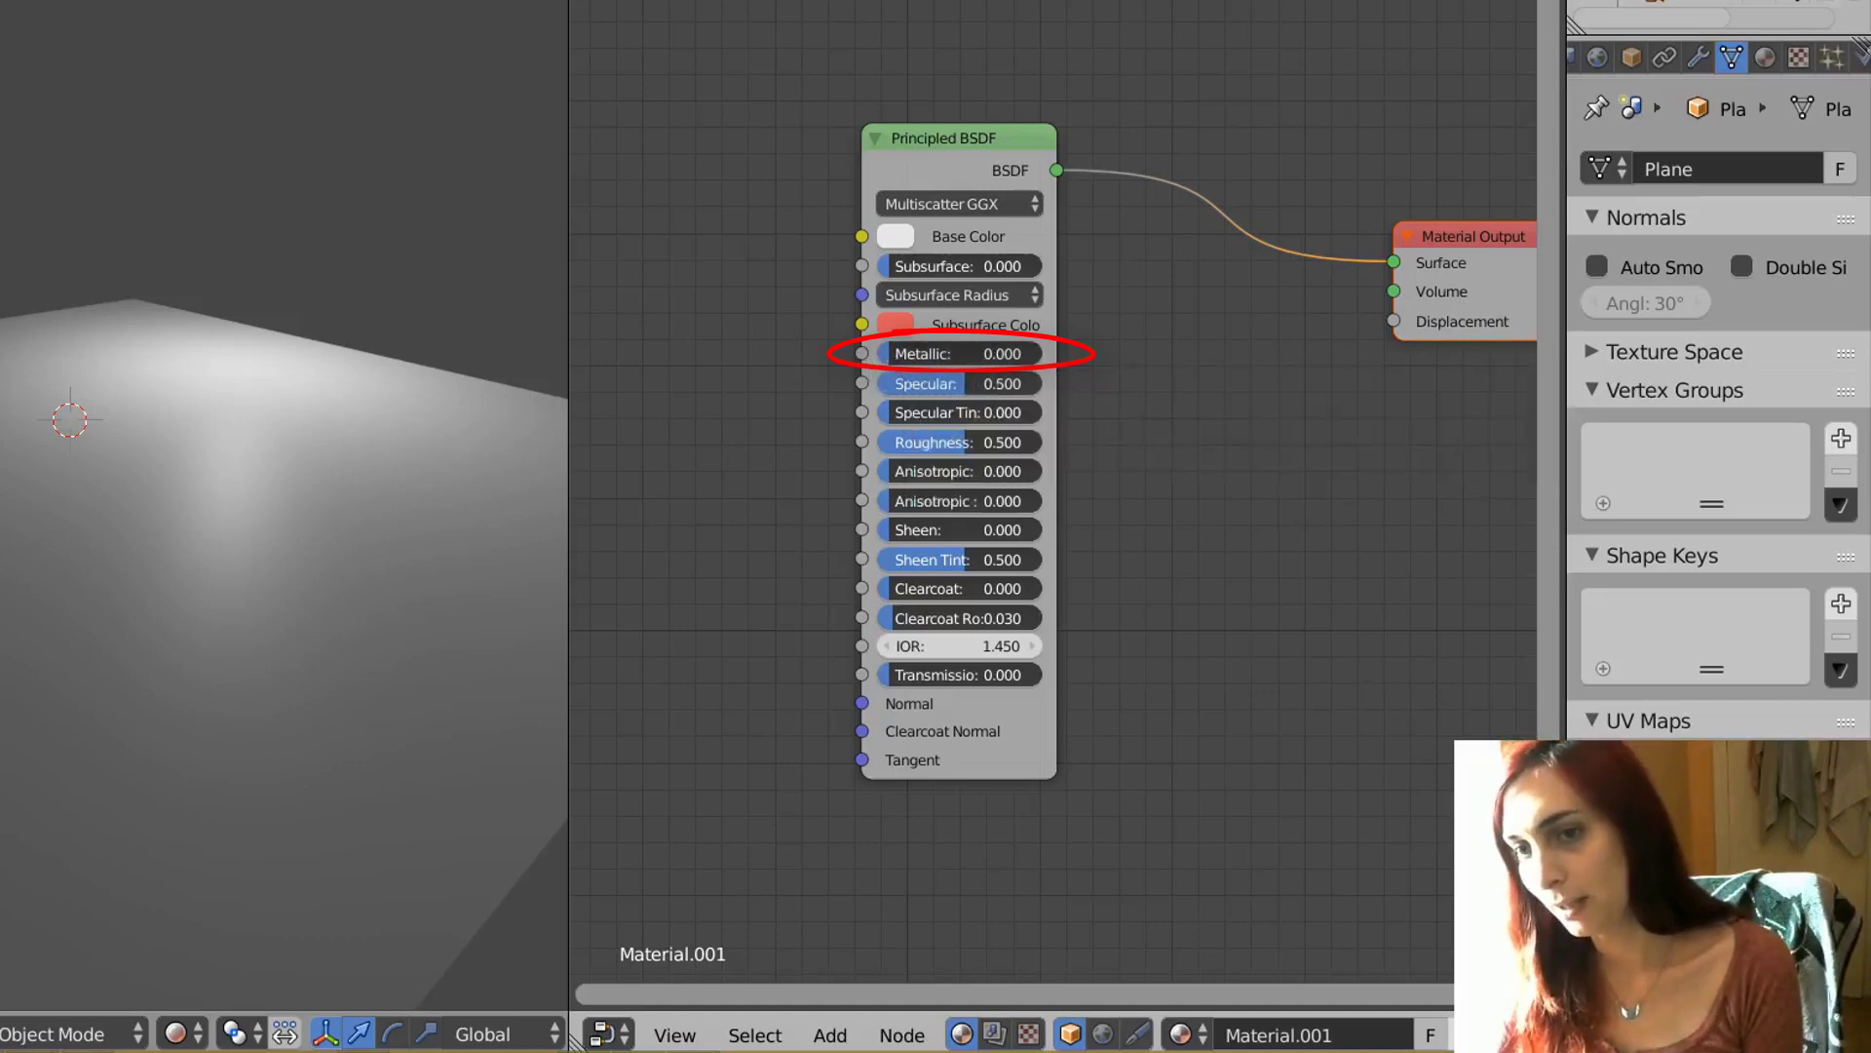
# - Set the Principled BSDF's Metallic value to 1.000
pyautogui.moveTo(889, 353); pyautogui.dragTo(1043, 355)
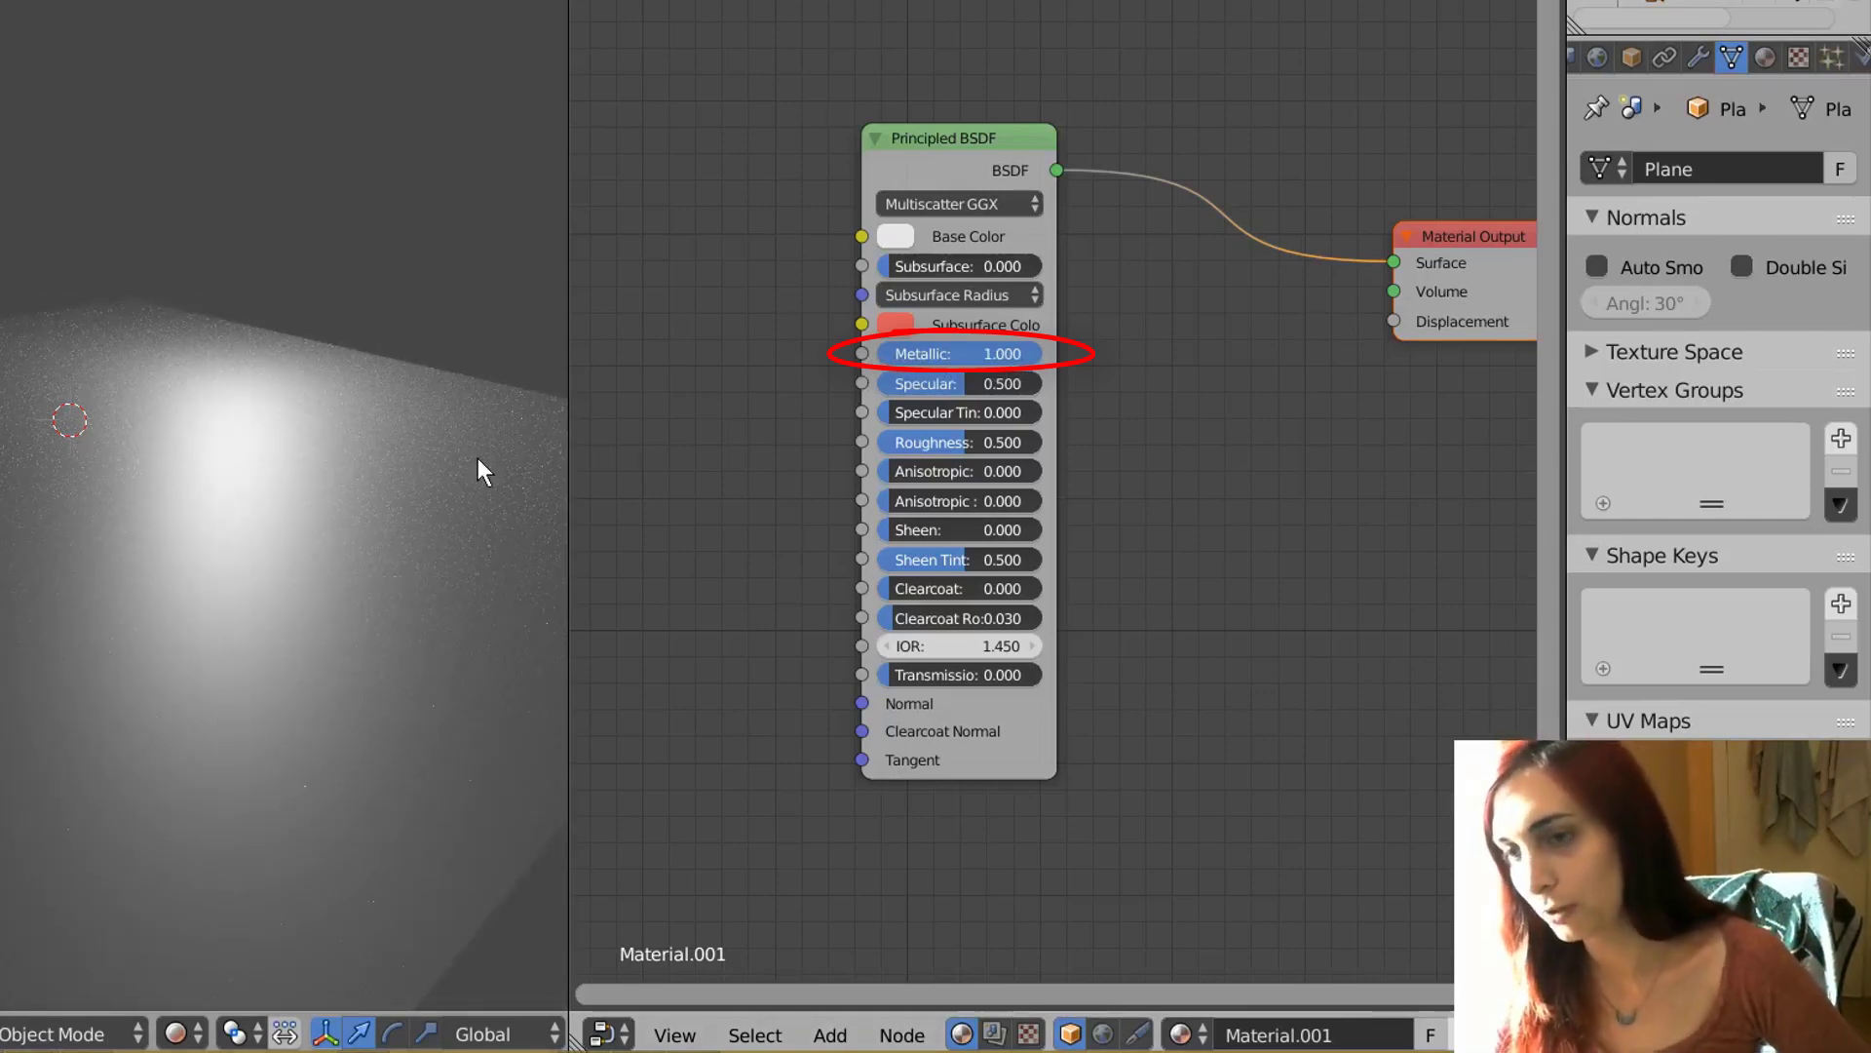
pyautogui.scroll(1, 1004, 400)
pyautogui.scroll(-1, 1004, 400)
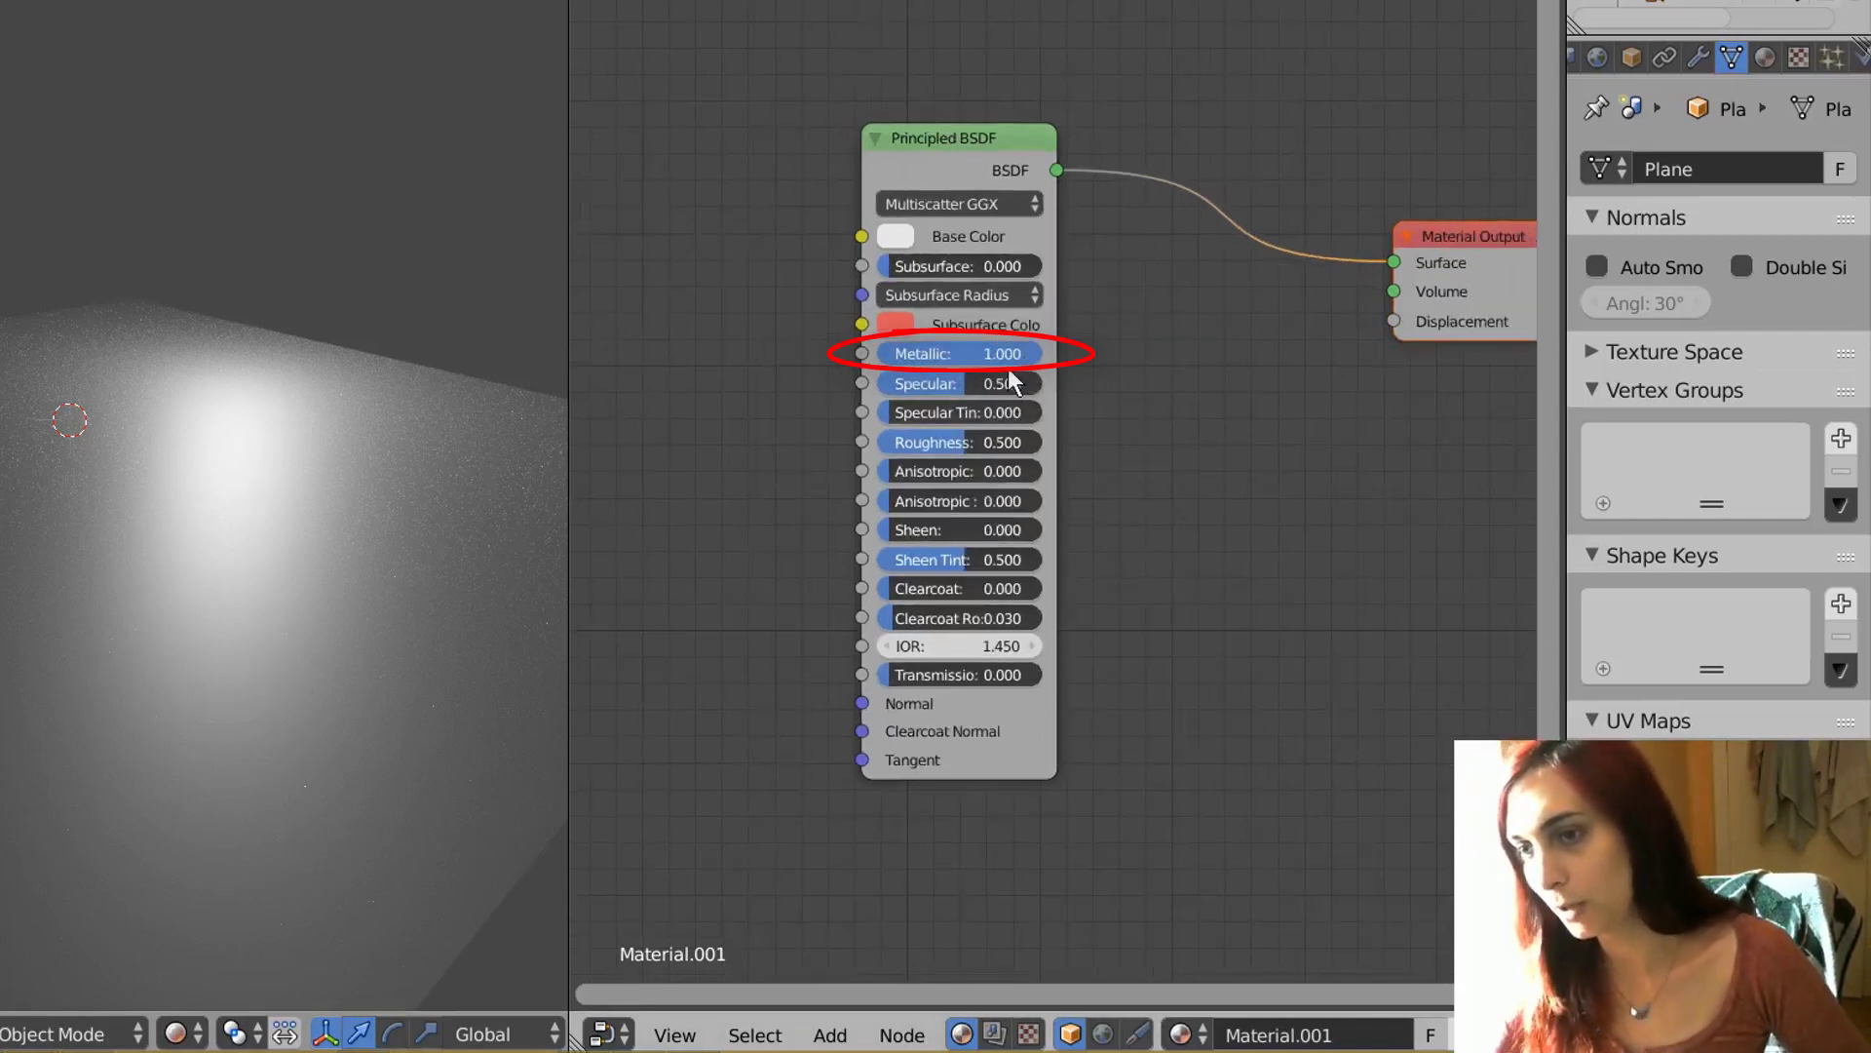
# - Set the Principled BSDF's Metallic value to 0.000
pyautogui.moveTo(1018, 353); pyautogui.dragTo(882, 359)
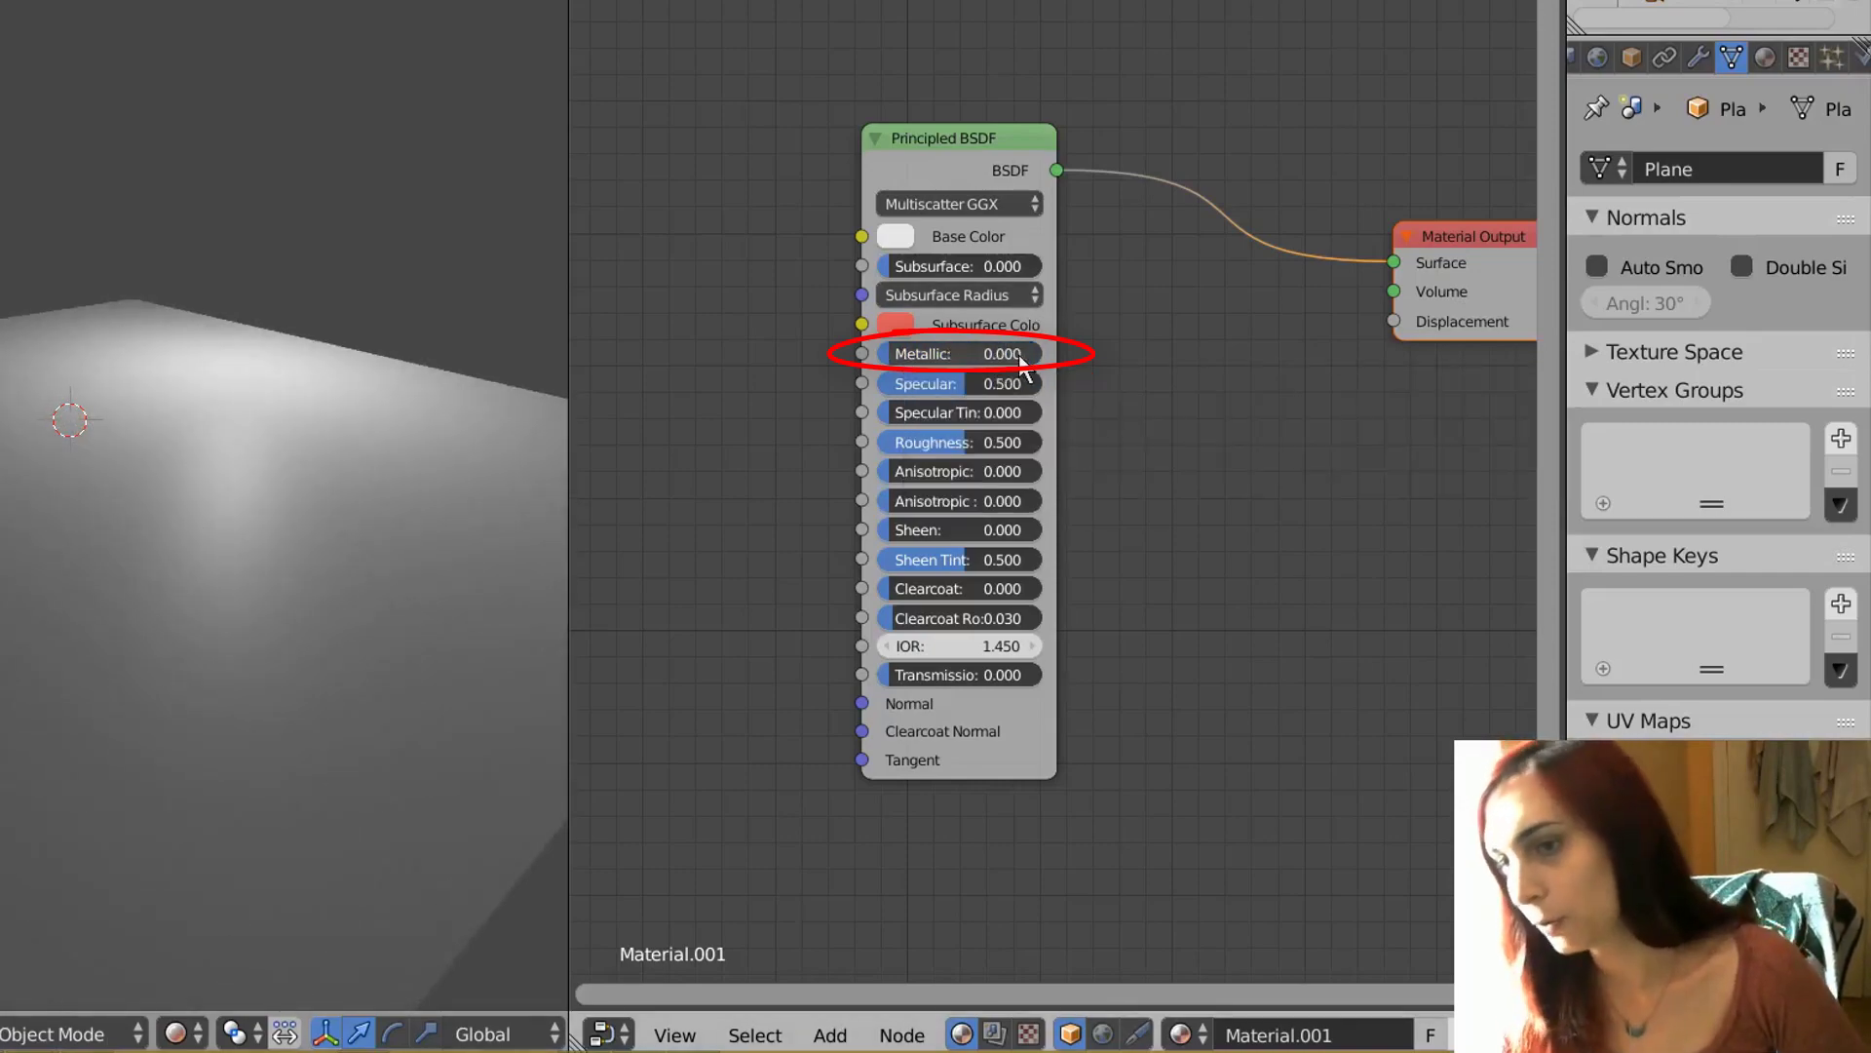
pyautogui.moveTo(936, 356); pyautogui.dragTo(889, 363)
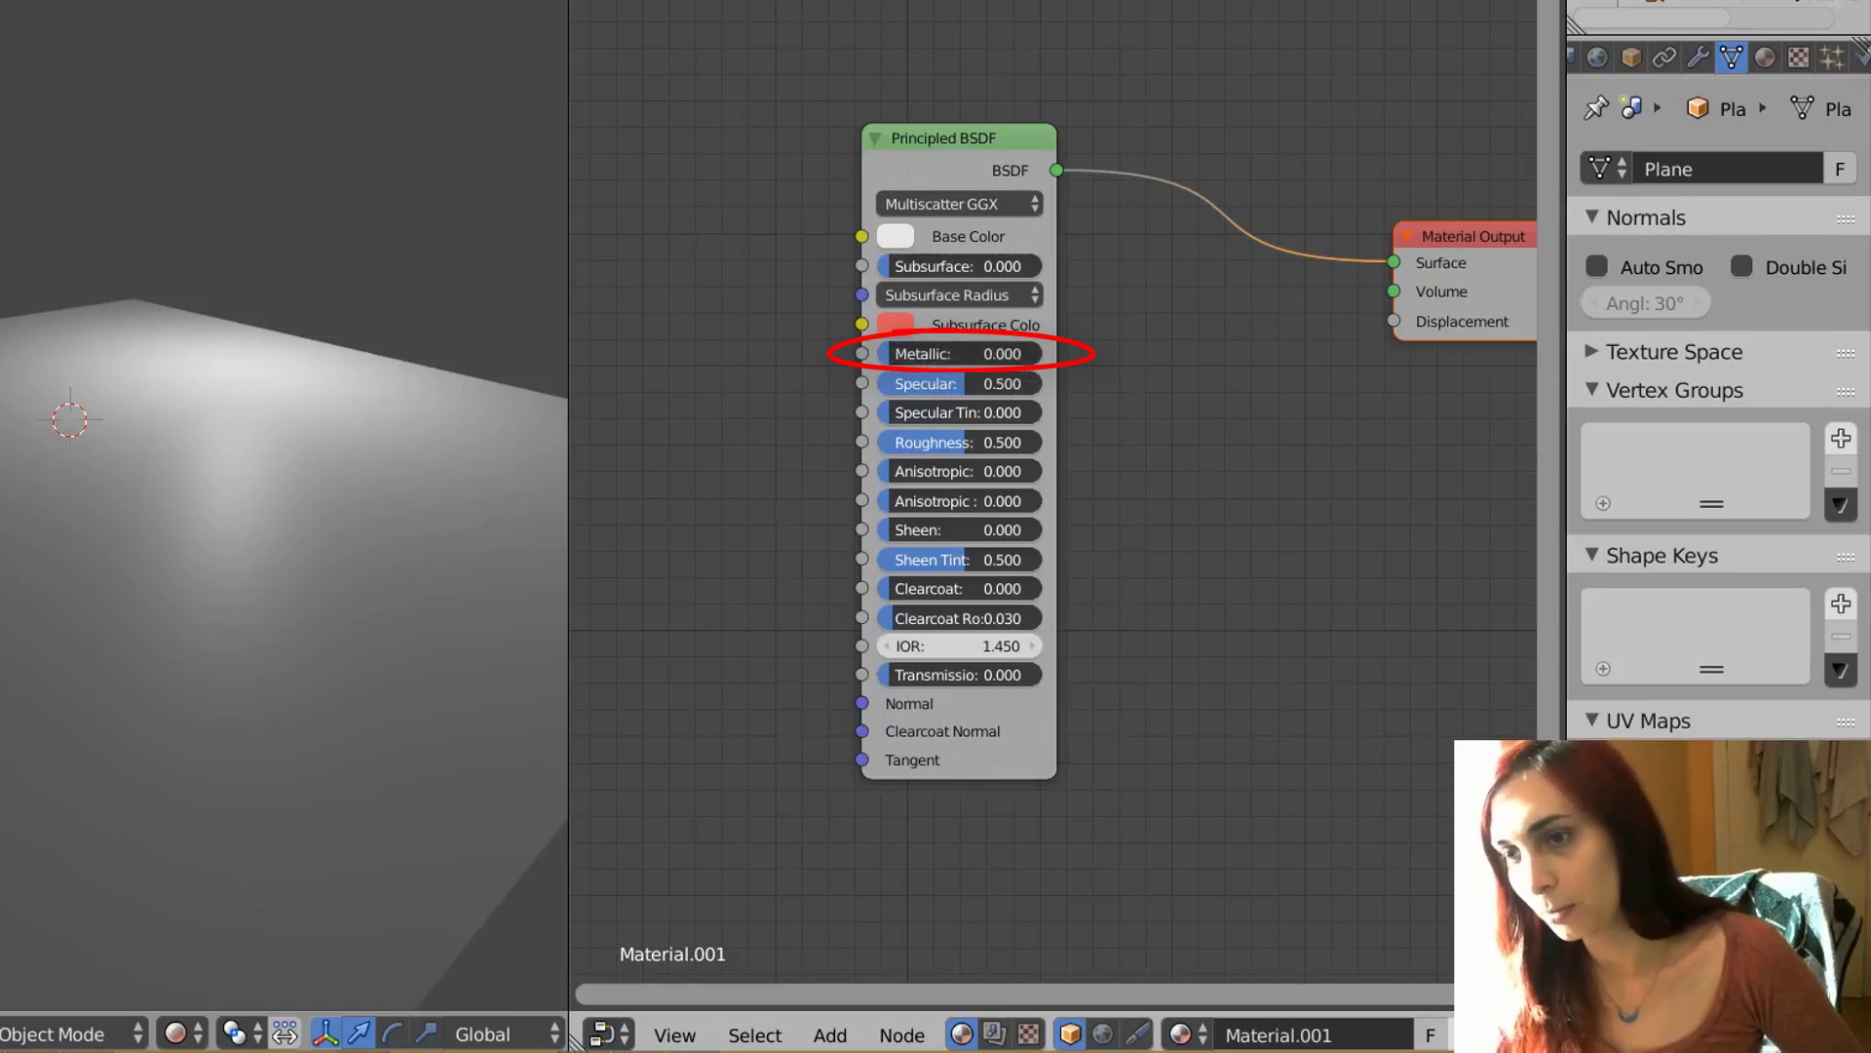
pyautogui.click(889, 359)
pyautogui.press('Return')
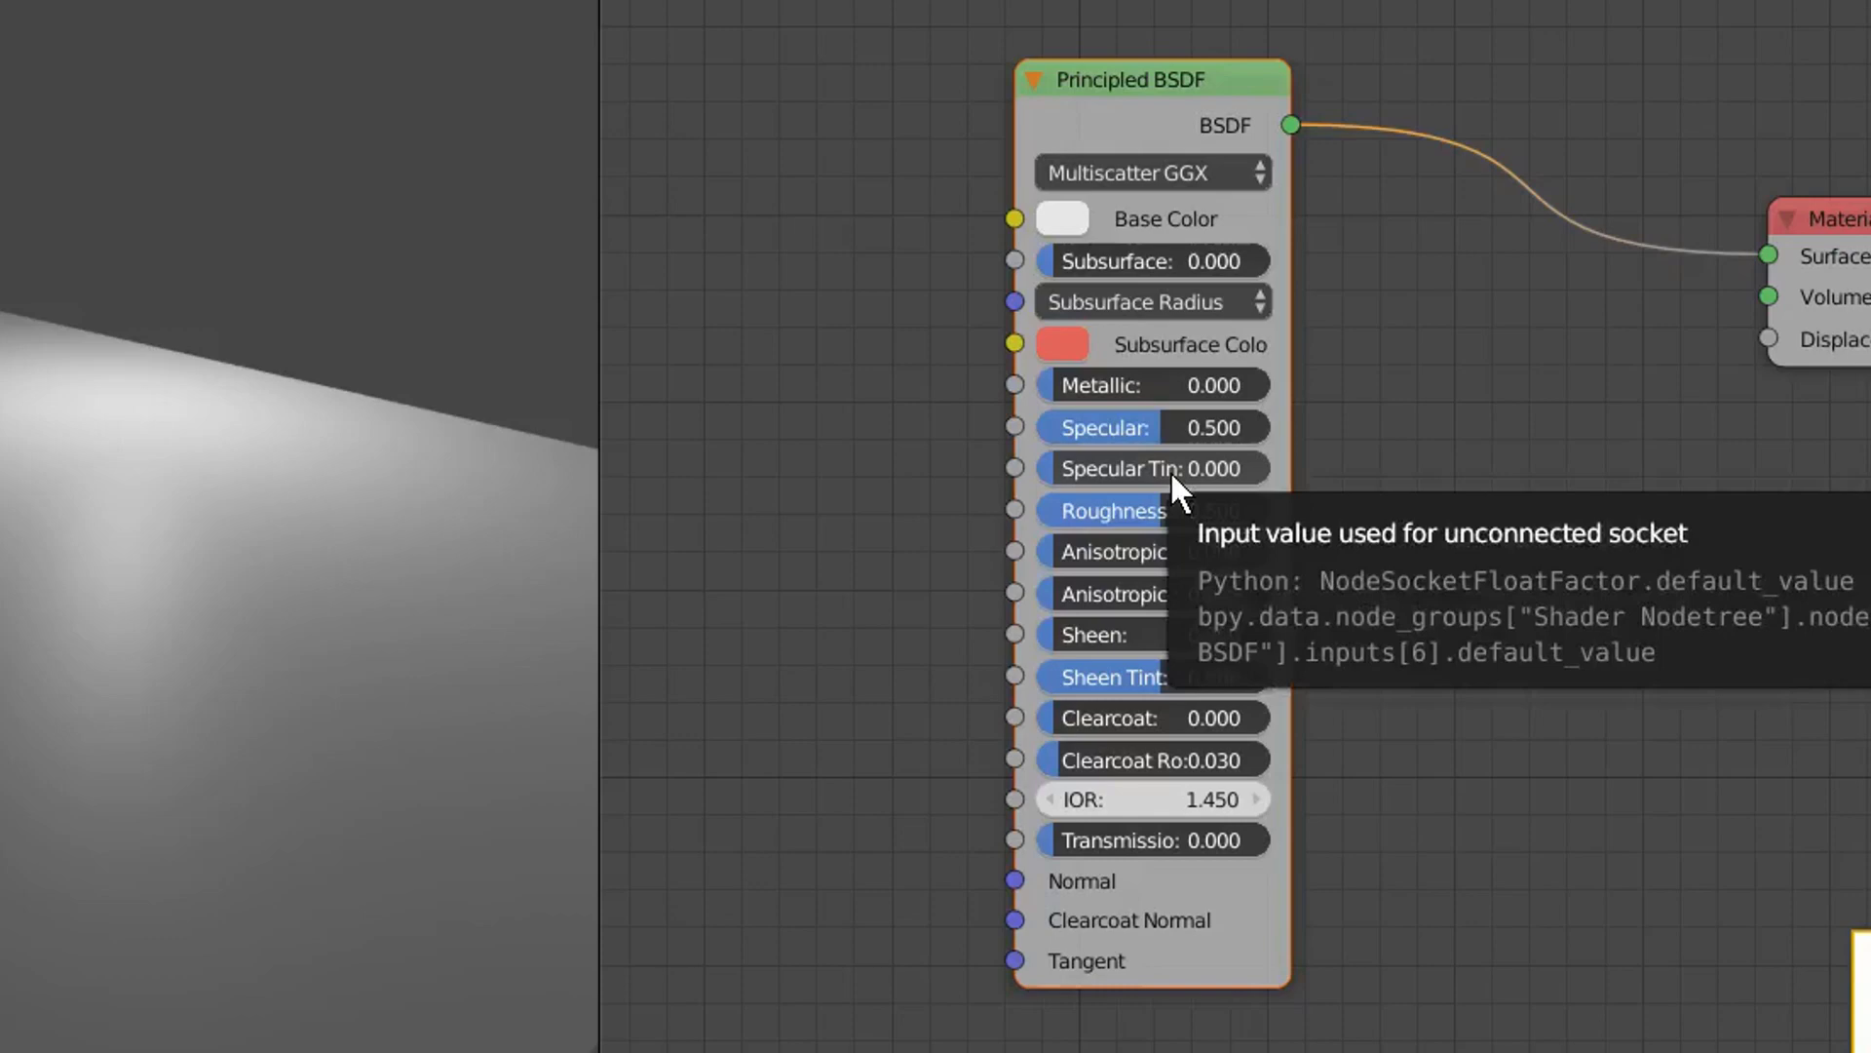
# - Try the Principled BSDF's Roughness at 0.165 and 0.000, and finish with it set to 0.451
pyautogui.moveTo(1257, 511); pyautogui.dragTo(1161, 511)
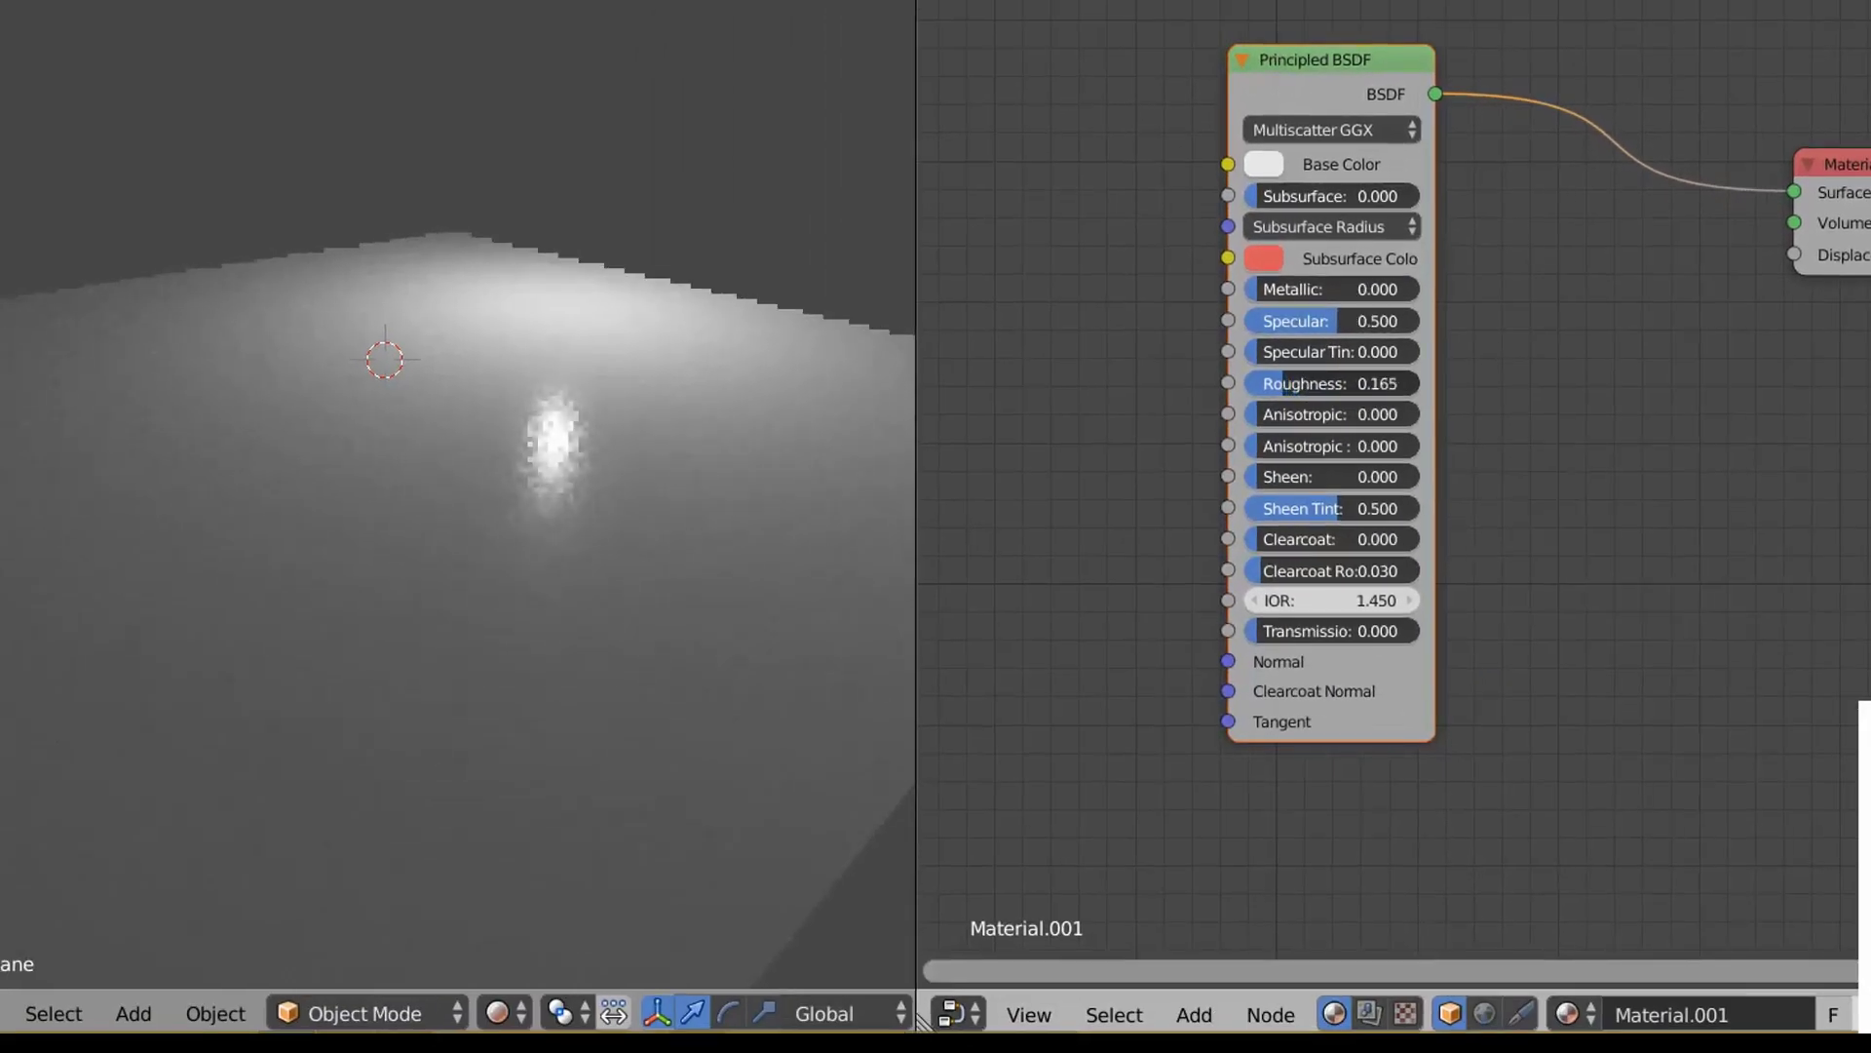
pyautogui.moveTo(1267, 382)
pyautogui.mouseDown()
pyautogui.moveTo(1287, 382)
pyautogui.moveTo(1248, 388)
pyautogui.moveTo(1269, 382)
pyautogui.mouseUp()
pyautogui.press('BackSpace')
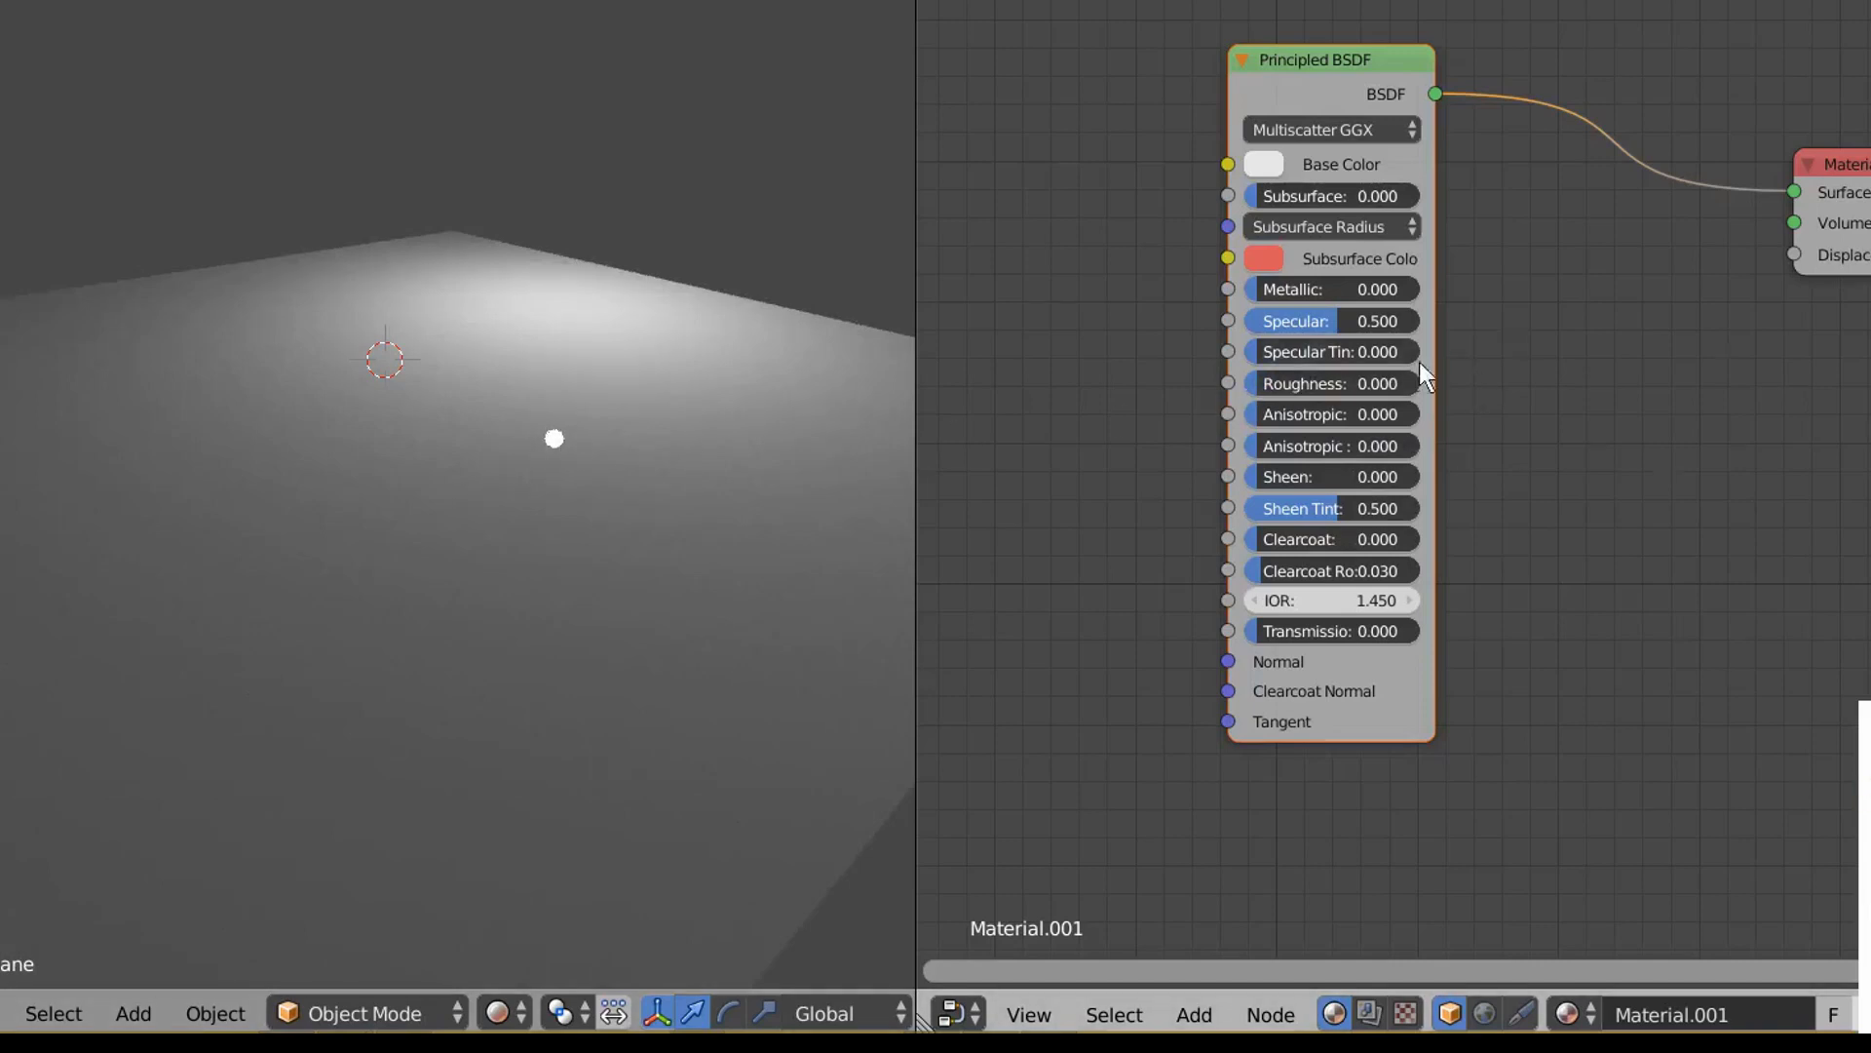
pyautogui.moveTo(1260, 390); pyautogui.dragTo(1373, 389)
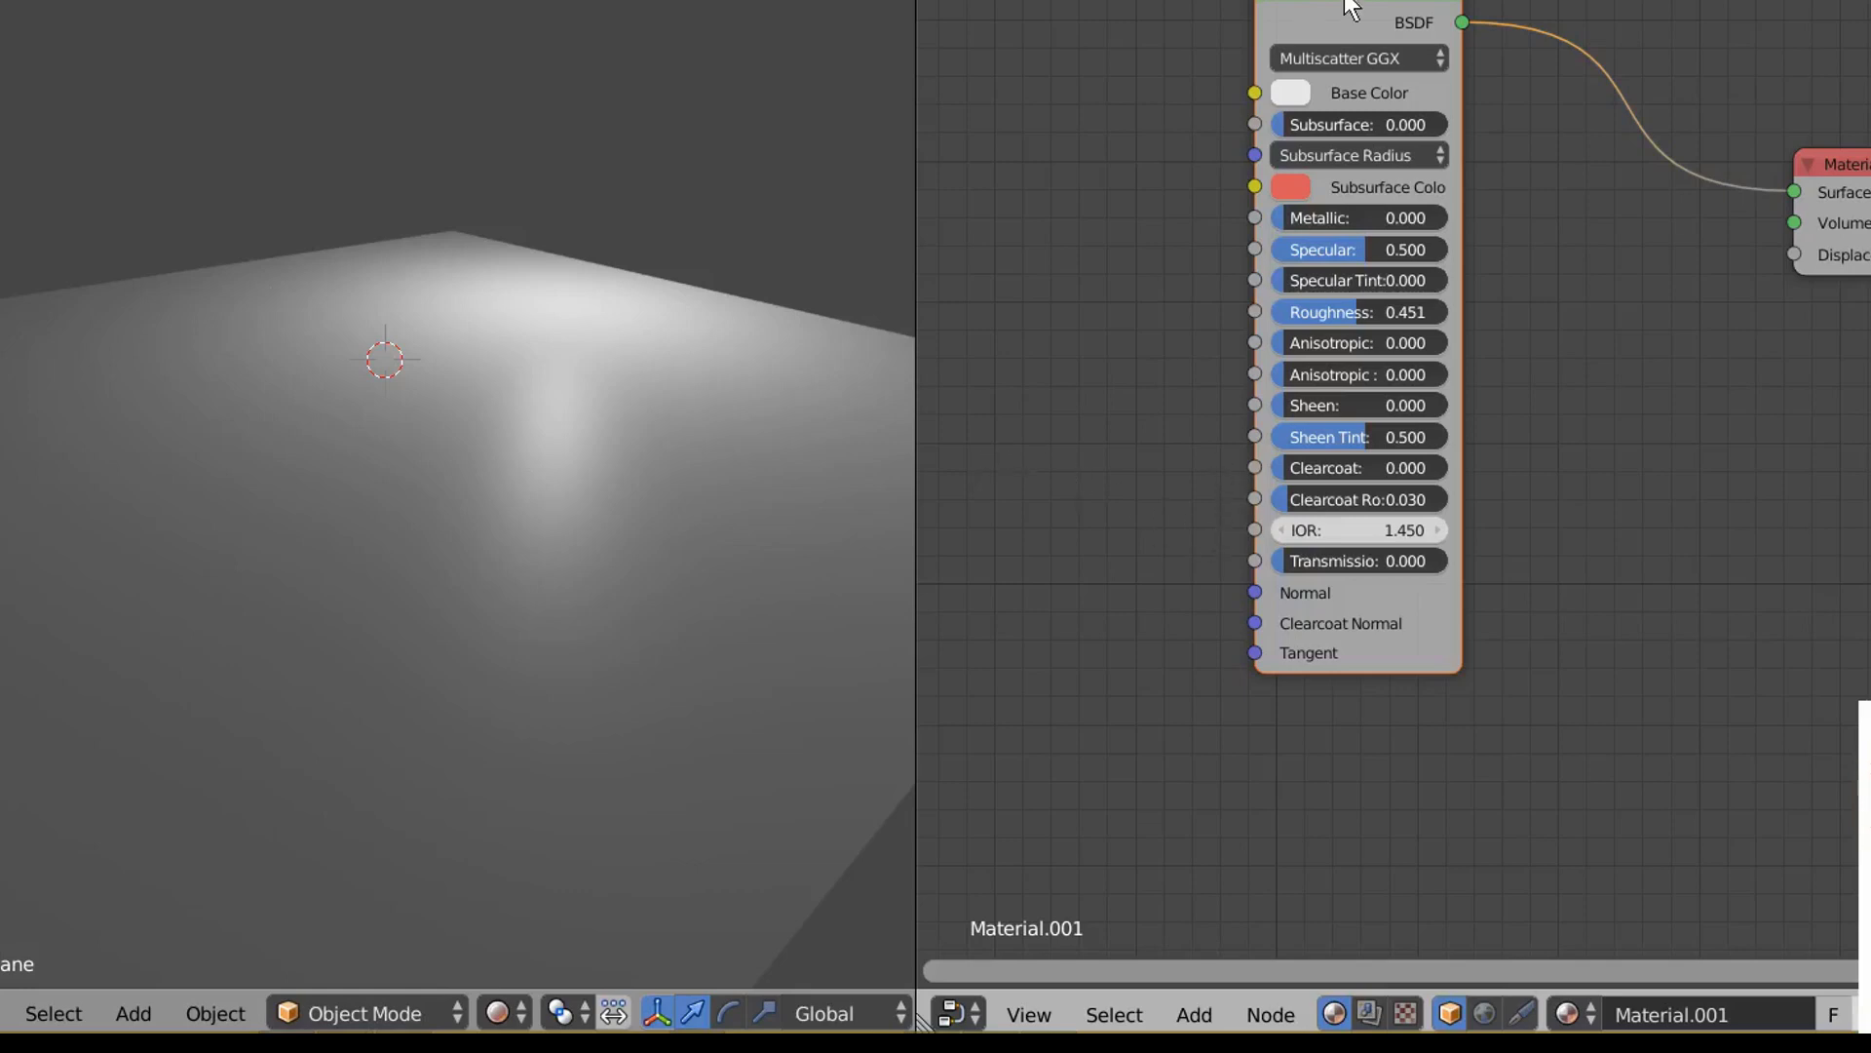
# - Move the Principled BSDF node closer to the Material Output node and put the plane in Edit Mode
pyautogui.moveTo(1351, 8); pyautogui.dragTo(1472, 85)
pyautogui.scroll(-1, 1472, 85)
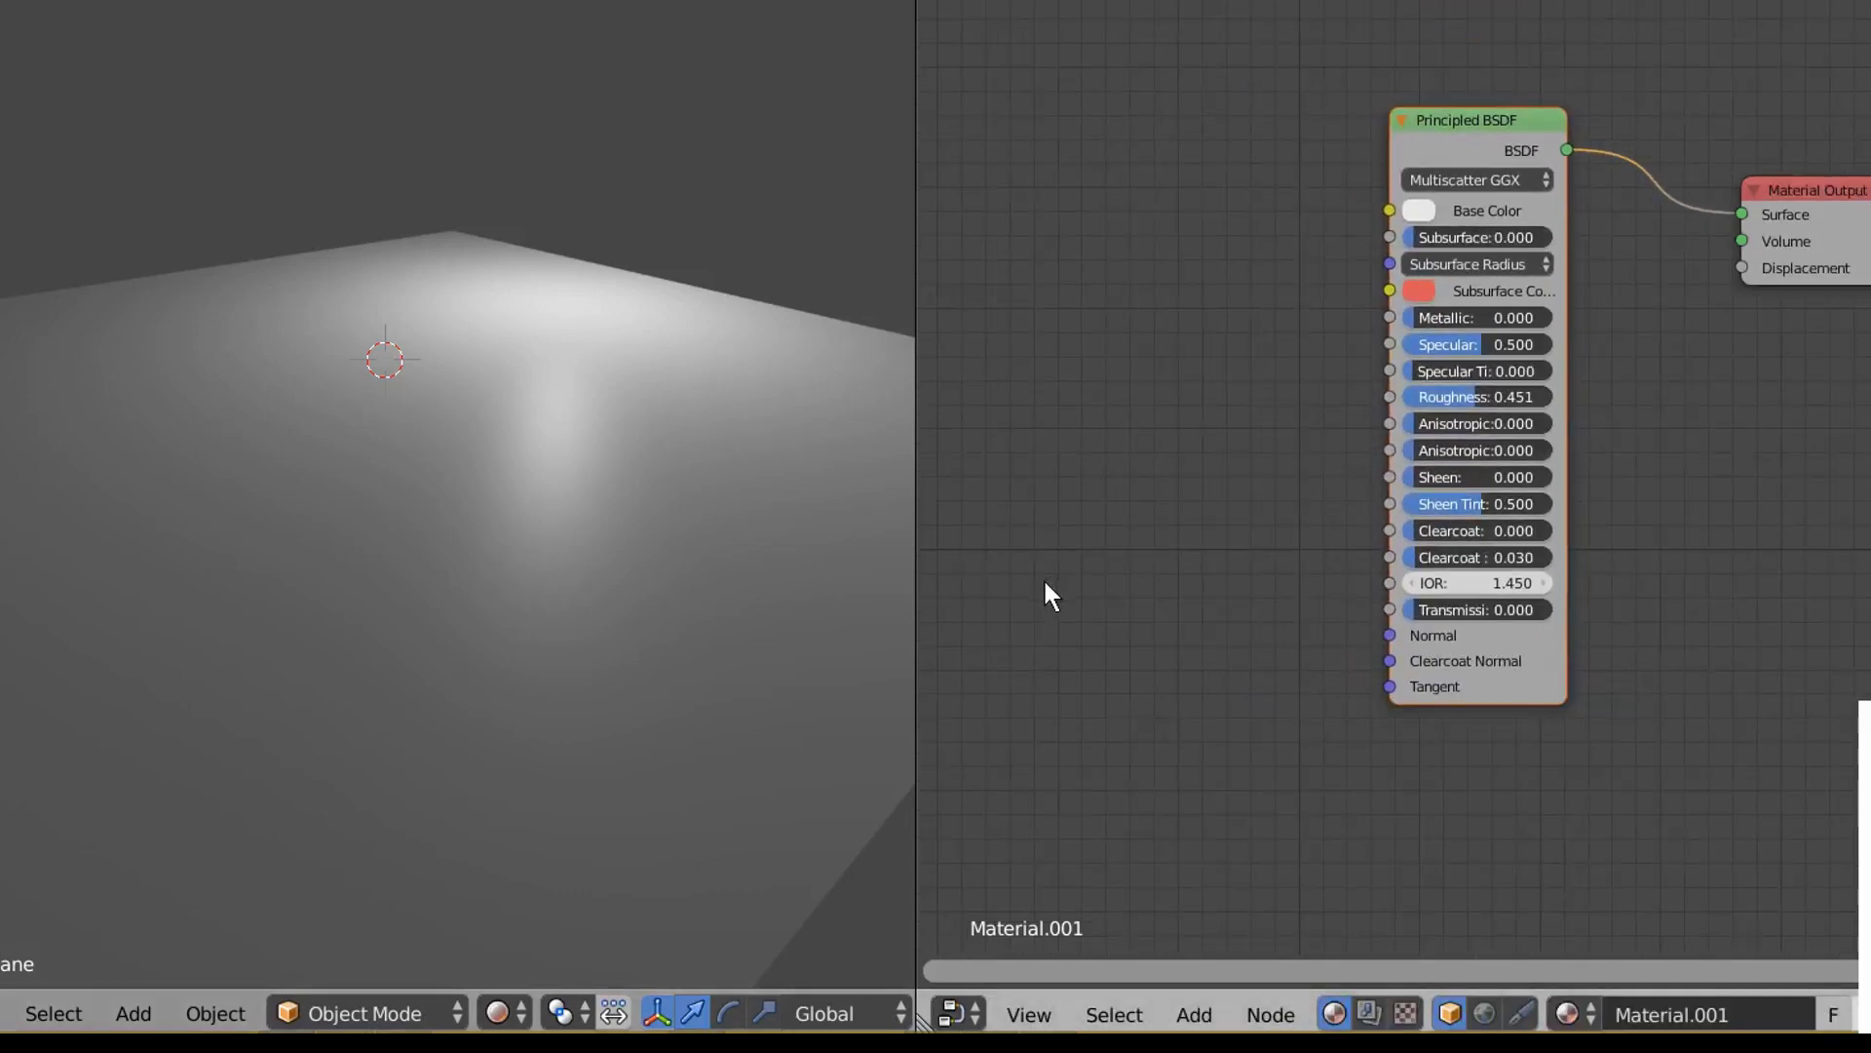
pyautogui.scroll(1, 1226, 515)
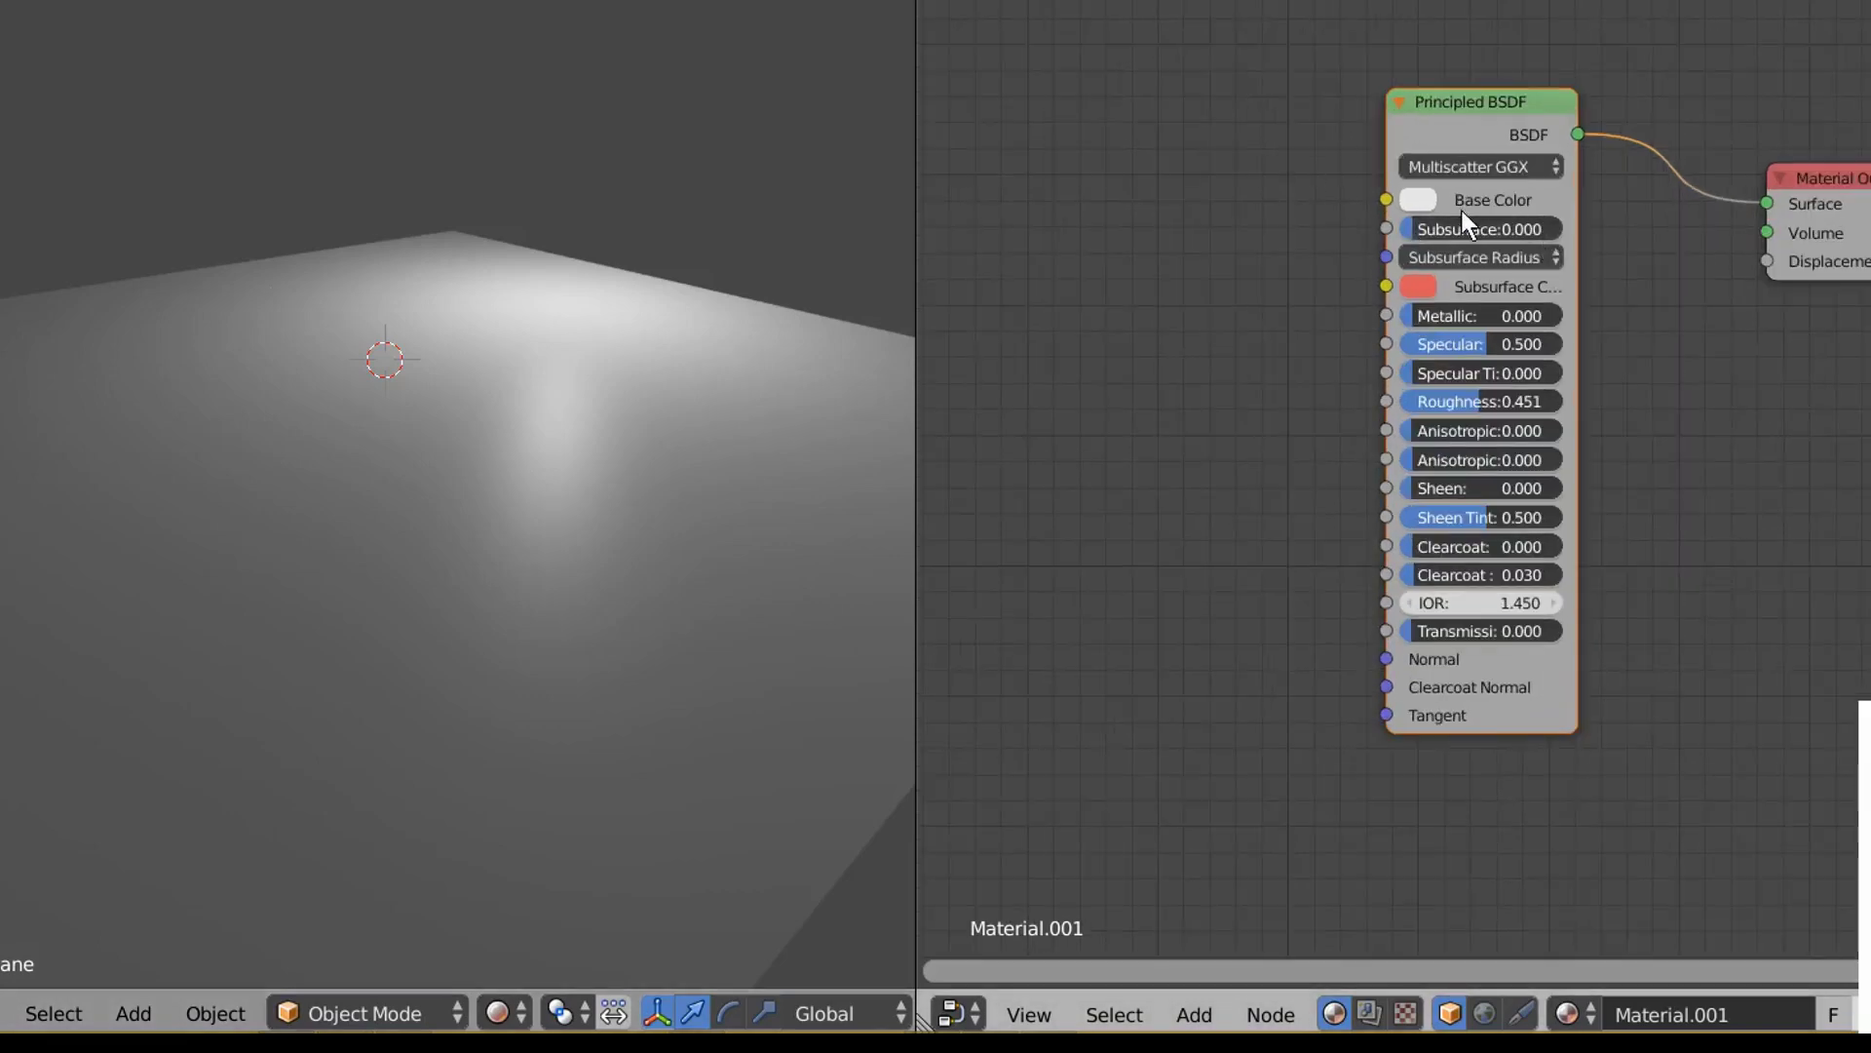
pyautogui.press('Tab')
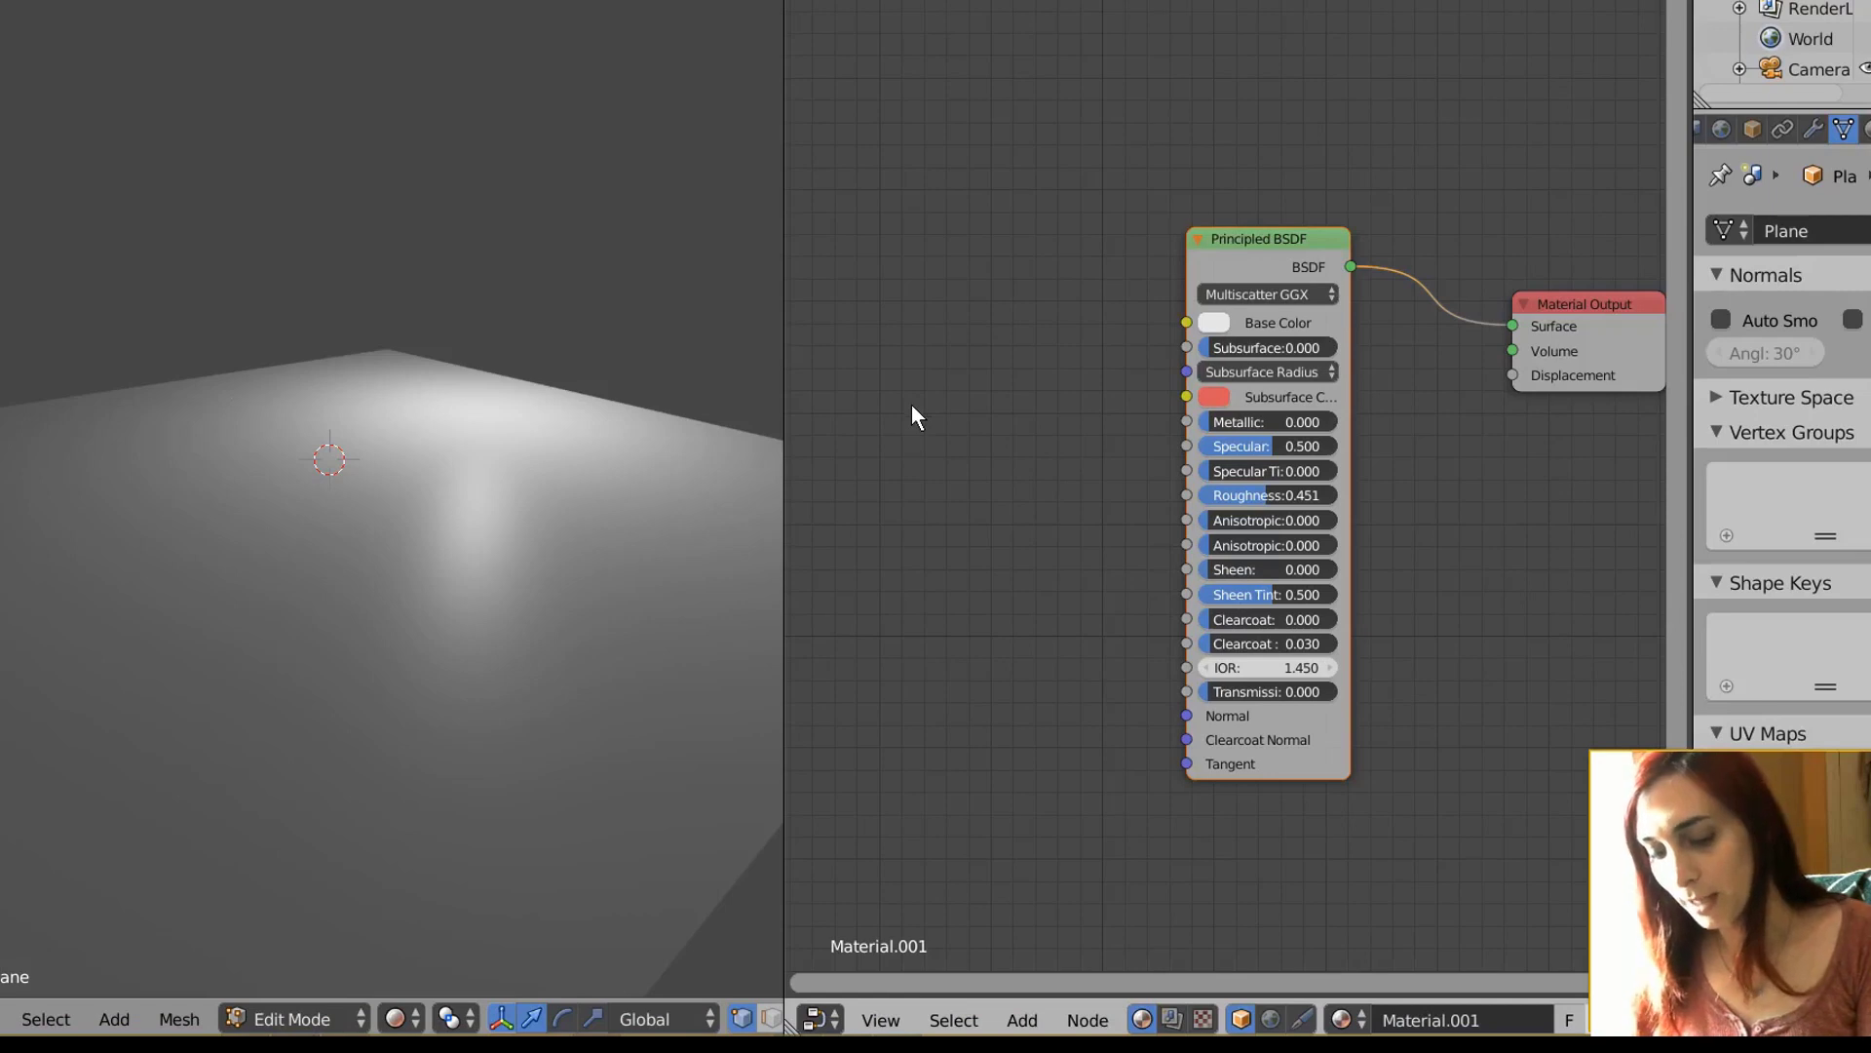
# - Add an Image Texture node beside the Principled BSDF and connect its Color output to the Base Color input
pyautogui.click(1022, 1020)
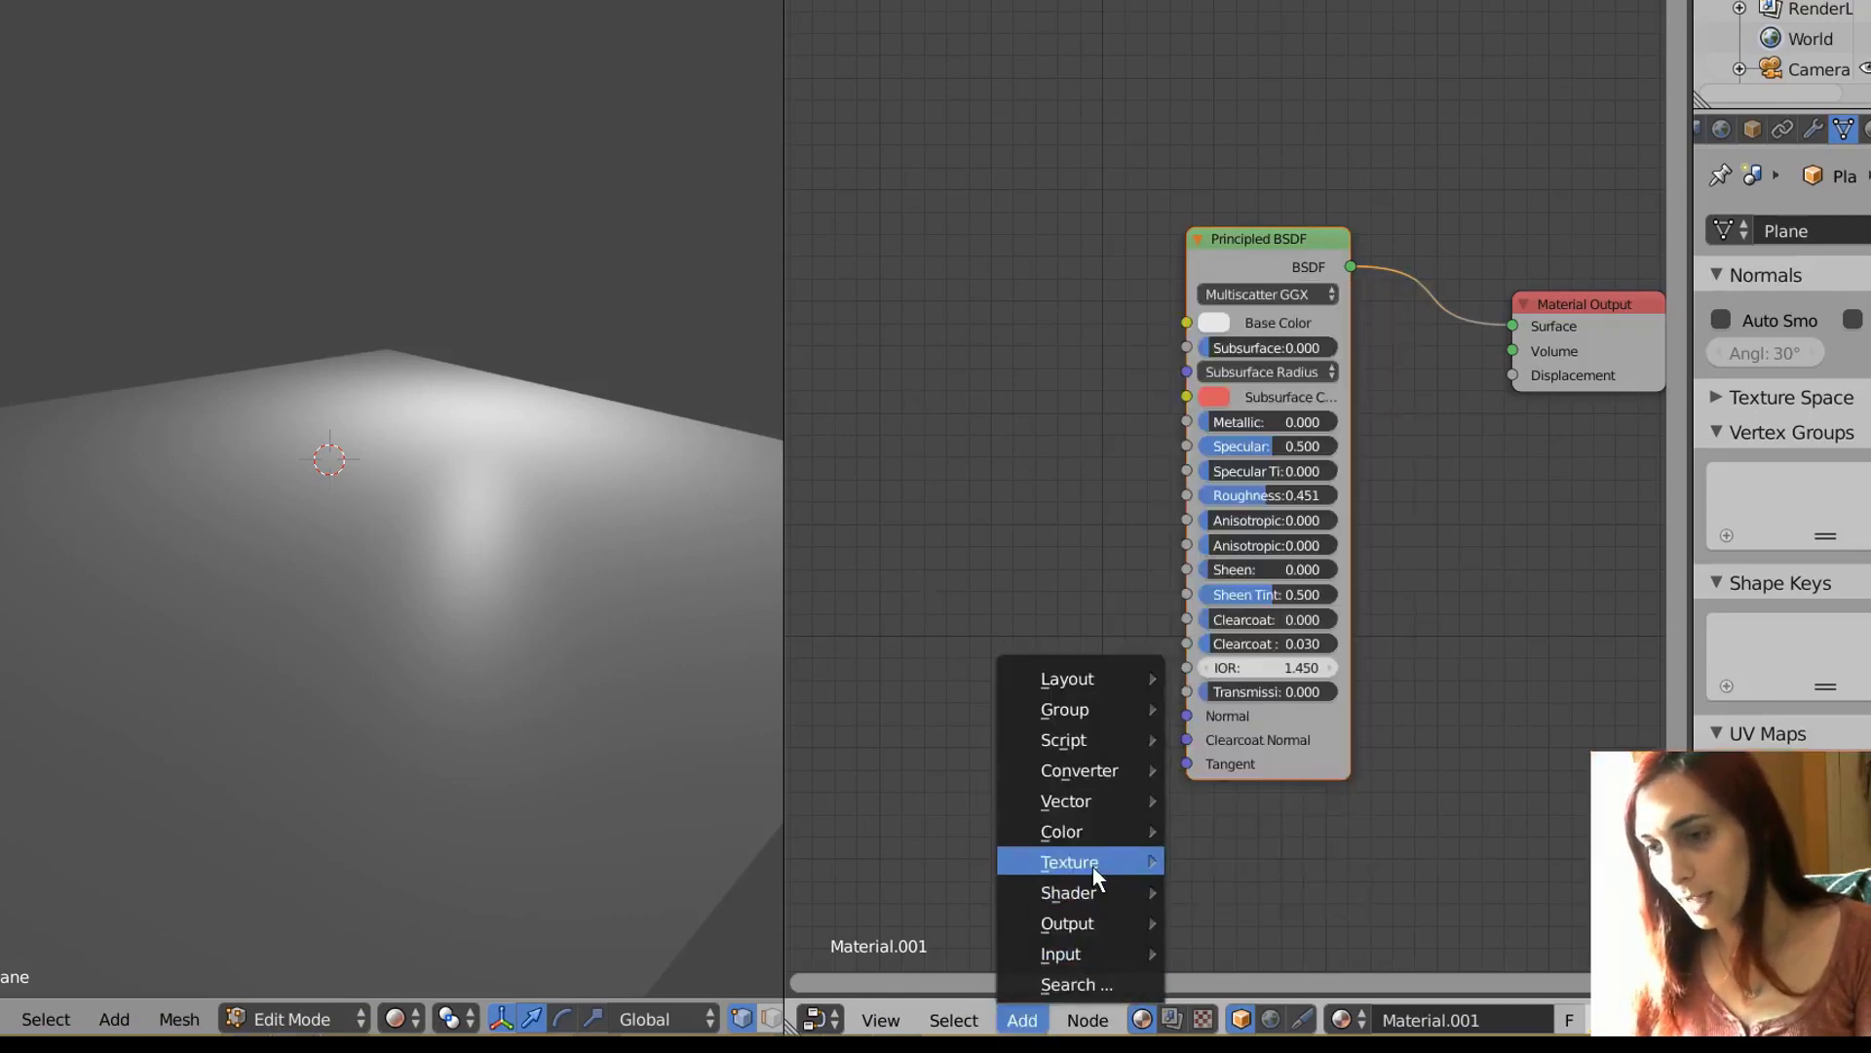
pyautogui.moveTo(1091, 866)
pyautogui.click(1266, 632)
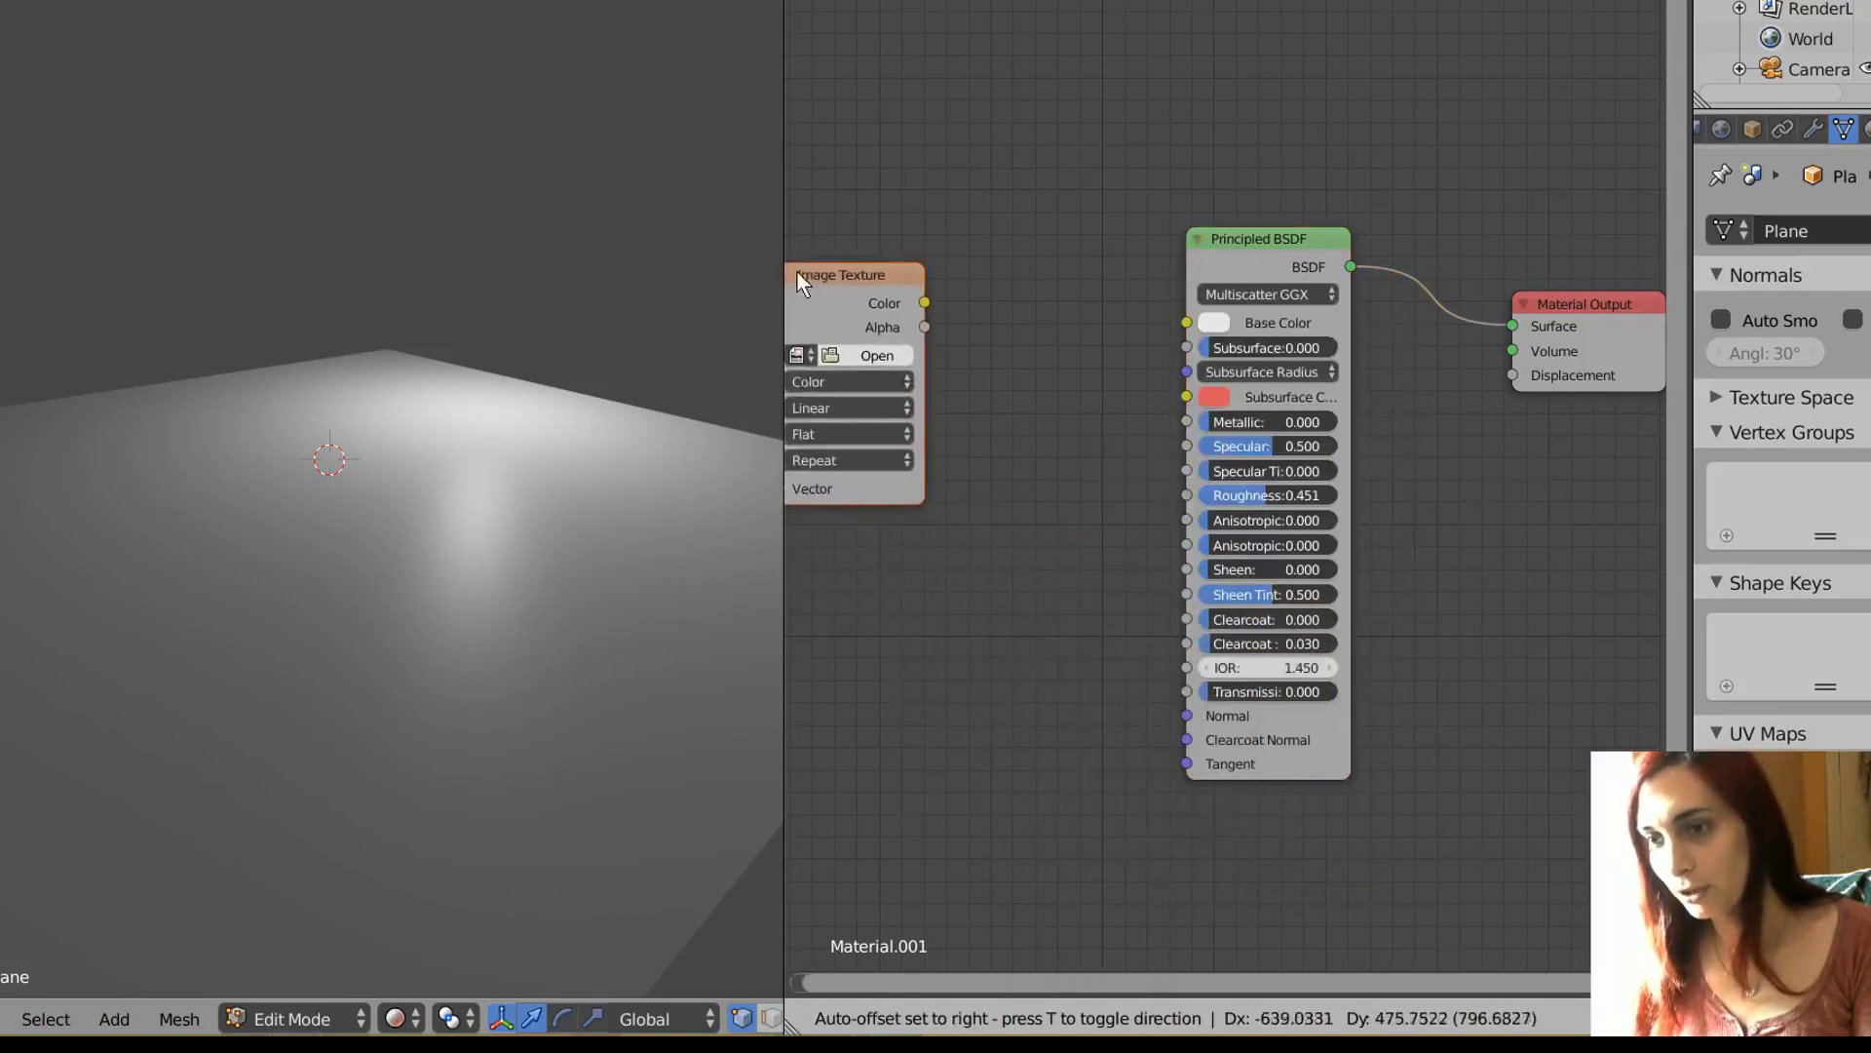
pyautogui.click(851, 300)
pyautogui.moveTo(934, 309); pyautogui.dragTo(922, 293)
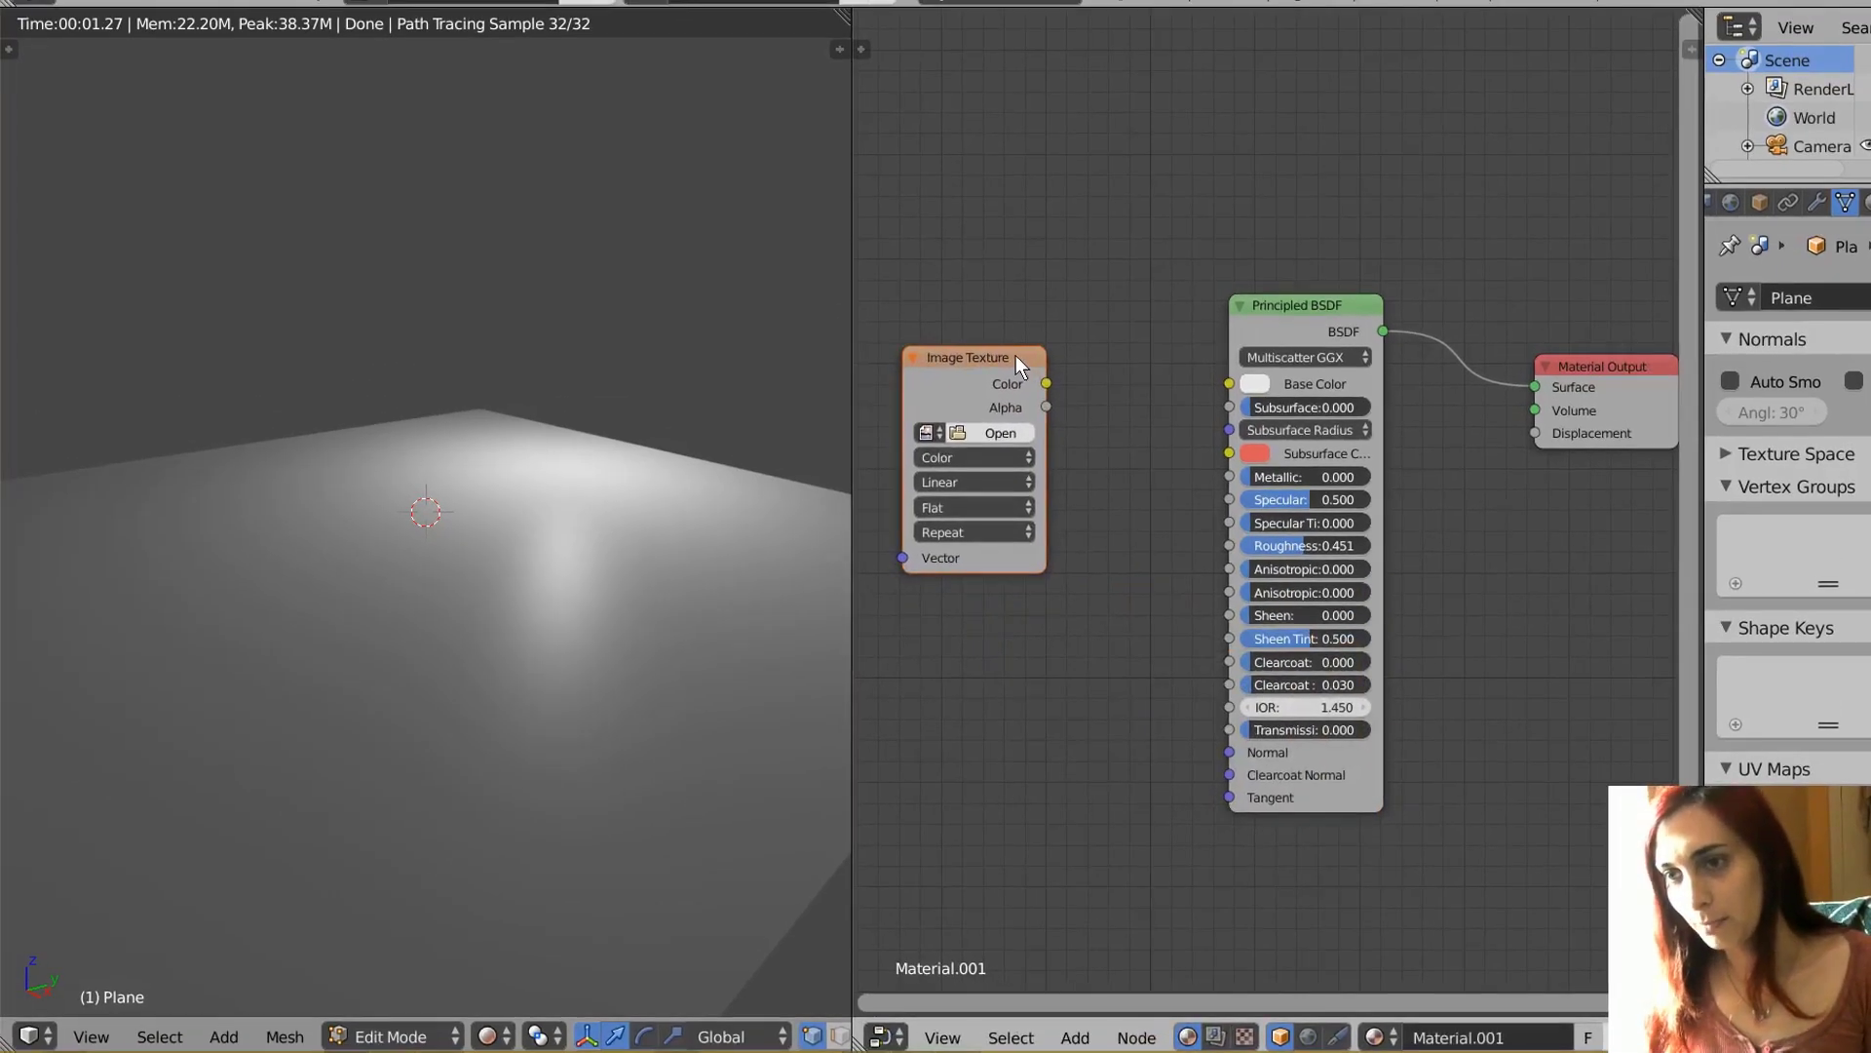
pyautogui.moveTo(1015, 356); pyautogui.dragTo(1231, 387)
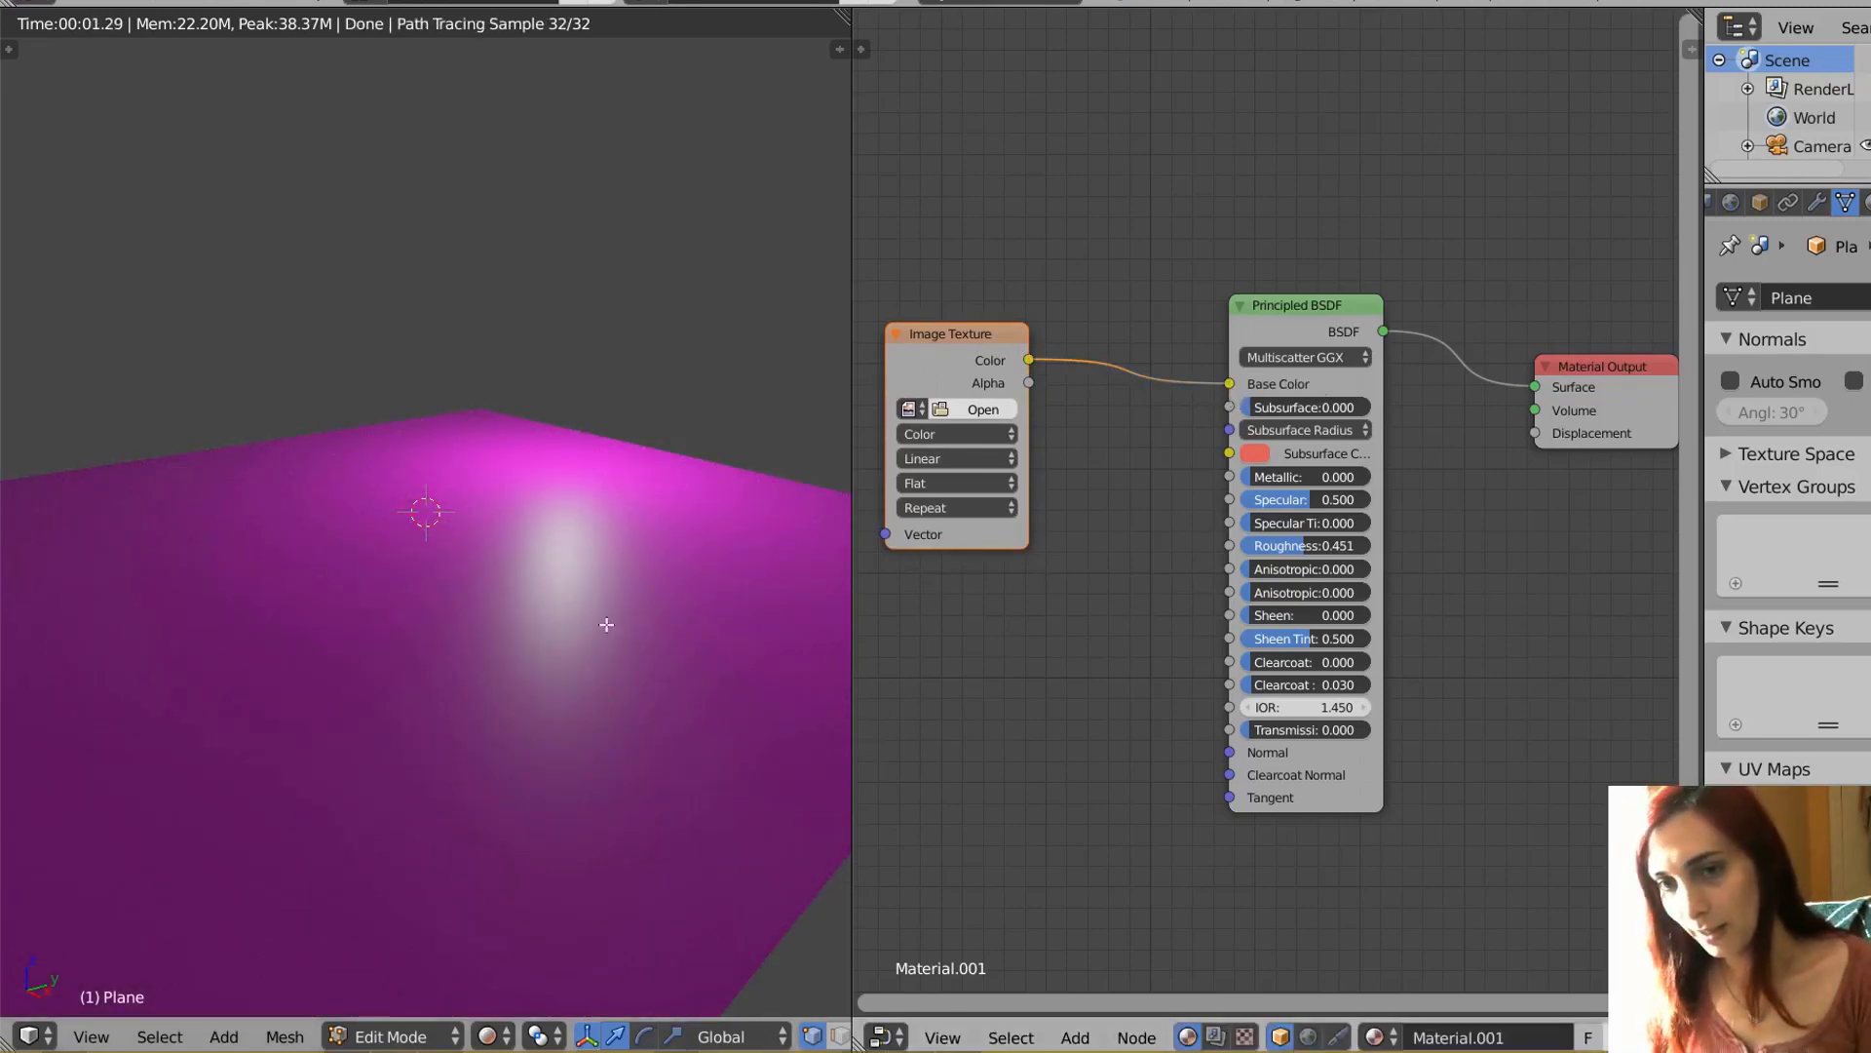
# - Load agedplanks1-albedo.png from the Planks folder on the Desktop into the Image Texture node
pyautogui.scroll(-1, 1068, 462)
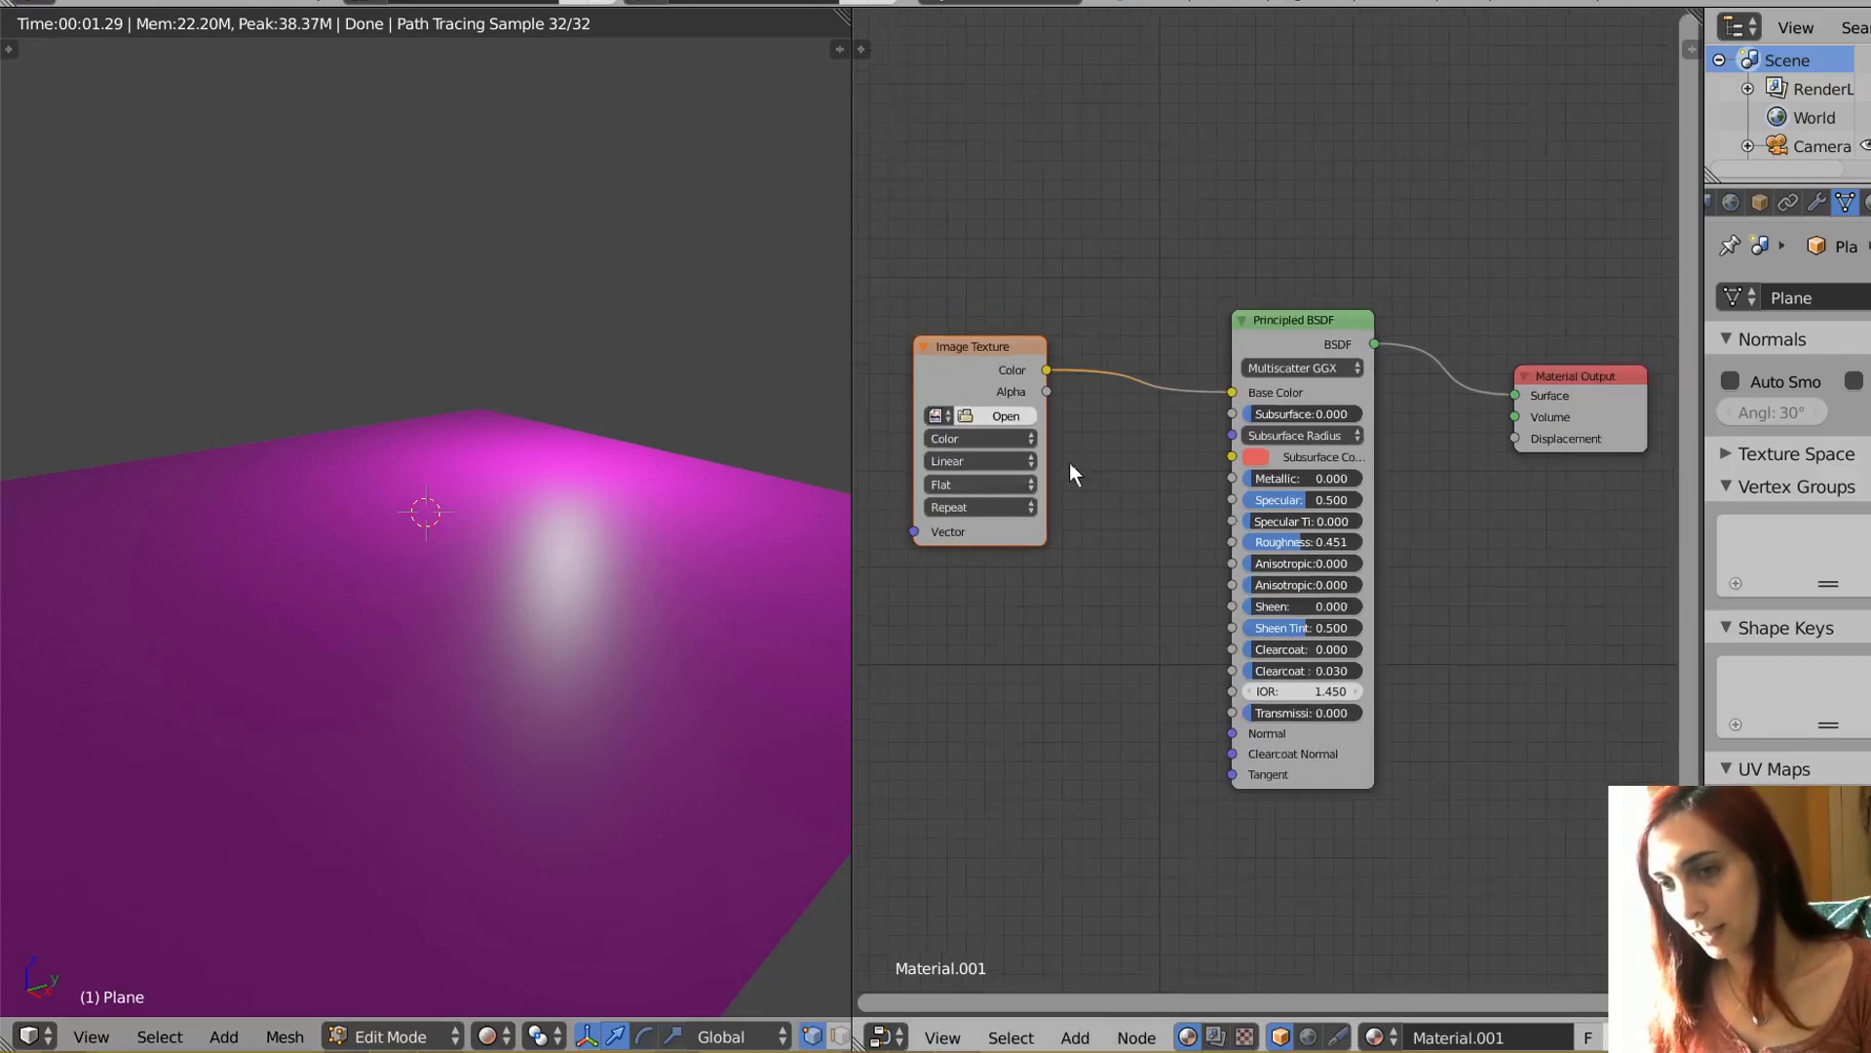
pyautogui.scroll(-1, 660, 643)
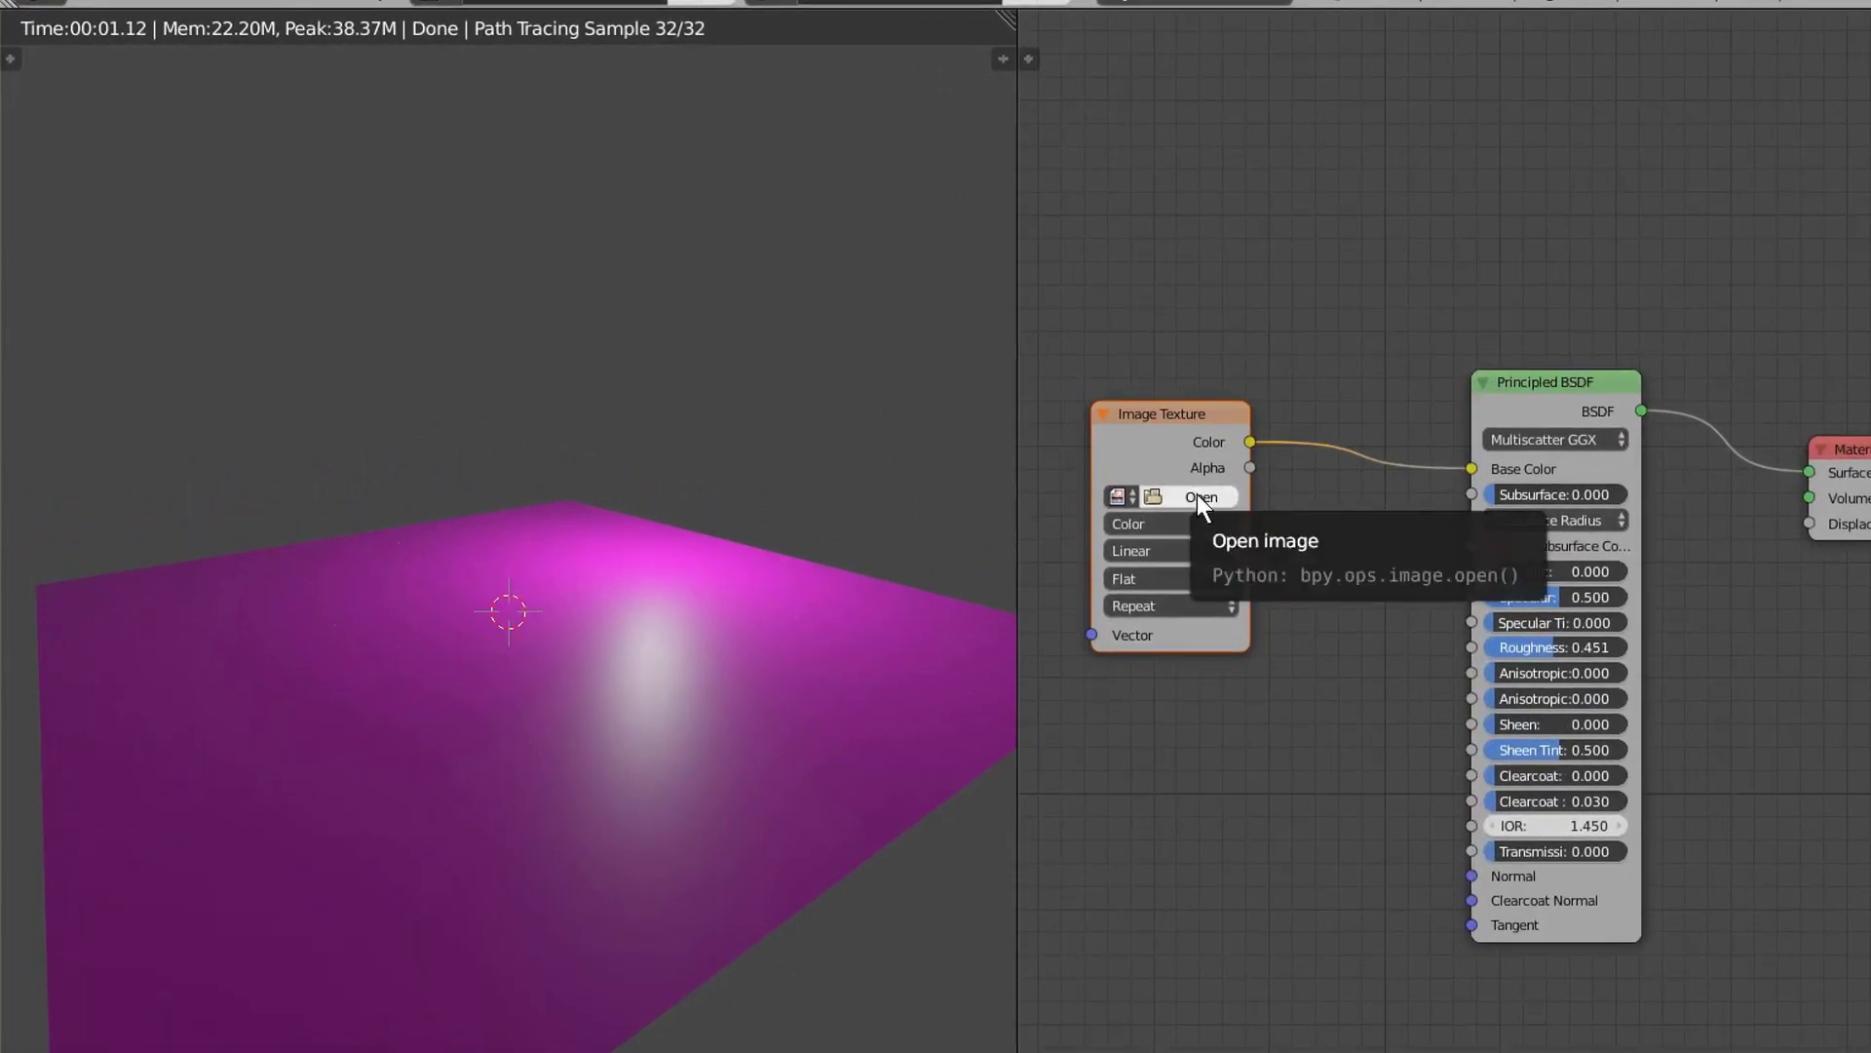
pyautogui.click(1197, 494)
pyautogui.click(87, 402)
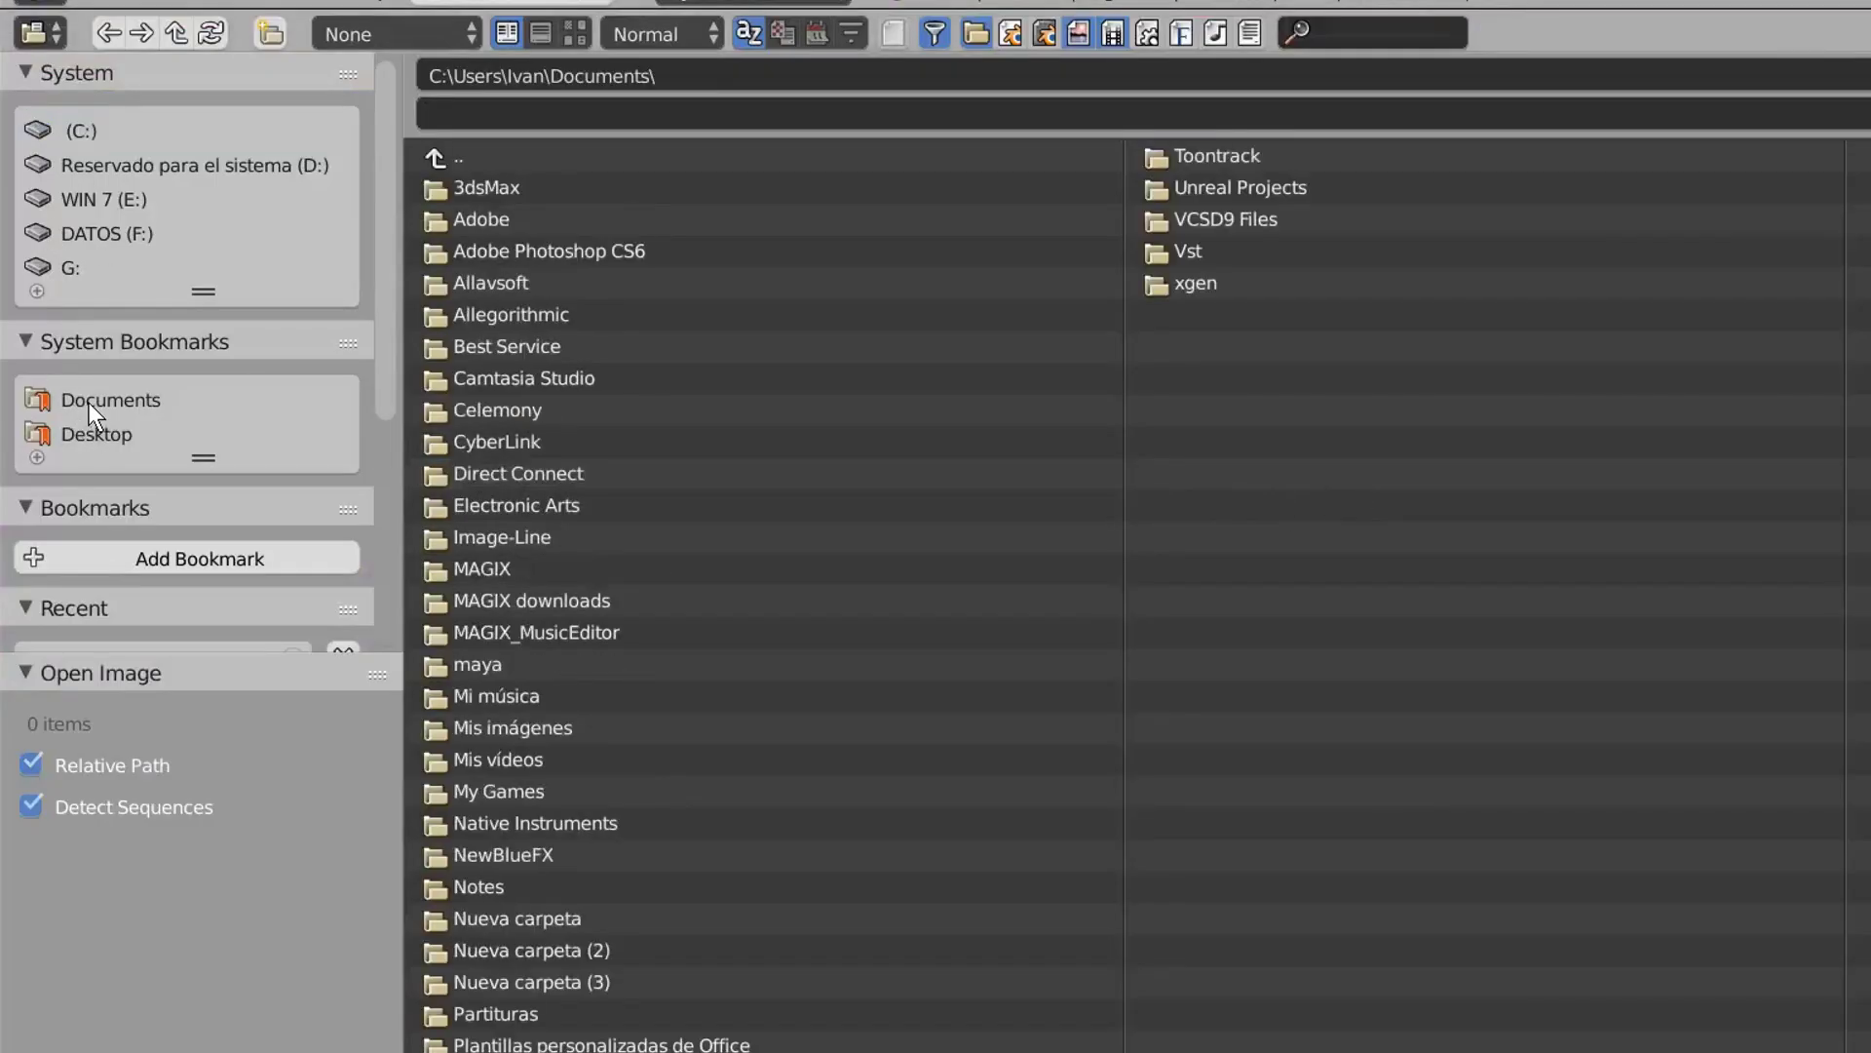
pyautogui.click(99, 428)
pyautogui.click(500, 190)
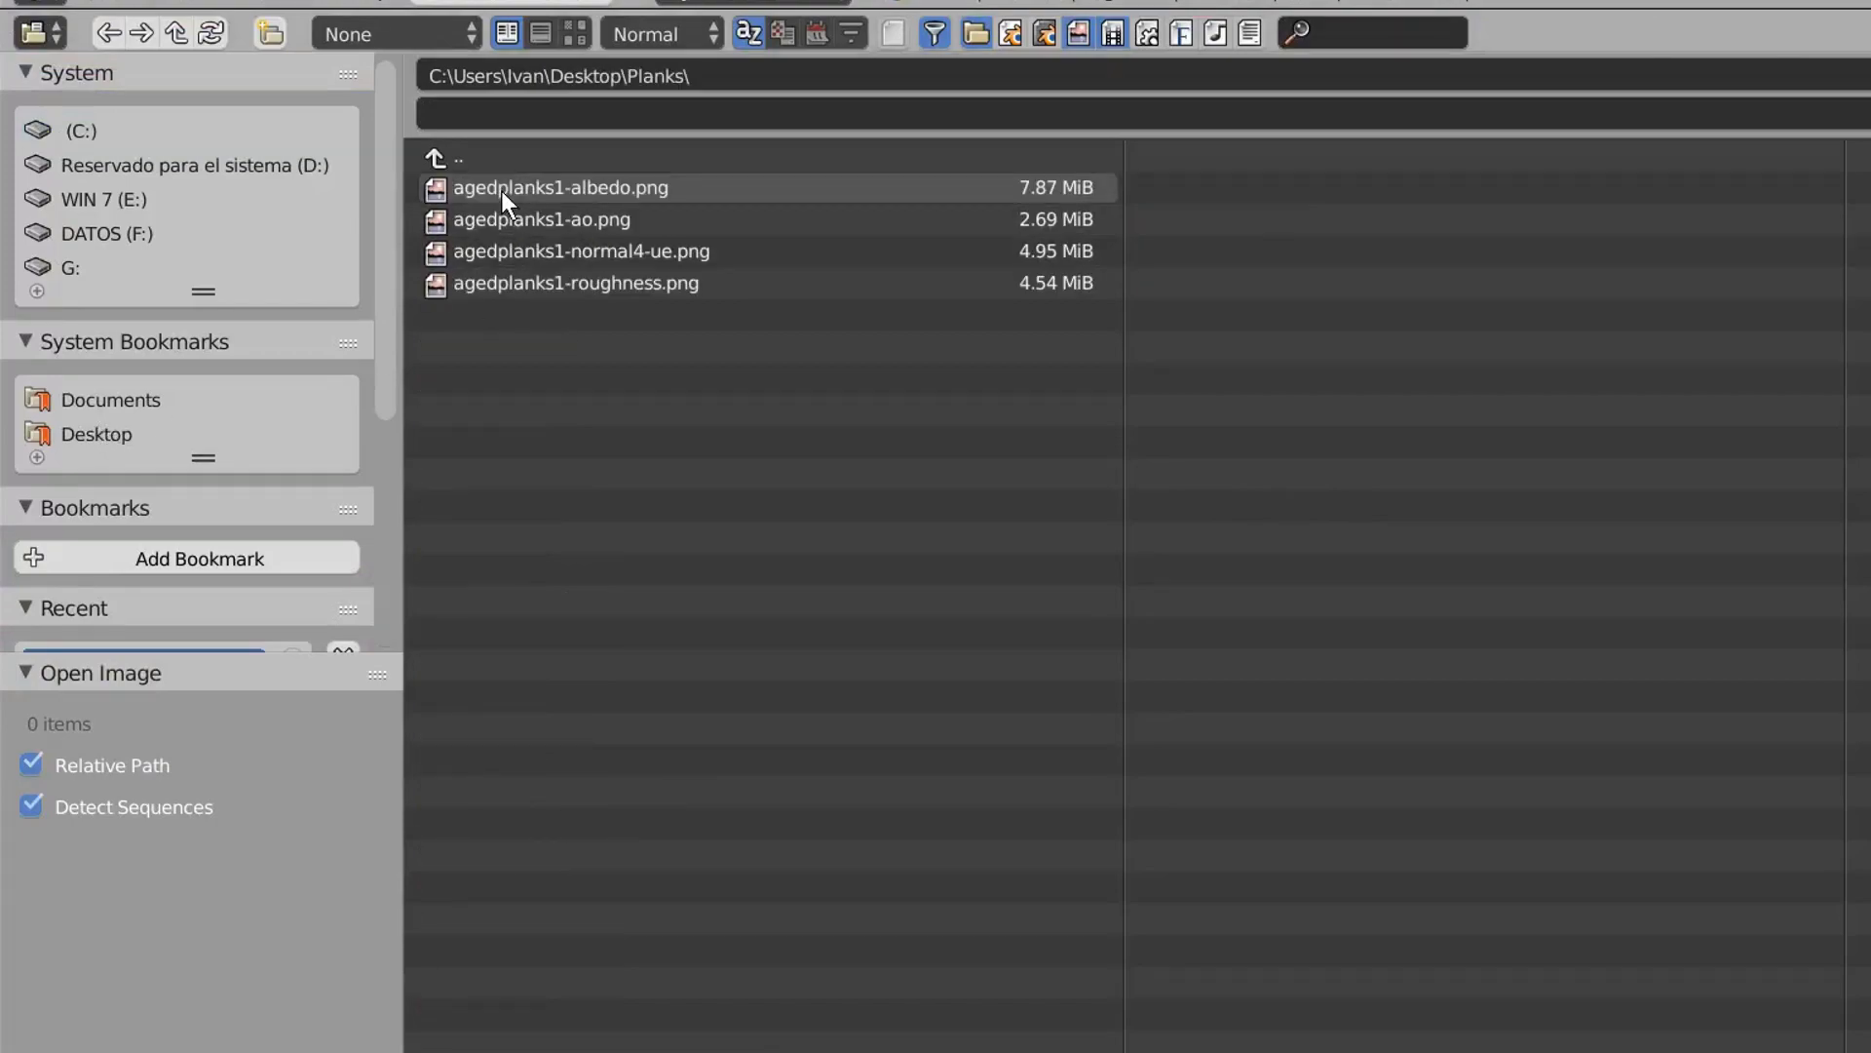
pyautogui.click(501, 190)
pyautogui.press('Return')
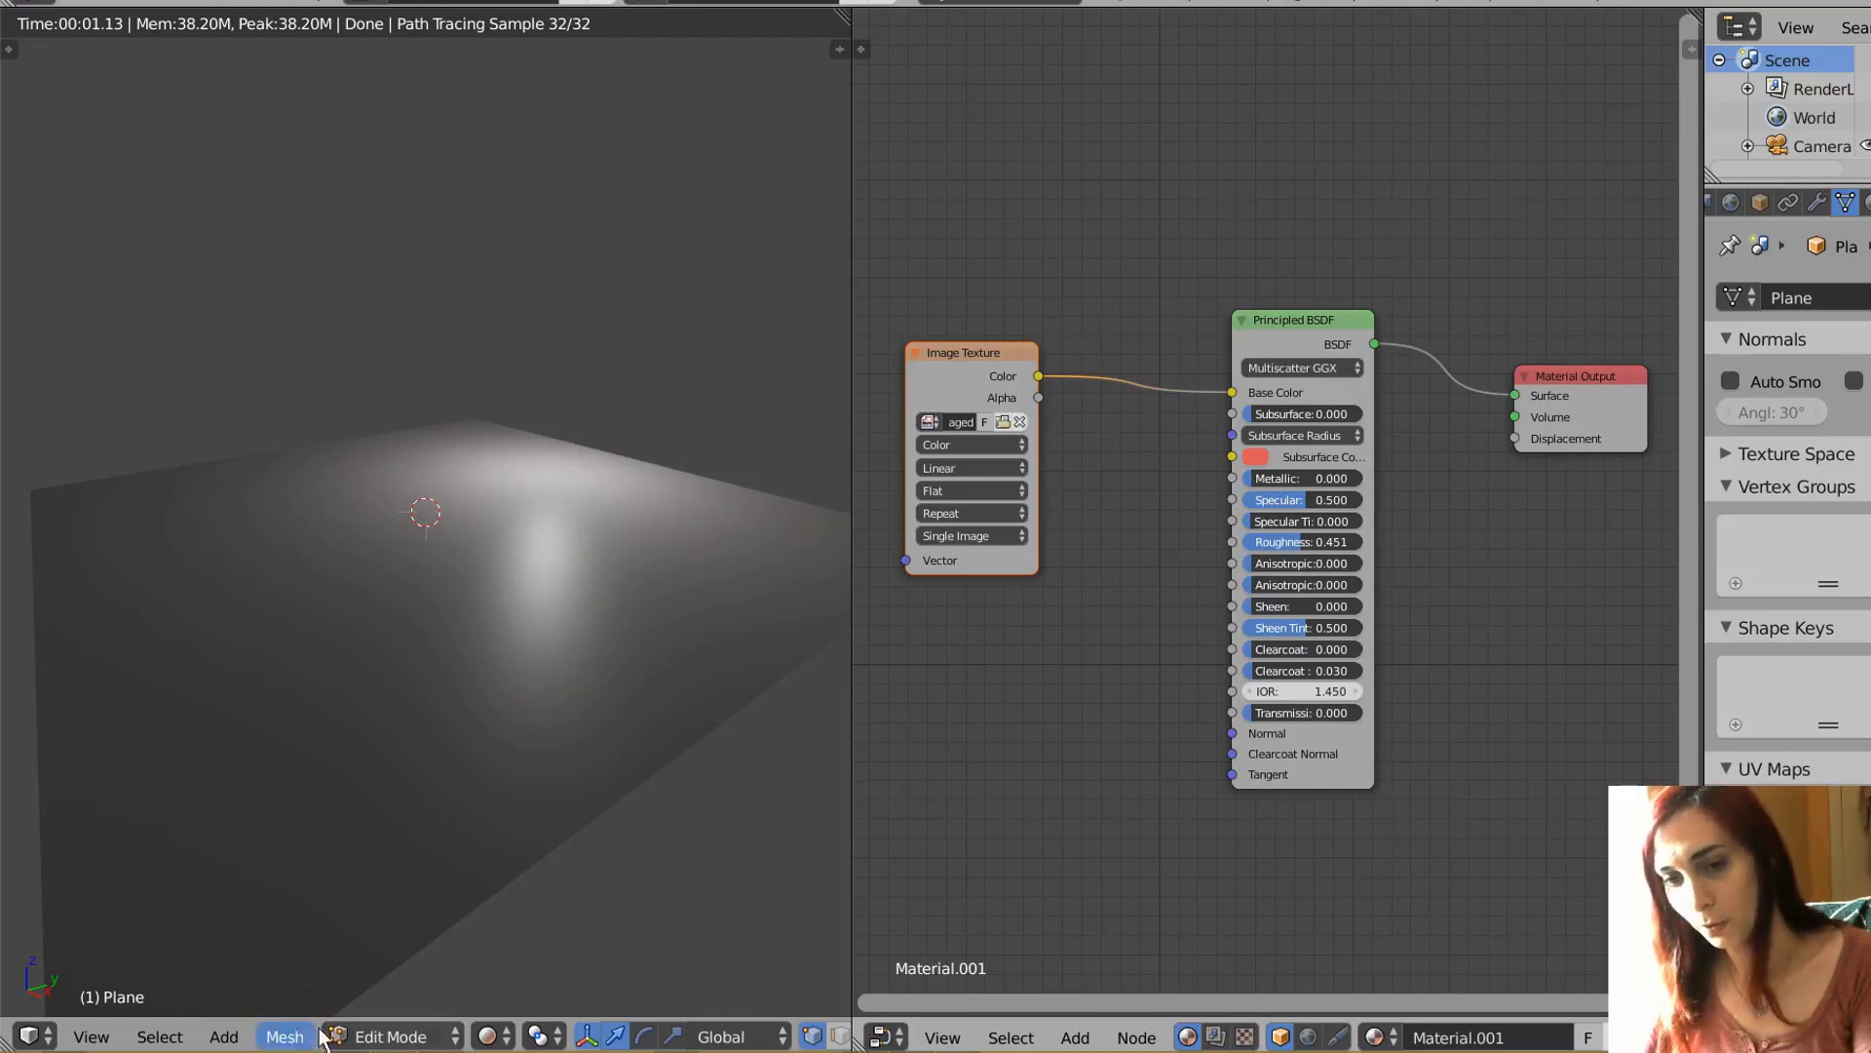
# - In Solid shading, unwrap the whole plane with Smart UV Project at an angle limit of 66.00, and return the viewport to Rendered shading
pyautogui.click(490, 1036)
pyautogui.click(512, 942)
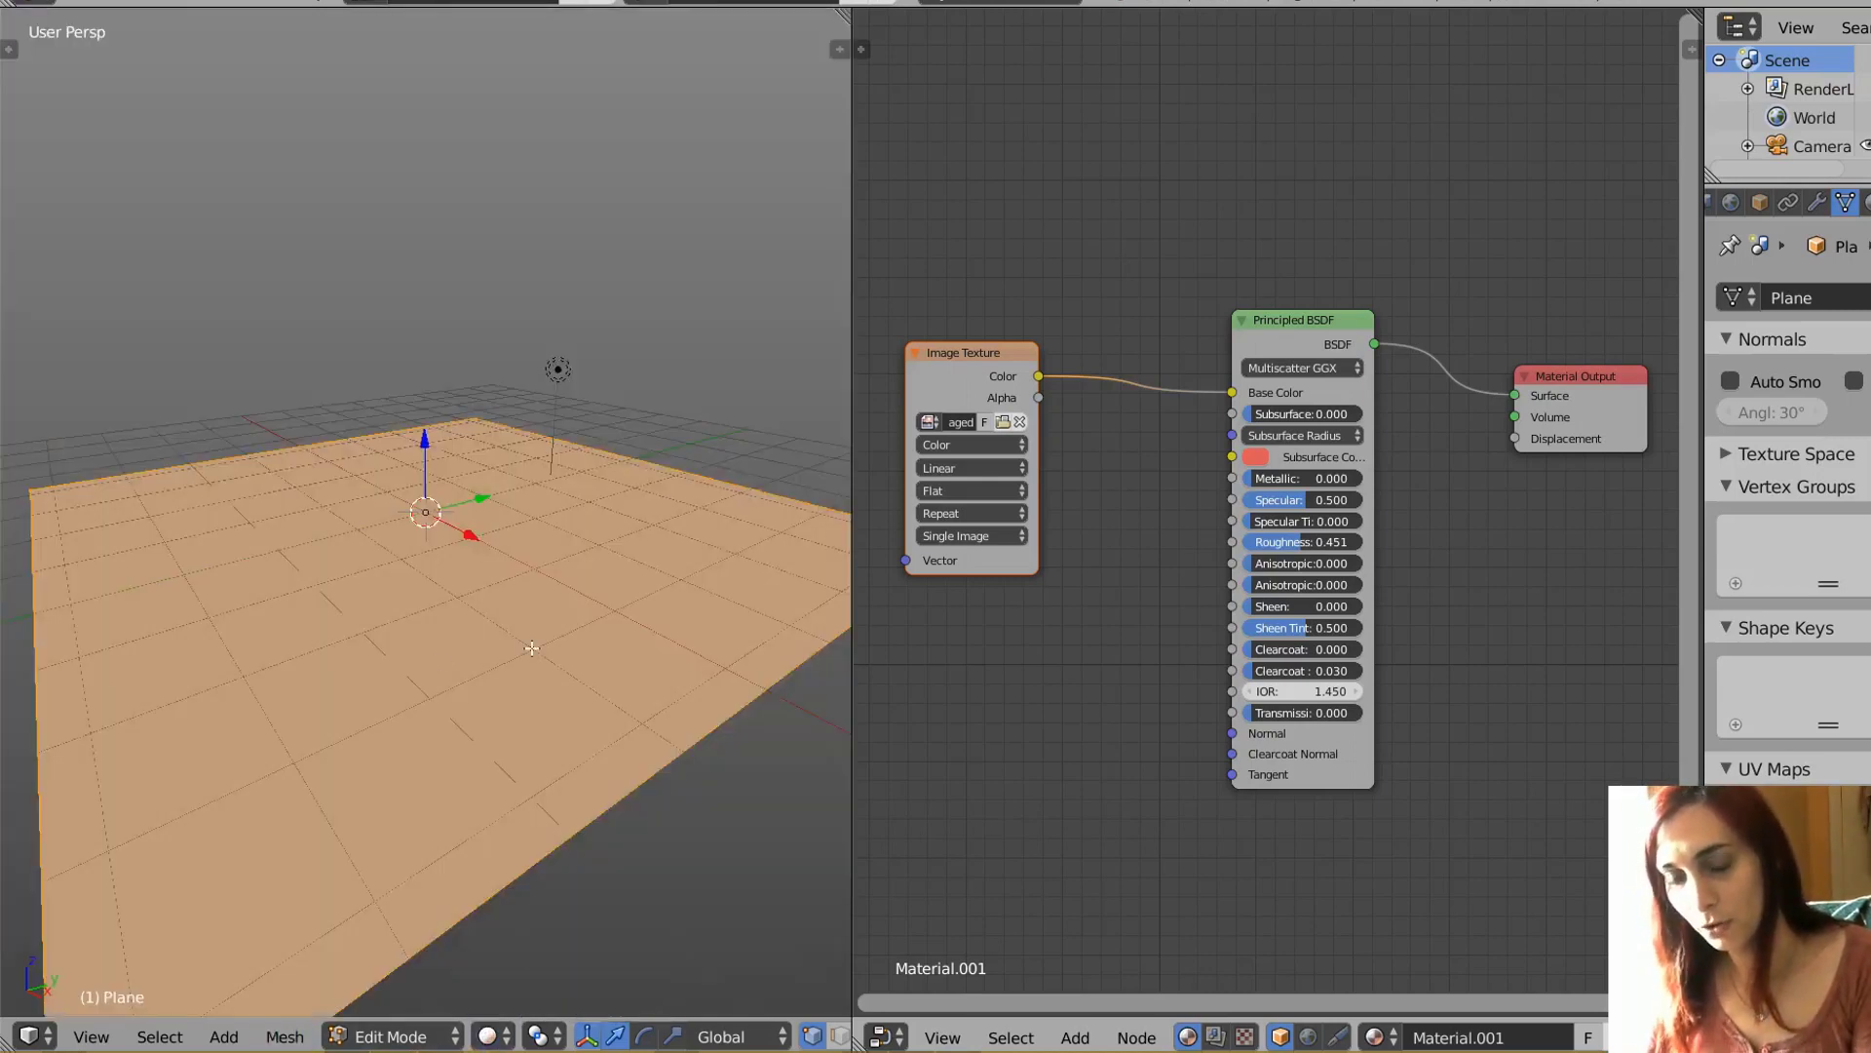
pyautogui.press('Tab')
pyautogui.press('Tab')
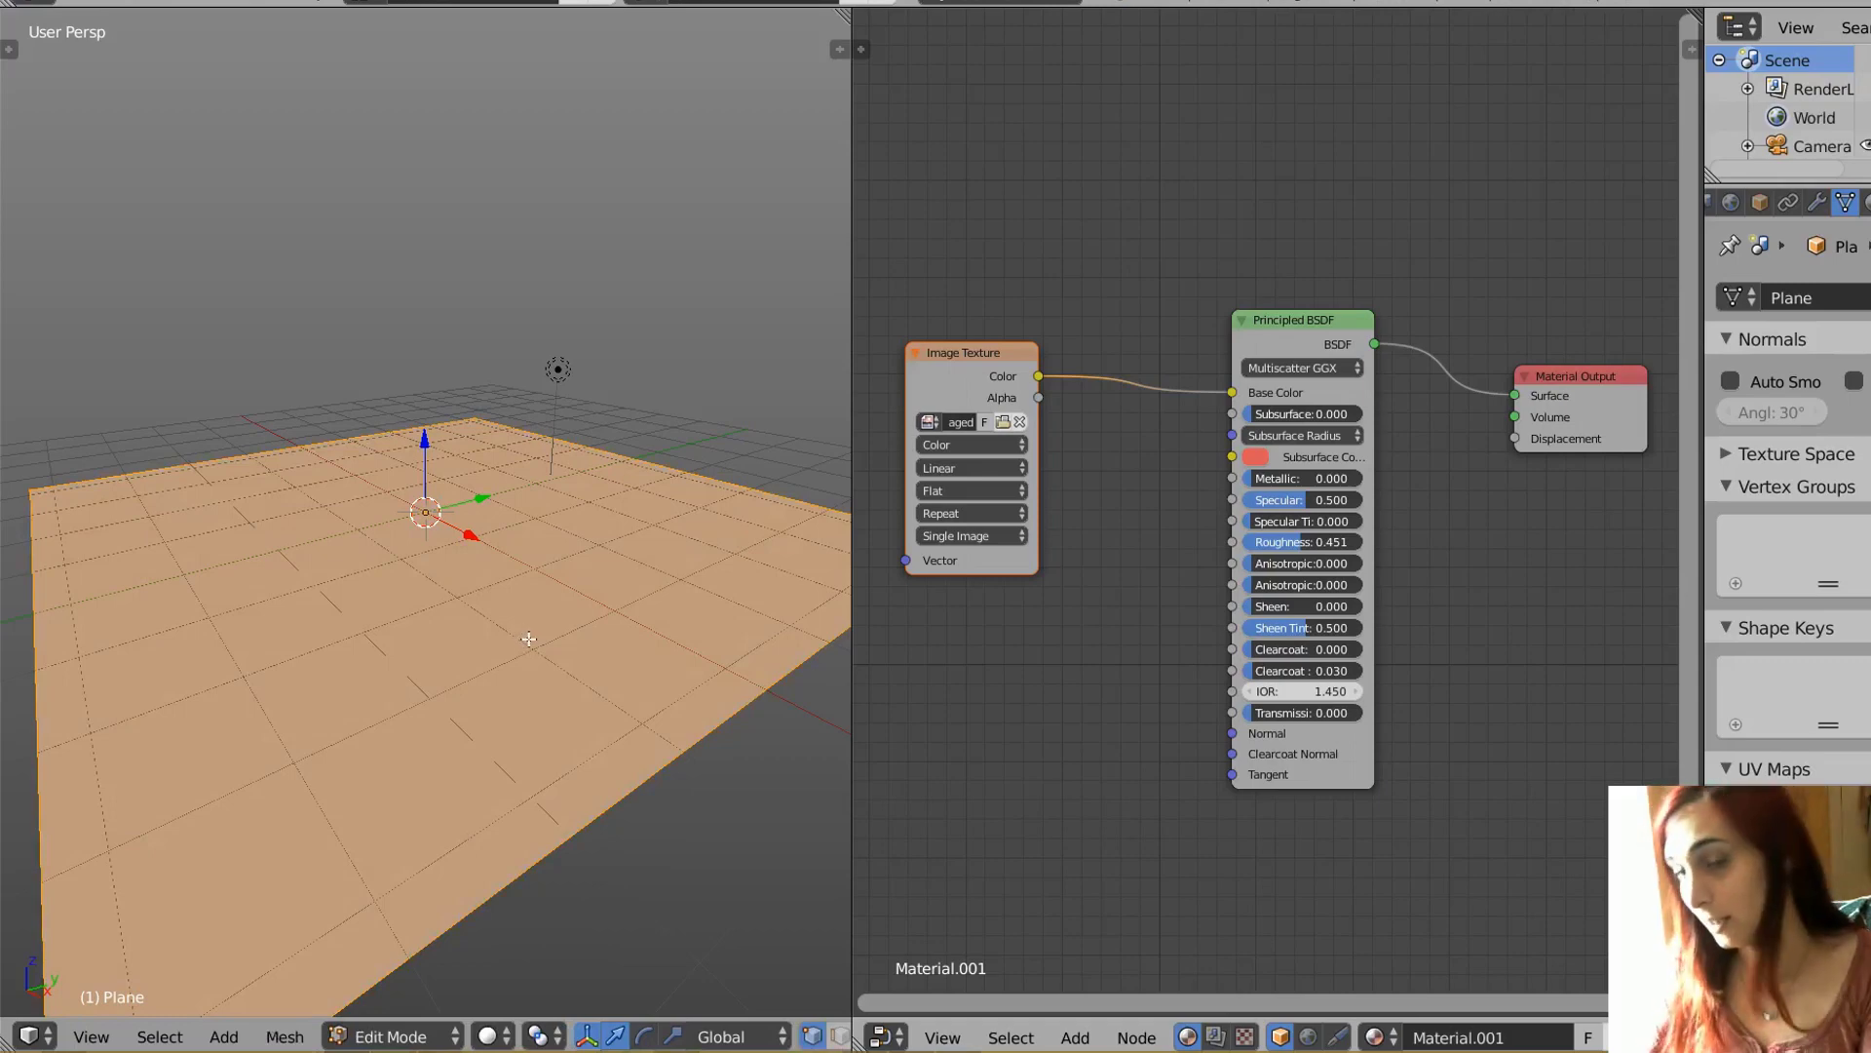
pyautogui.press('u')
pyautogui.click(450, 721)
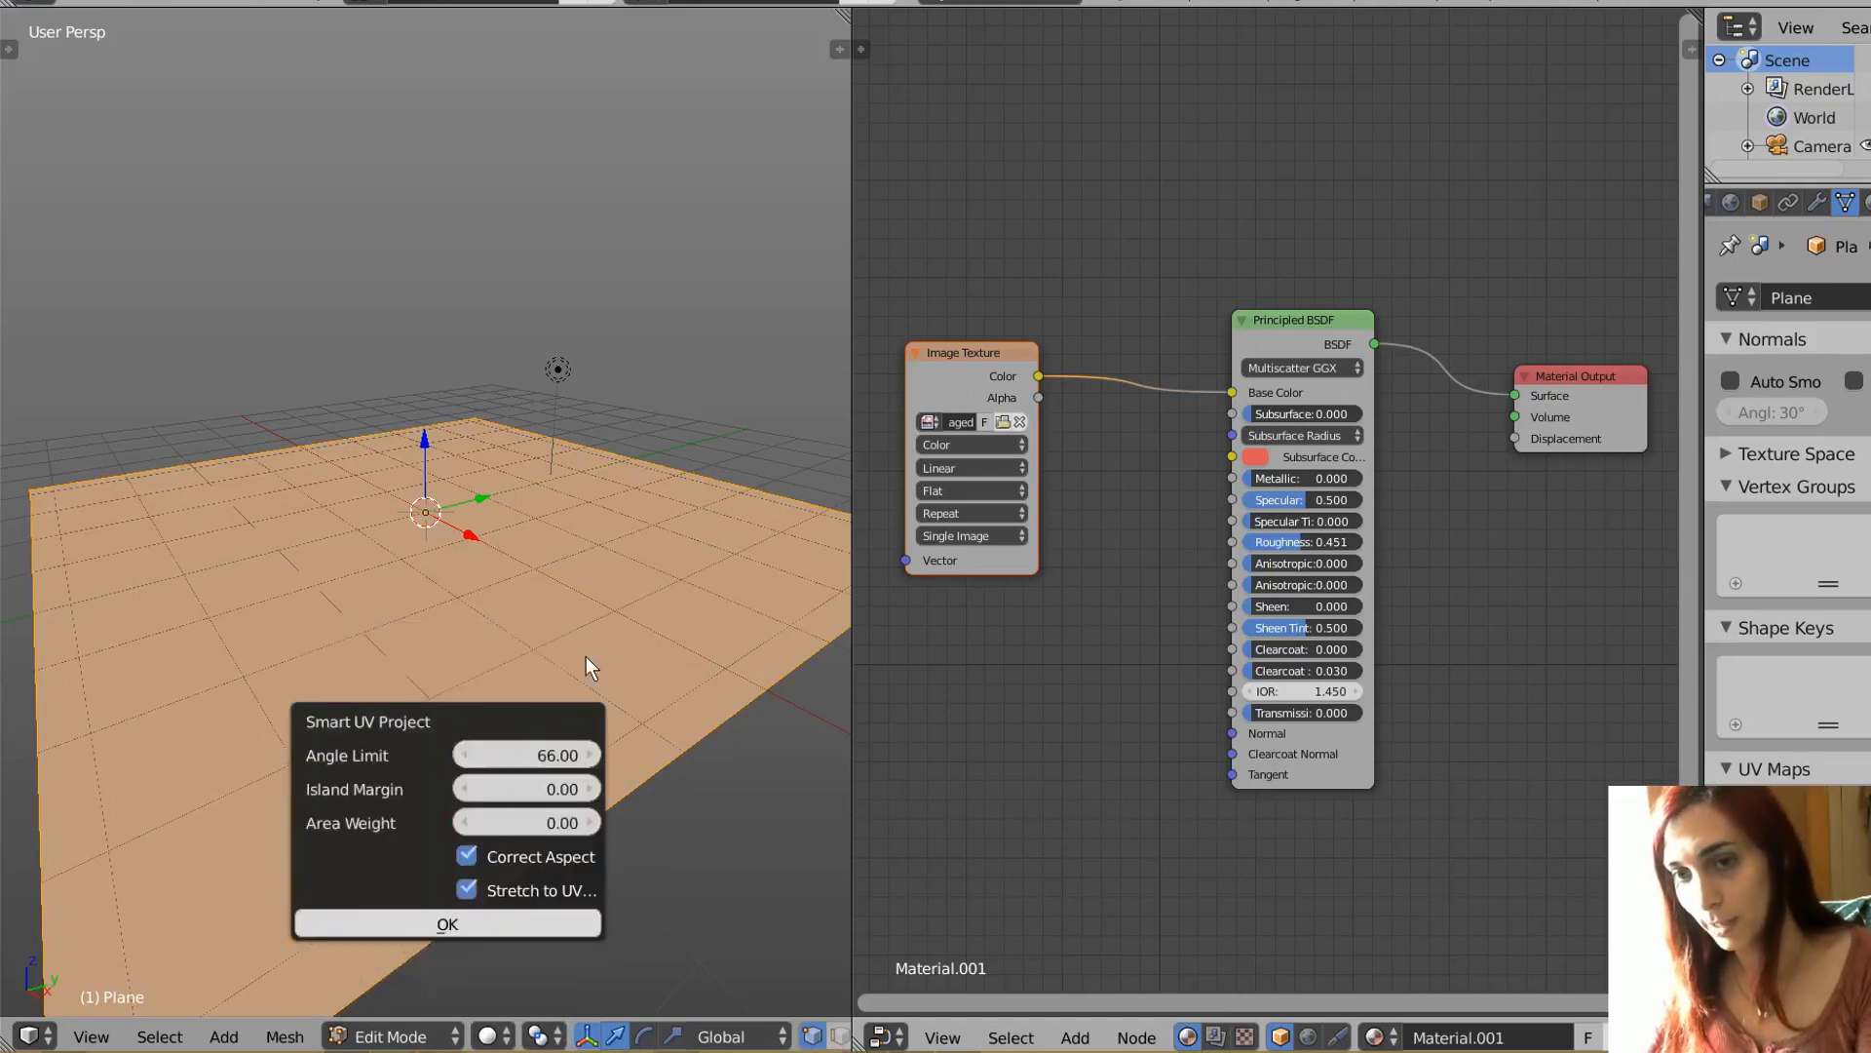
pyautogui.click(494, 922)
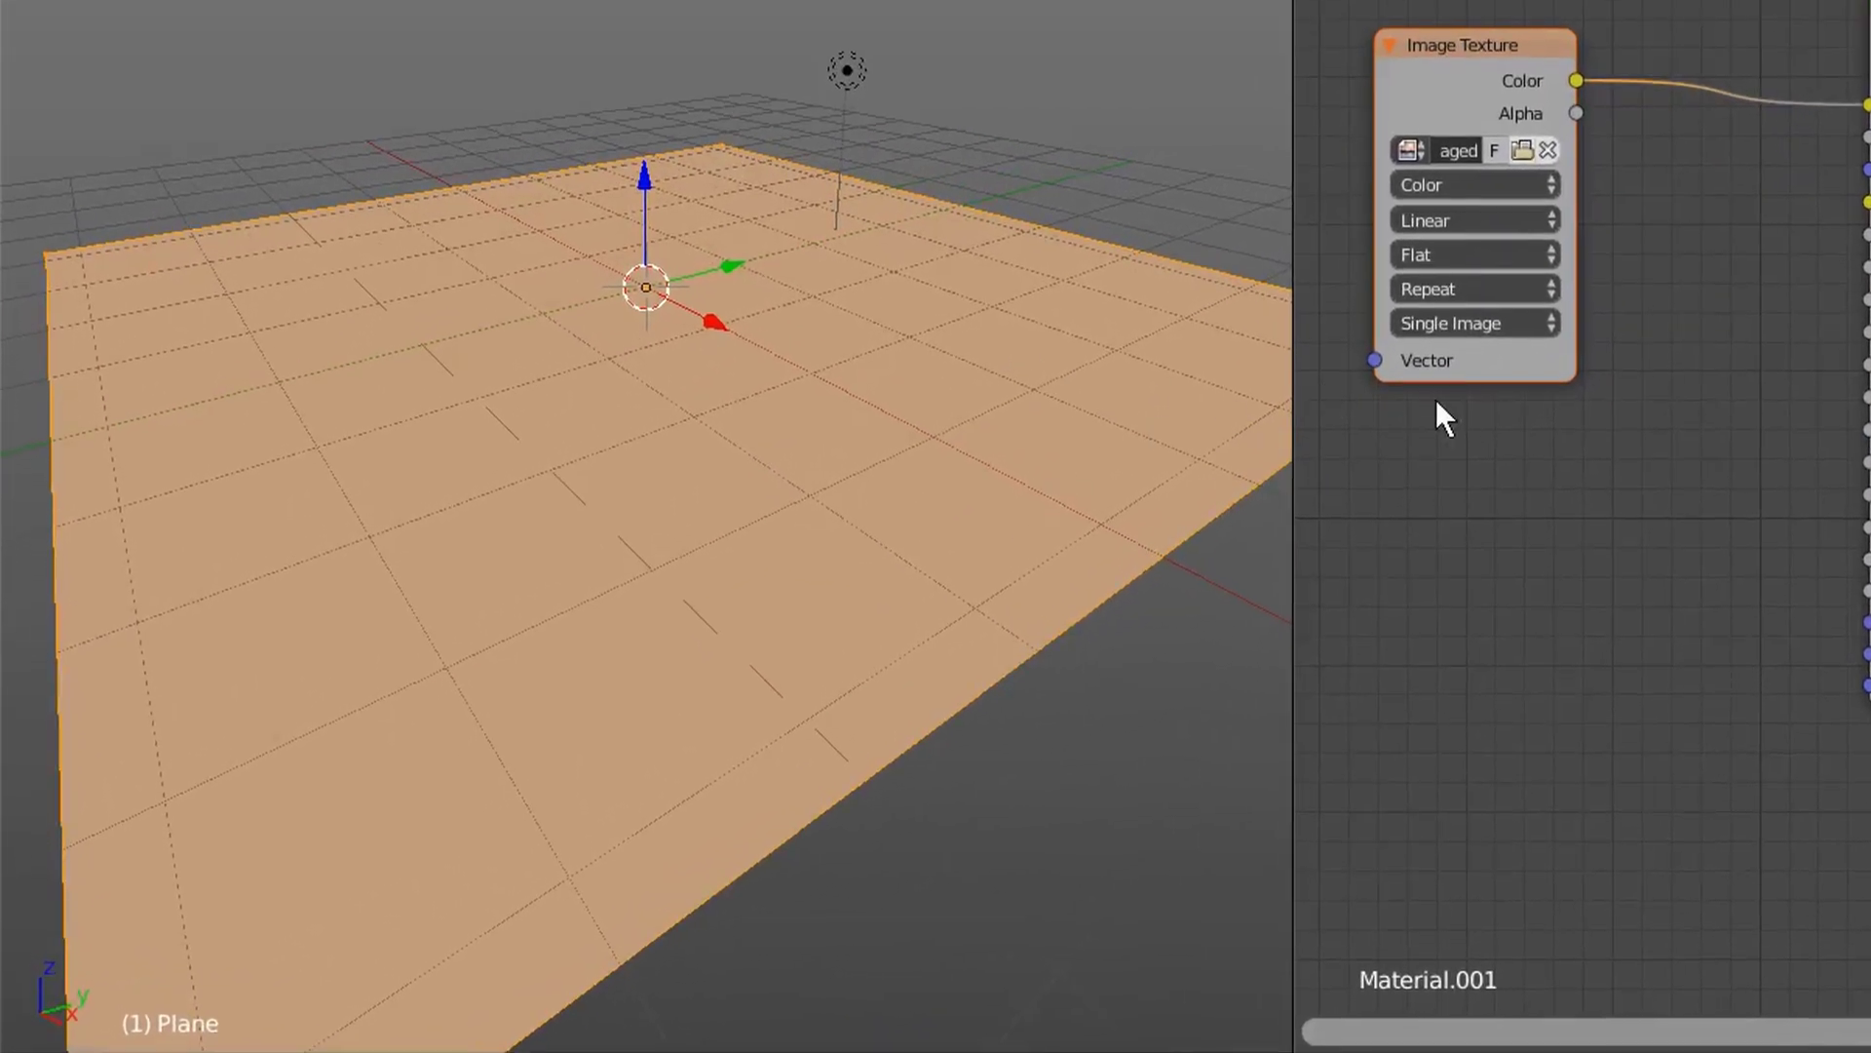
pyautogui.click(741, 1039)
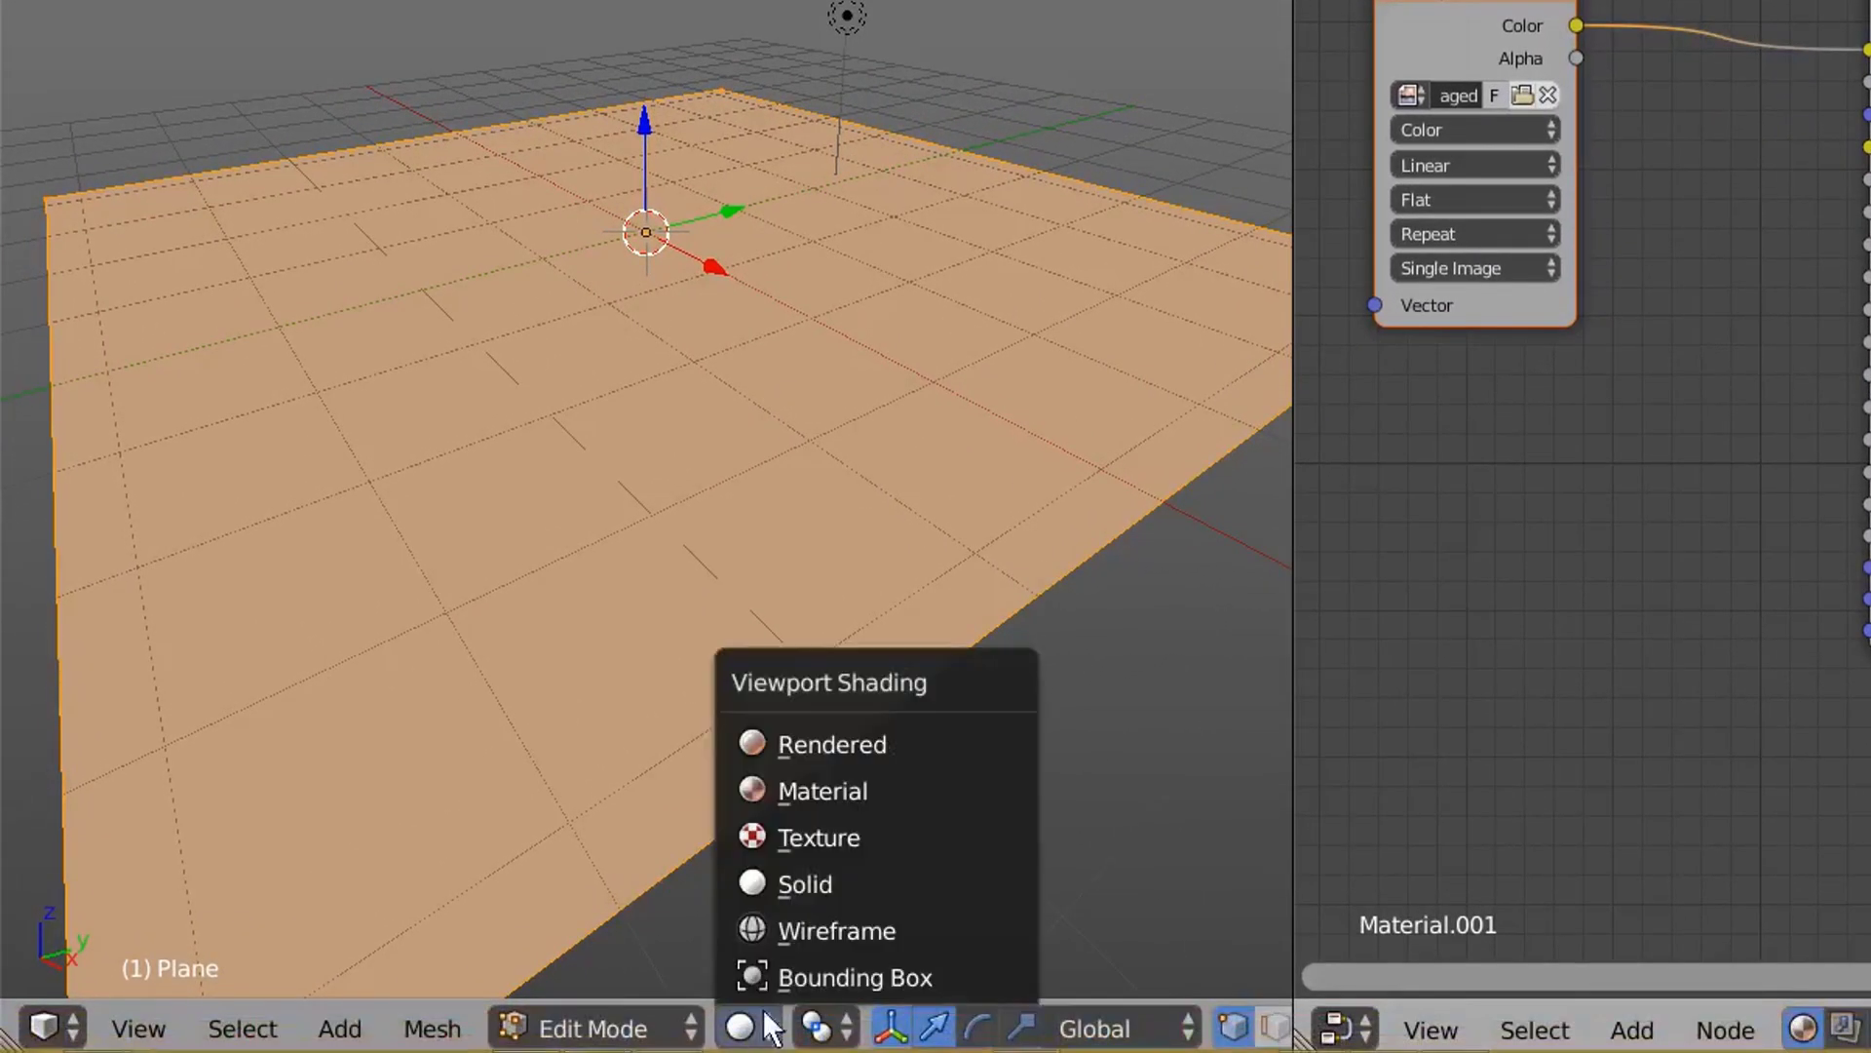
pyautogui.click(835, 750)
# - Examine the light's reflection on the wood-textured plane from several angles and distances
pyautogui.scroll(5, 886, 526)
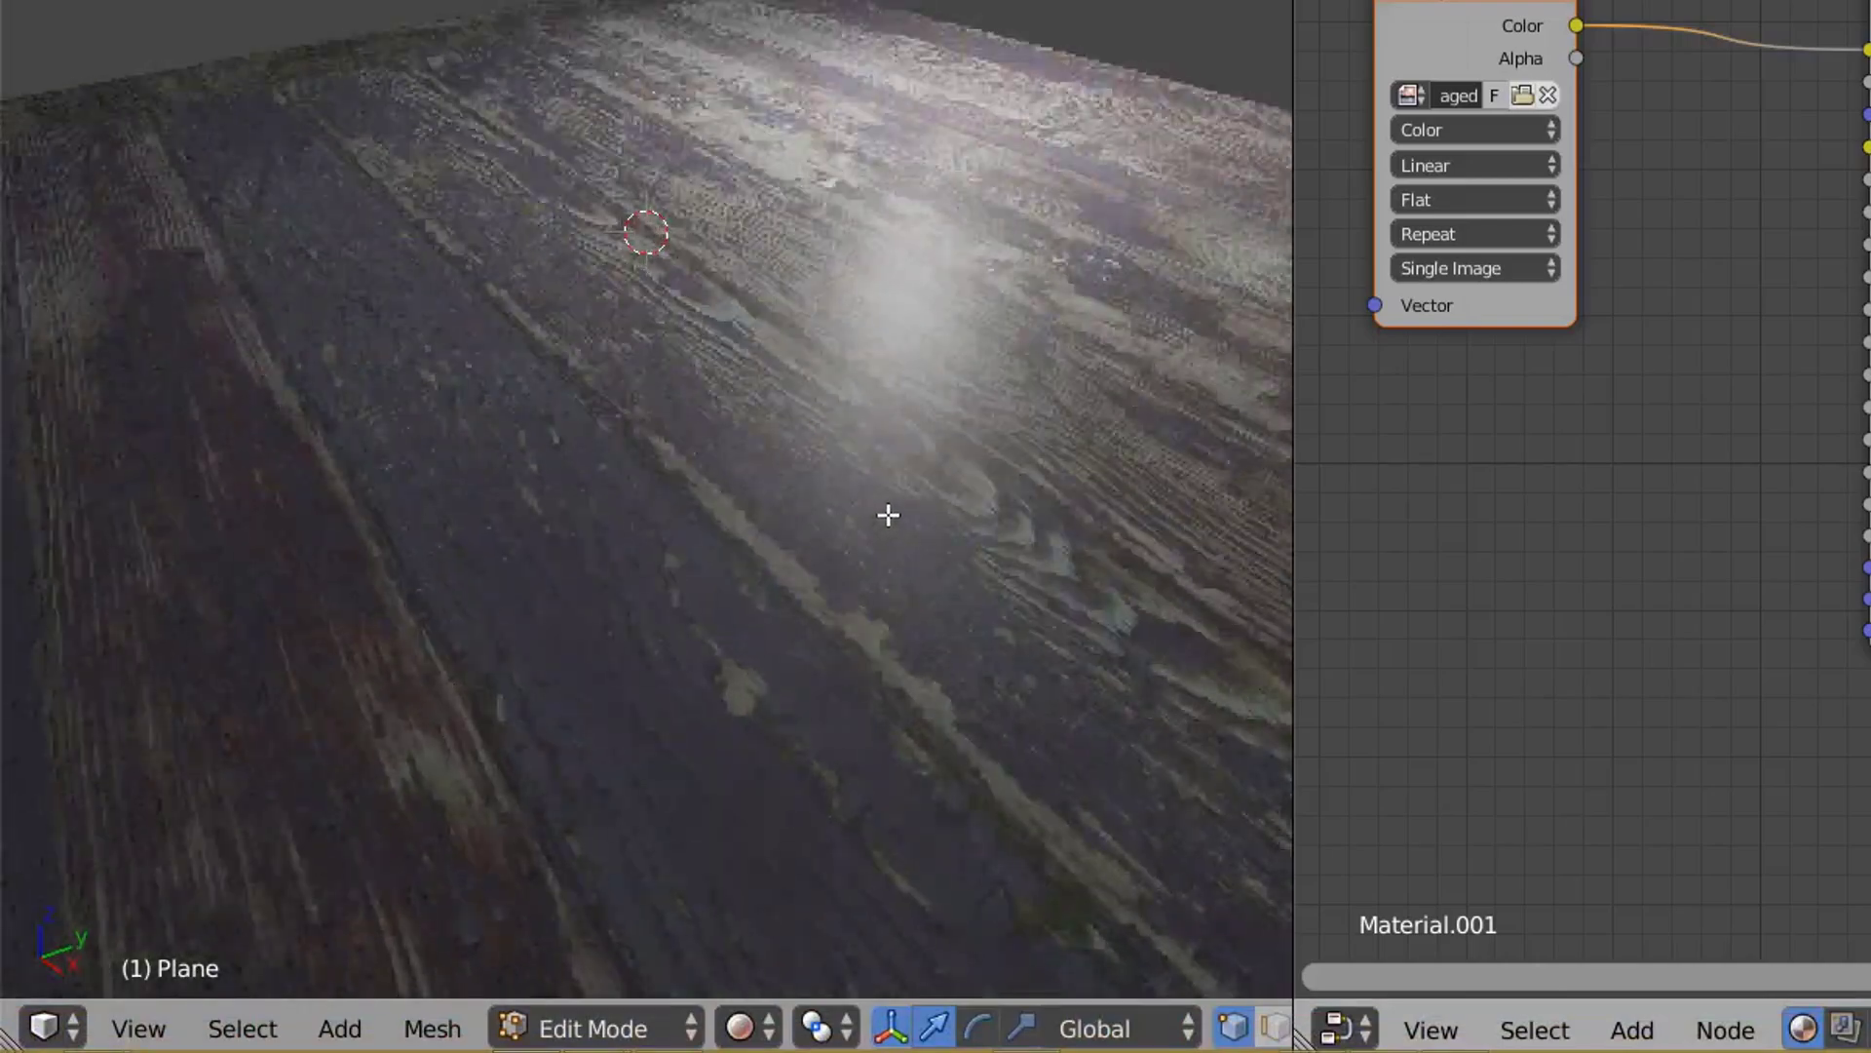
pyautogui.moveTo(887, 514); pyautogui.dragTo(873, 464, button='middle')
pyautogui.scroll(-3, 866, 456)
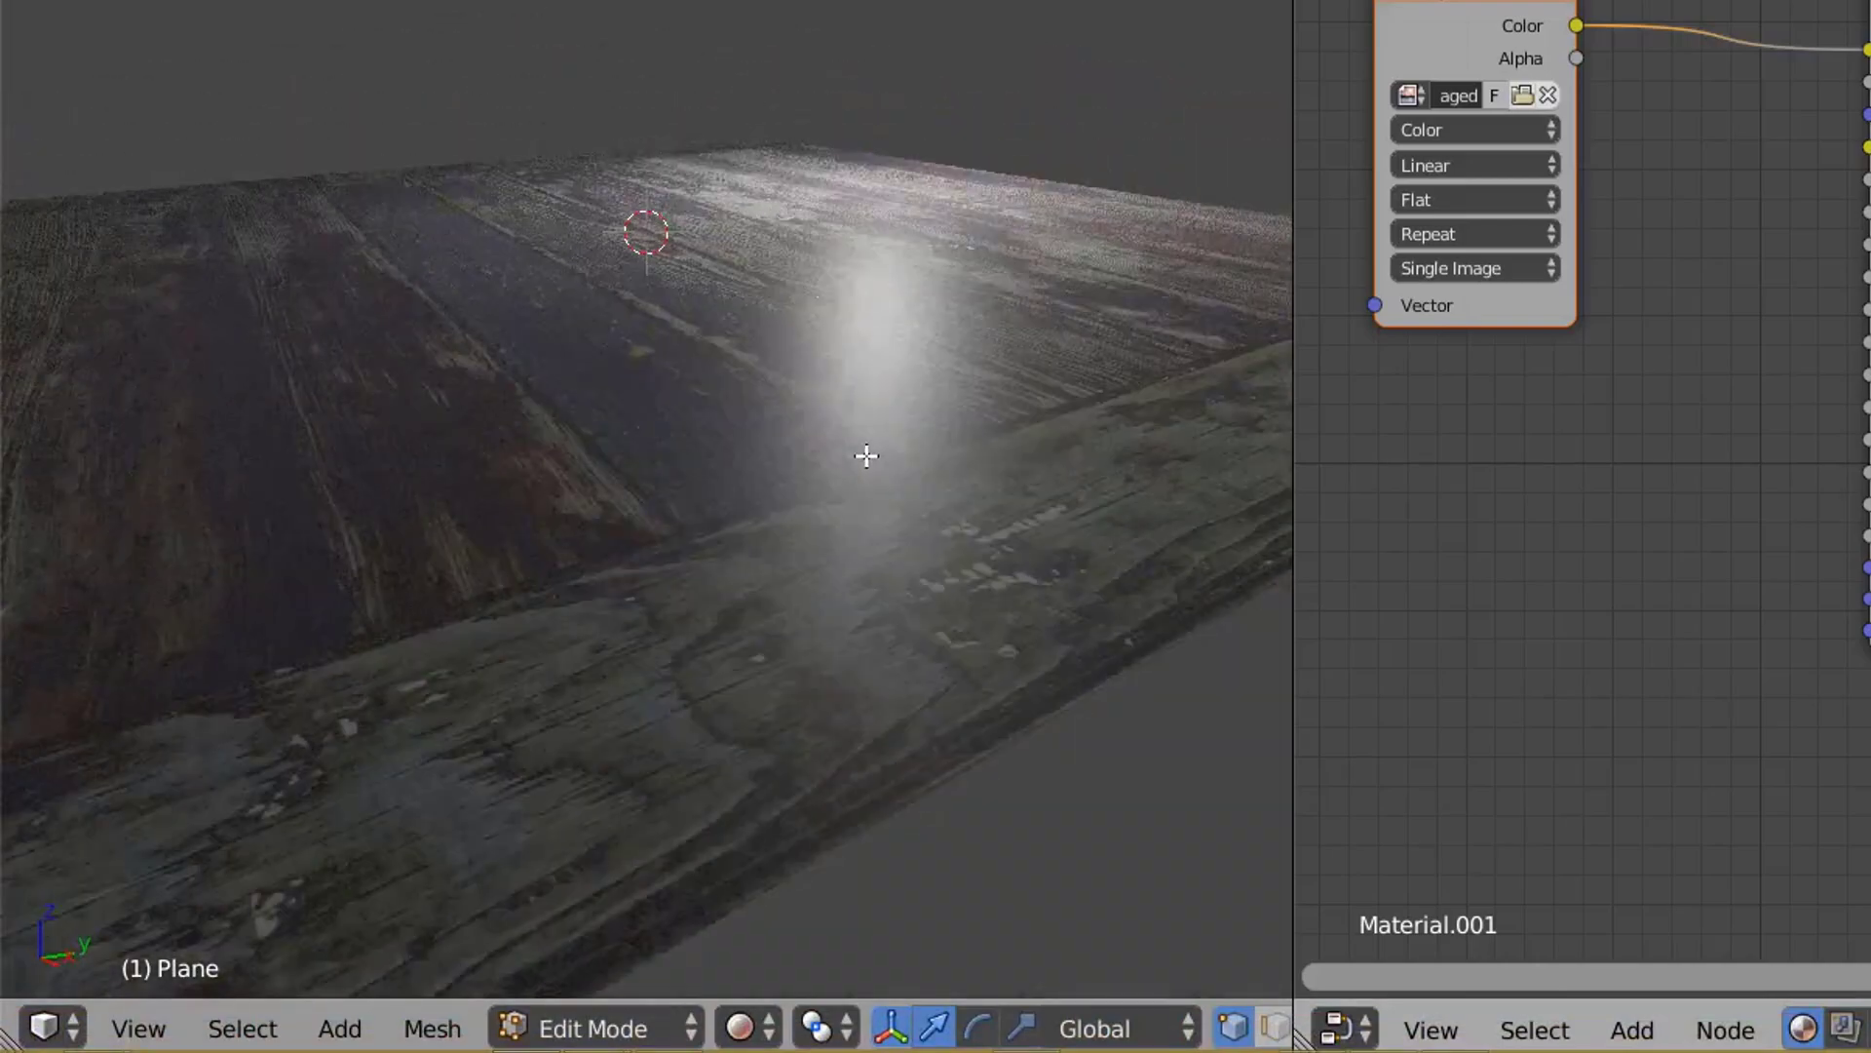
pyautogui.scroll(2, 867, 455)
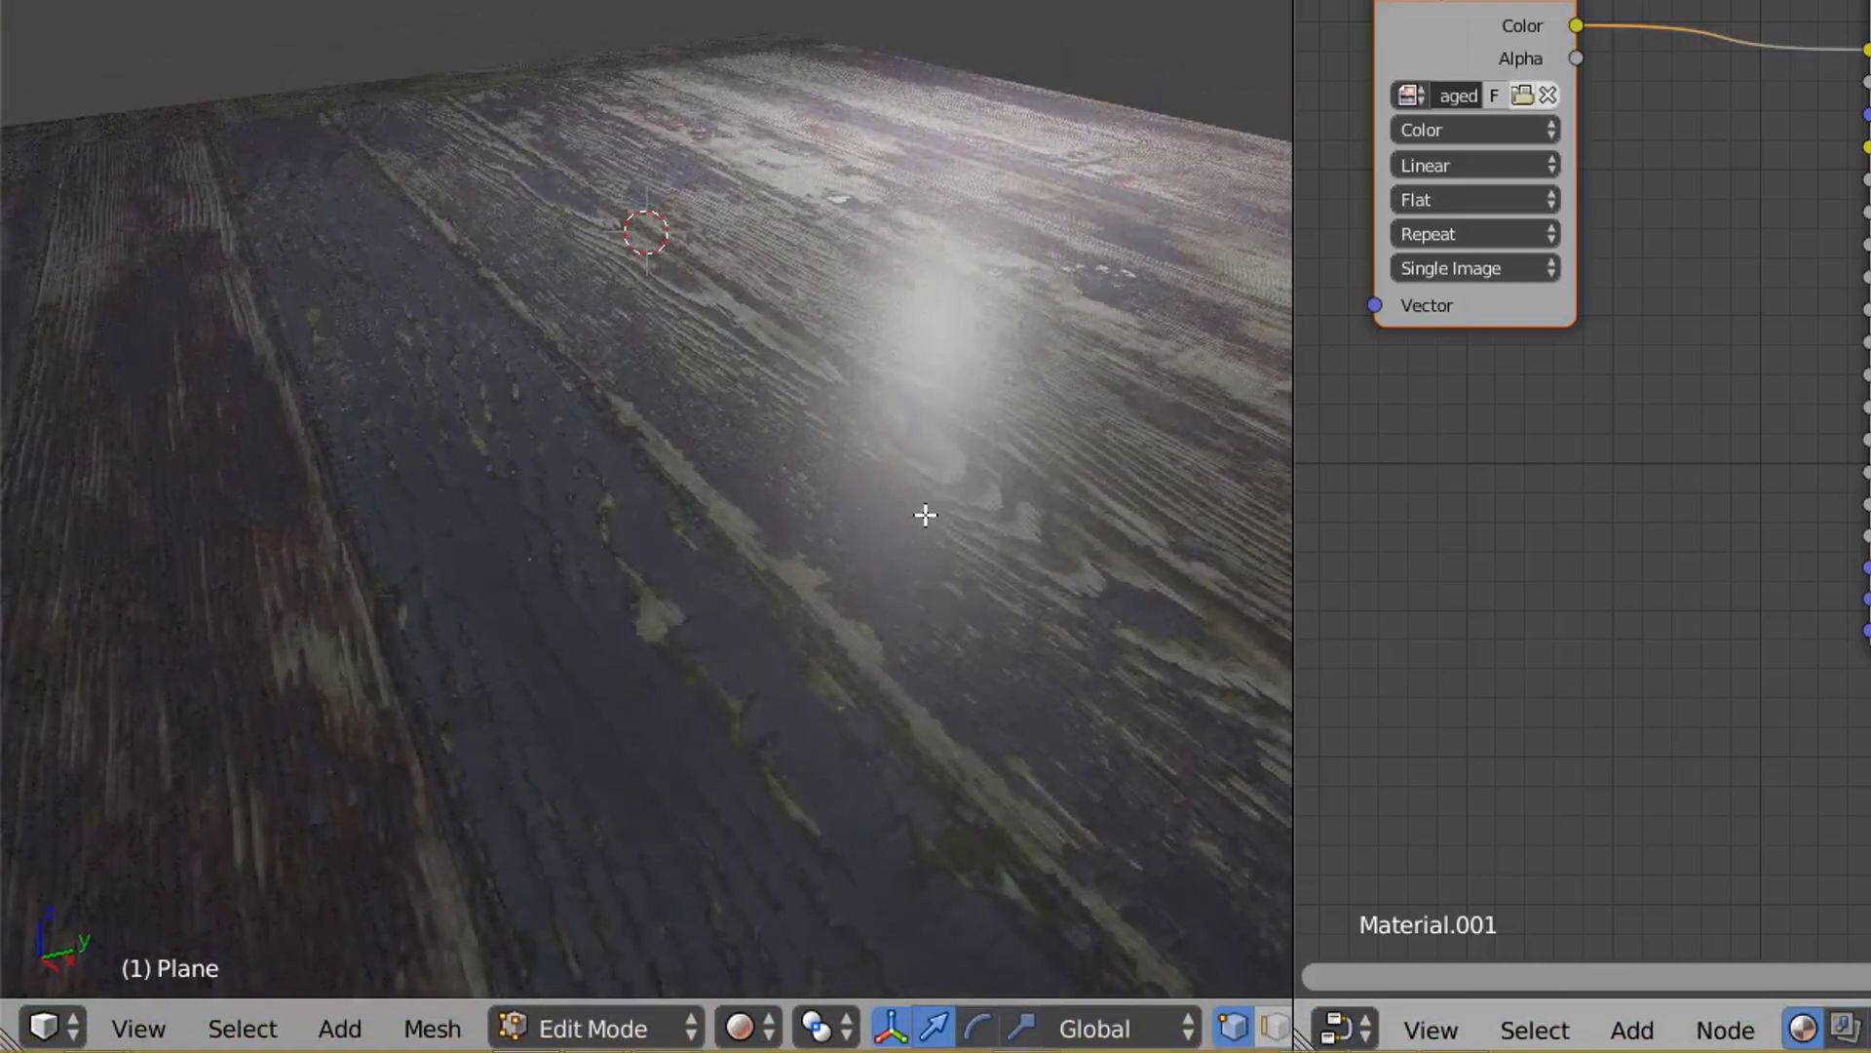
pyautogui.scroll(-2, 912, 496)
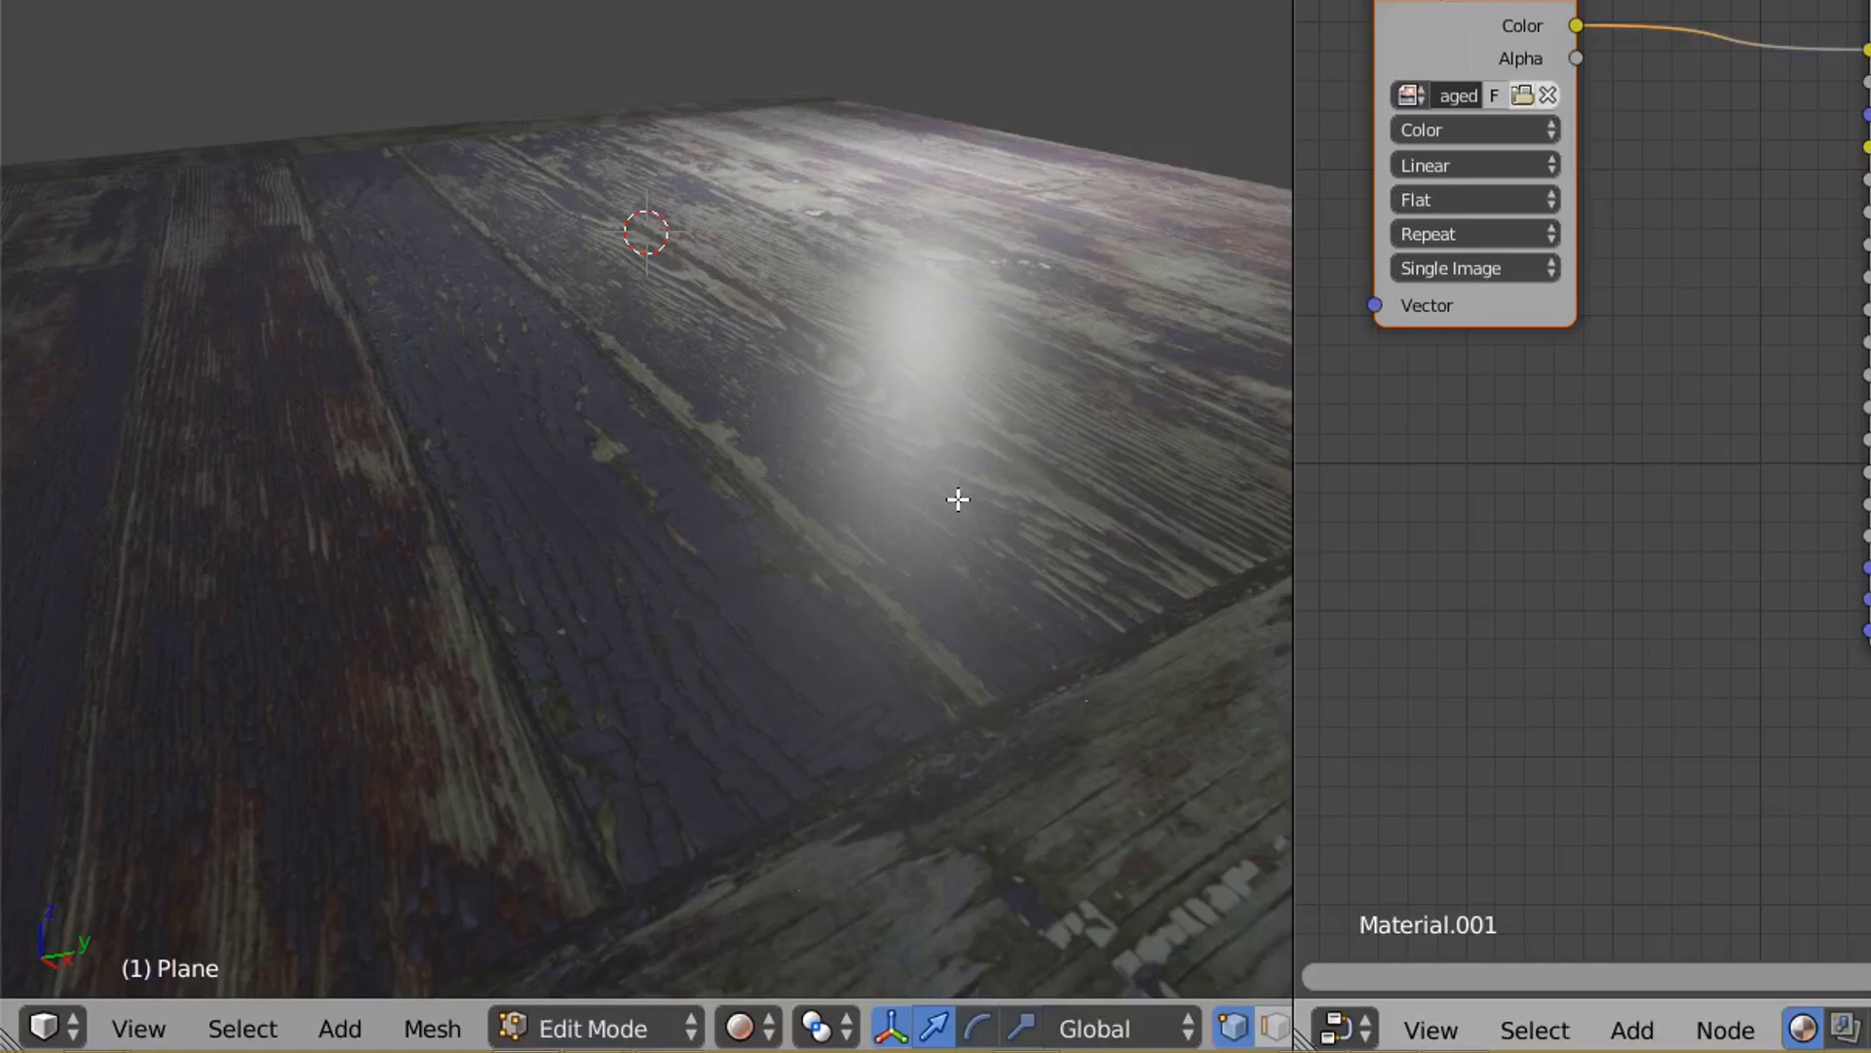
pyautogui.moveTo(869, 589); pyautogui.dragTo(860, 431, button='middle')
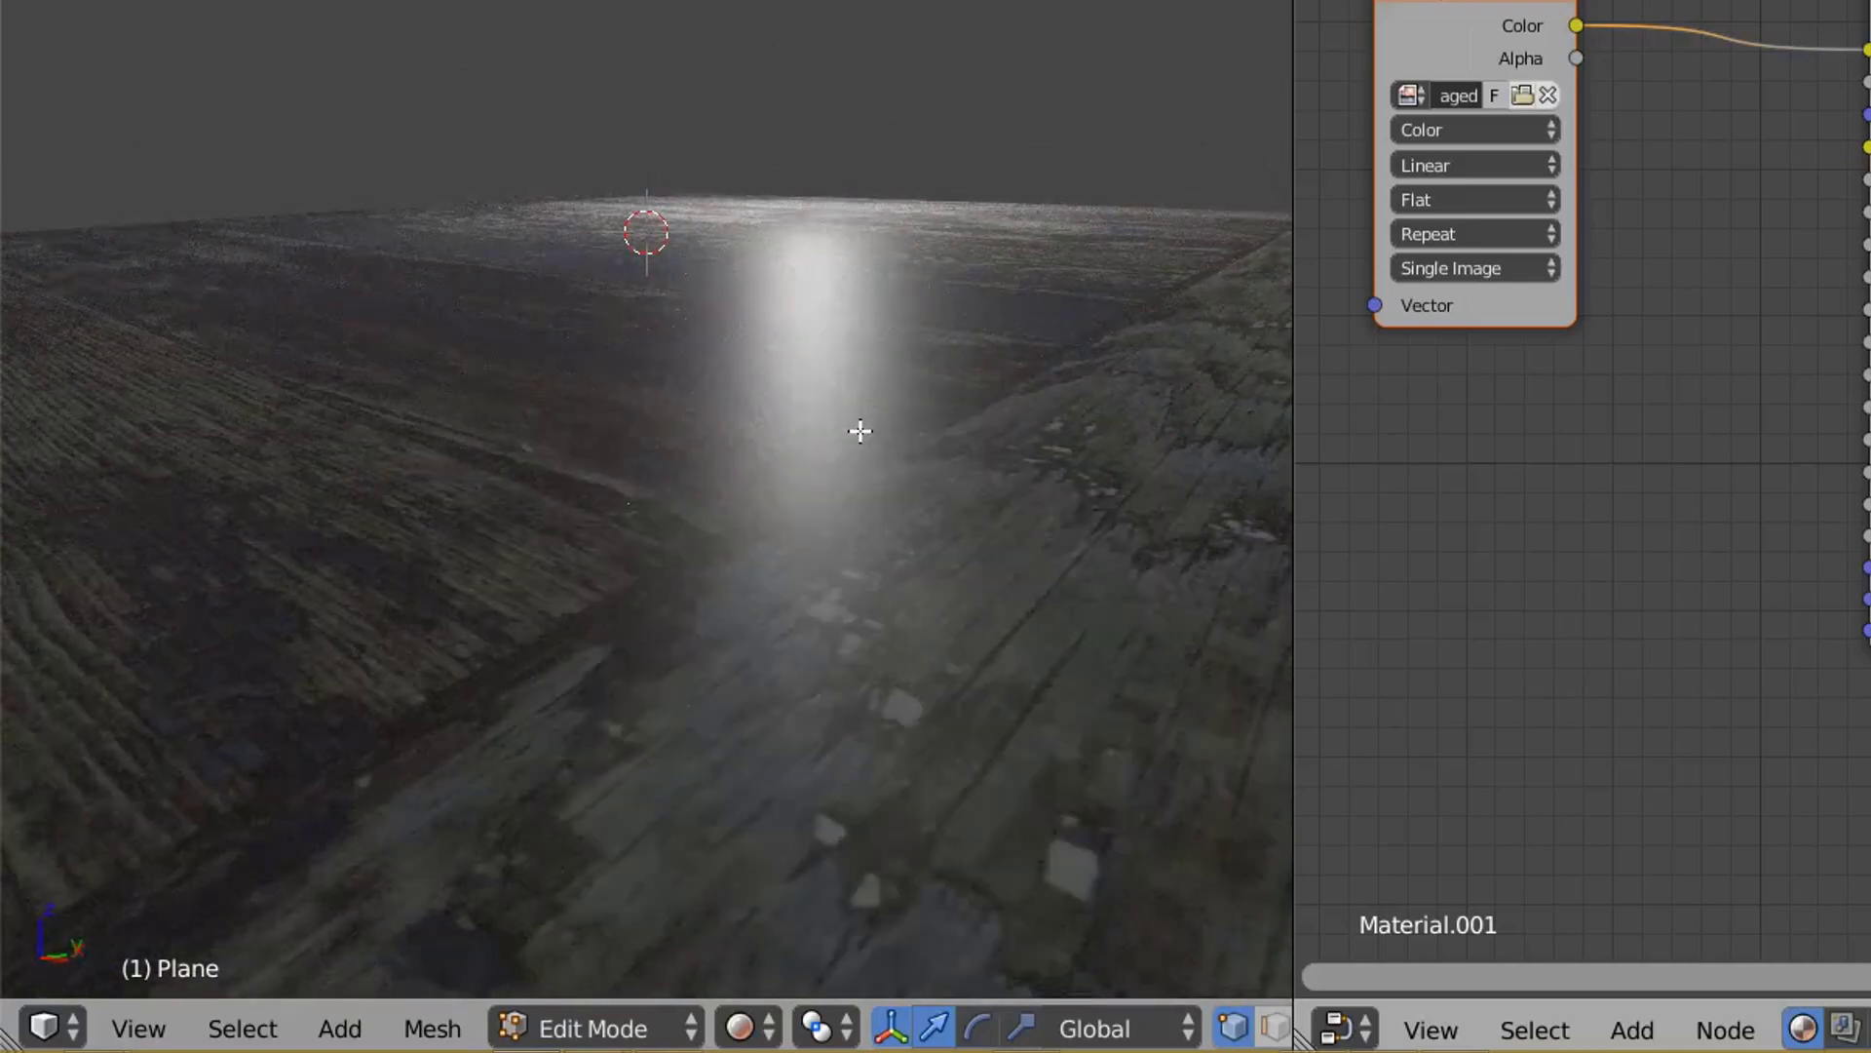
pyautogui.moveTo(861, 535); pyautogui.dragTo(922, 563, button='middle')
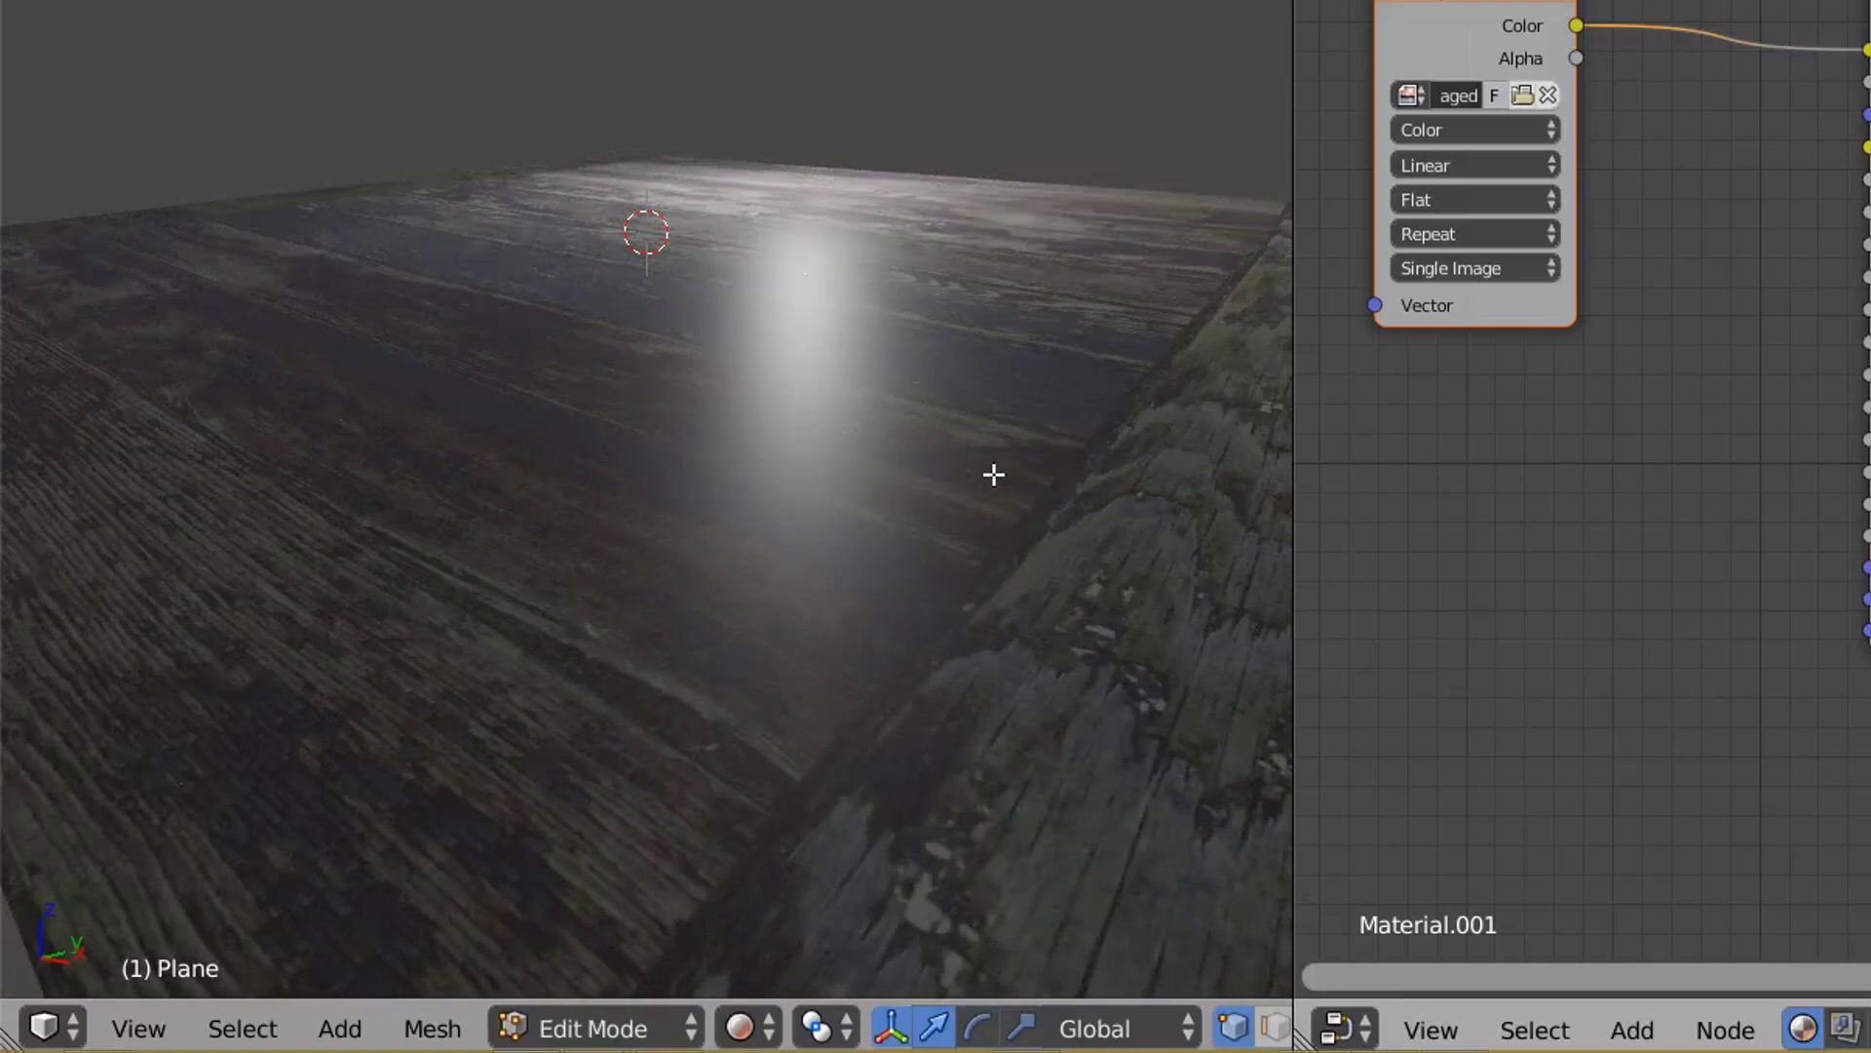
pyautogui.moveTo(949, 495); pyautogui.dragTo(888, 419, button='middle')
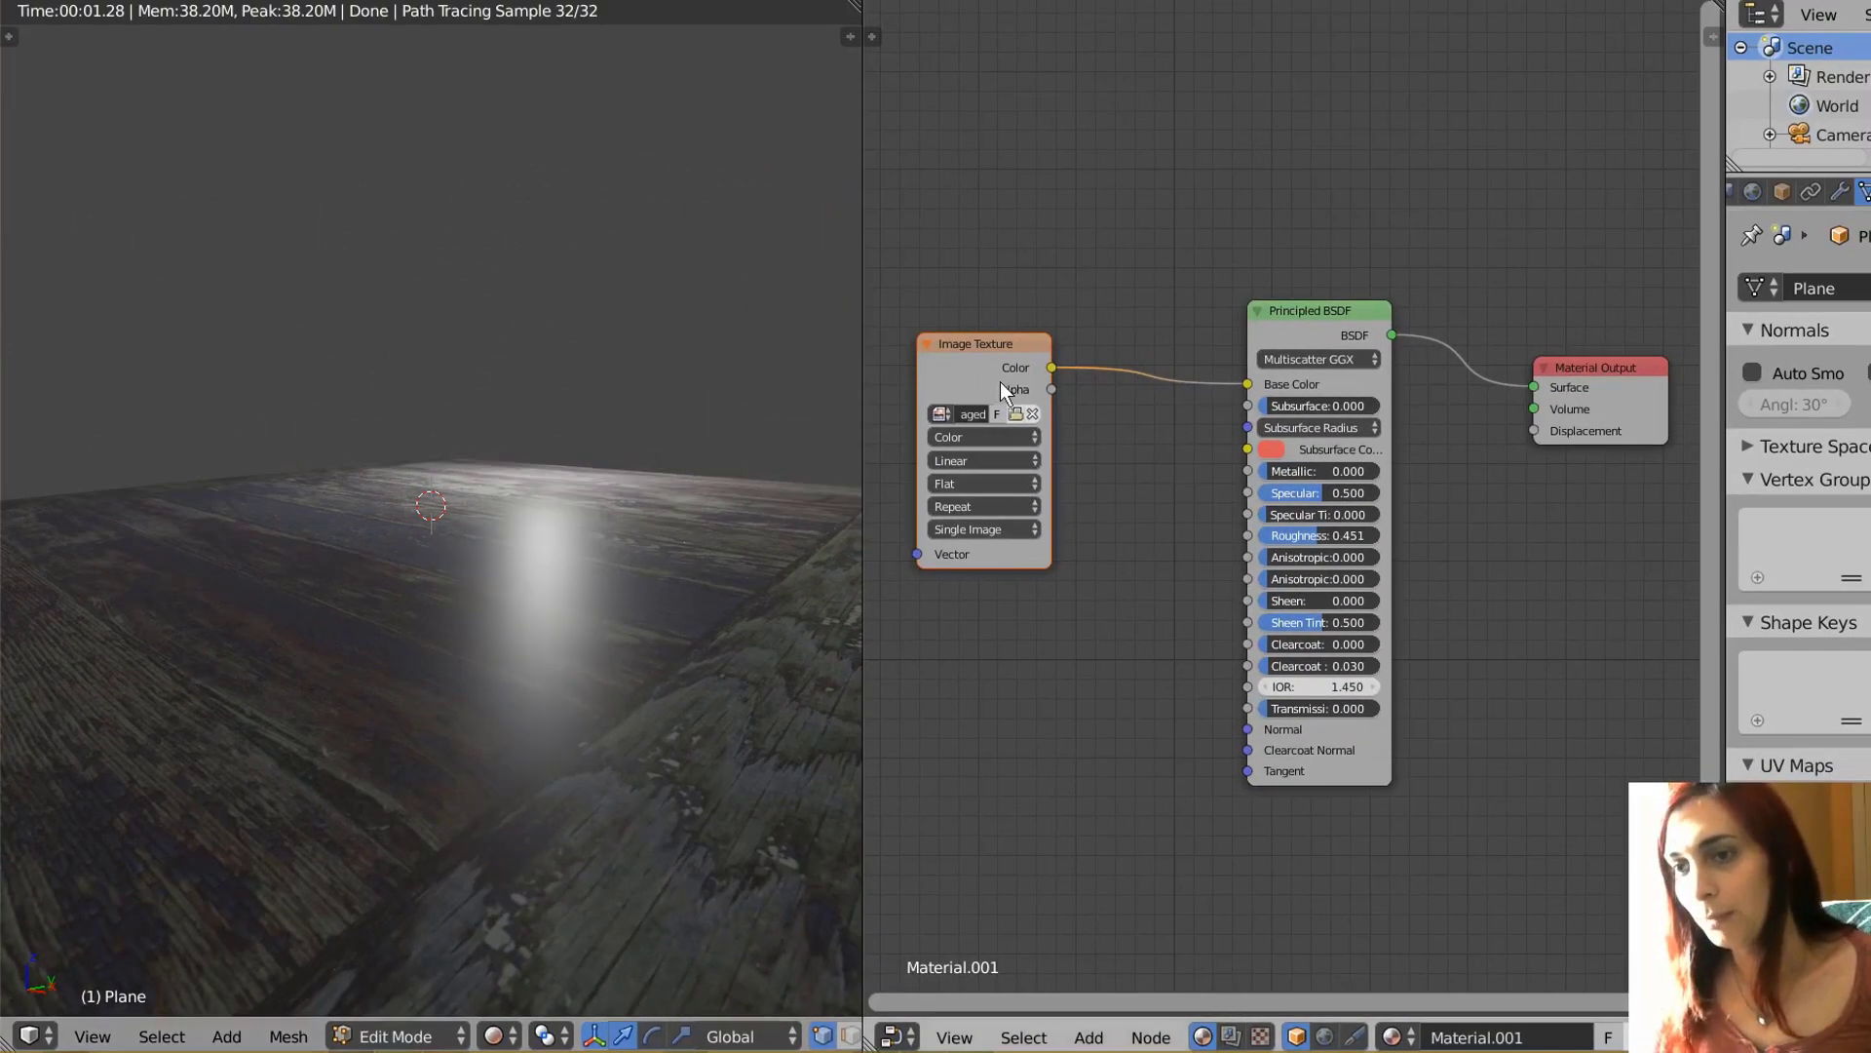
# - Move the Image Texture node higher in the Node Editor, leaving free space beneath it
pyautogui.moveTo(986, 338); pyautogui.dragTo(963, 260)
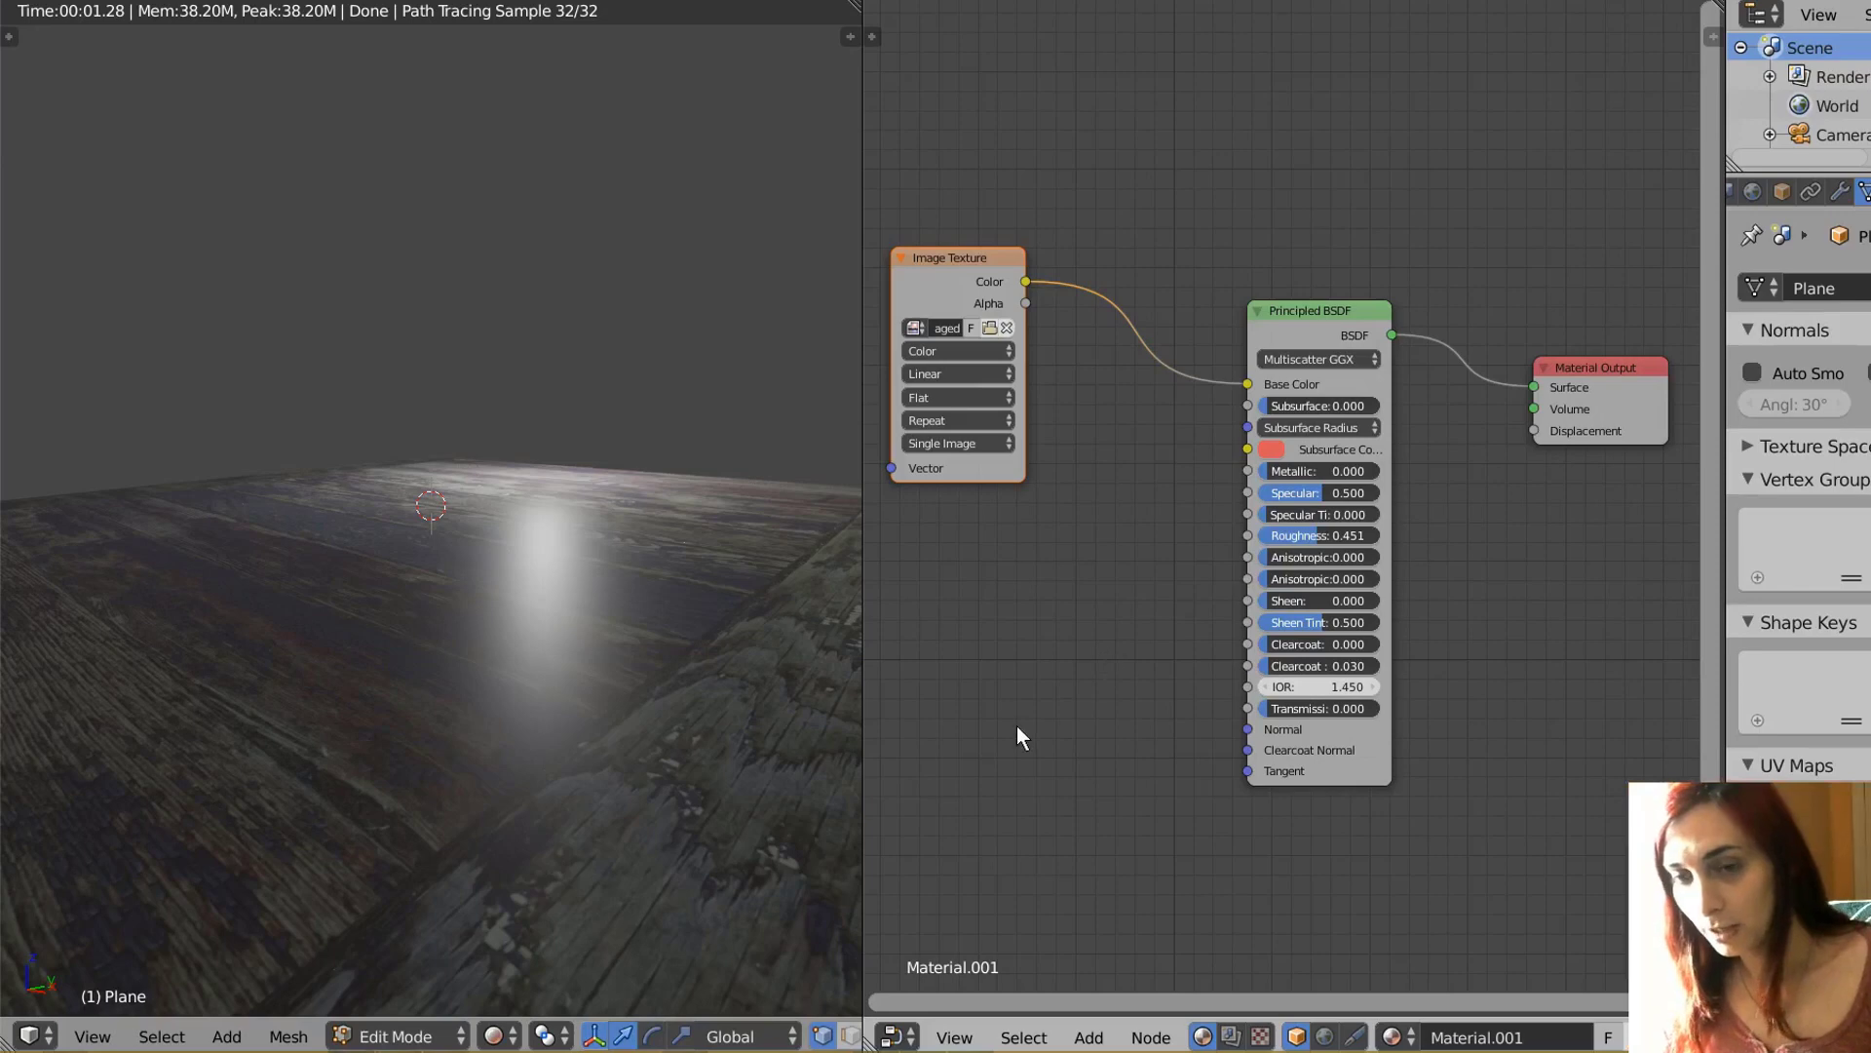
pyautogui.scroll(-1, 1043, 682)
pyautogui.scroll(1, 1044, 681)
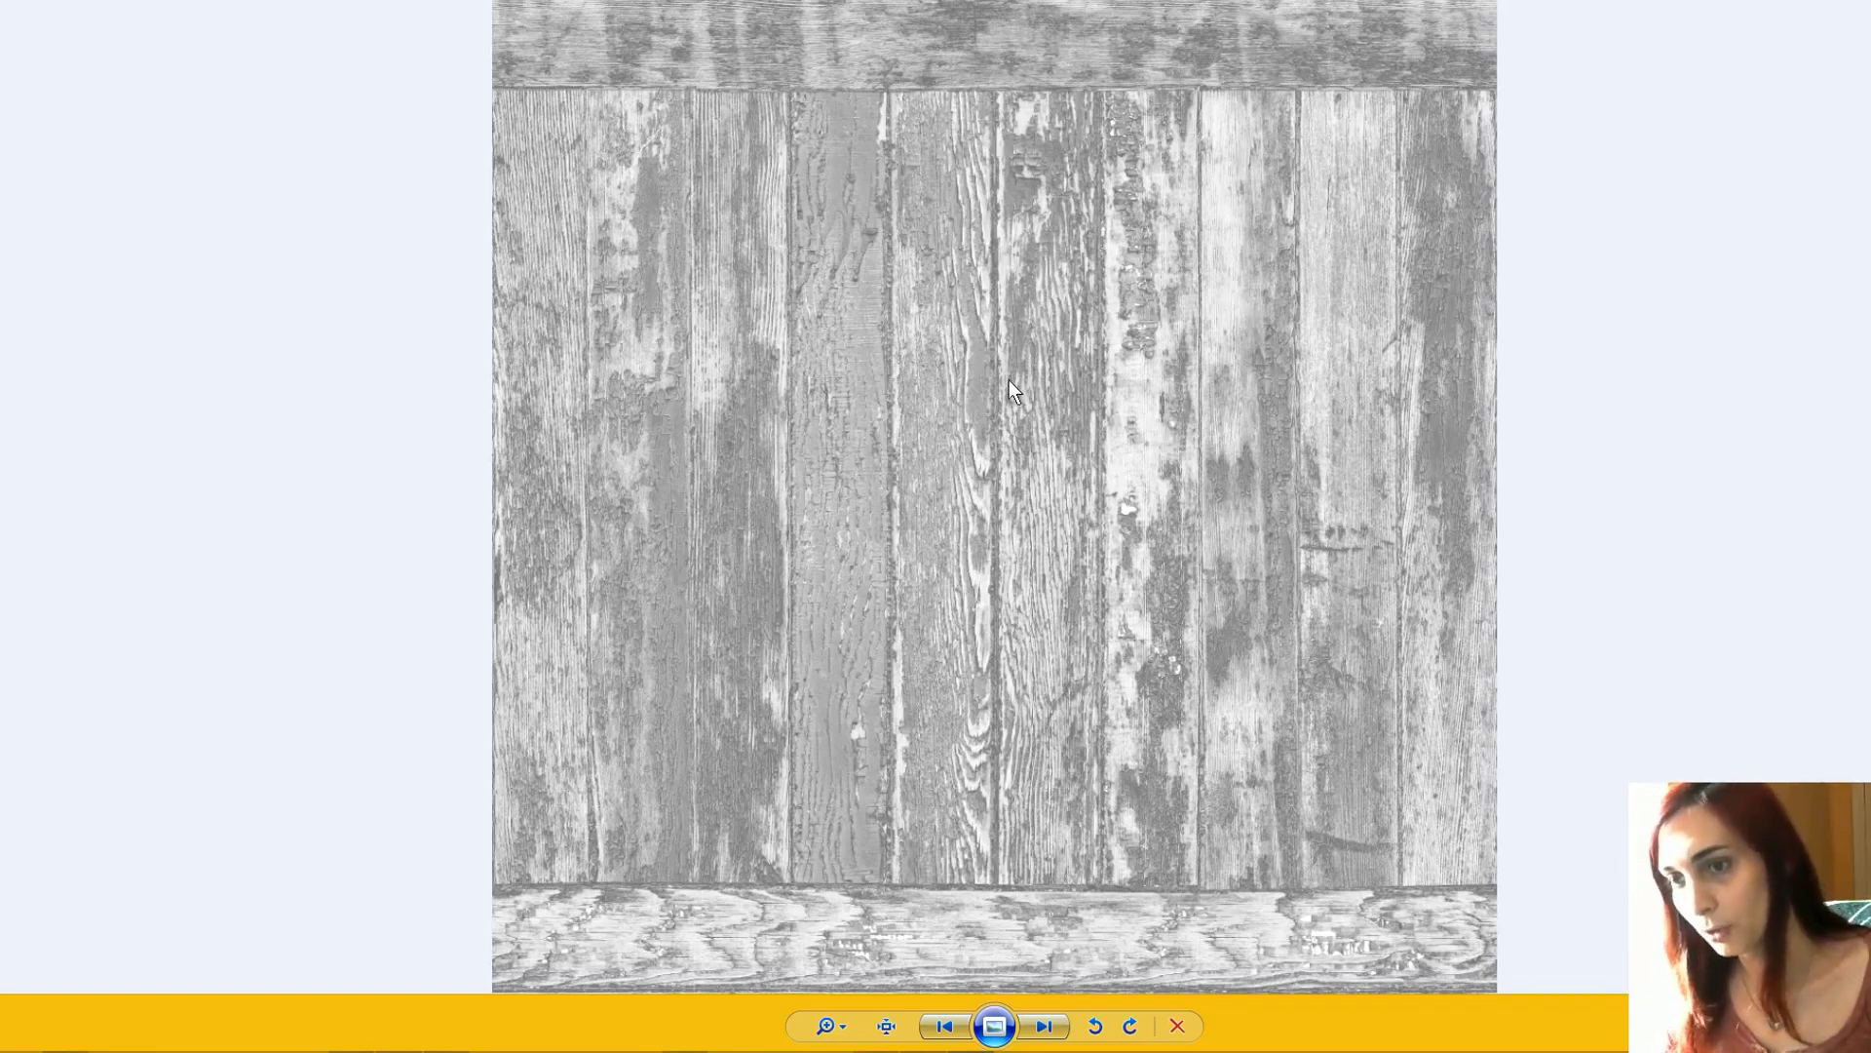
# - Return to Blender from the image viewer and add a second Image Texture node beneath the first one
pyautogui.click(1094, 1051)
pyautogui.scroll(1, 1115, 524)
pyautogui.scroll(-1, 1115, 524)
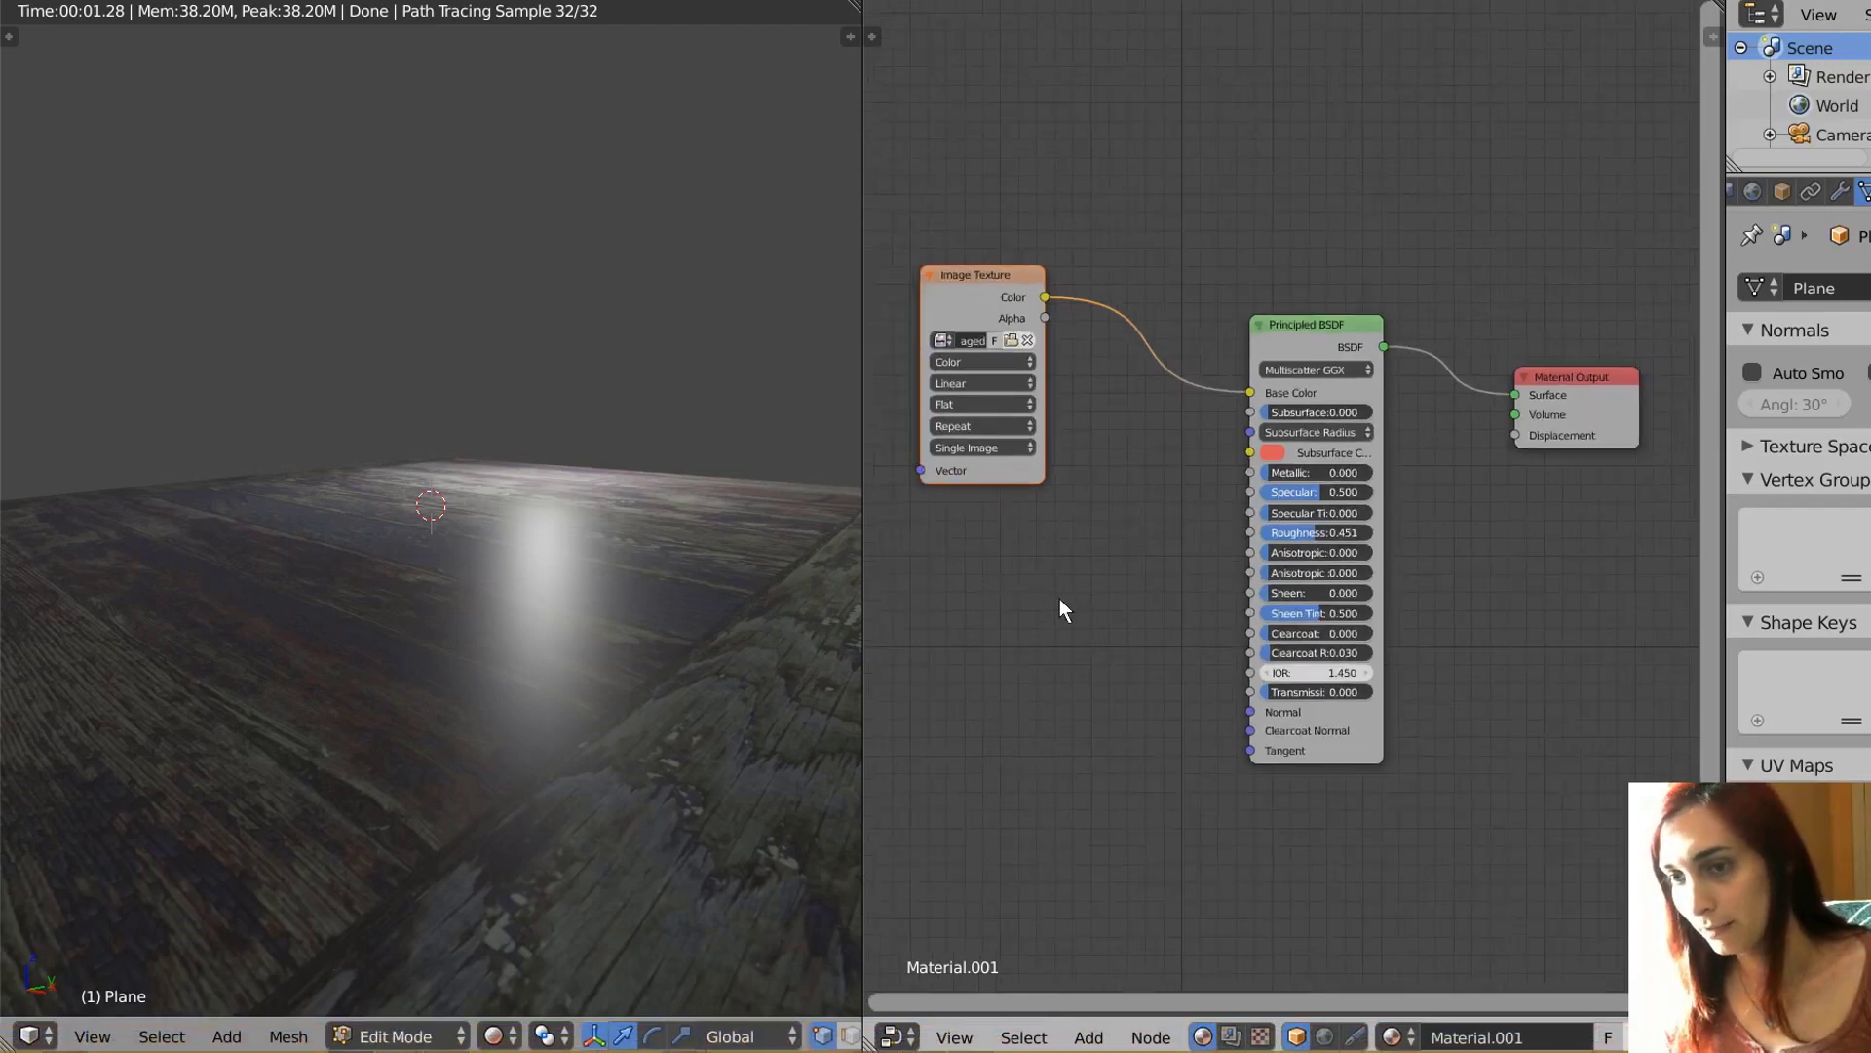
pyautogui.hotkey('shift', 'a')
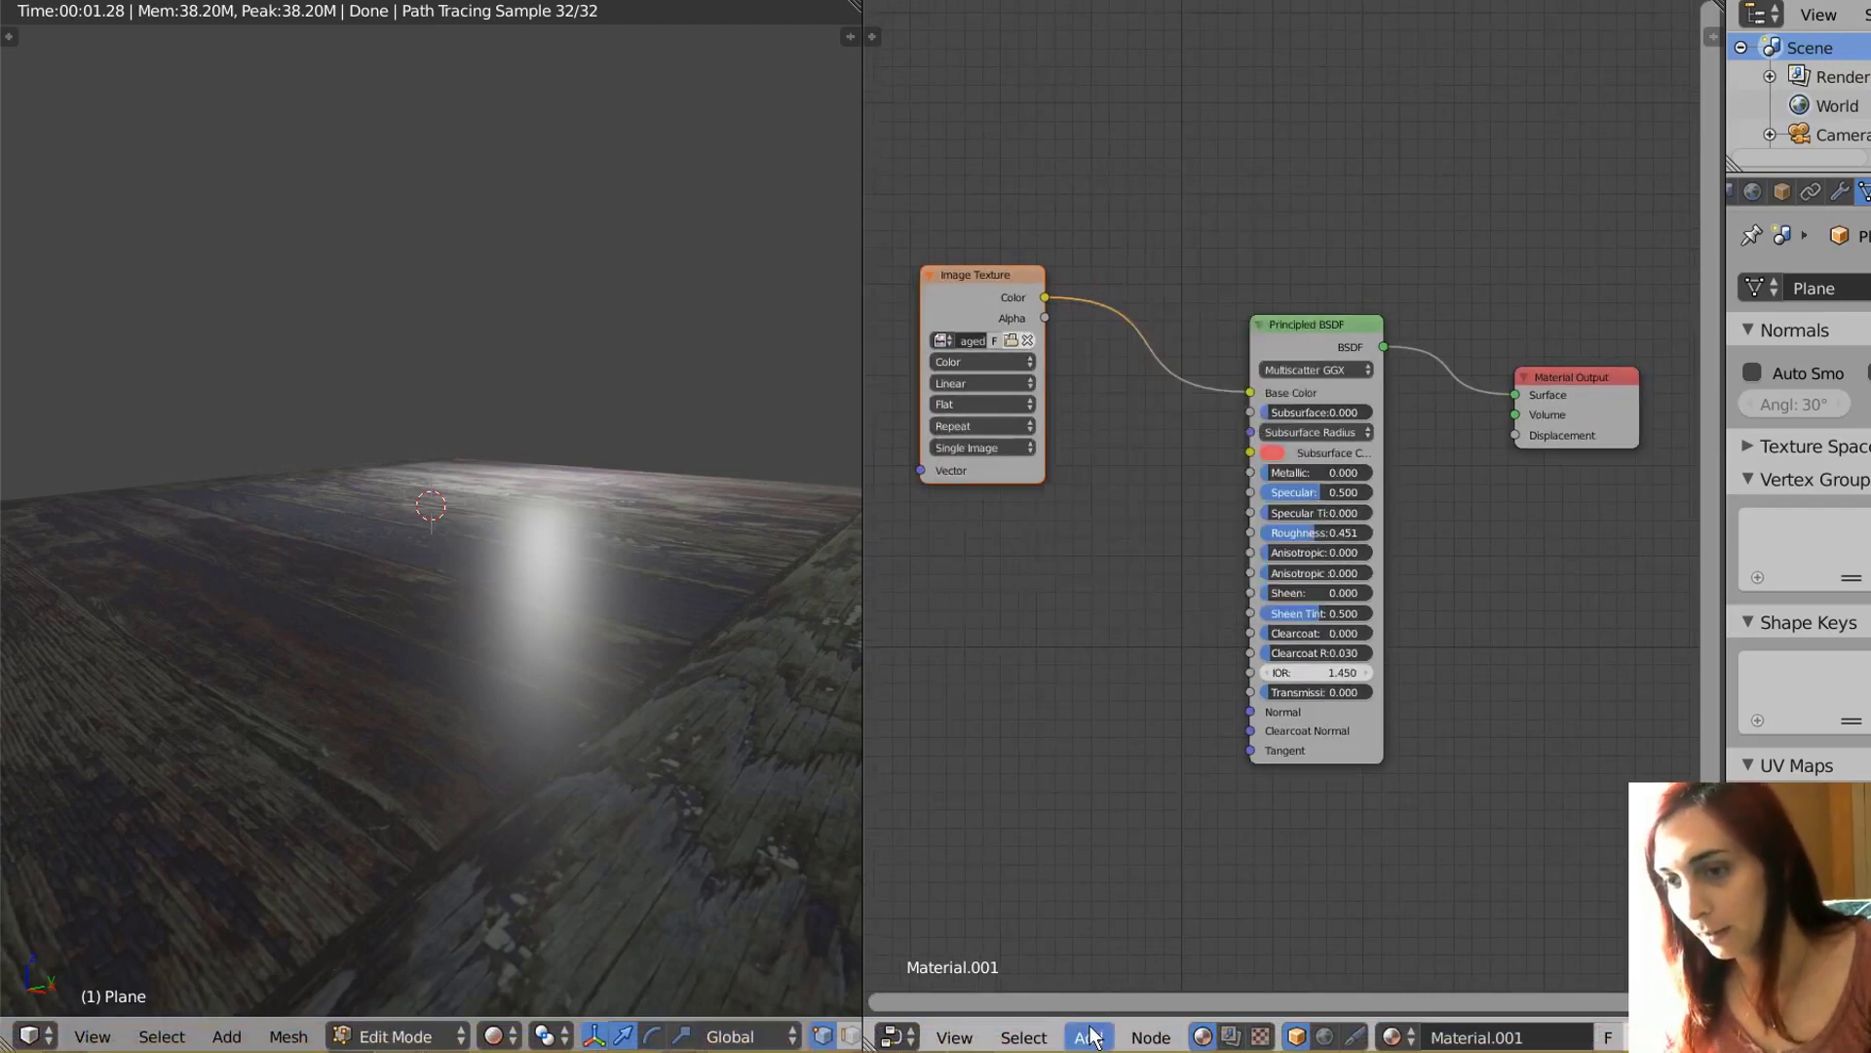
pyautogui.click(1089, 1037)
pyautogui.moveTo(1154, 889)
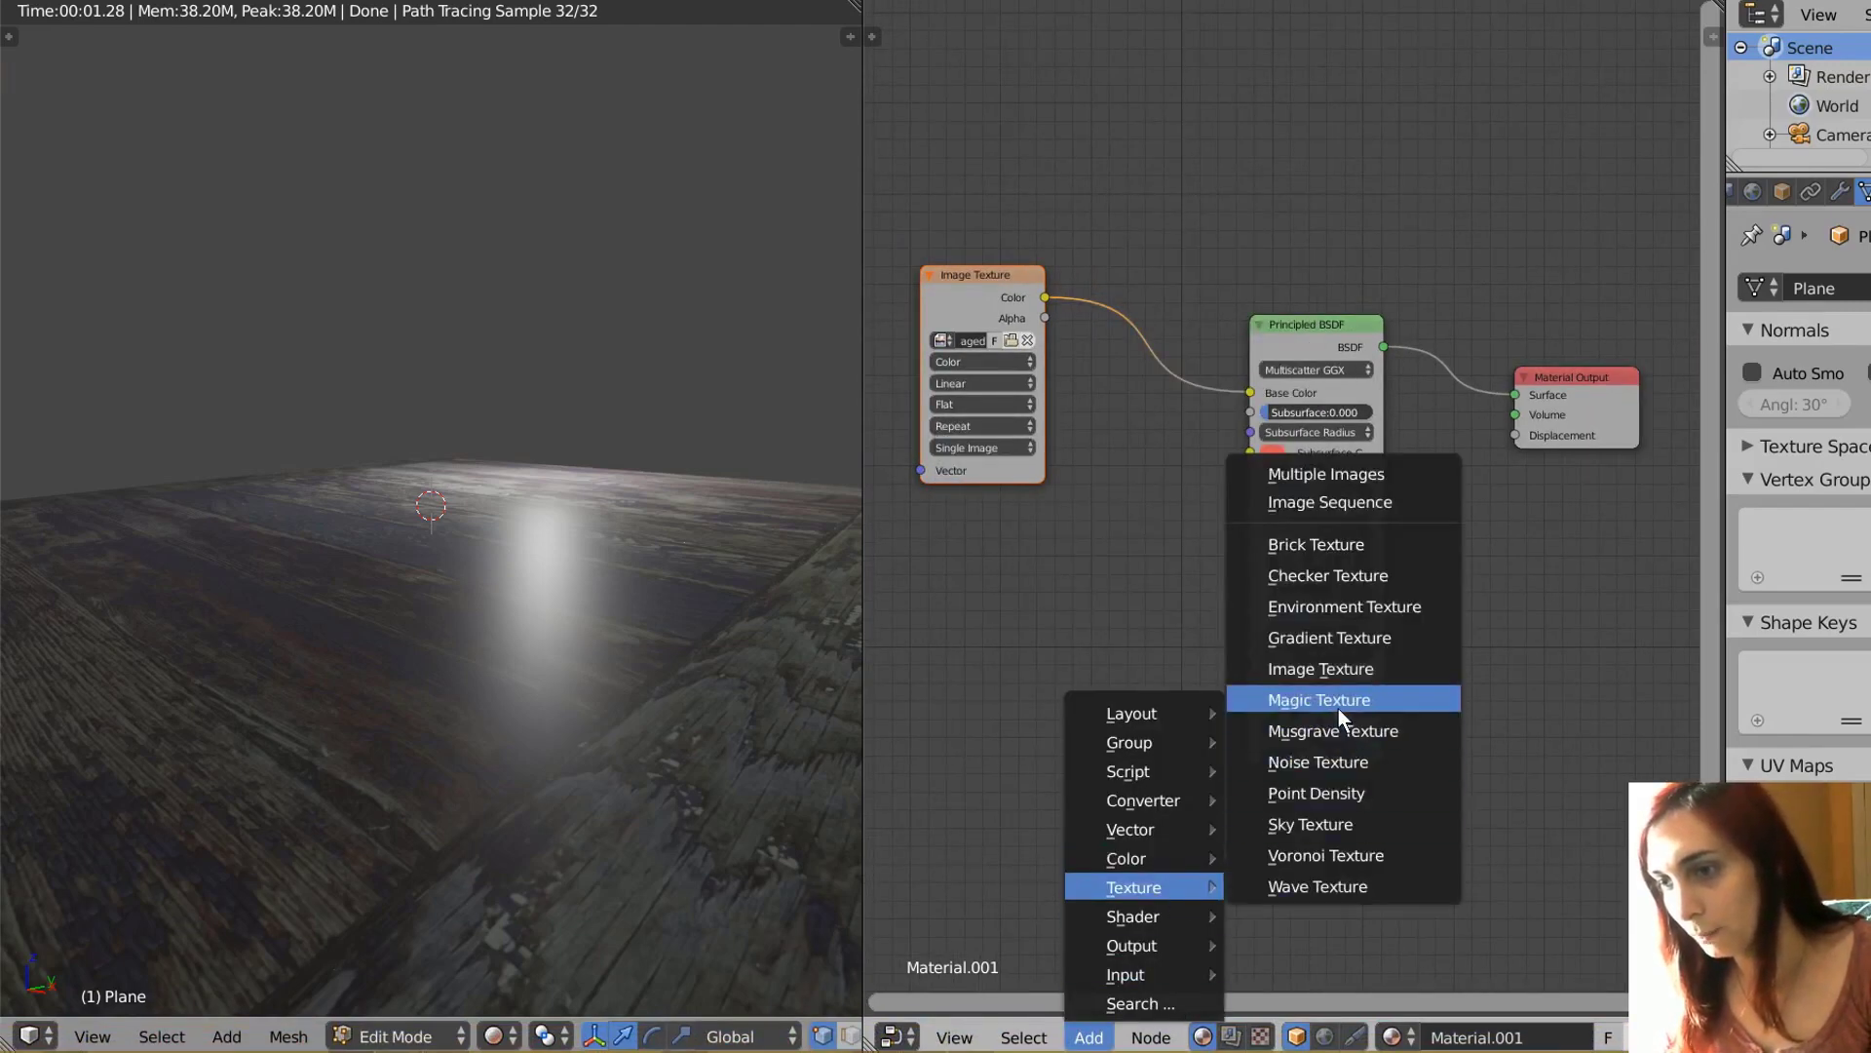
pyautogui.click(1335, 668)
pyautogui.click(920, 513)
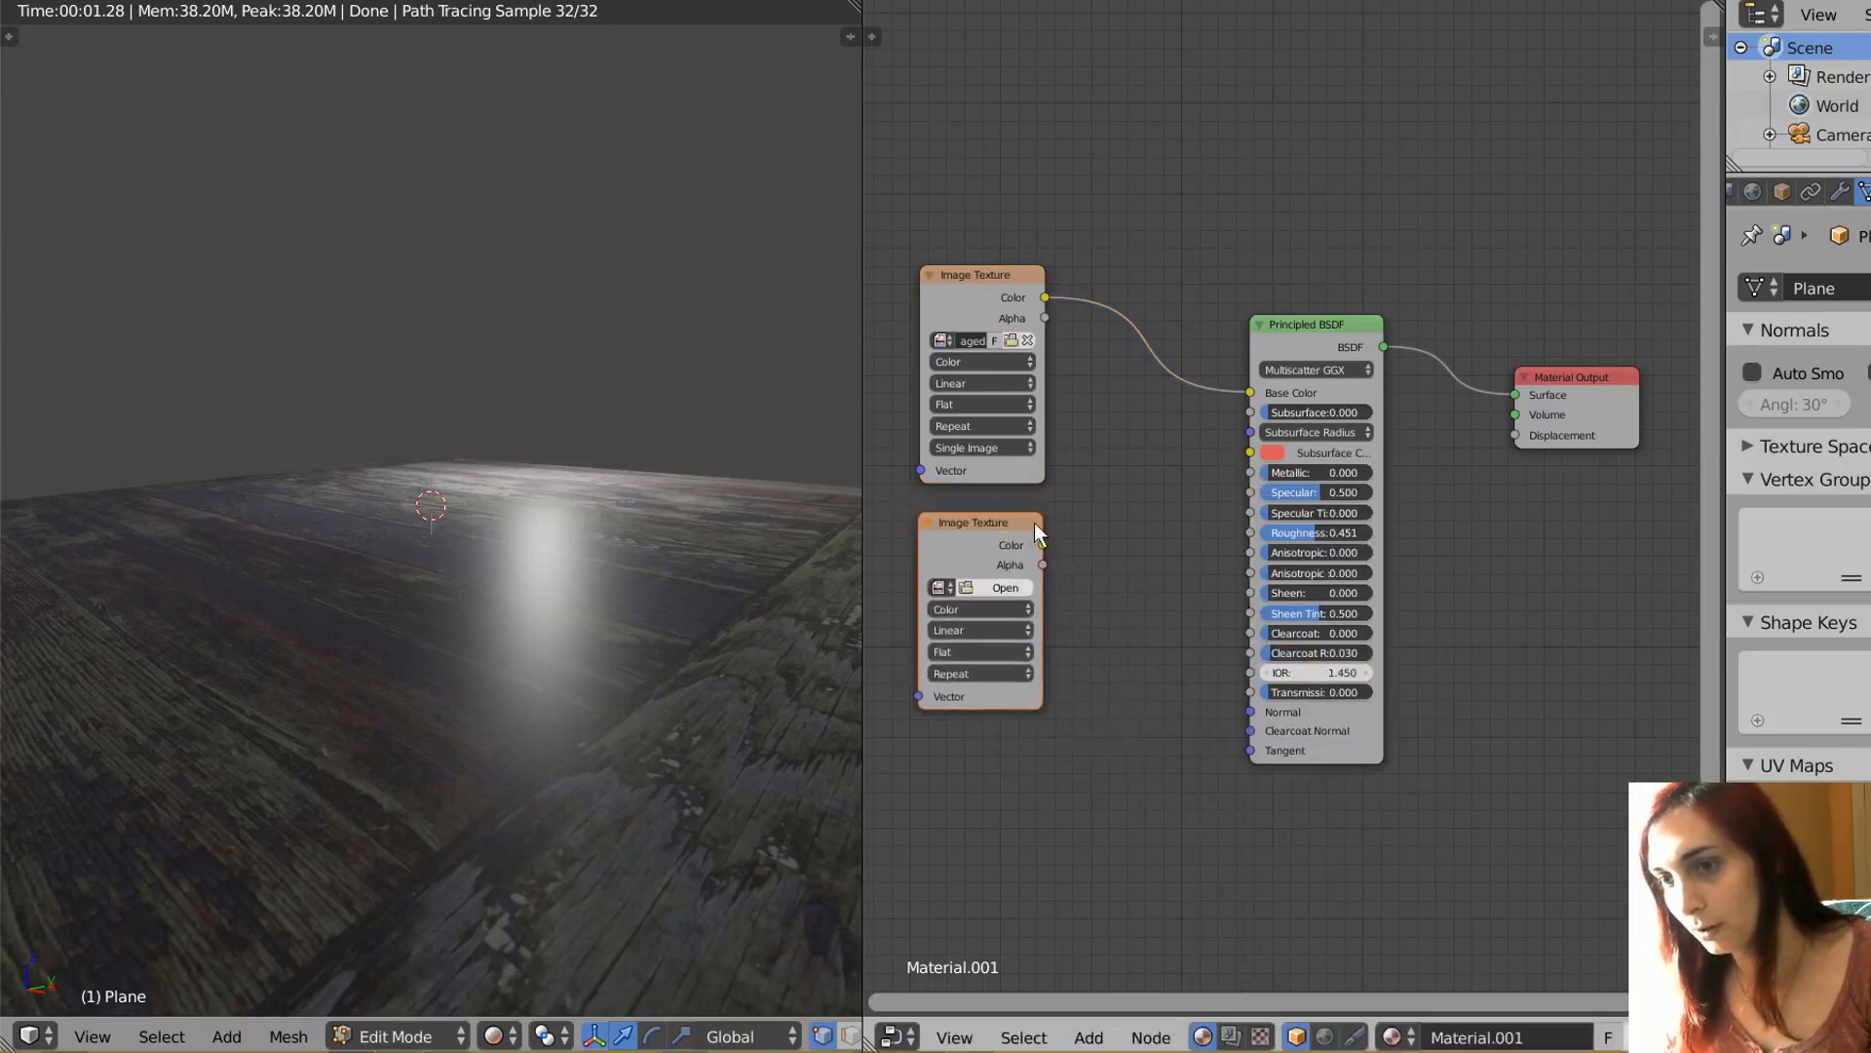
# - Load agedplanks1-roughness.png from the Desktop's Planks folder into the second Image Texture node and connect its Color to the Principled BSDF's Roughness
pyautogui.click(1014, 587)
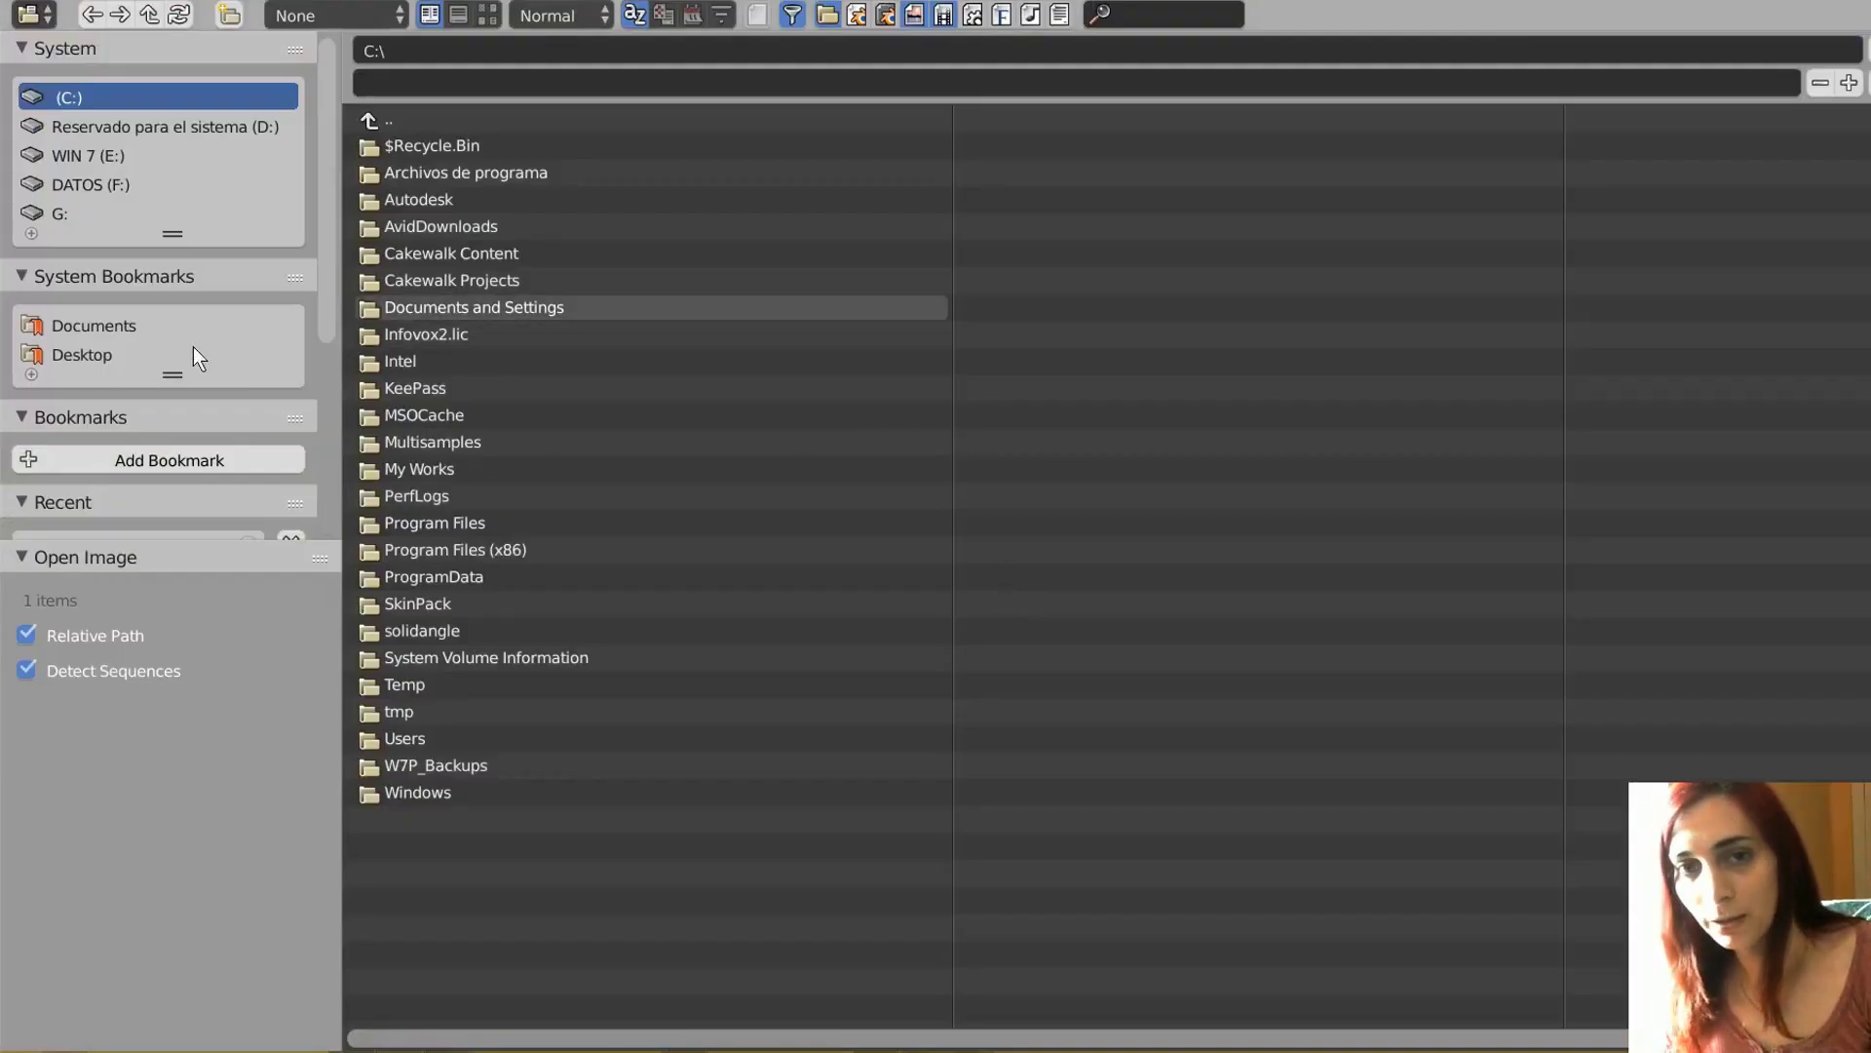
pyautogui.click(82, 353)
pyautogui.doubleClick(412, 145)
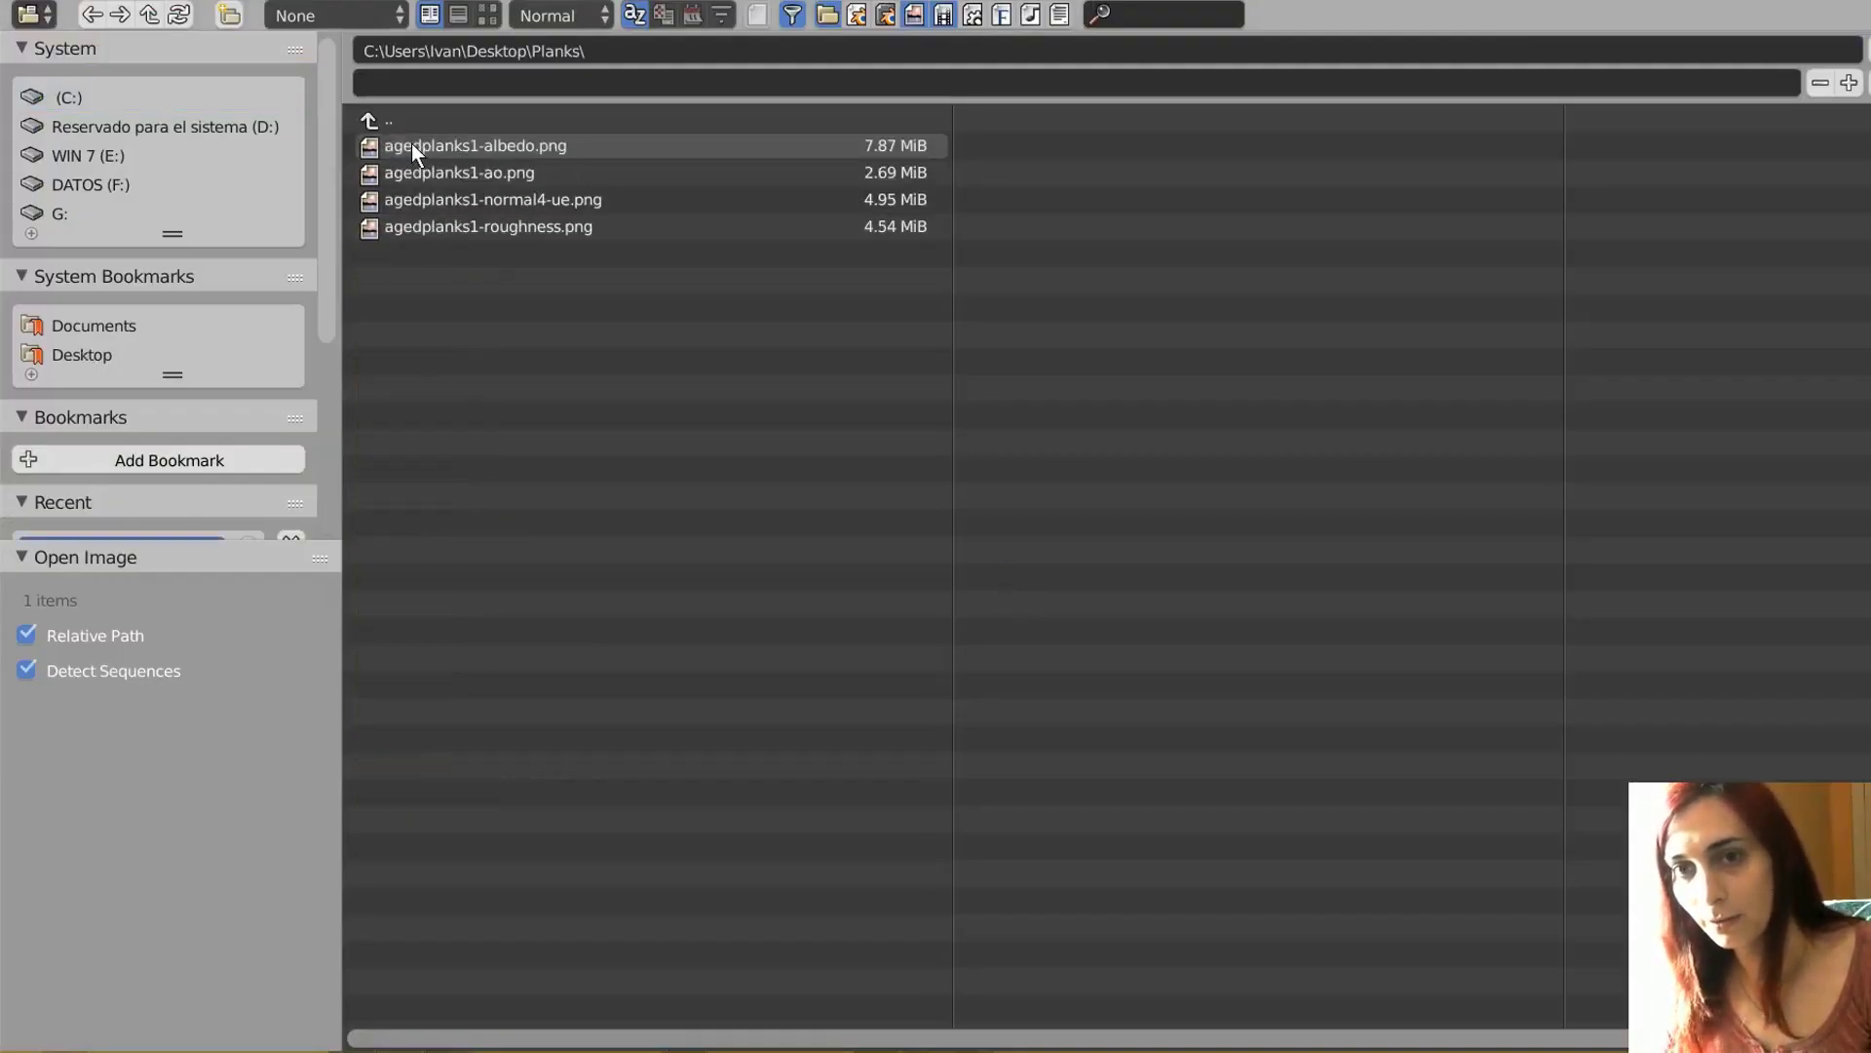
pyautogui.doubleClick(535, 226)
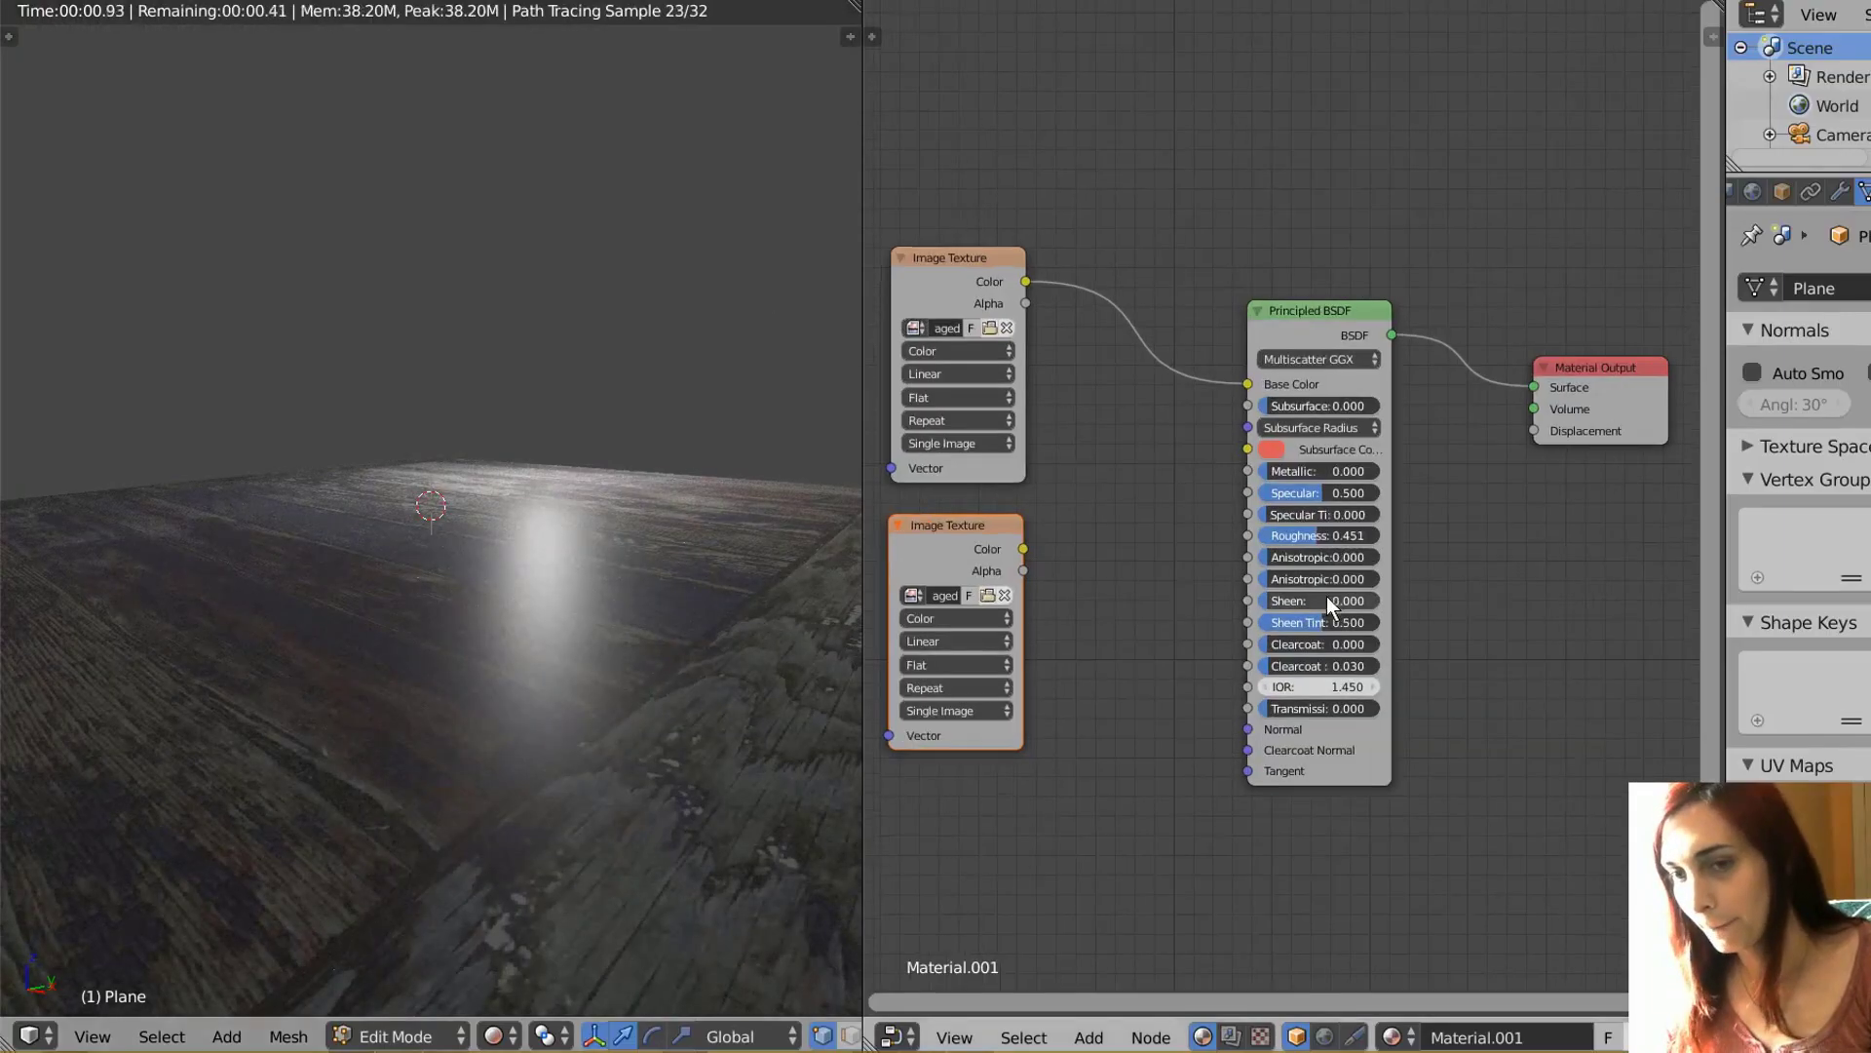
pyautogui.moveTo(1025, 552); pyautogui.dragTo(1248, 536)
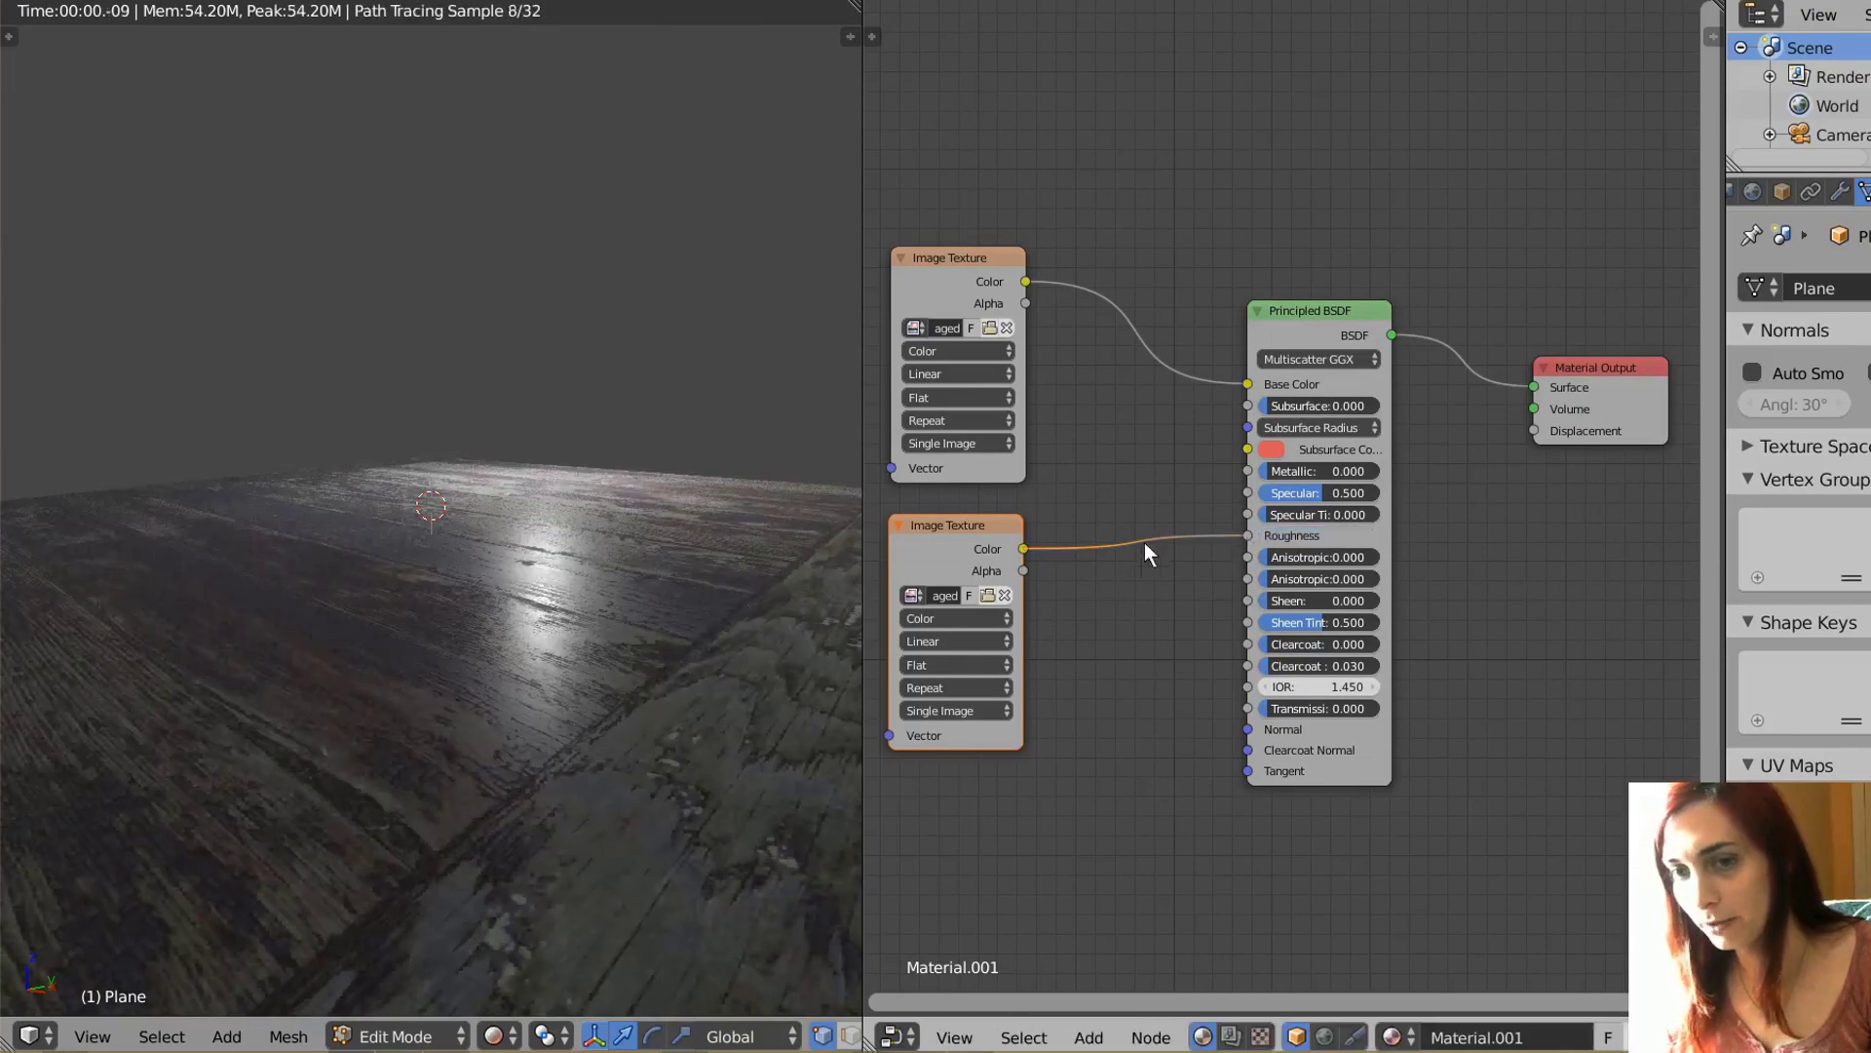
# - Examine how the roughness map breaks up the light's reflection on the planks from several angles
pyautogui.scroll(2, 625, 670)
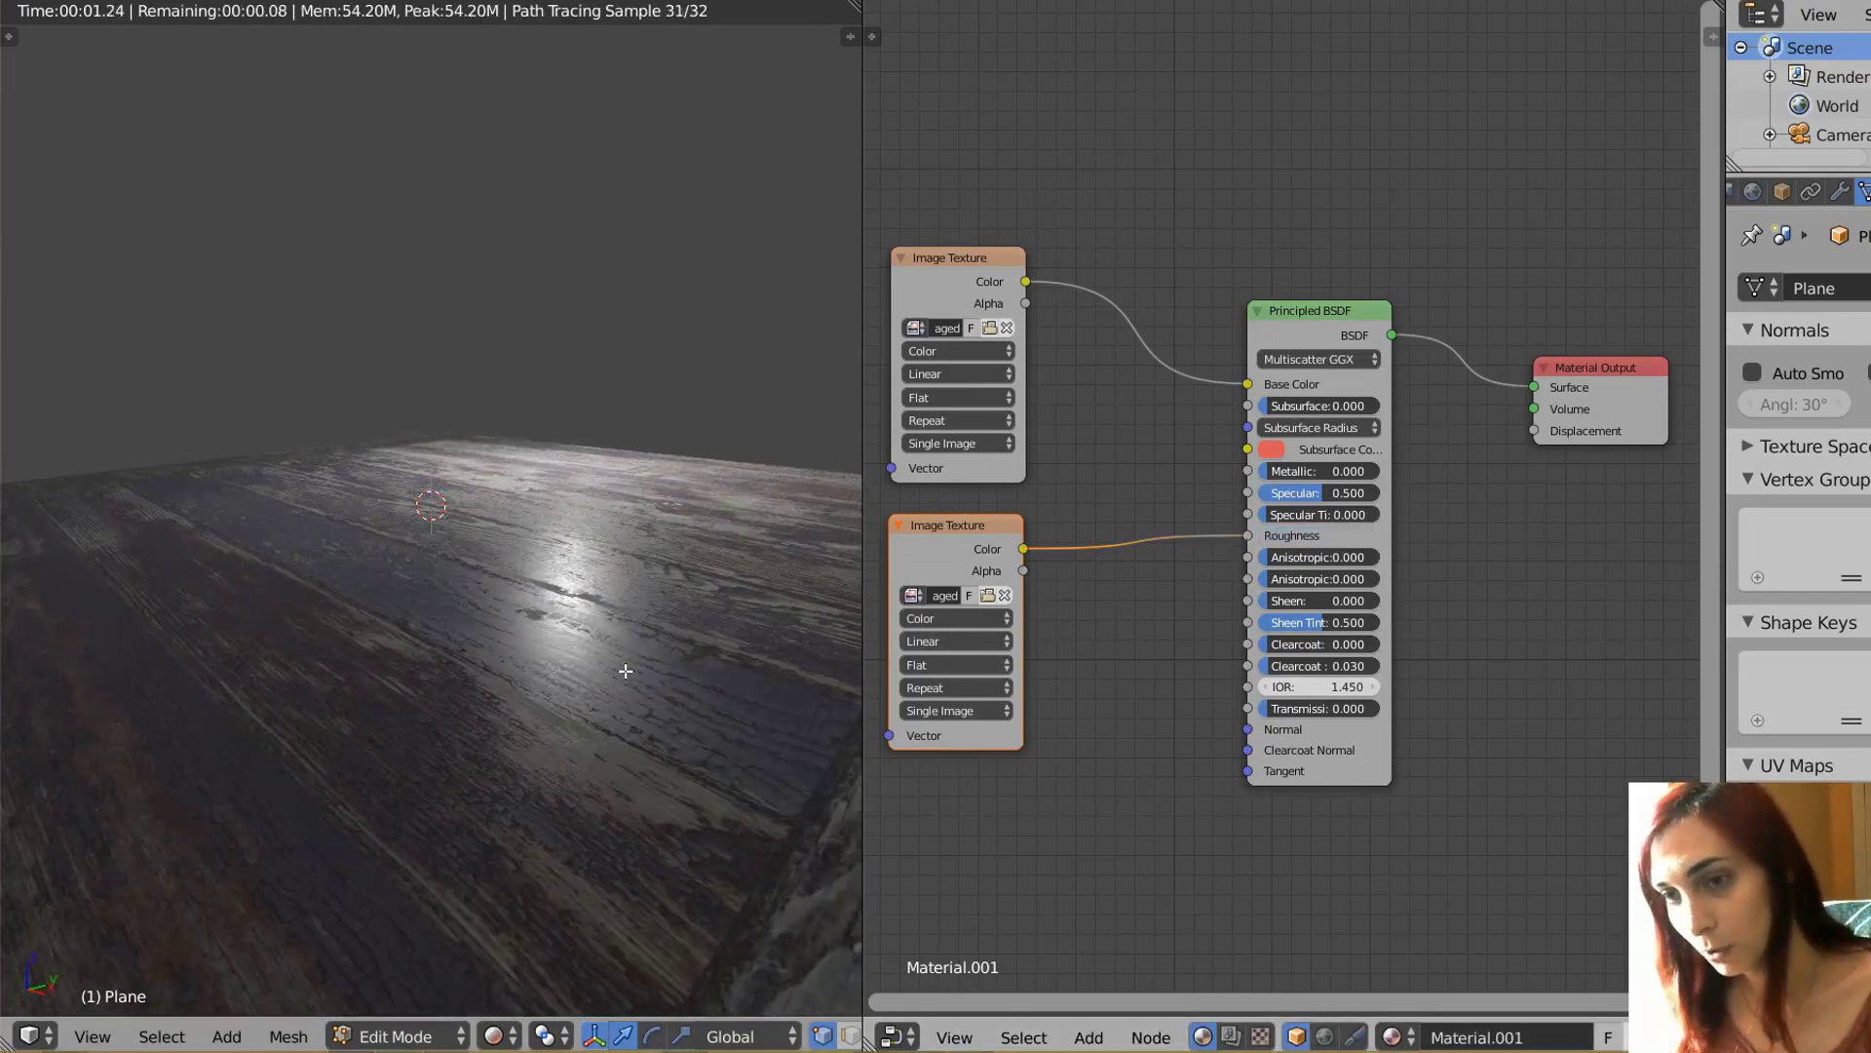
pyautogui.moveTo(625, 671); pyautogui.dragTo(561, 479, button='middle')
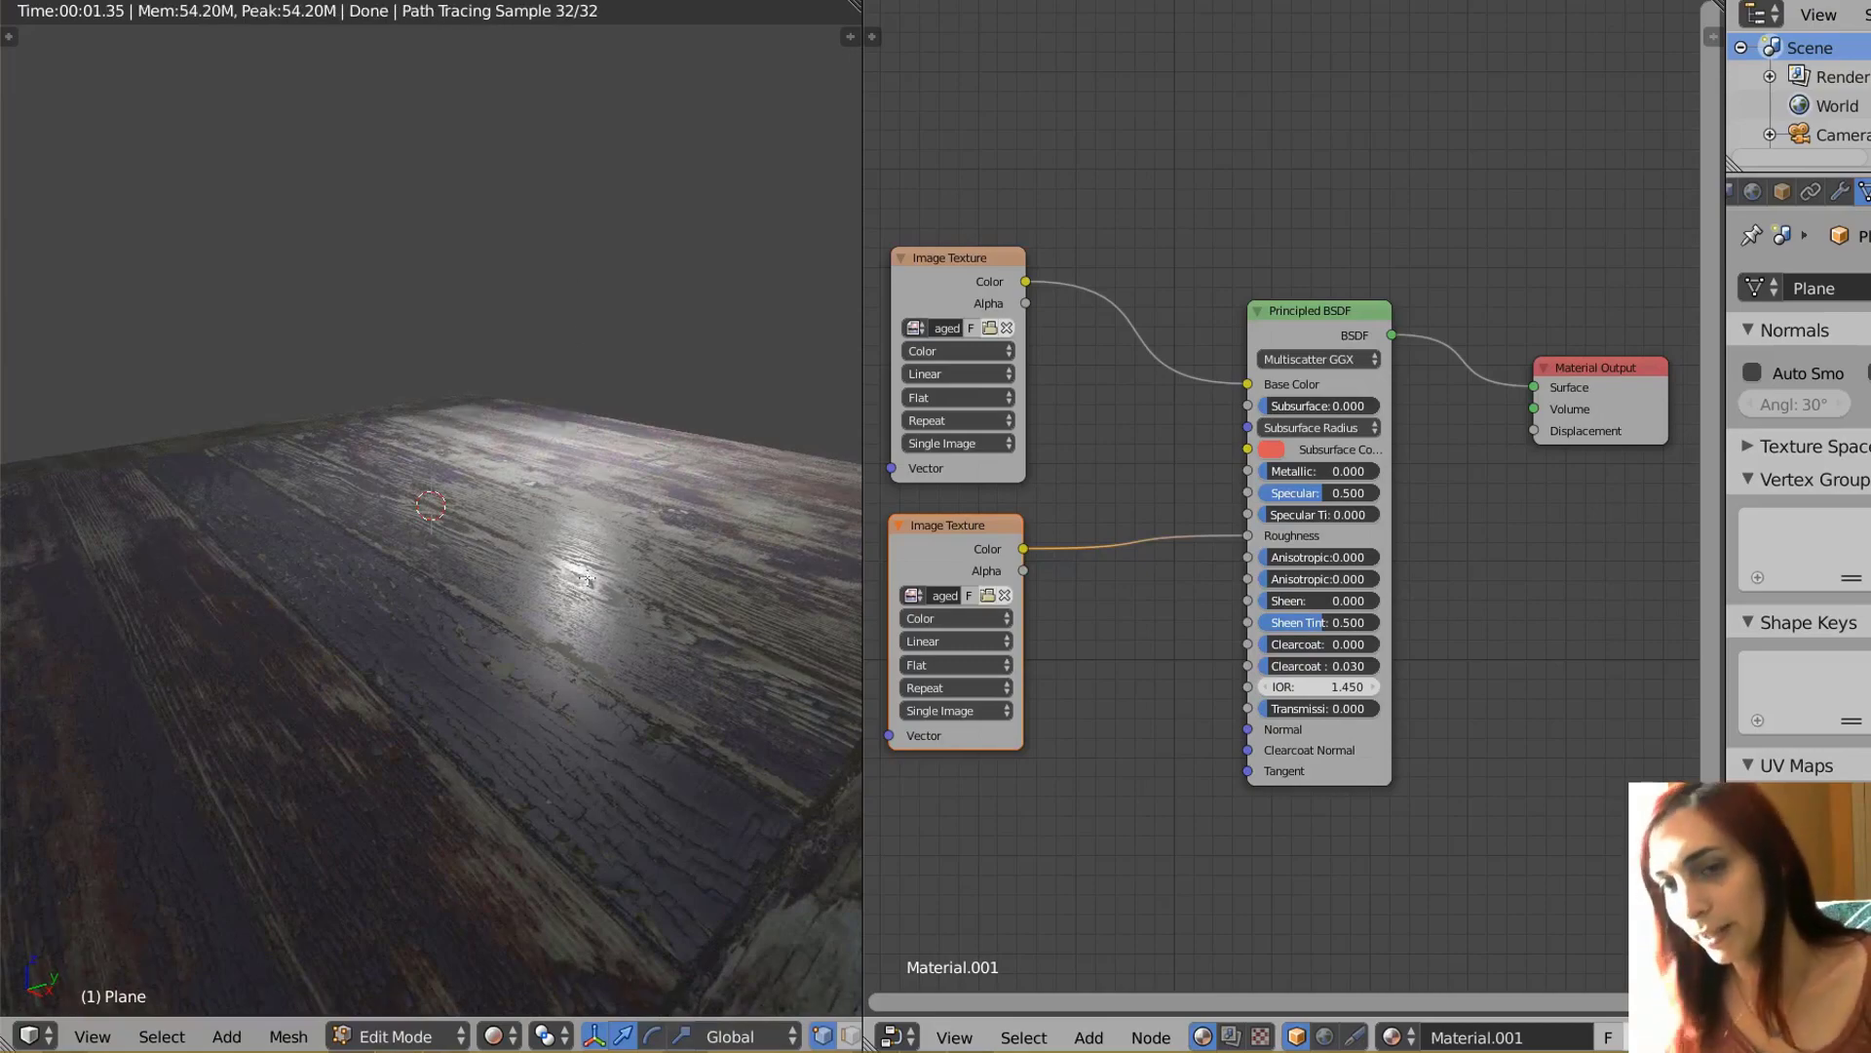
pyautogui.moveTo(634, 634); pyautogui.dragTo(647, 720, button='middle')
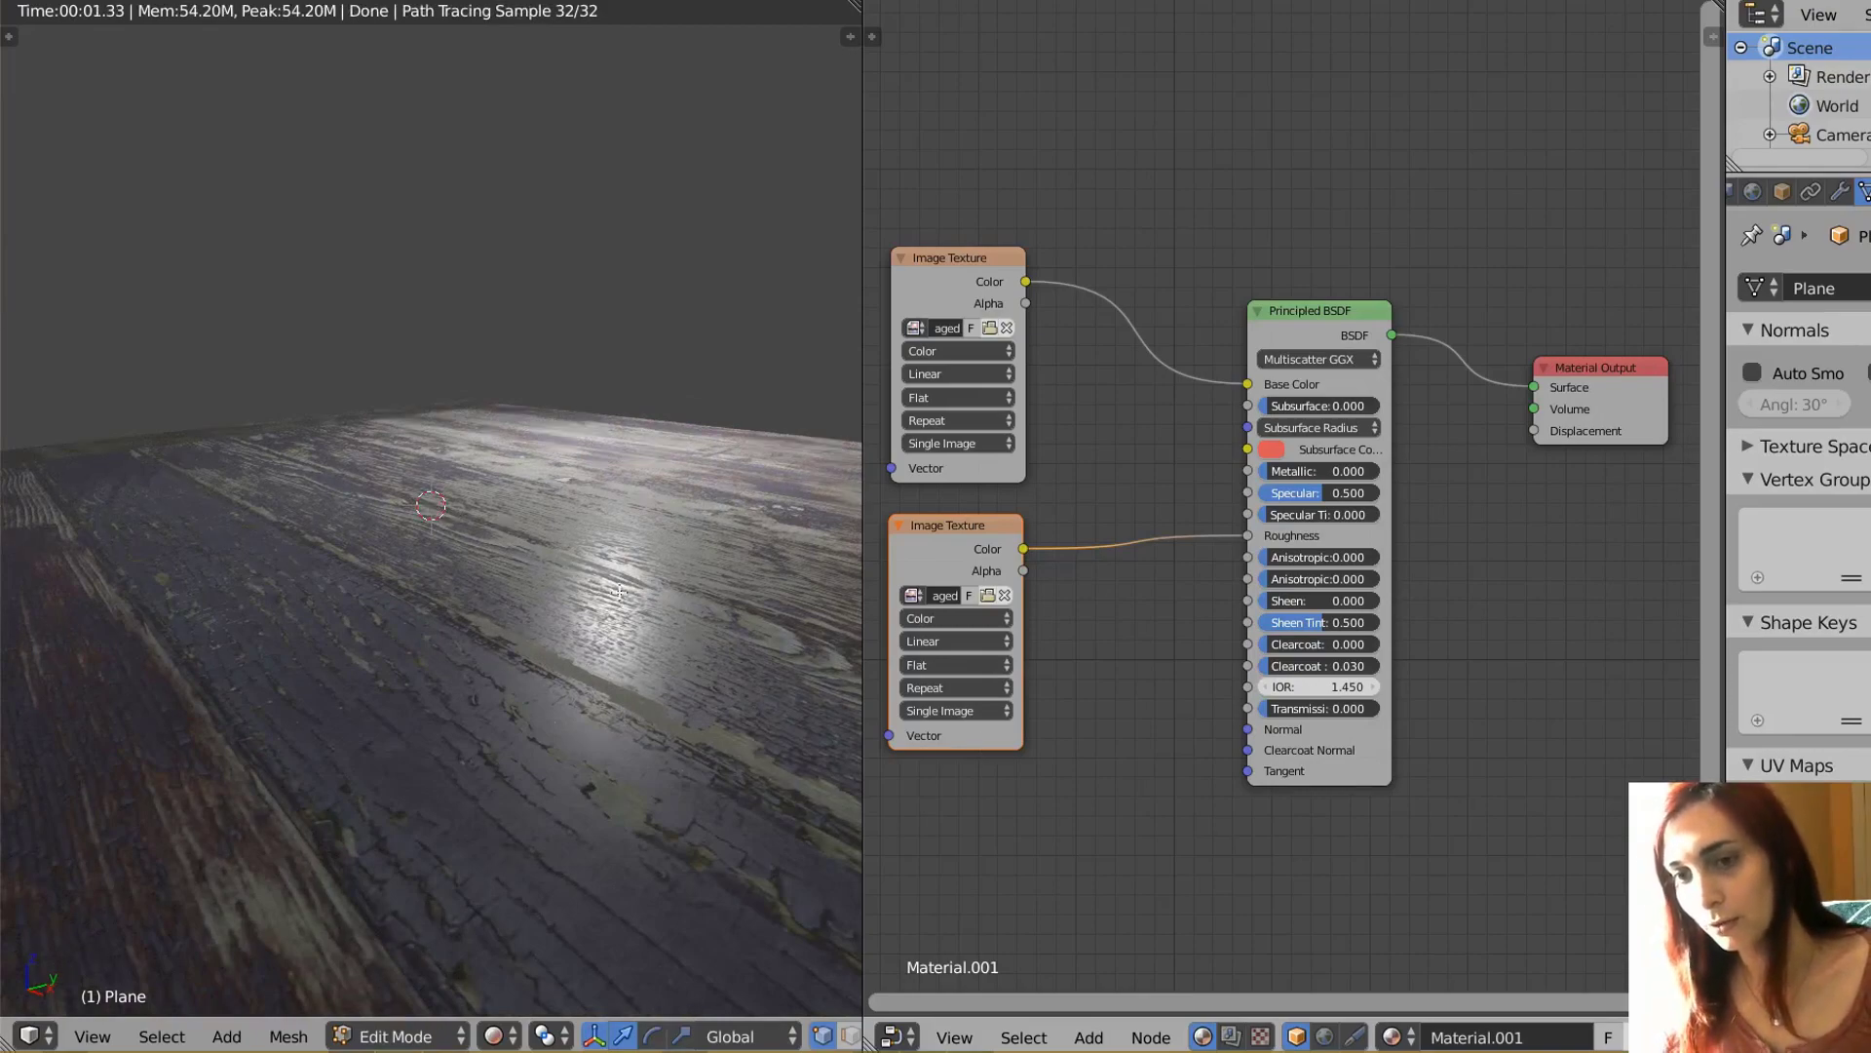
pyautogui.moveTo(649, 583); pyautogui.dragTo(697, 702, button='middle')
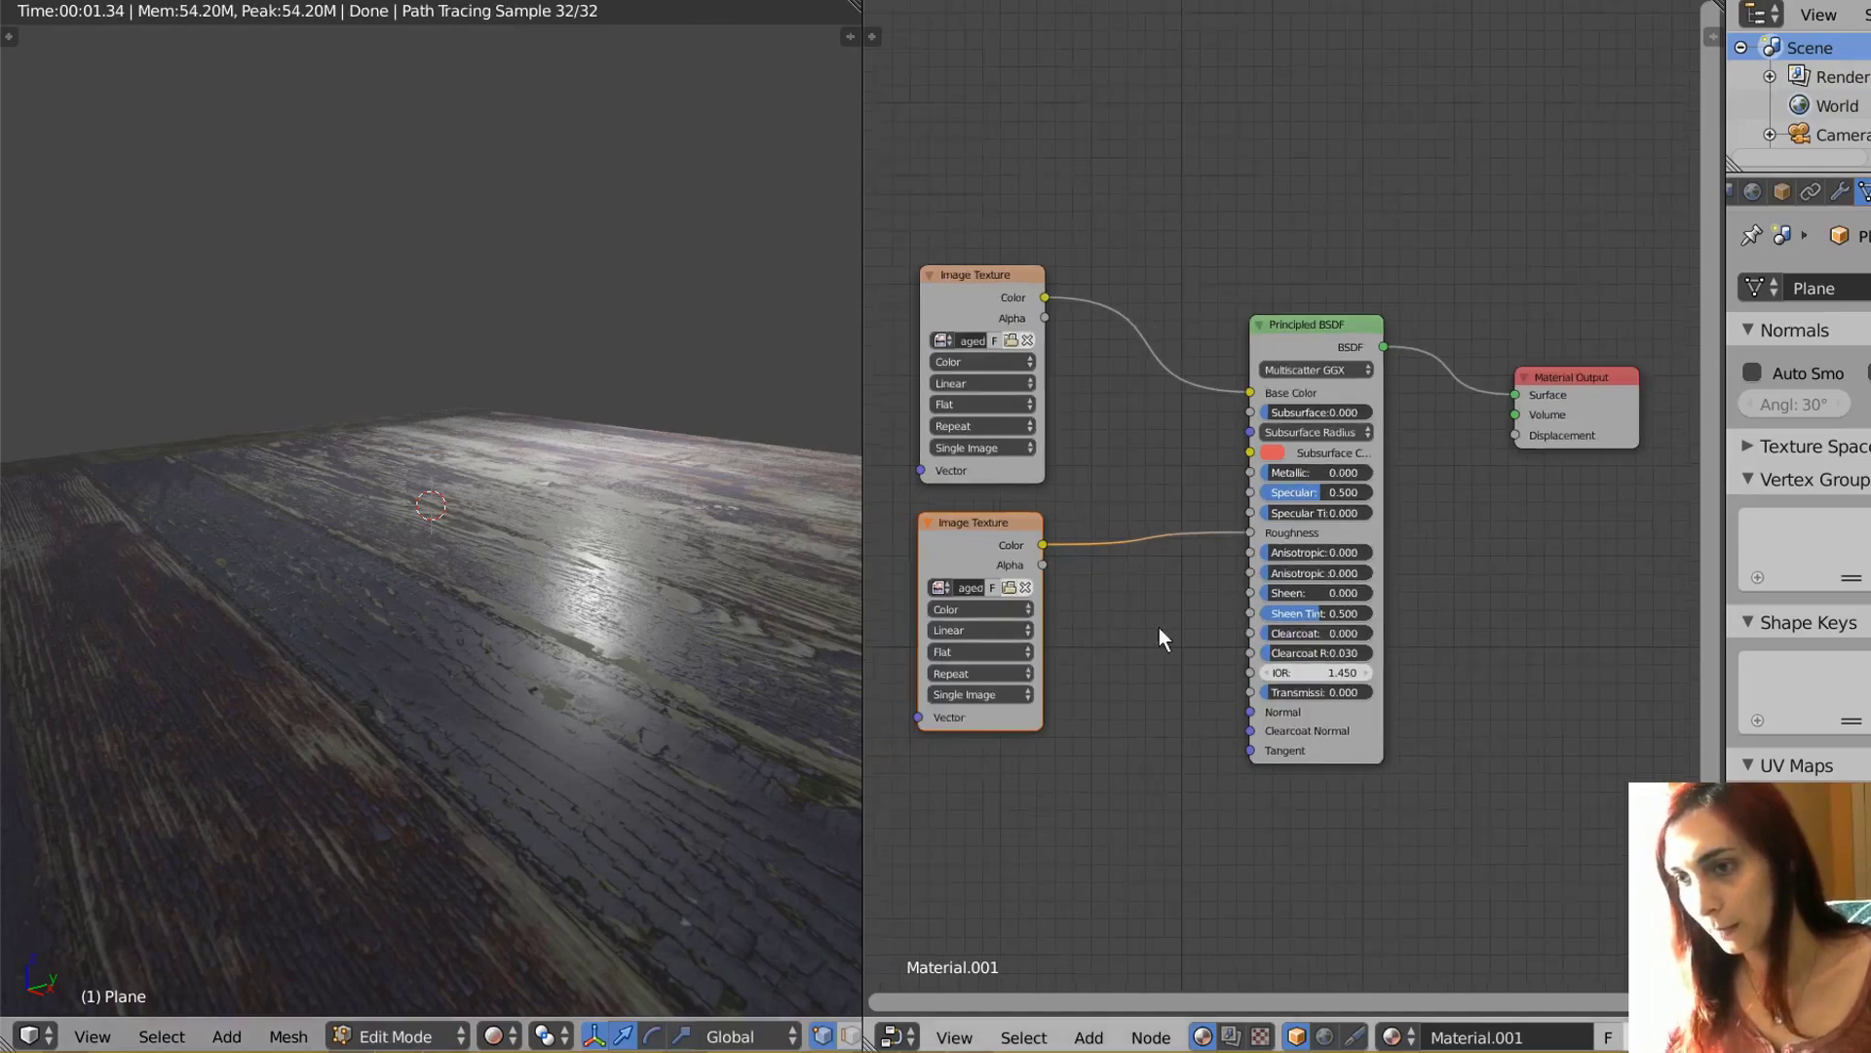
pyautogui.moveTo(682, 624)
pyautogui.mouseDown(button='middle')
pyautogui.moveTo(624, 616)
pyautogui.moveTo(605, 635)
pyautogui.mouseUp(button='middle')
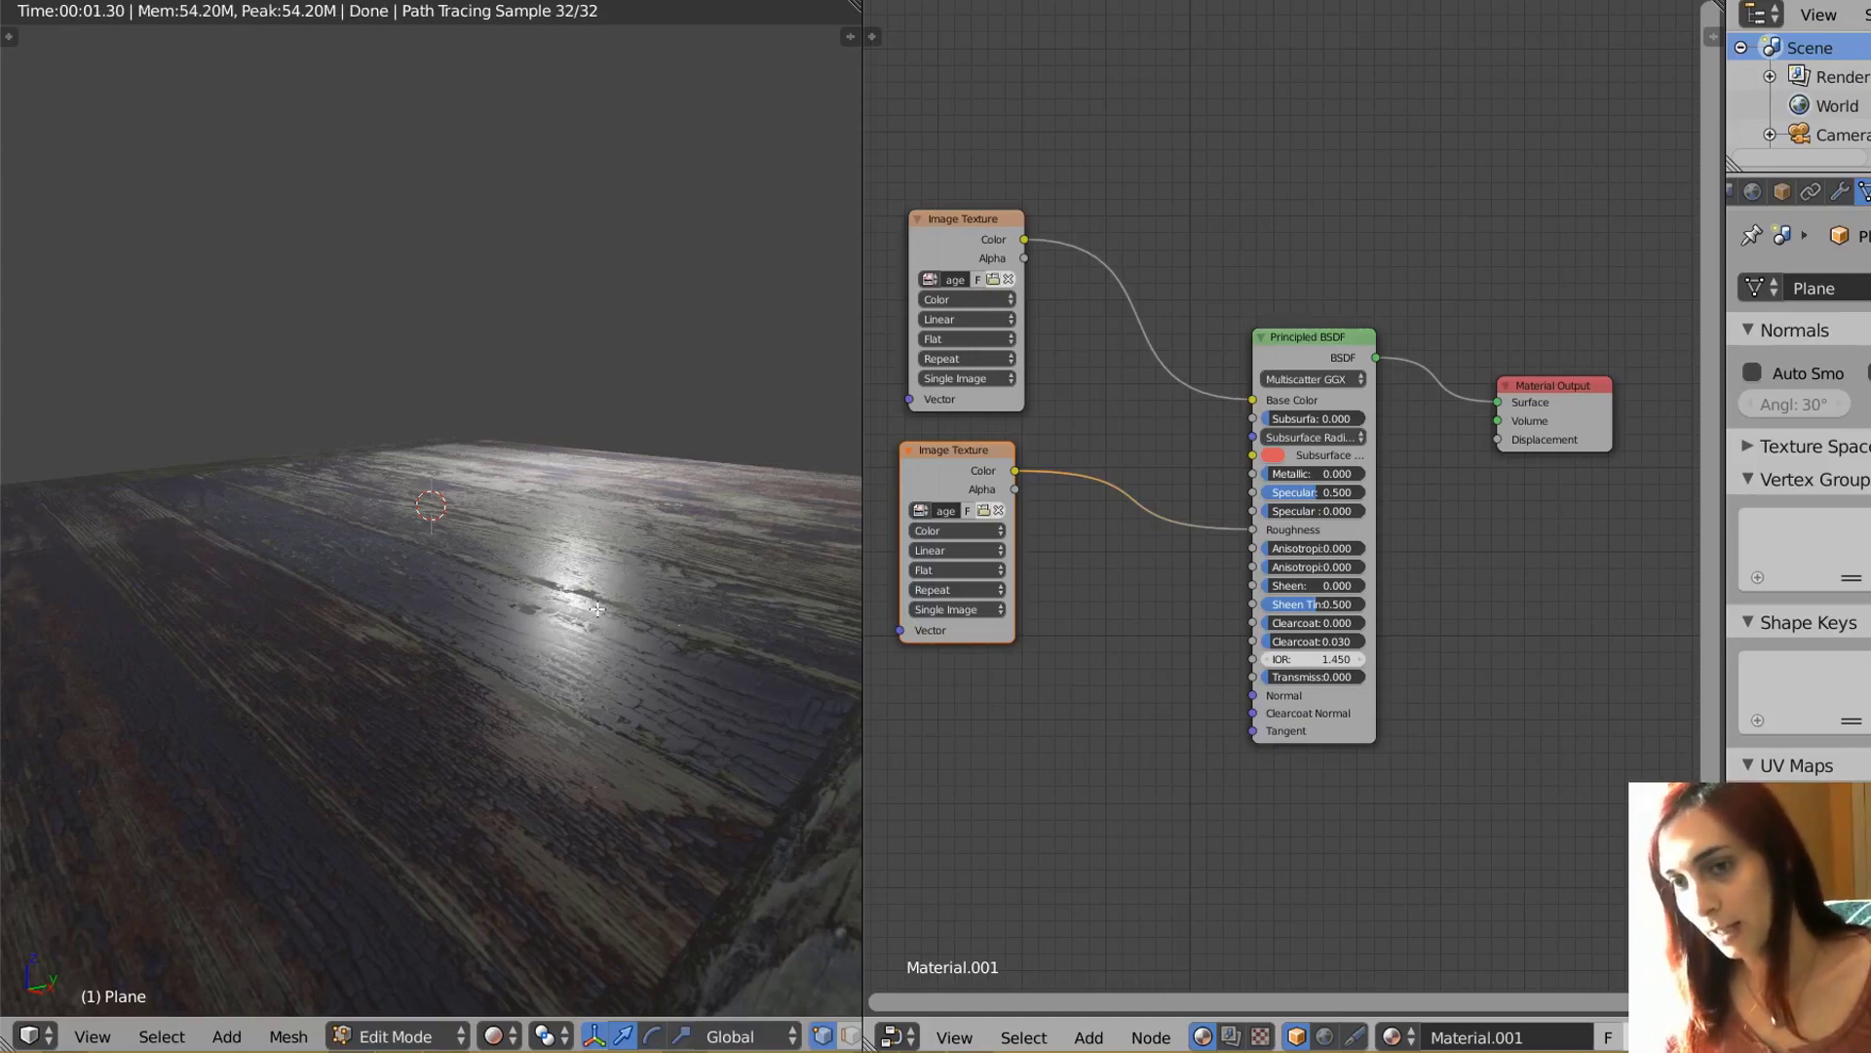
pyautogui.moveTo(597, 609)
pyautogui.mouseDown(button='middle')
pyautogui.moveTo(500, 634)
pyautogui.moveTo(499, 607)
pyautogui.mouseUp(button='middle')
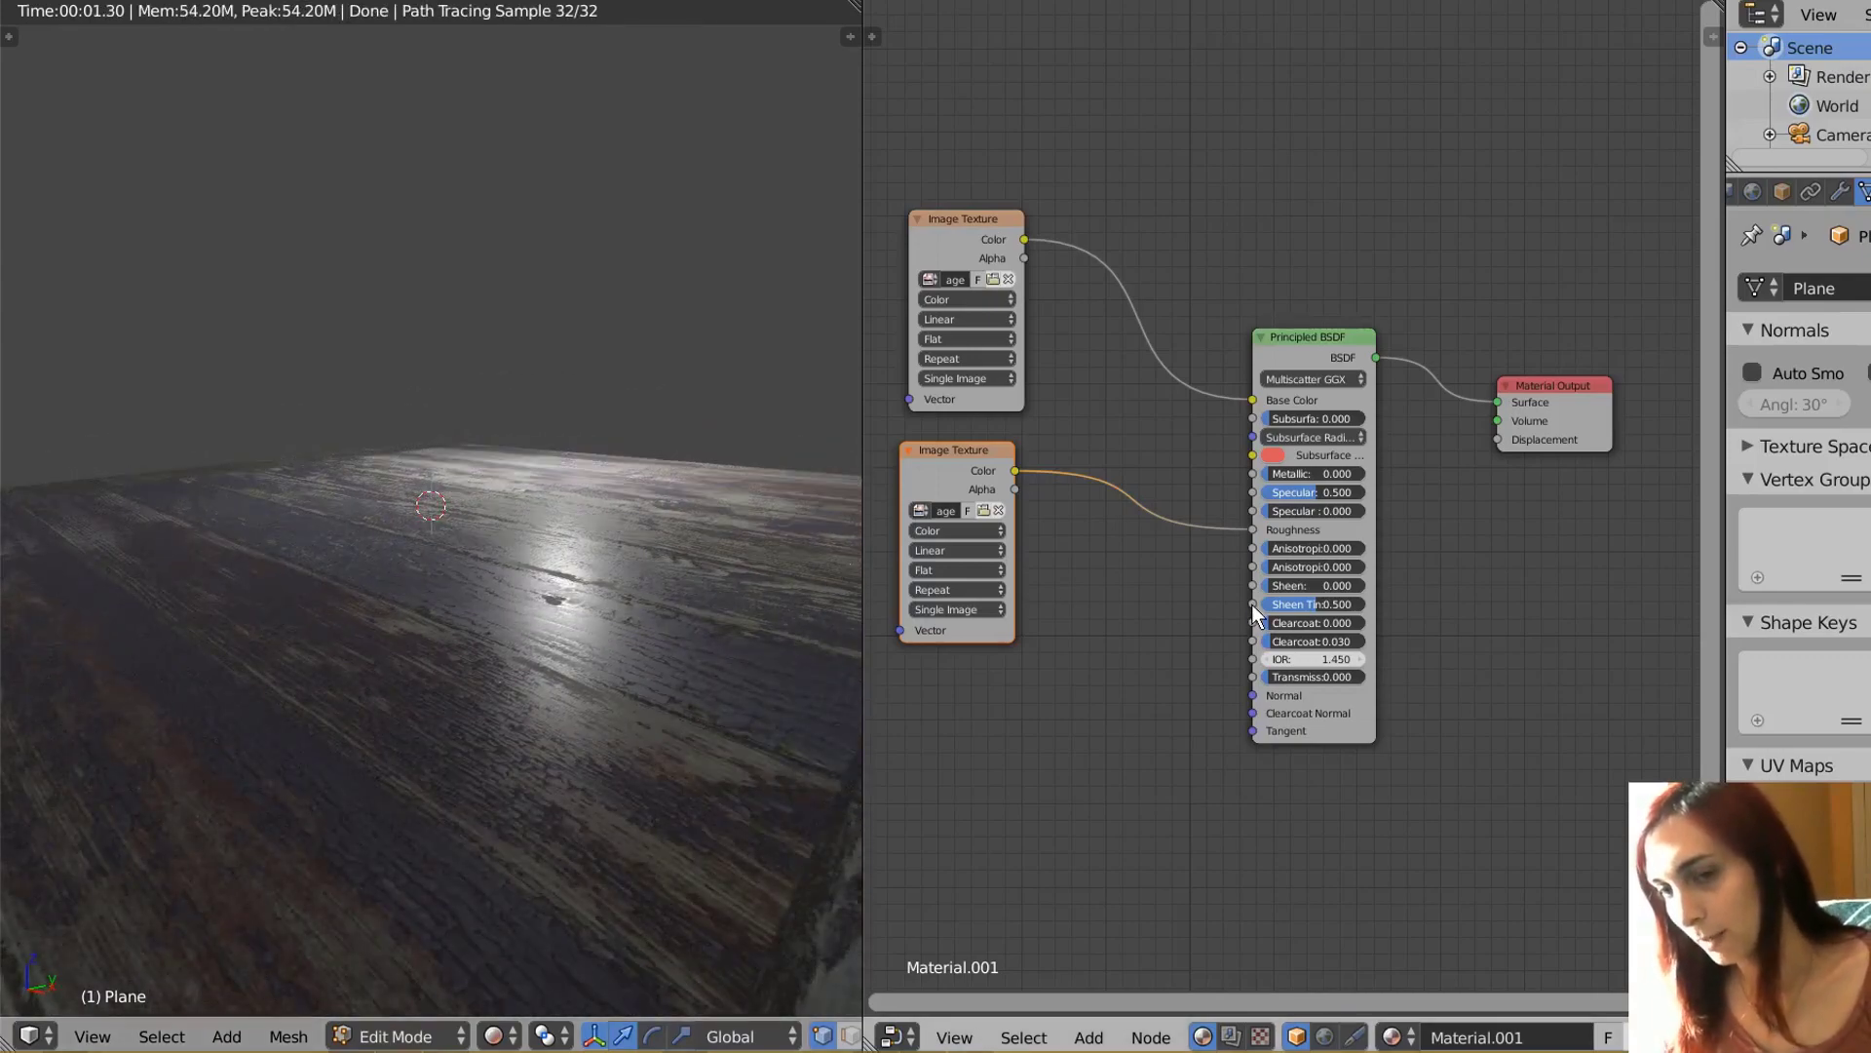
pyautogui.moveTo(614, 634); pyautogui.dragTo(640, 641, button='middle')
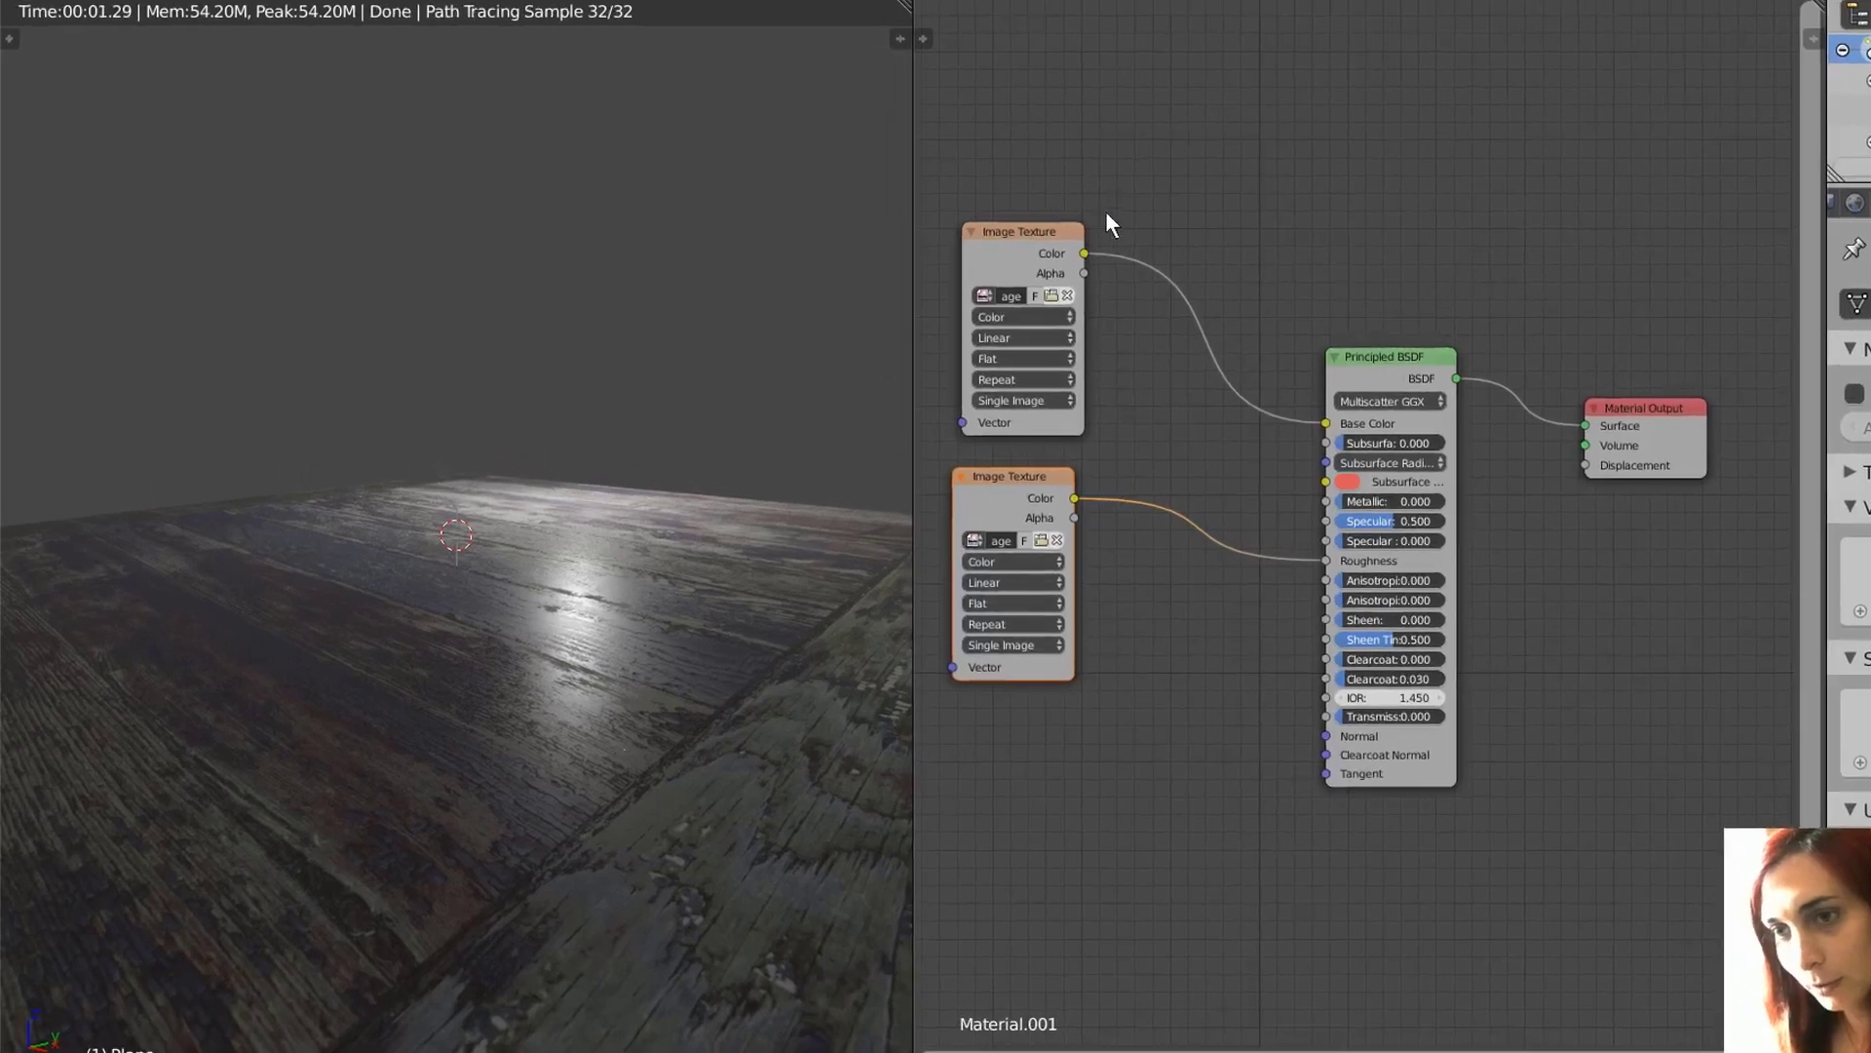
# - Add a third Image Texture node below the roughness texture and load agedplanks1-normal4-ue.png into it, leaving its Color output unconnected
pyautogui.hotkey('shift', 'a')
pyautogui.moveTo(1031, 757)
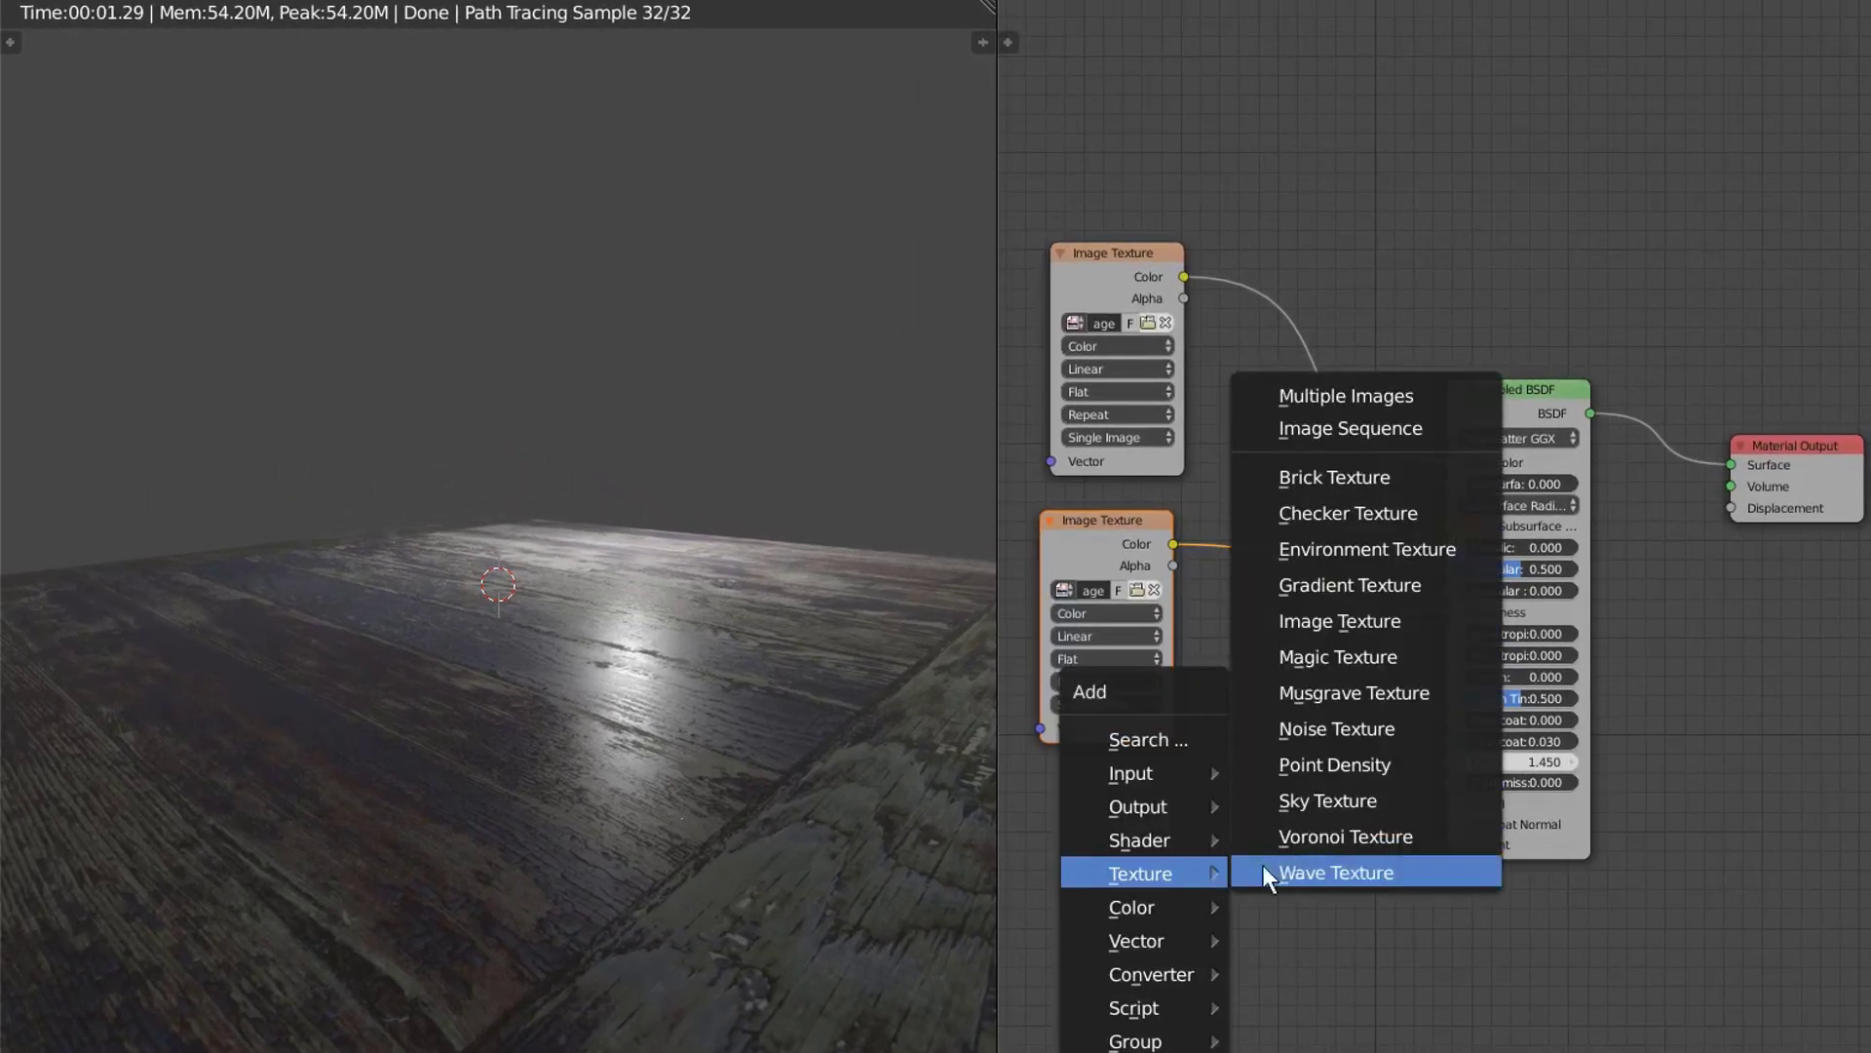
pyautogui.click(1365, 622)
pyautogui.click(1047, 798)
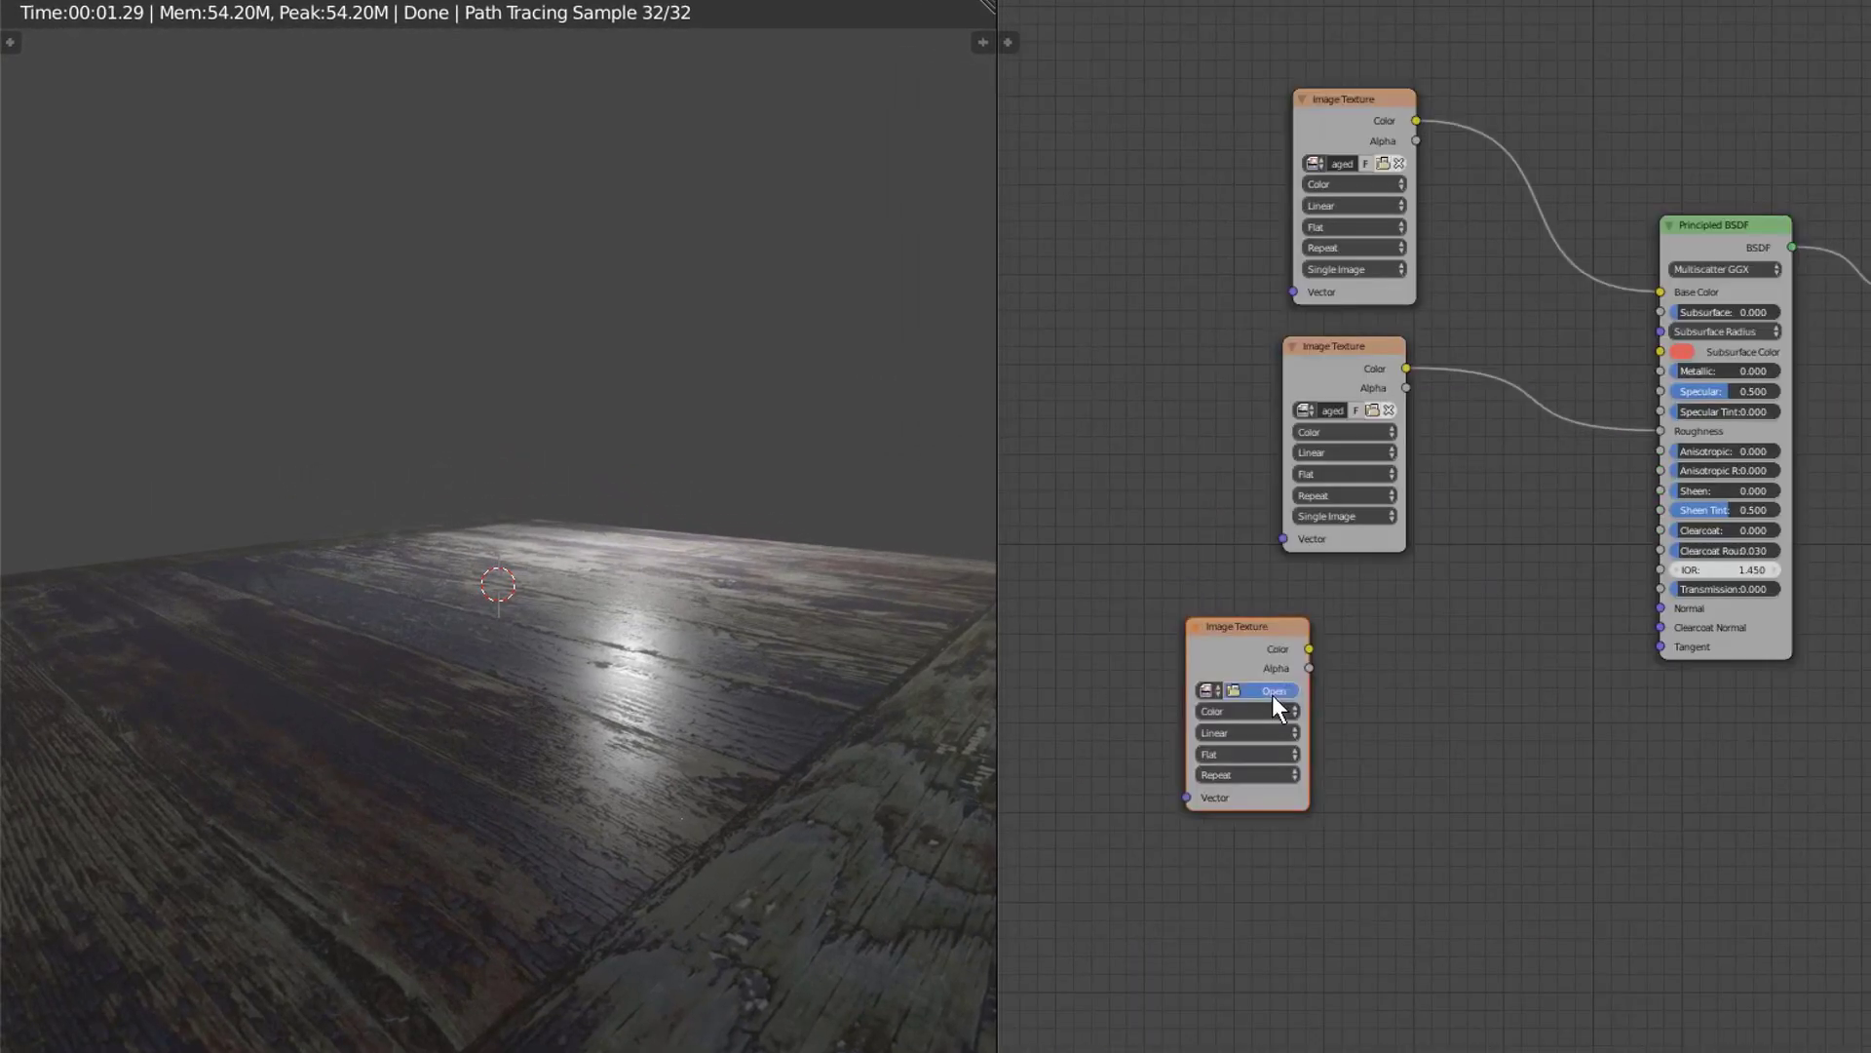
pyautogui.click(1272, 692)
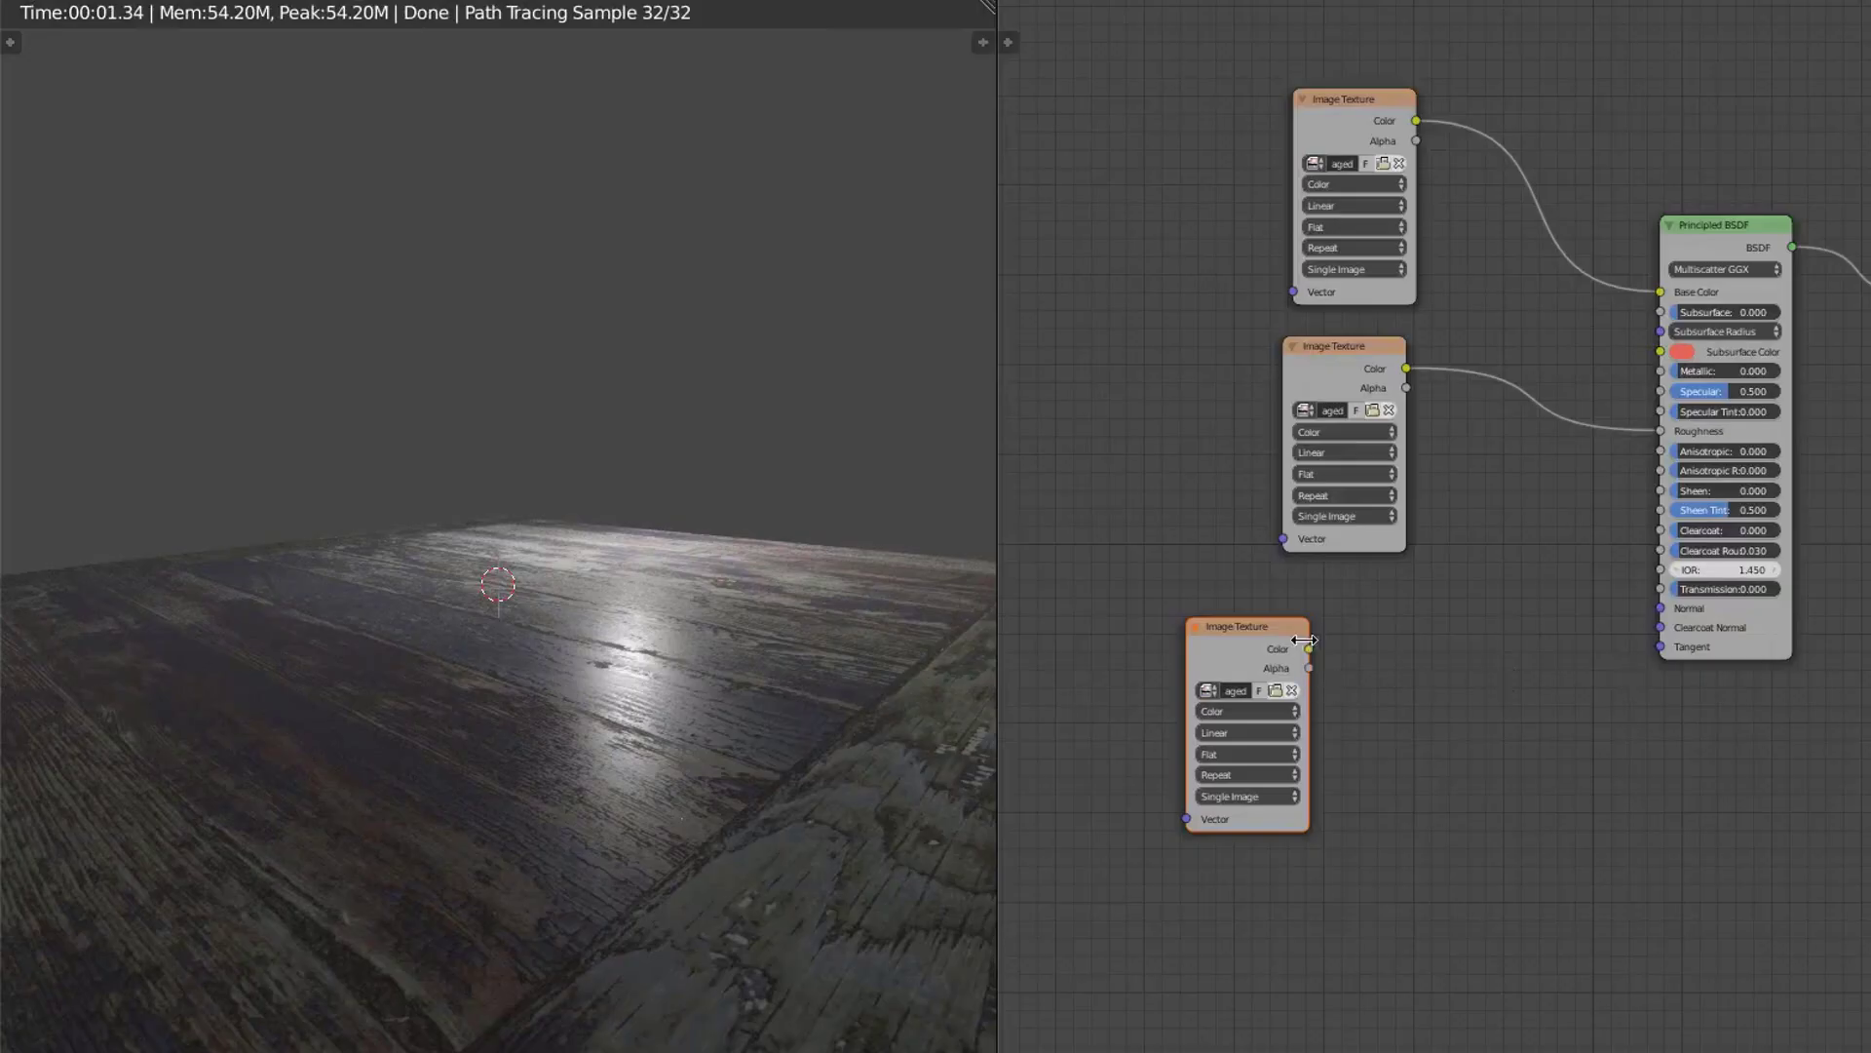
pyautogui.moveTo(1595, 635); pyautogui.dragTo(1309, 648)
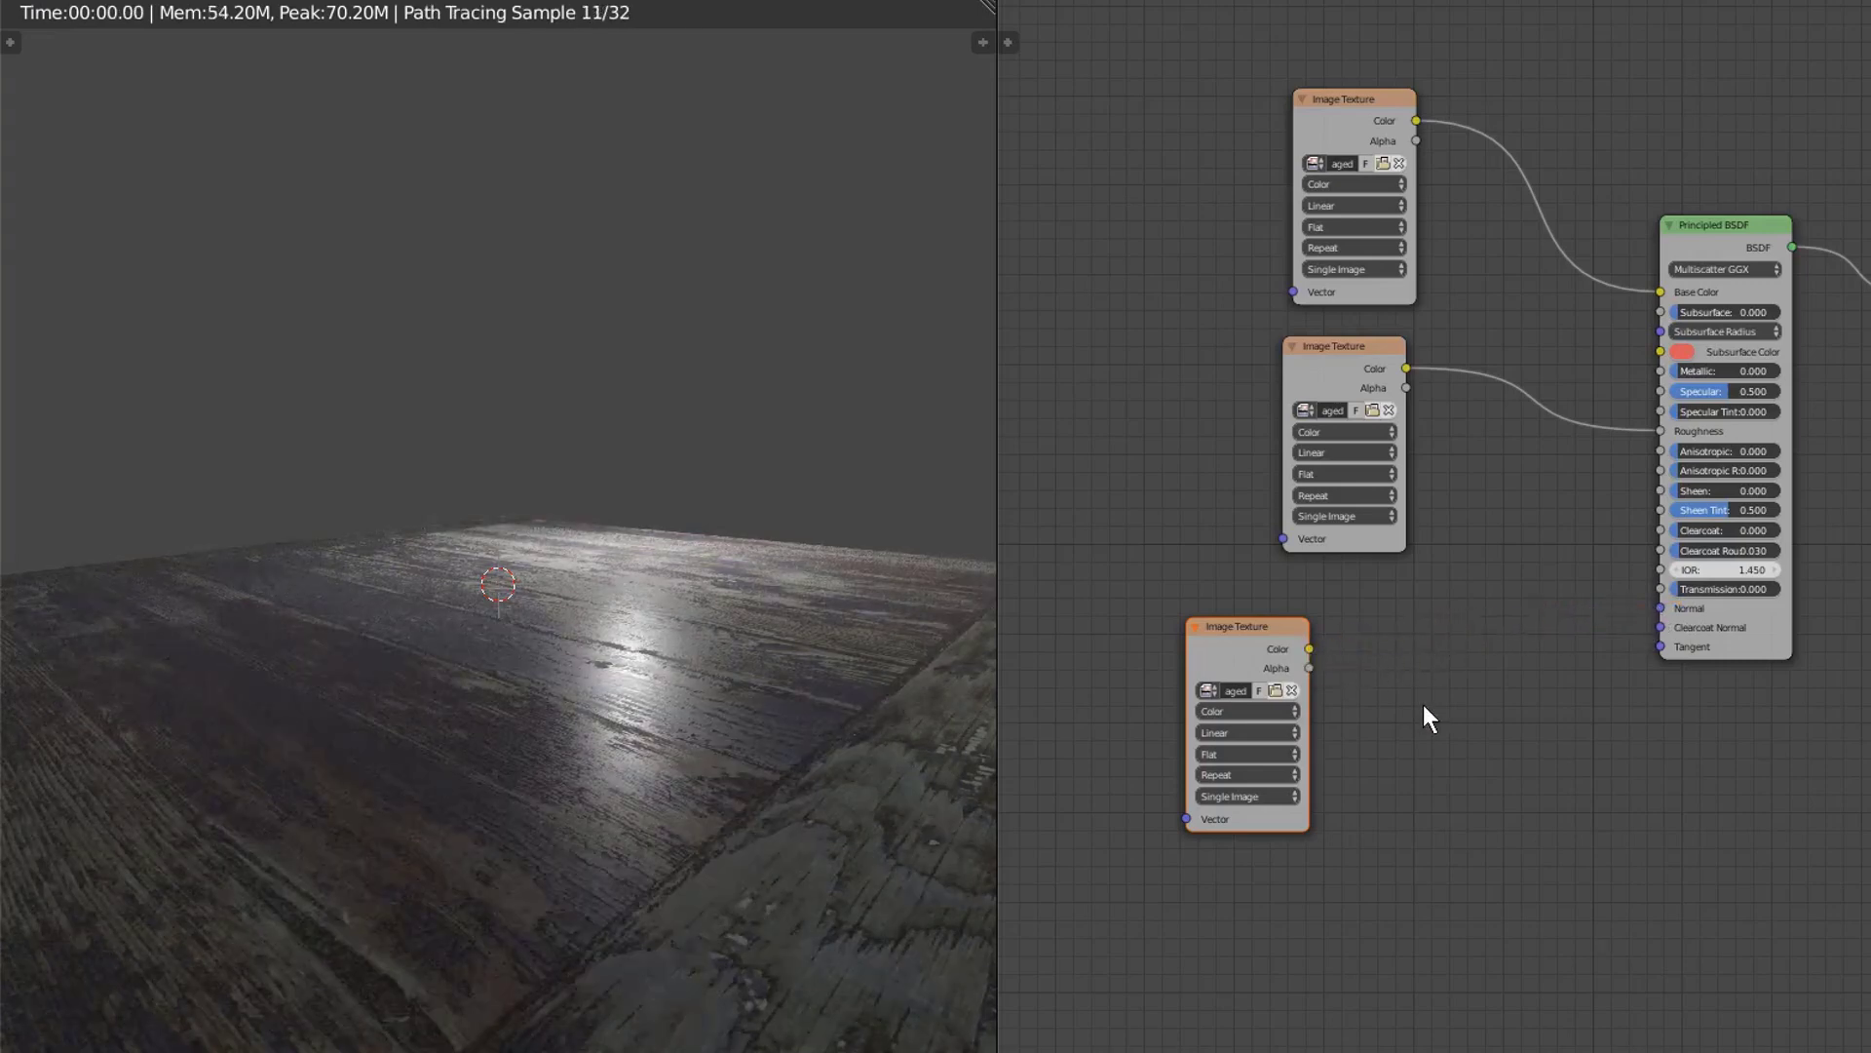
# - Add a Normal Map node, feed the third Image Texture's Color into its Color, and connect its Normal output to the Principled BSDF's Normal
pyautogui.hotkey('shift', 'a')
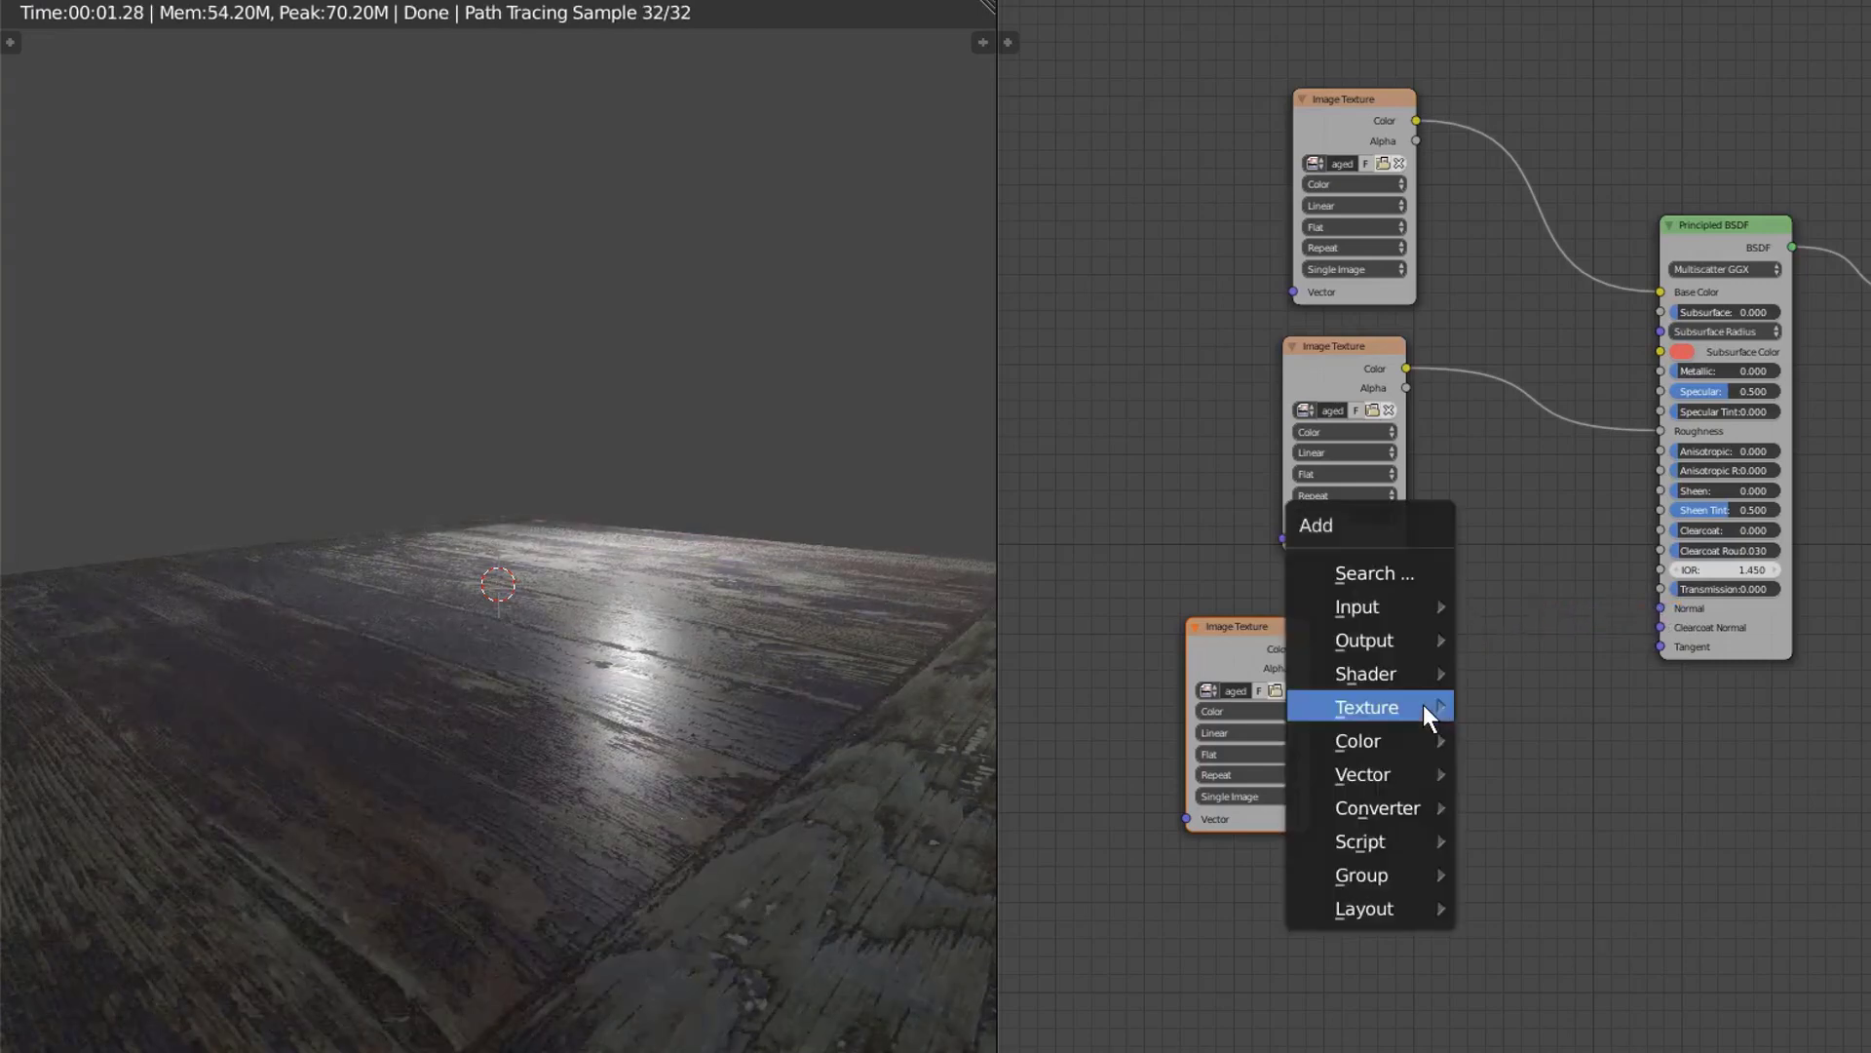
pyautogui.click(1394, 572)
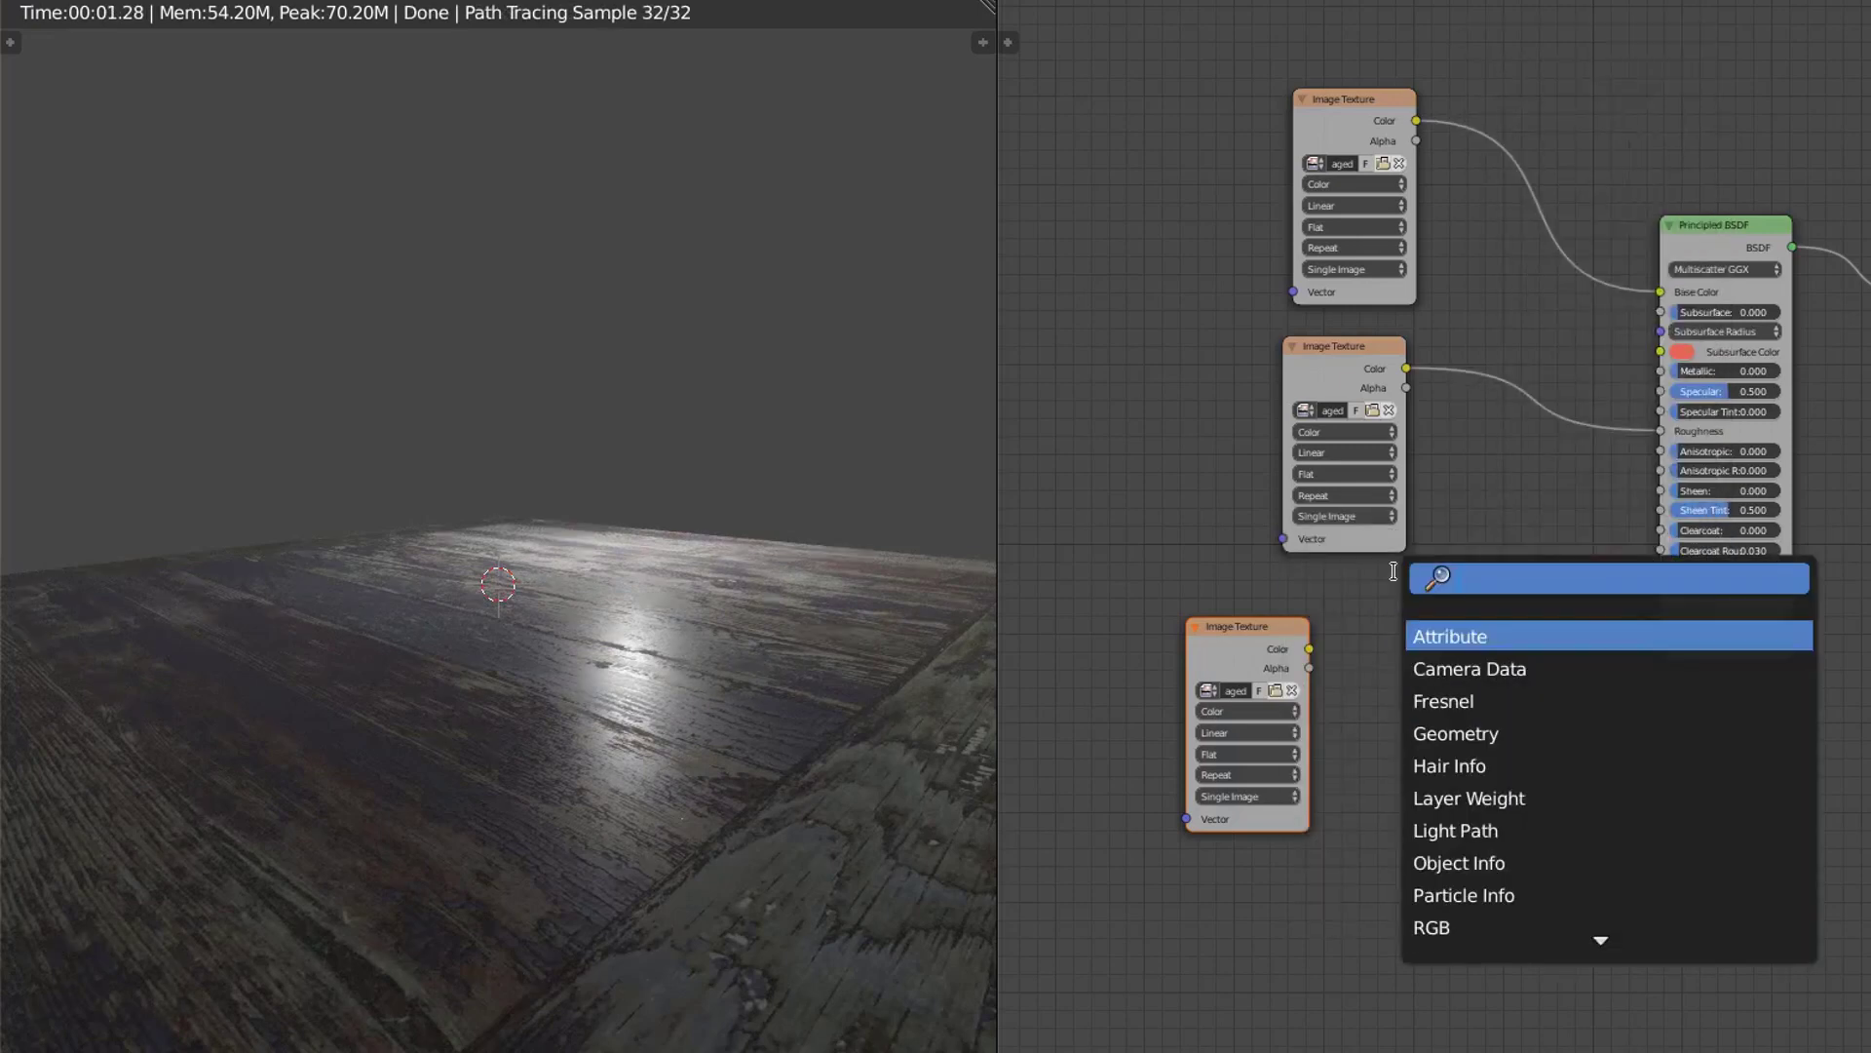
pyautogui.write('NO')
pyautogui.click(1559, 733)
pyautogui.scroll(5, 1591, 735)
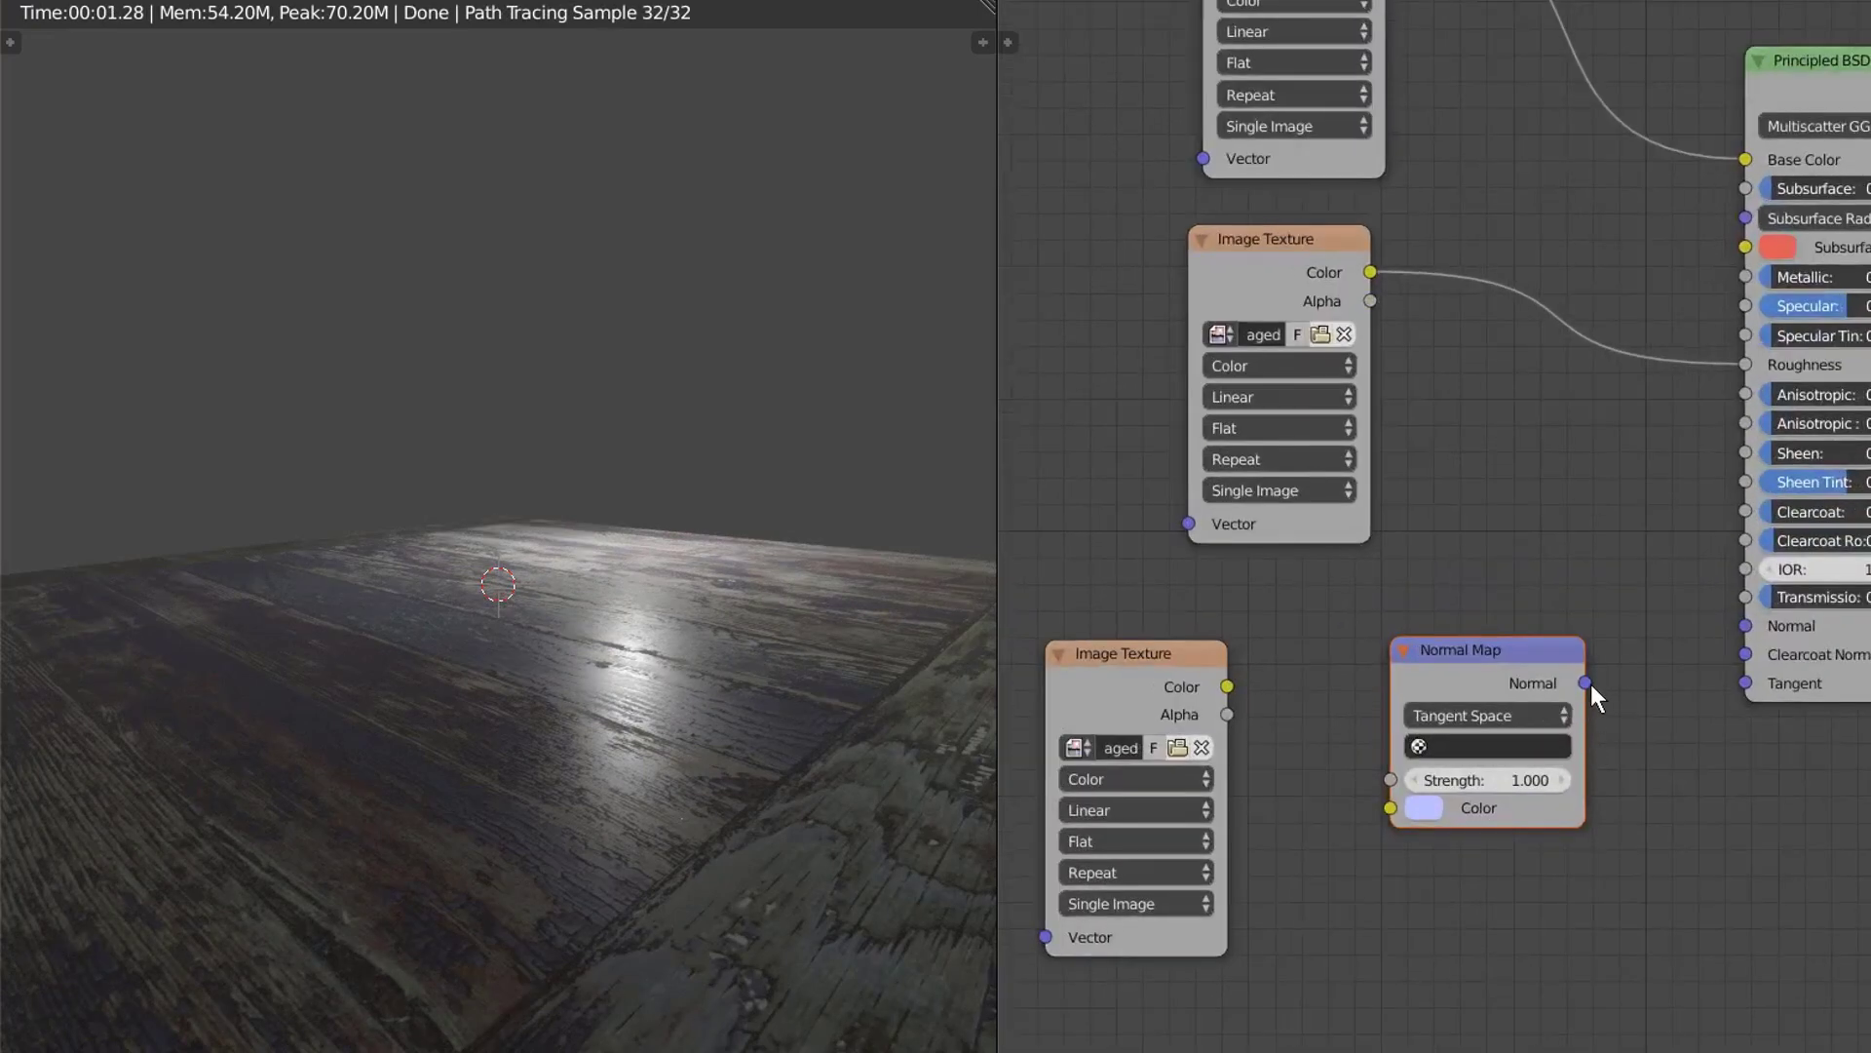
pyautogui.moveTo(1585, 682); pyautogui.dragTo(1744, 625)
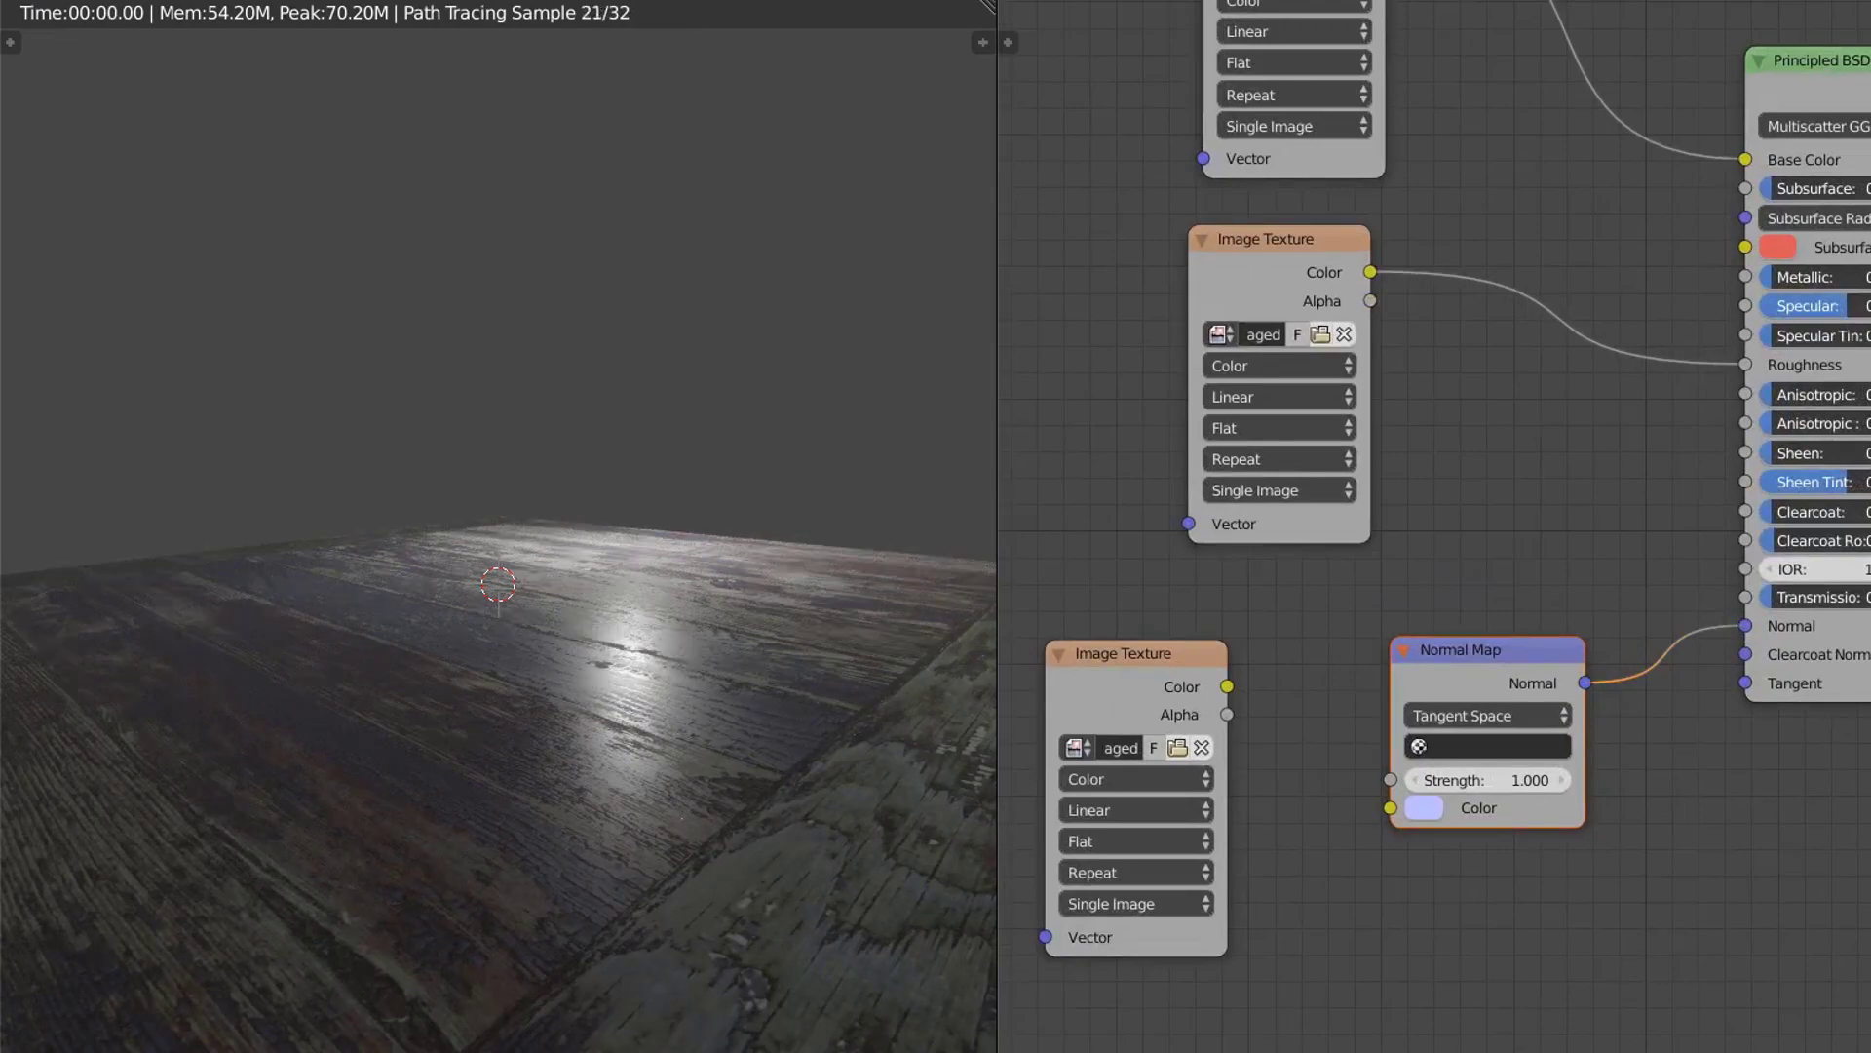
pyautogui.moveTo(1227, 686); pyautogui.dragTo(1390, 809)
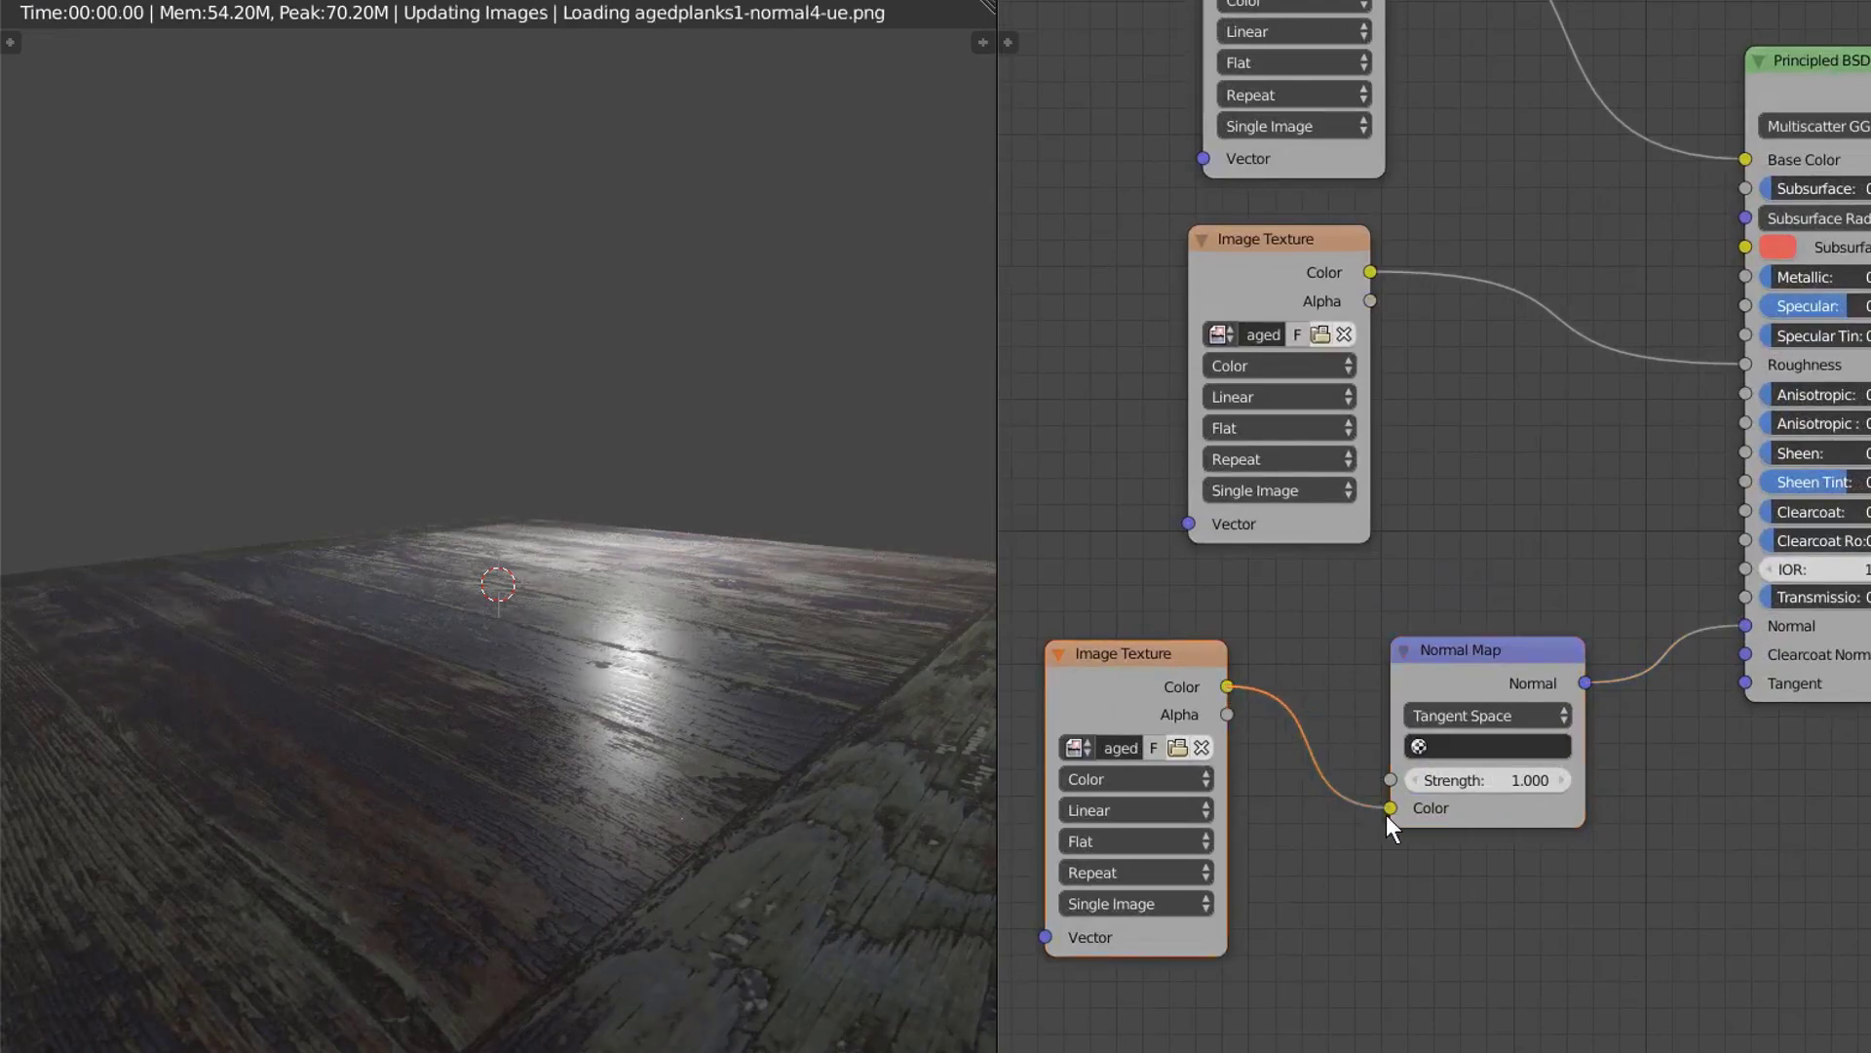
# - Set the normal texture's color space to Non-Color Data and inspect the plank relief from different angles
pyautogui.moveTo(673, 743); pyautogui.dragTo(664, 743, button='middle')
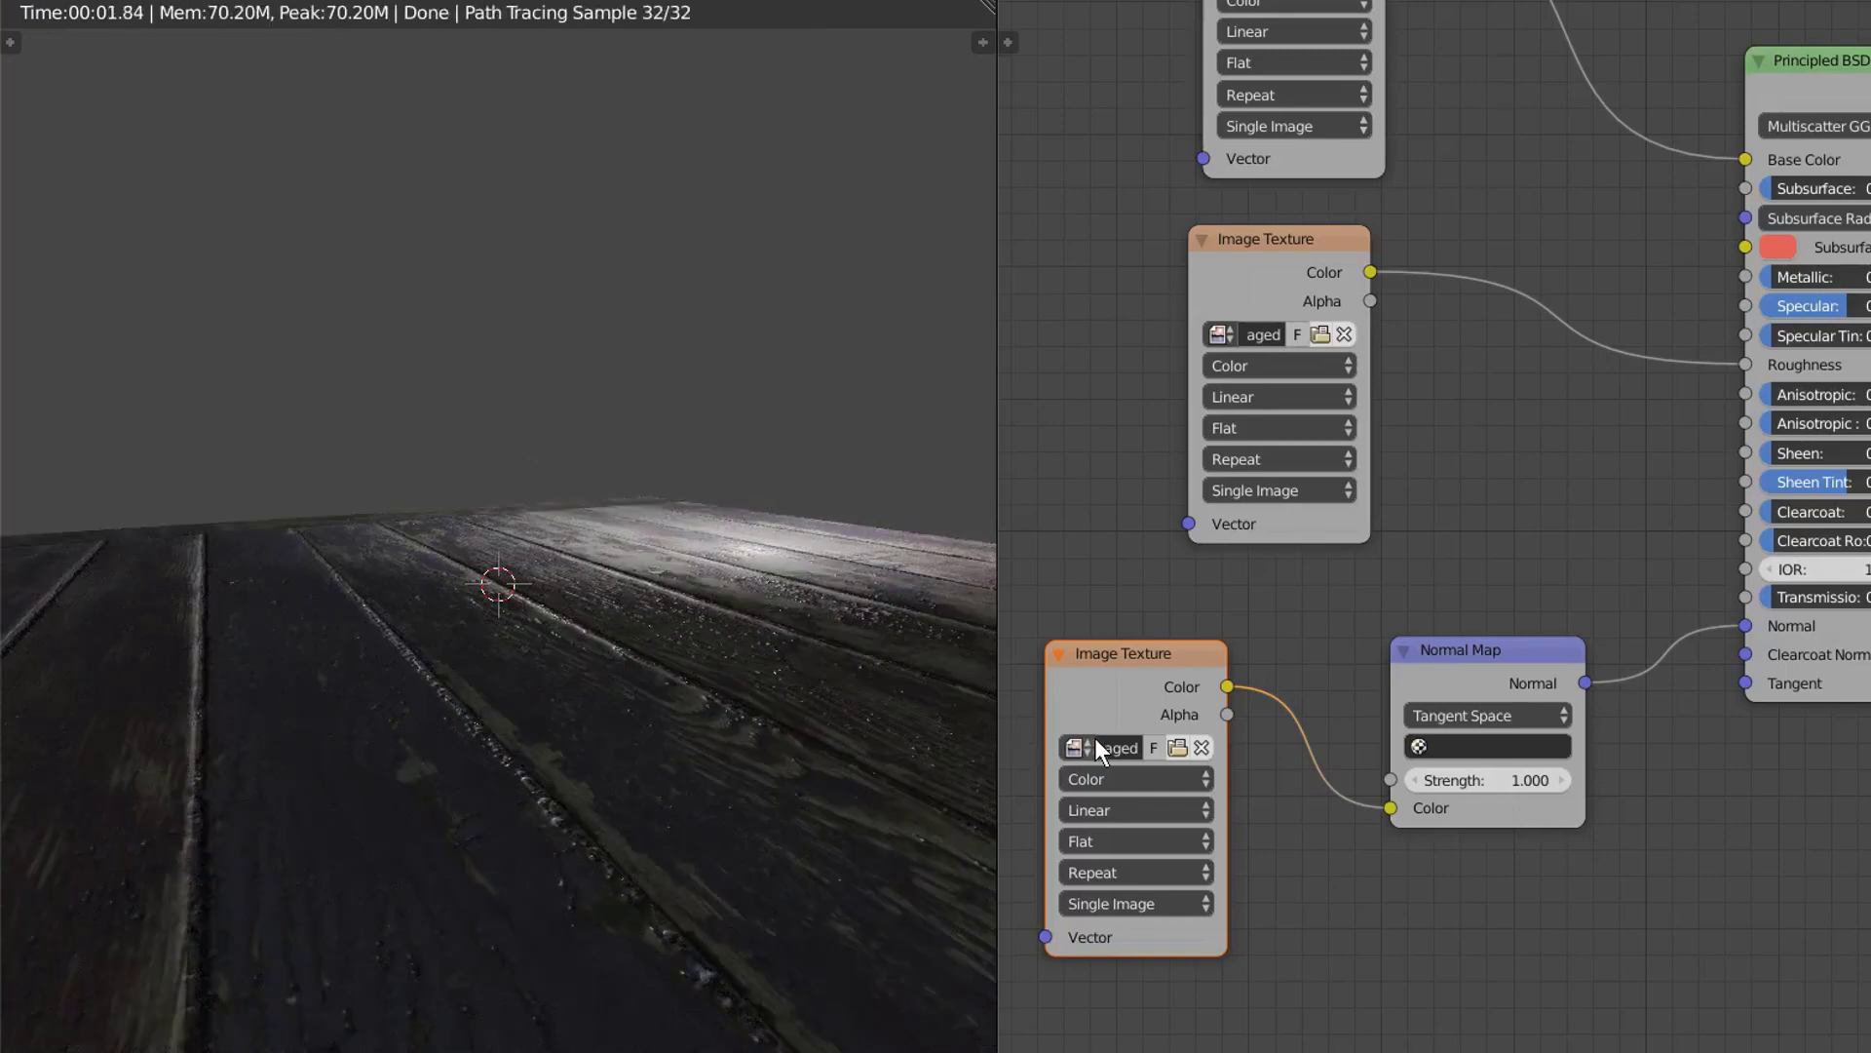
pyautogui.moveTo(1156, 675)
pyautogui.mouseDown()
pyautogui.moveTo(1213, 653)
pyautogui.moveTo(1158, 669)
pyautogui.mouseUp()
pyautogui.click(1179, 775)
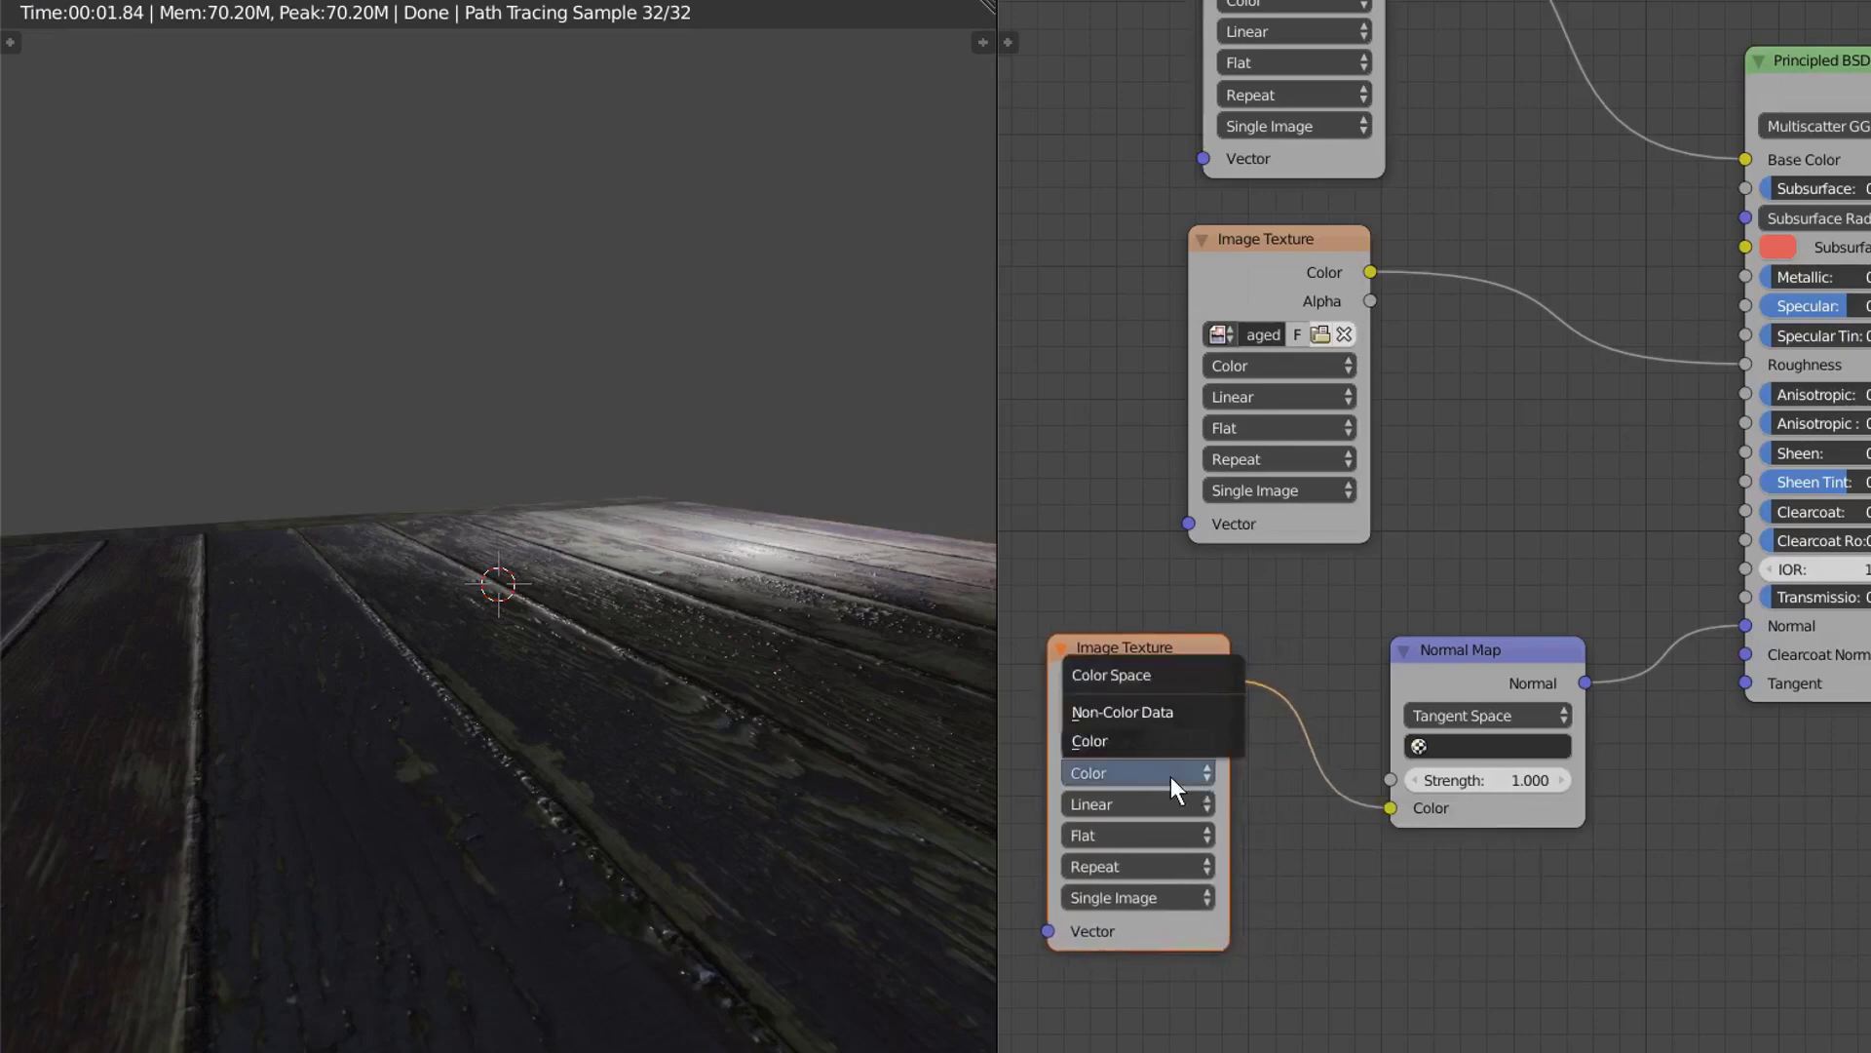
pyautogui.click(1162, 714)
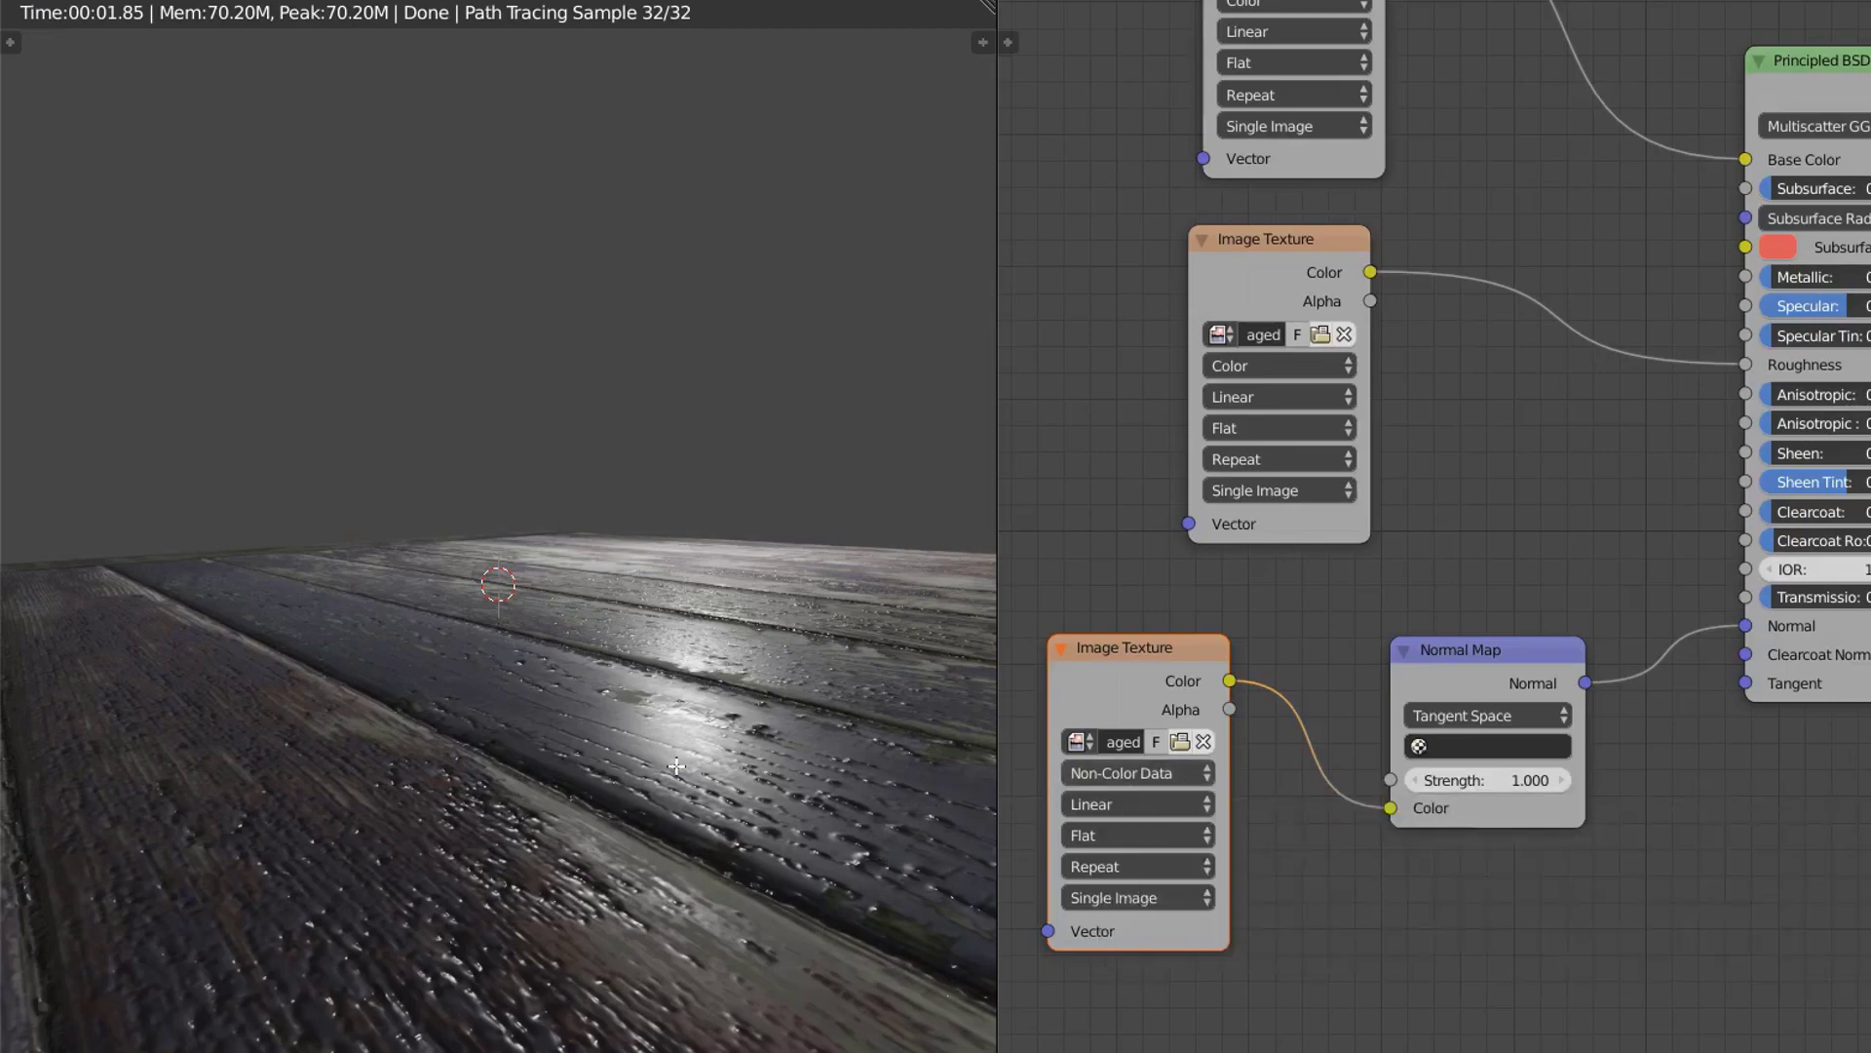
pyautogui.moveTo(679, 767)
pyautogui.mouseDown(button='middle')
pyautogui.moveTo(684, 792)
pyautogui.moveTo(769, 807)
pyautogui.moveTo(727, 821)
pyautogui.mouseUp(button='middle')
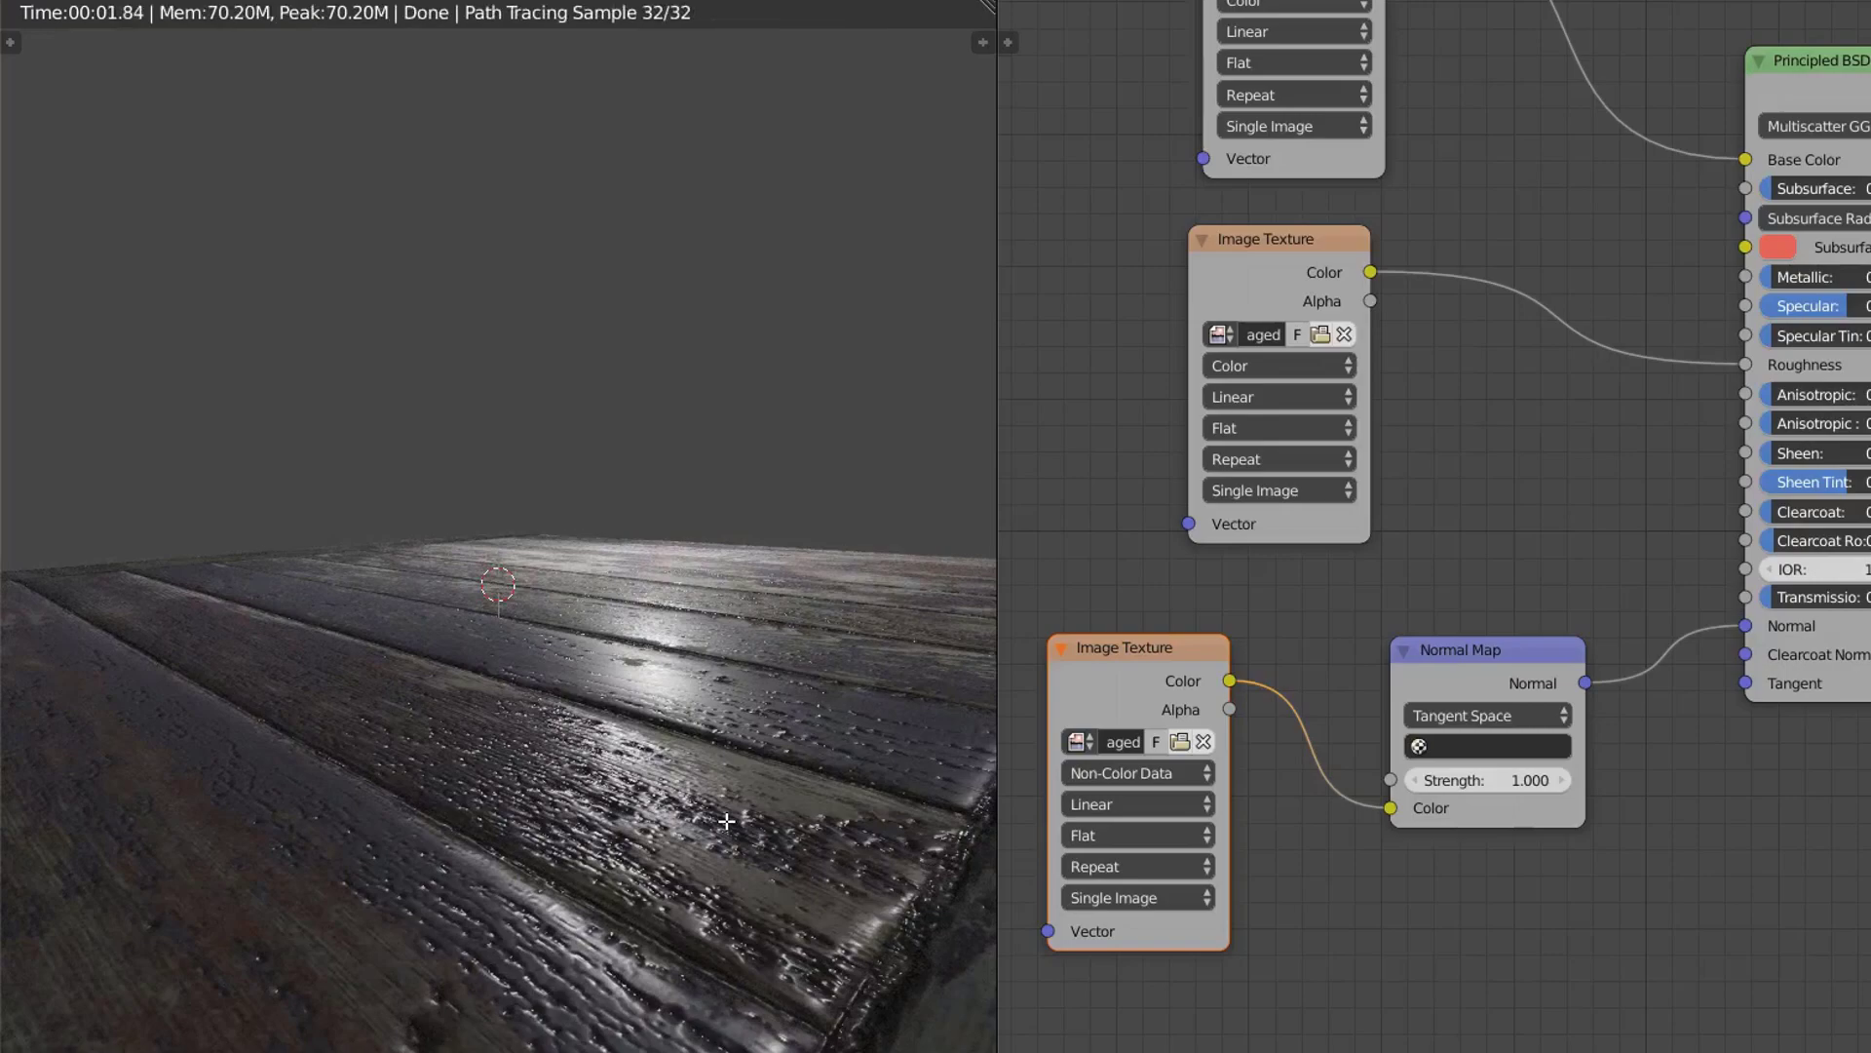
pyautogui.moveTo(722, 804); pyautogui.dragTo(736, 809, button='middle')
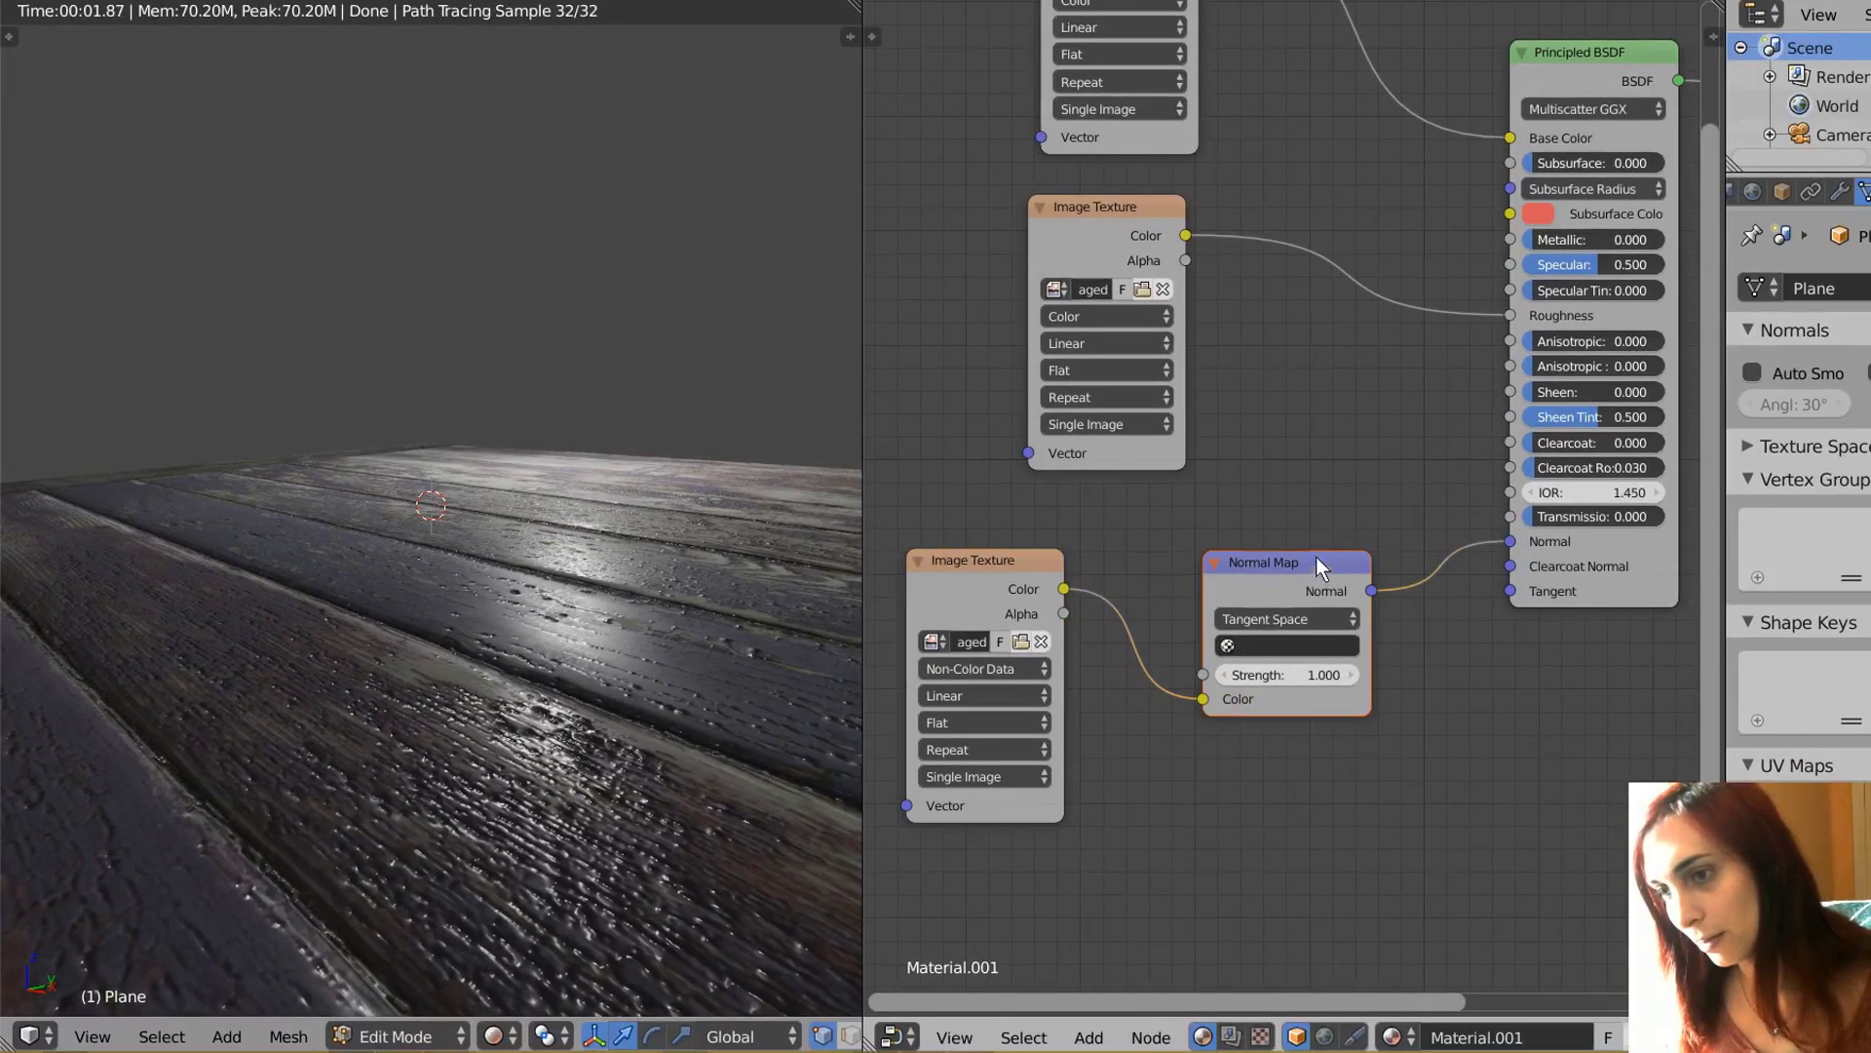
# - Move the Normal Map node slightly closer to the Principled BSDF and try Strength values of 0.2 and 0.15 before settling on 0.1
pyautogui.moveTo(1456, 645); pyautogui.dragTo(1478, 639)
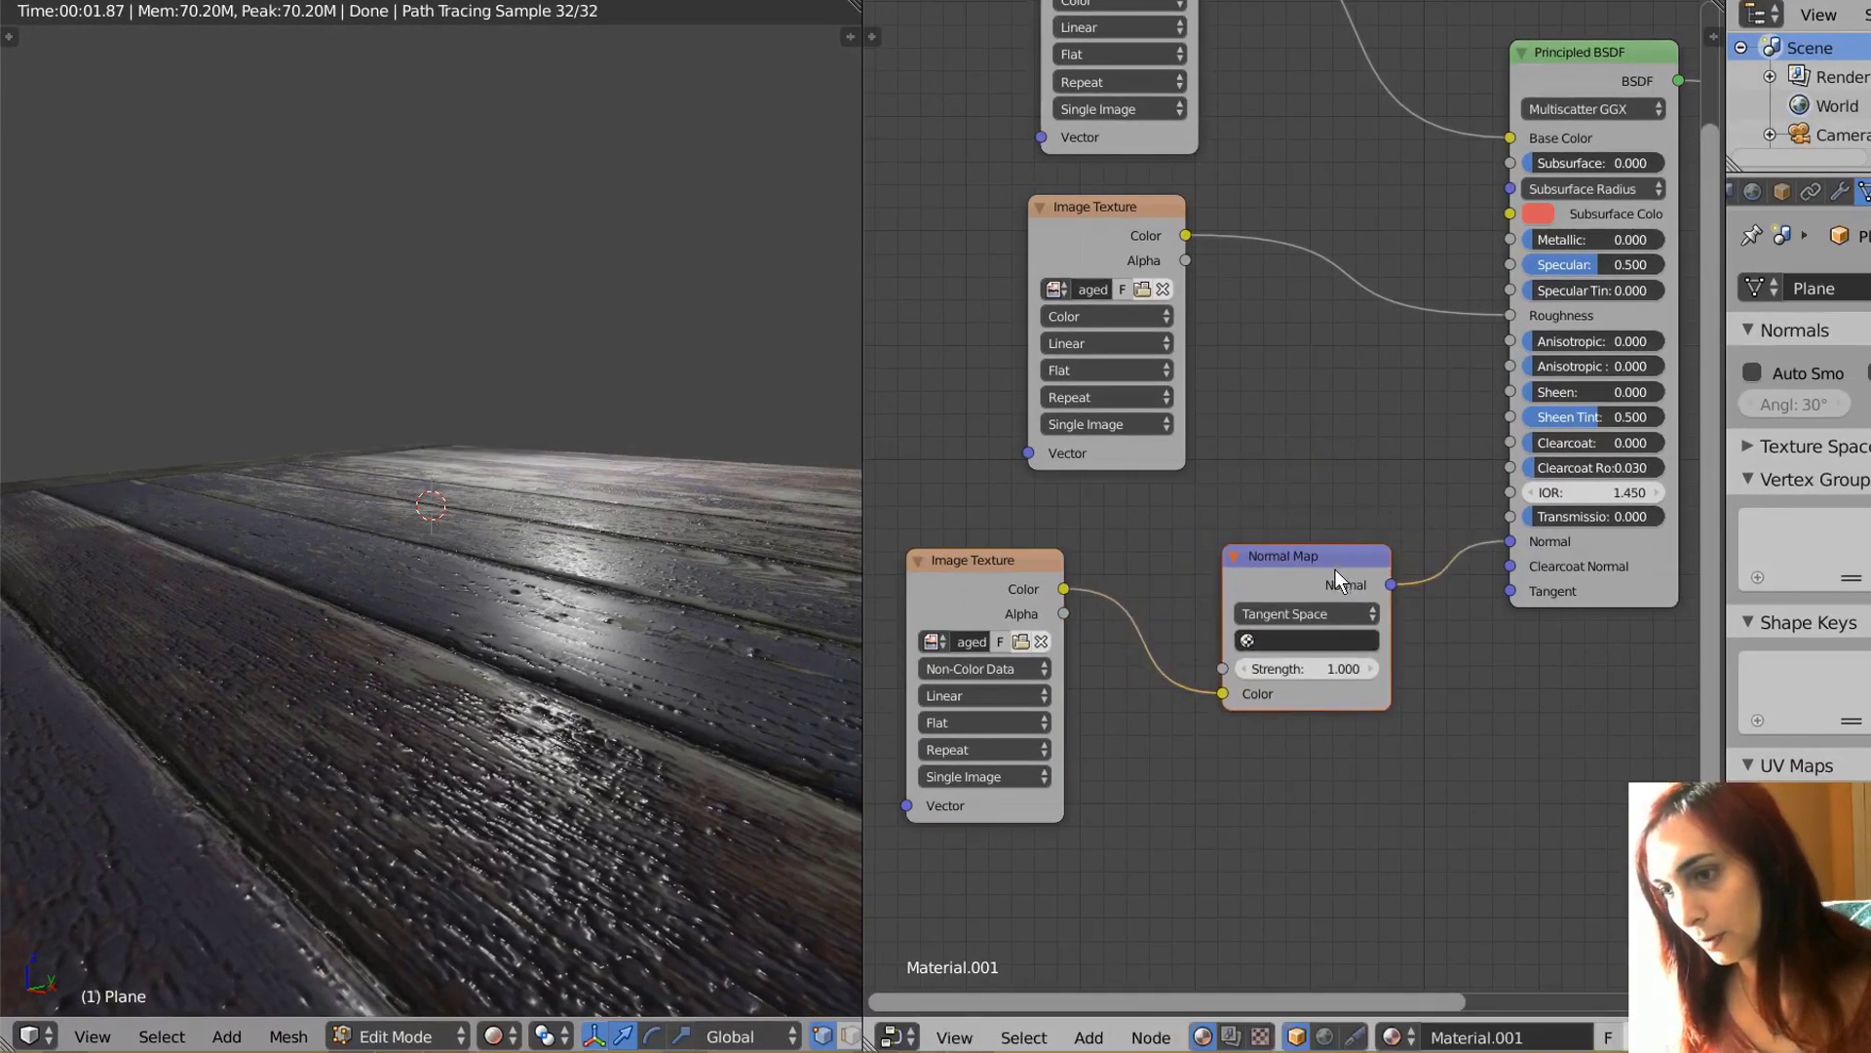
pyautogui.click(1334, 672)
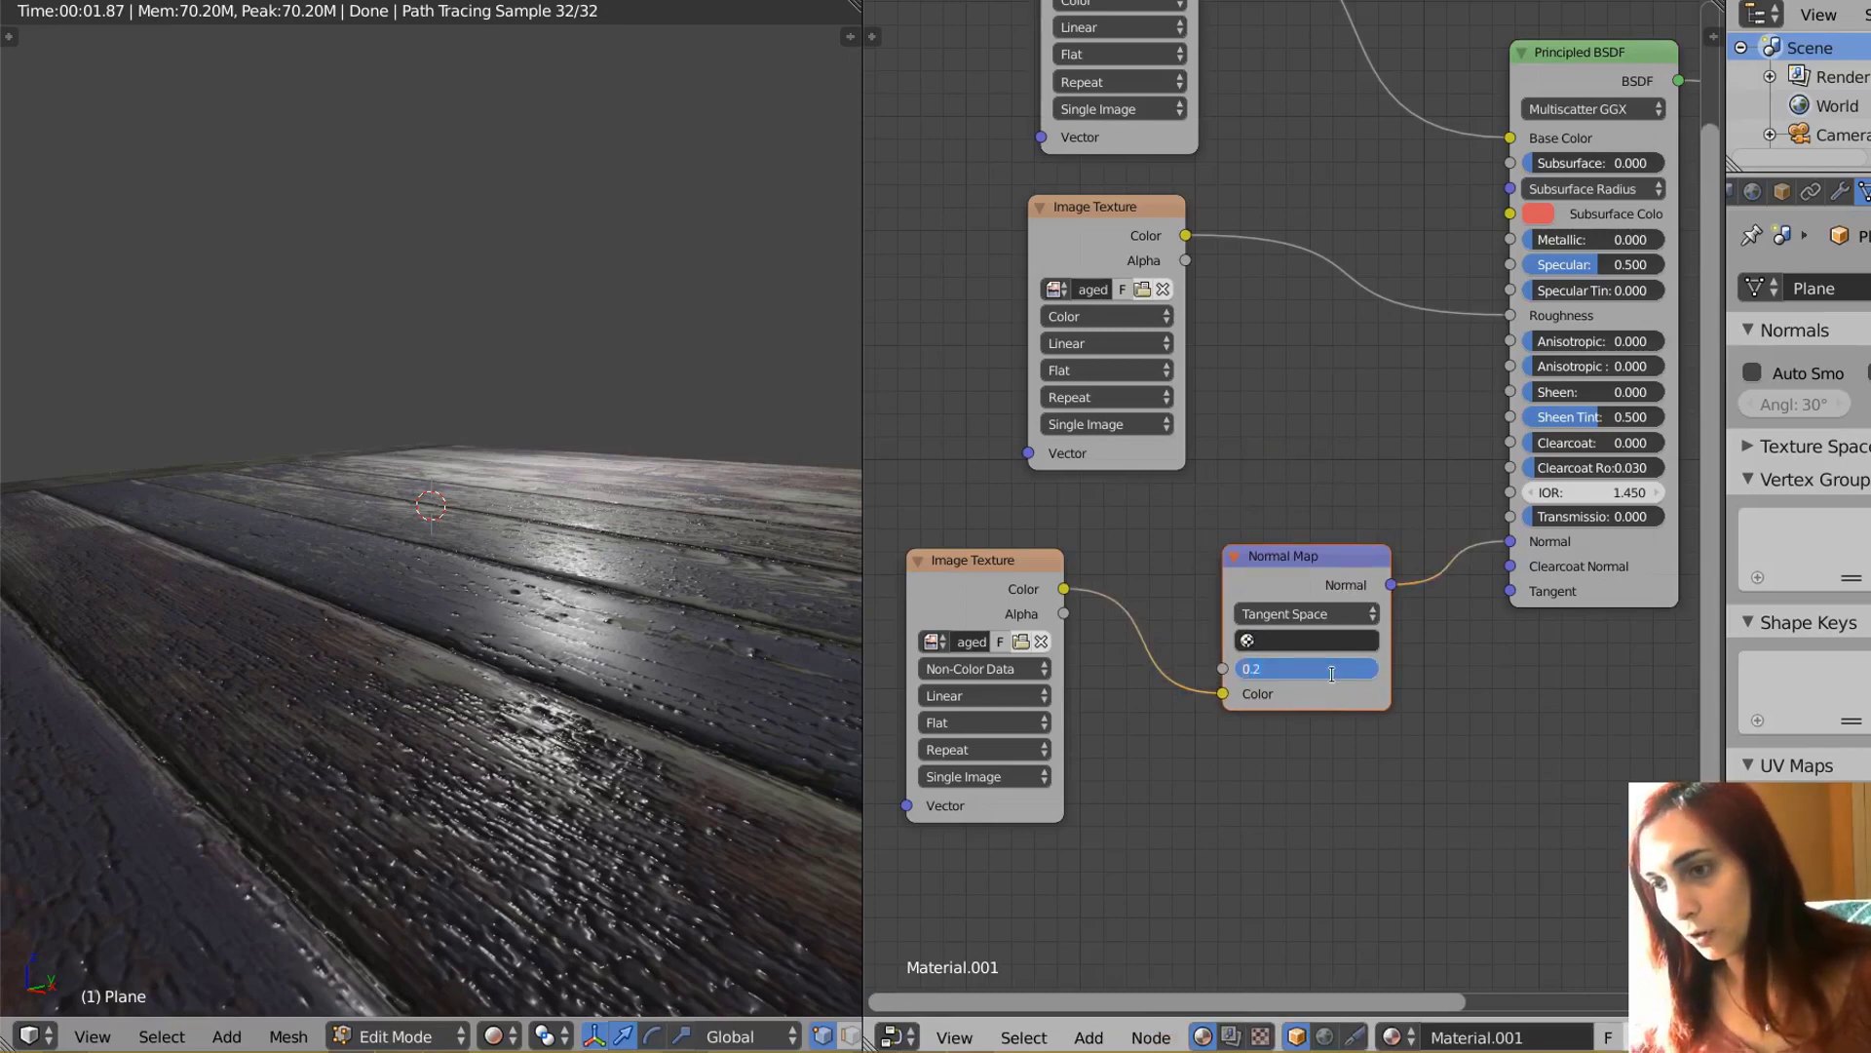
pyautogui.press('Return')
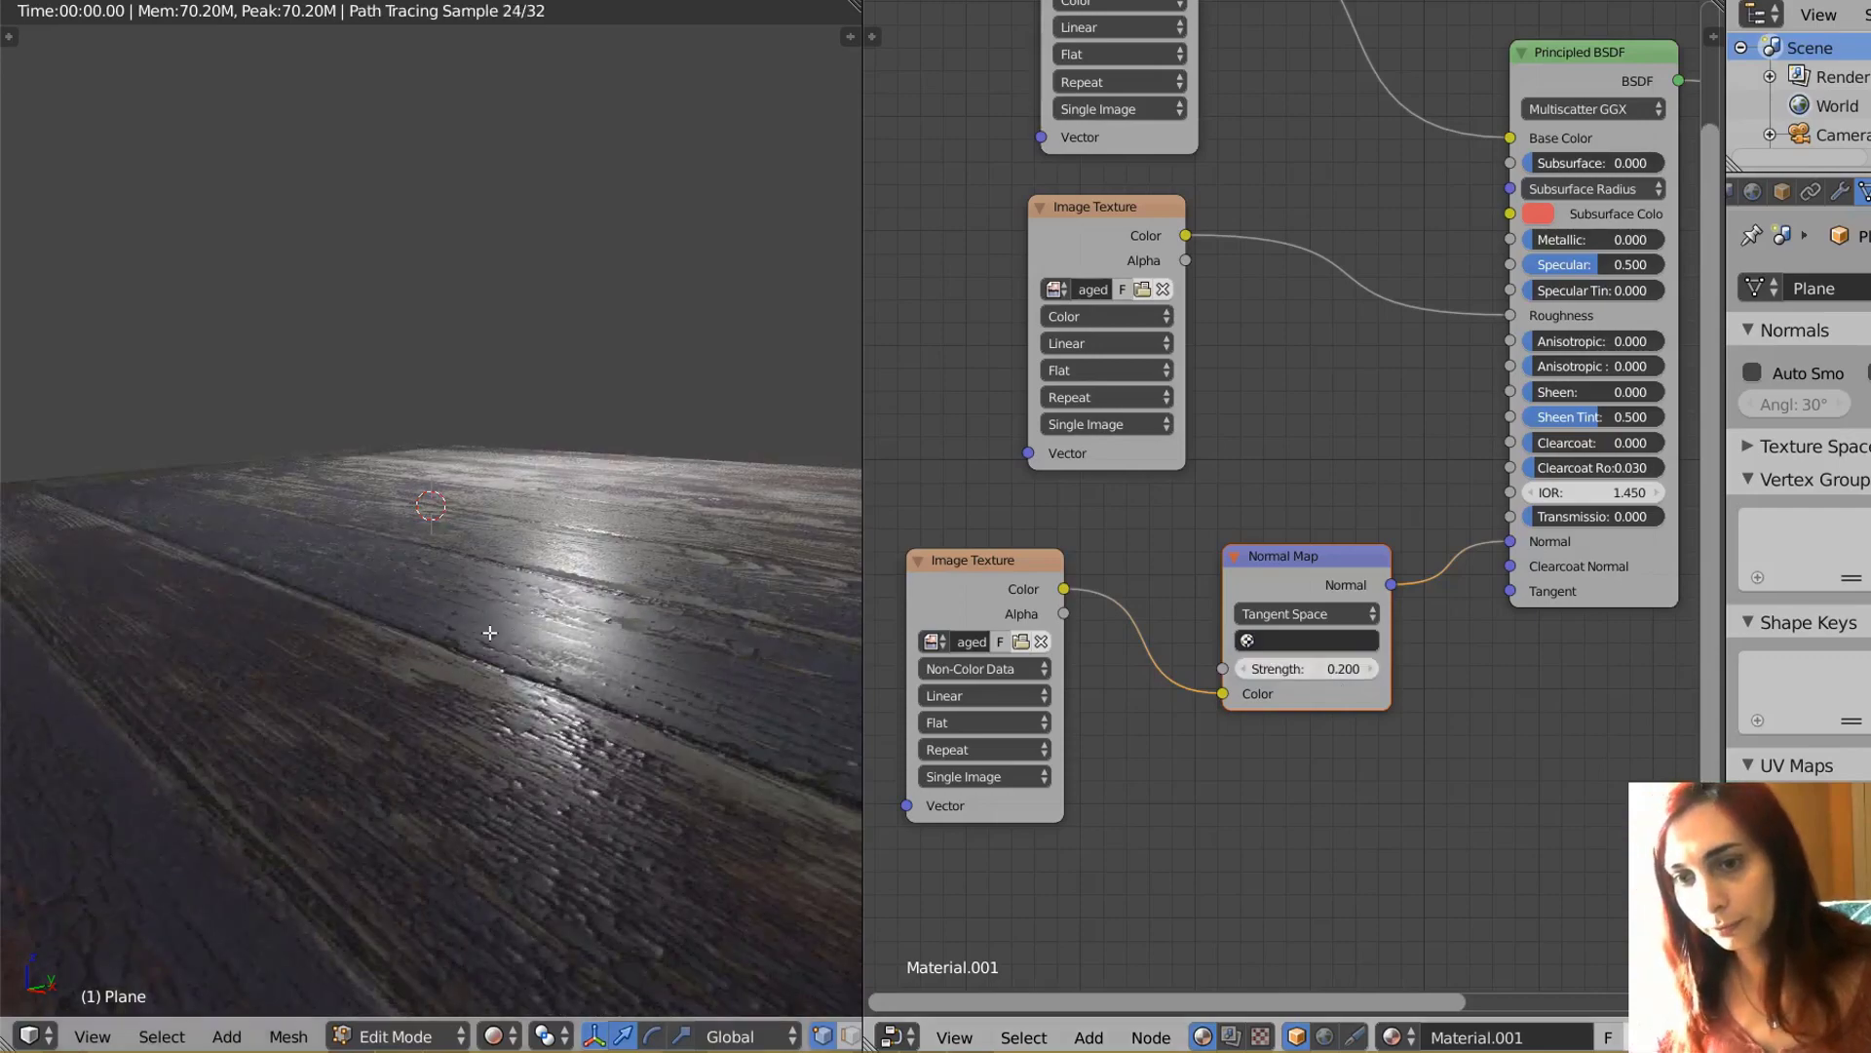
pyautogui.moveTo(438, 686)
pyautogui.mouseDown(button='middle')
pyautogui.moveTo(419, 775)
pyautogui.moveTo(683, 687)
pyautogui.mouseUp(button='middle')
pyautogui.click(1277, 669)
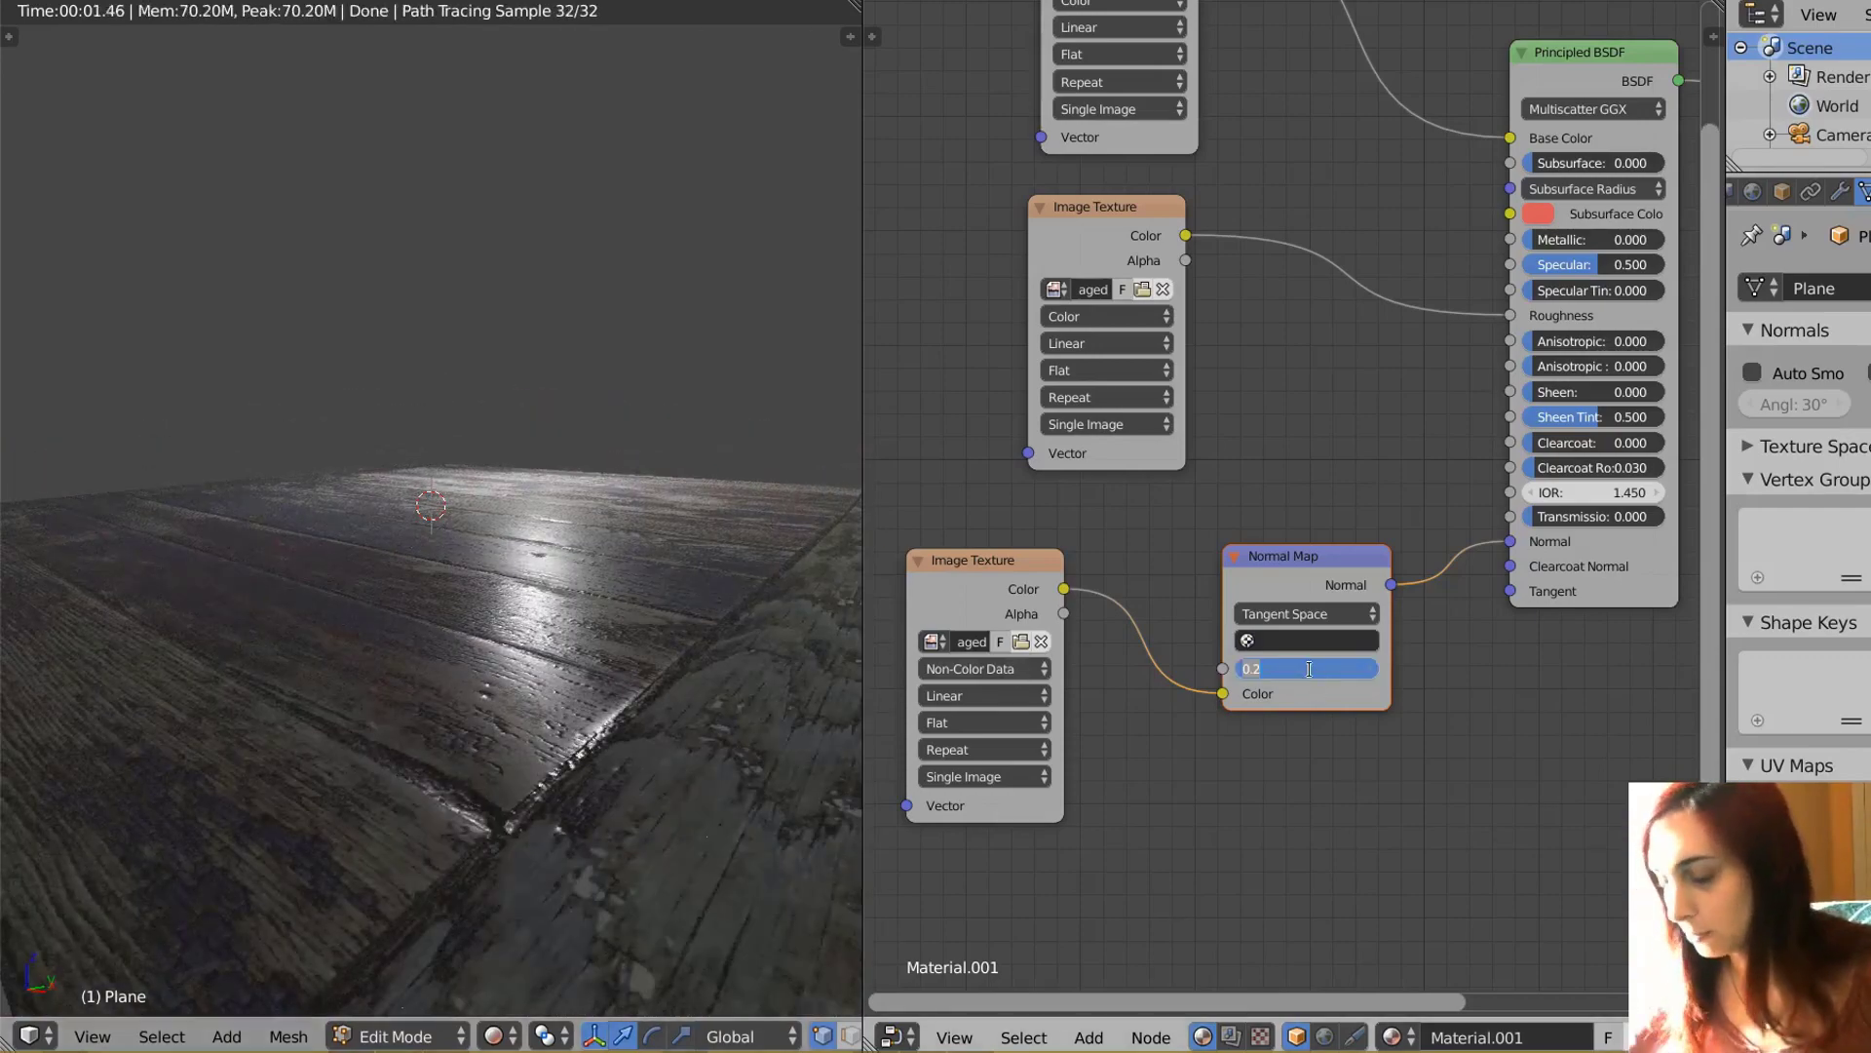
pyautogui.press('Return')
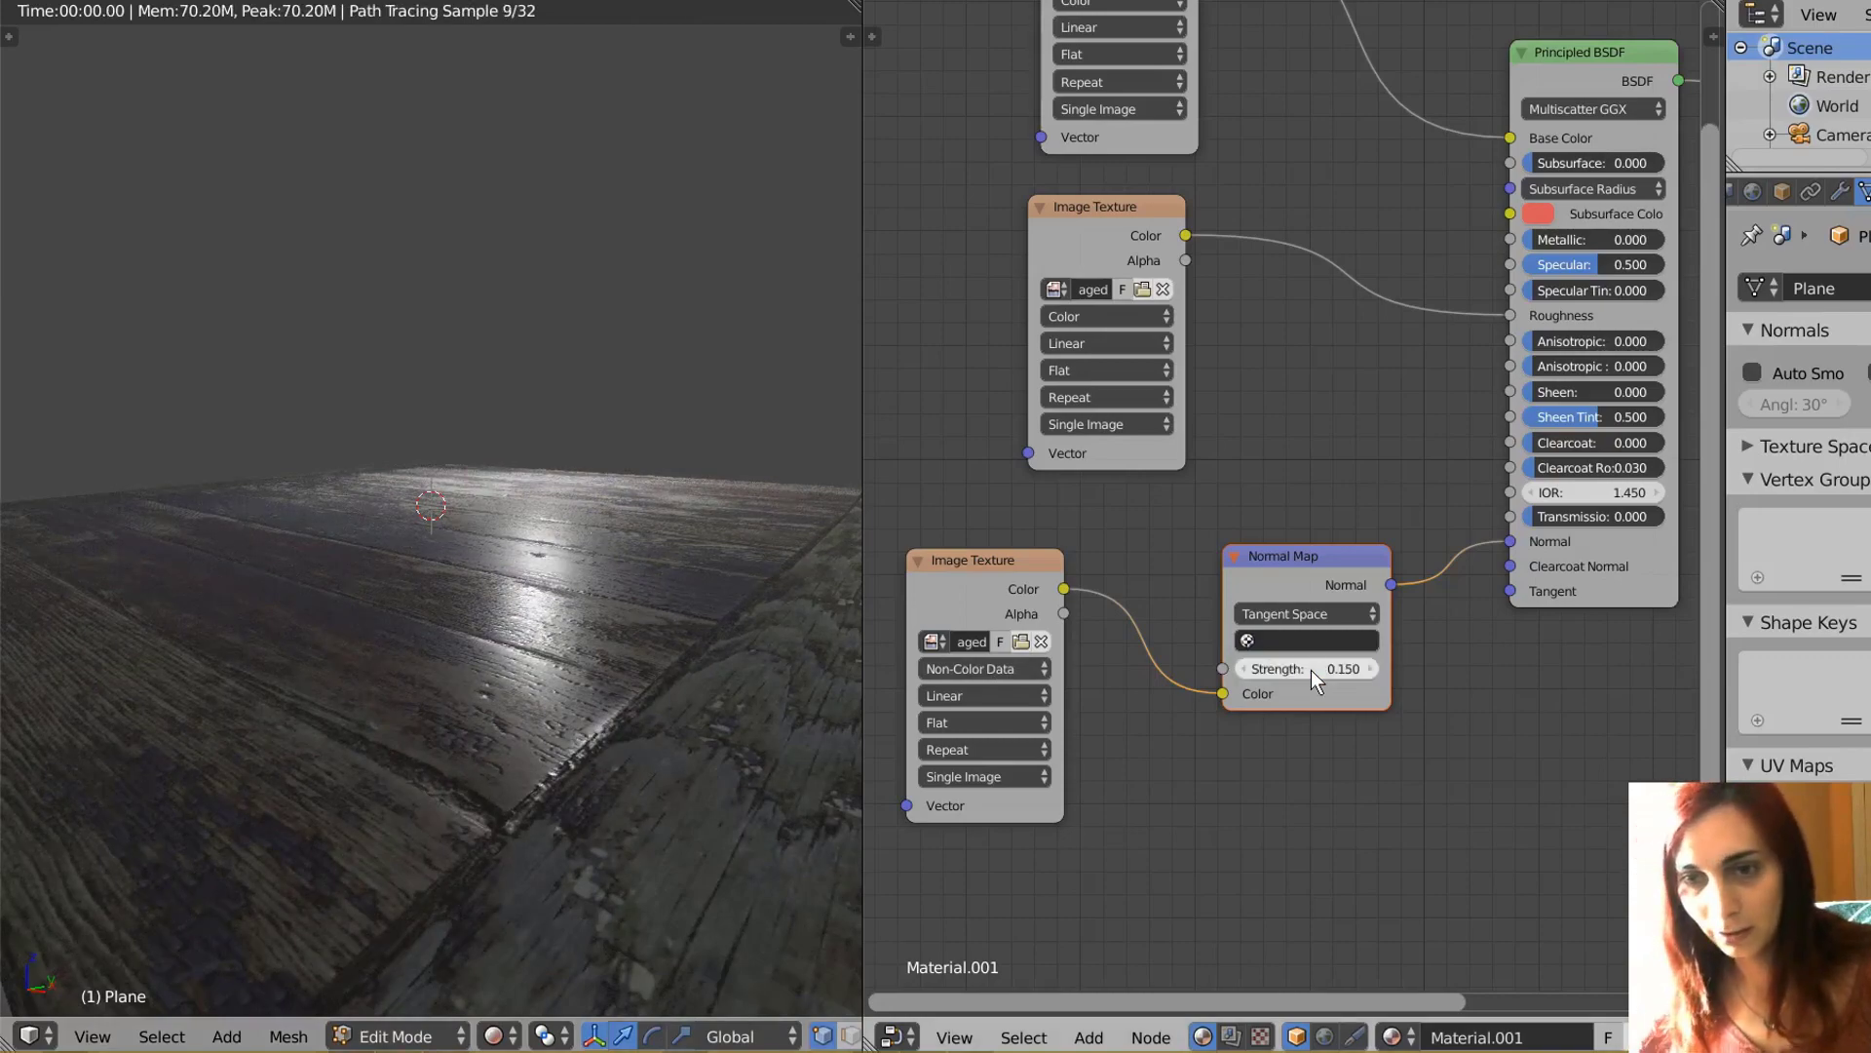
pyautogui.moveTo(561, 712); pyautogui.dragTo(543, 745, button='middle')
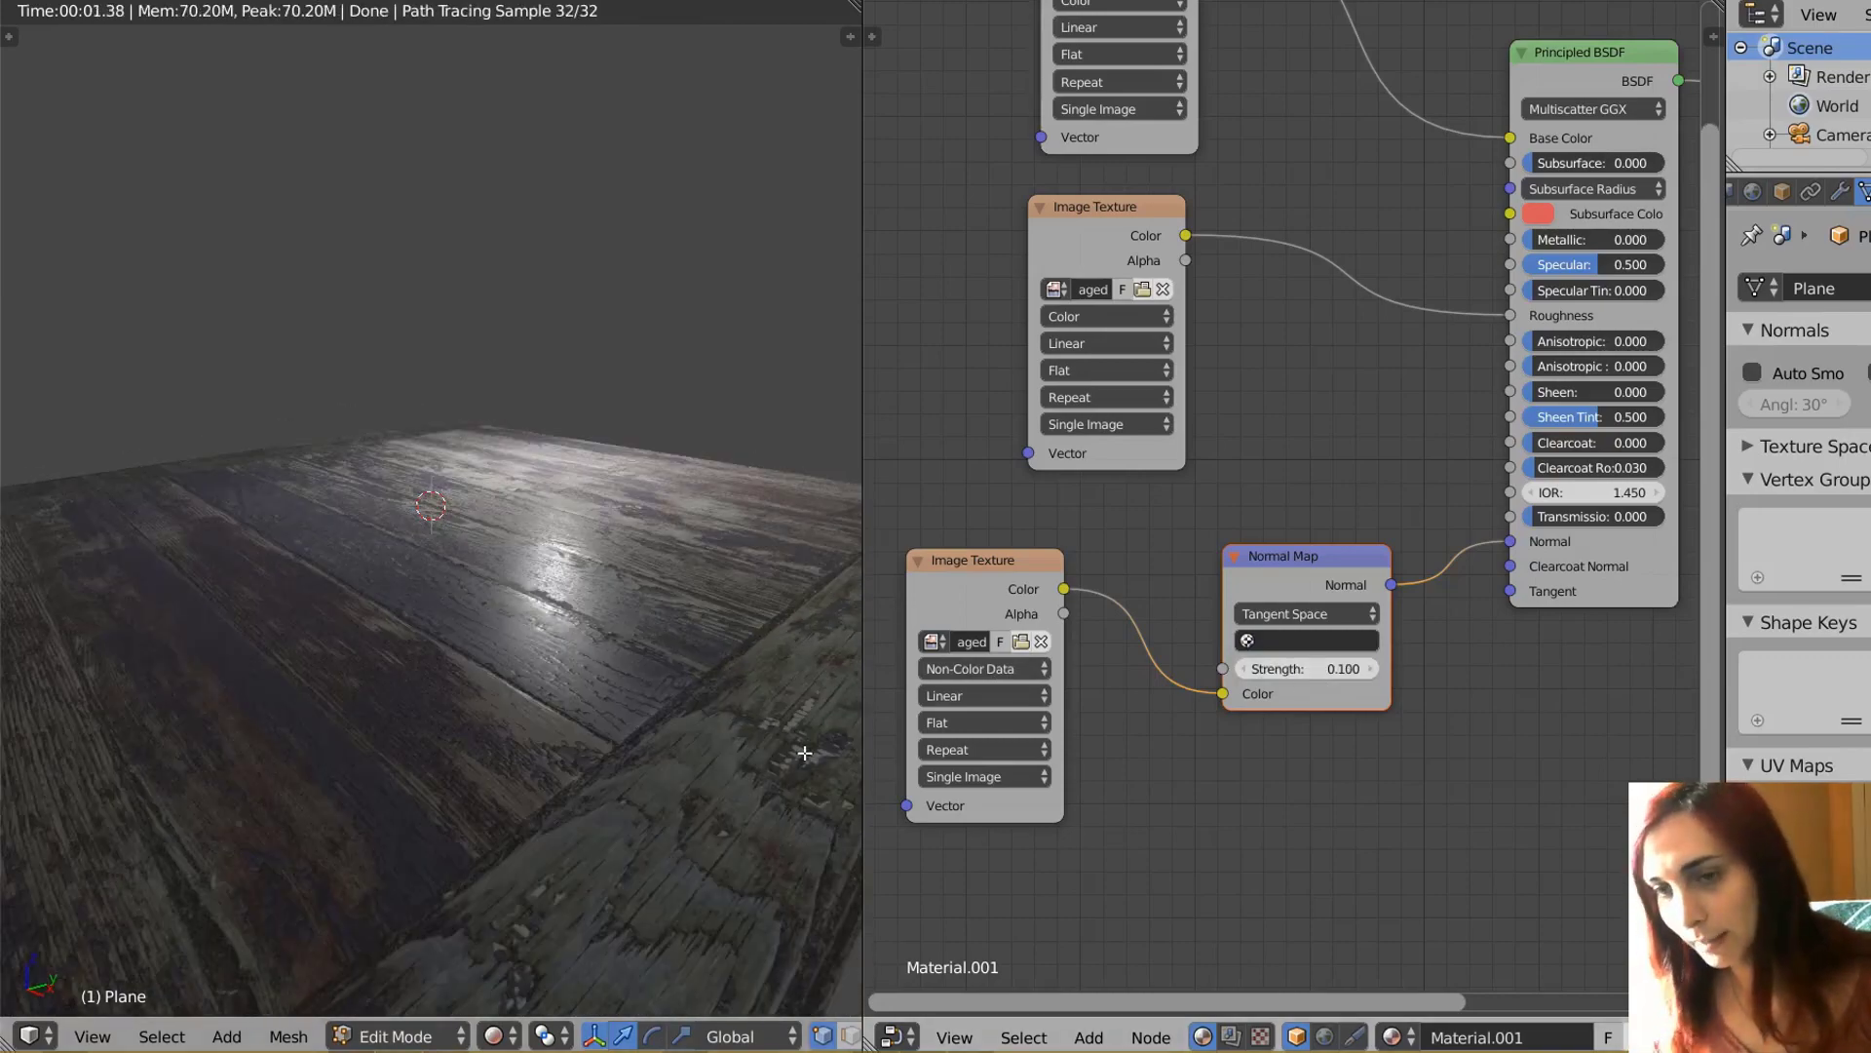
# - Set the World's surface color to black so that only the scene light illuminates the wood plank plane
pyautogui.moveTo(805, 752)
pyautogui.mouseDown(button='middle')
pyautogui.moveTo(670, 772)
pyautogui.moveTo(698, 764)
pyautogui.moveTo(635, 752)
pyautogui.moveTo(667, 733)
pyautogui.mouseUp(button='middle')
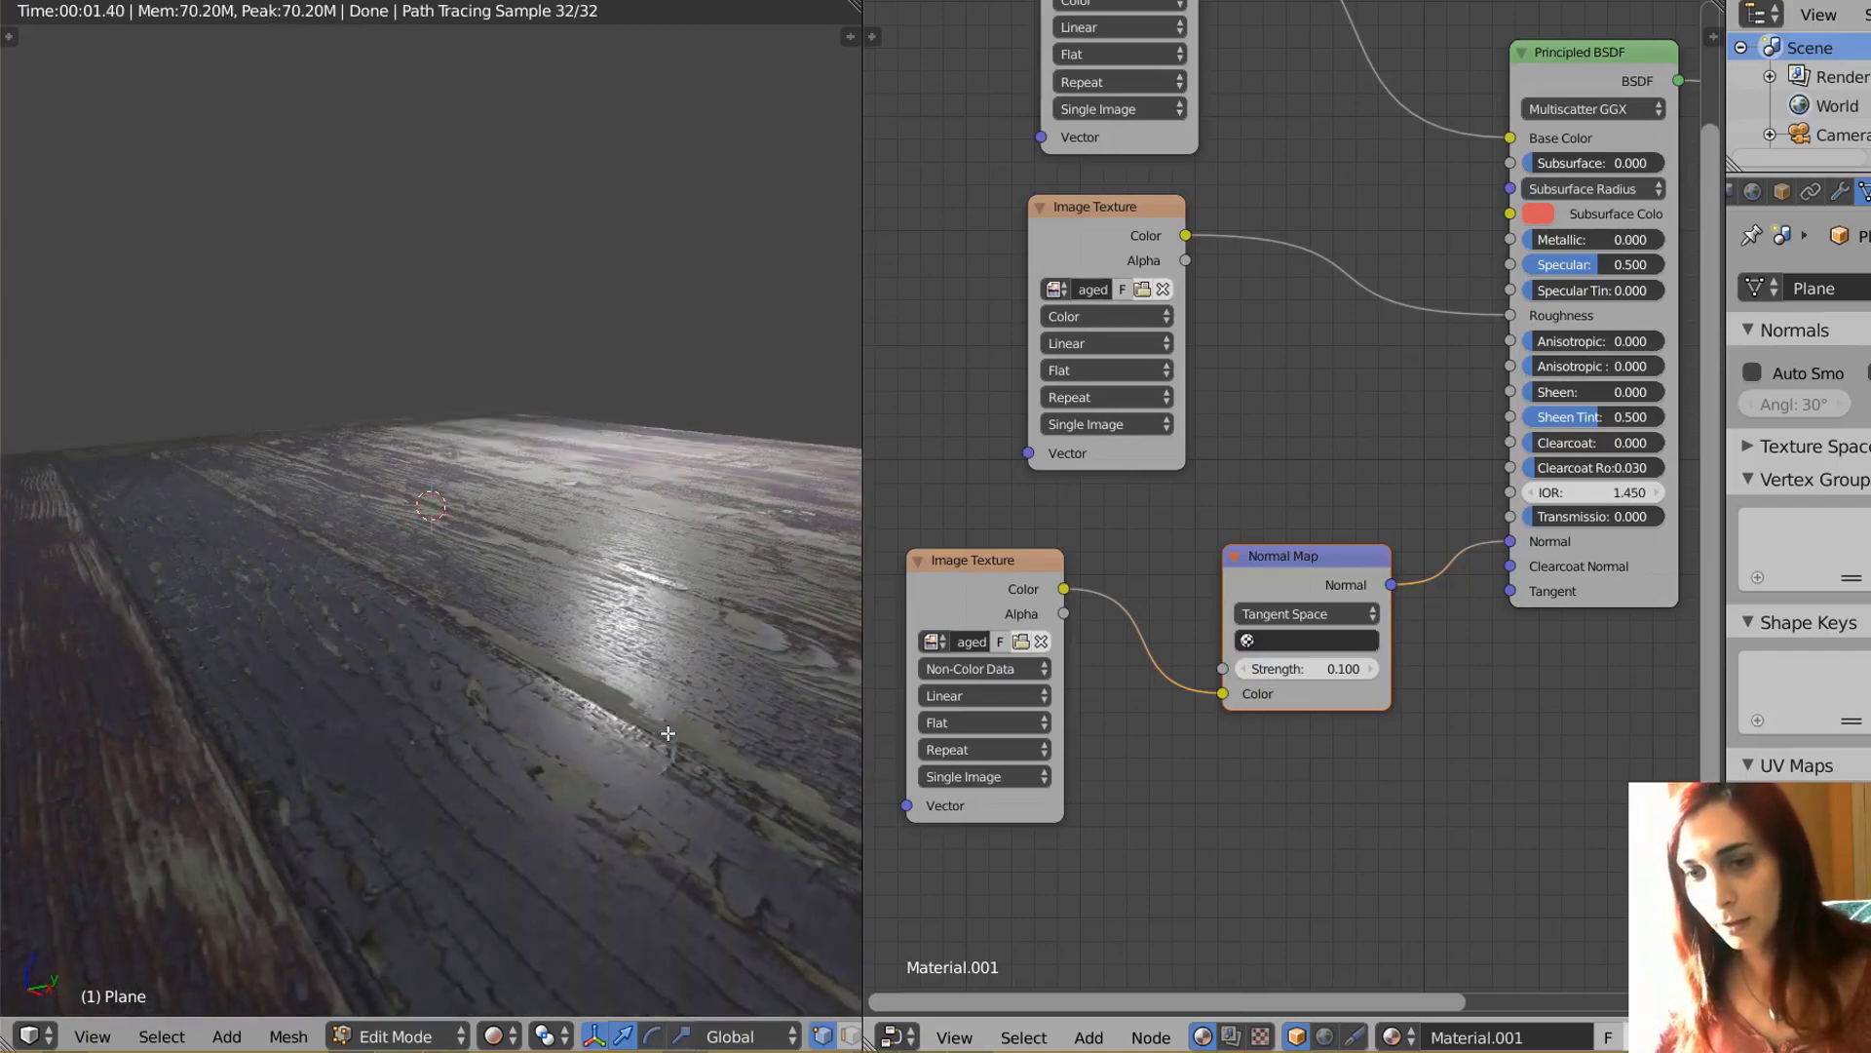
pyautogui.moveTo(668, 733); pyautogui.dragTo(571, 682, button='middle')
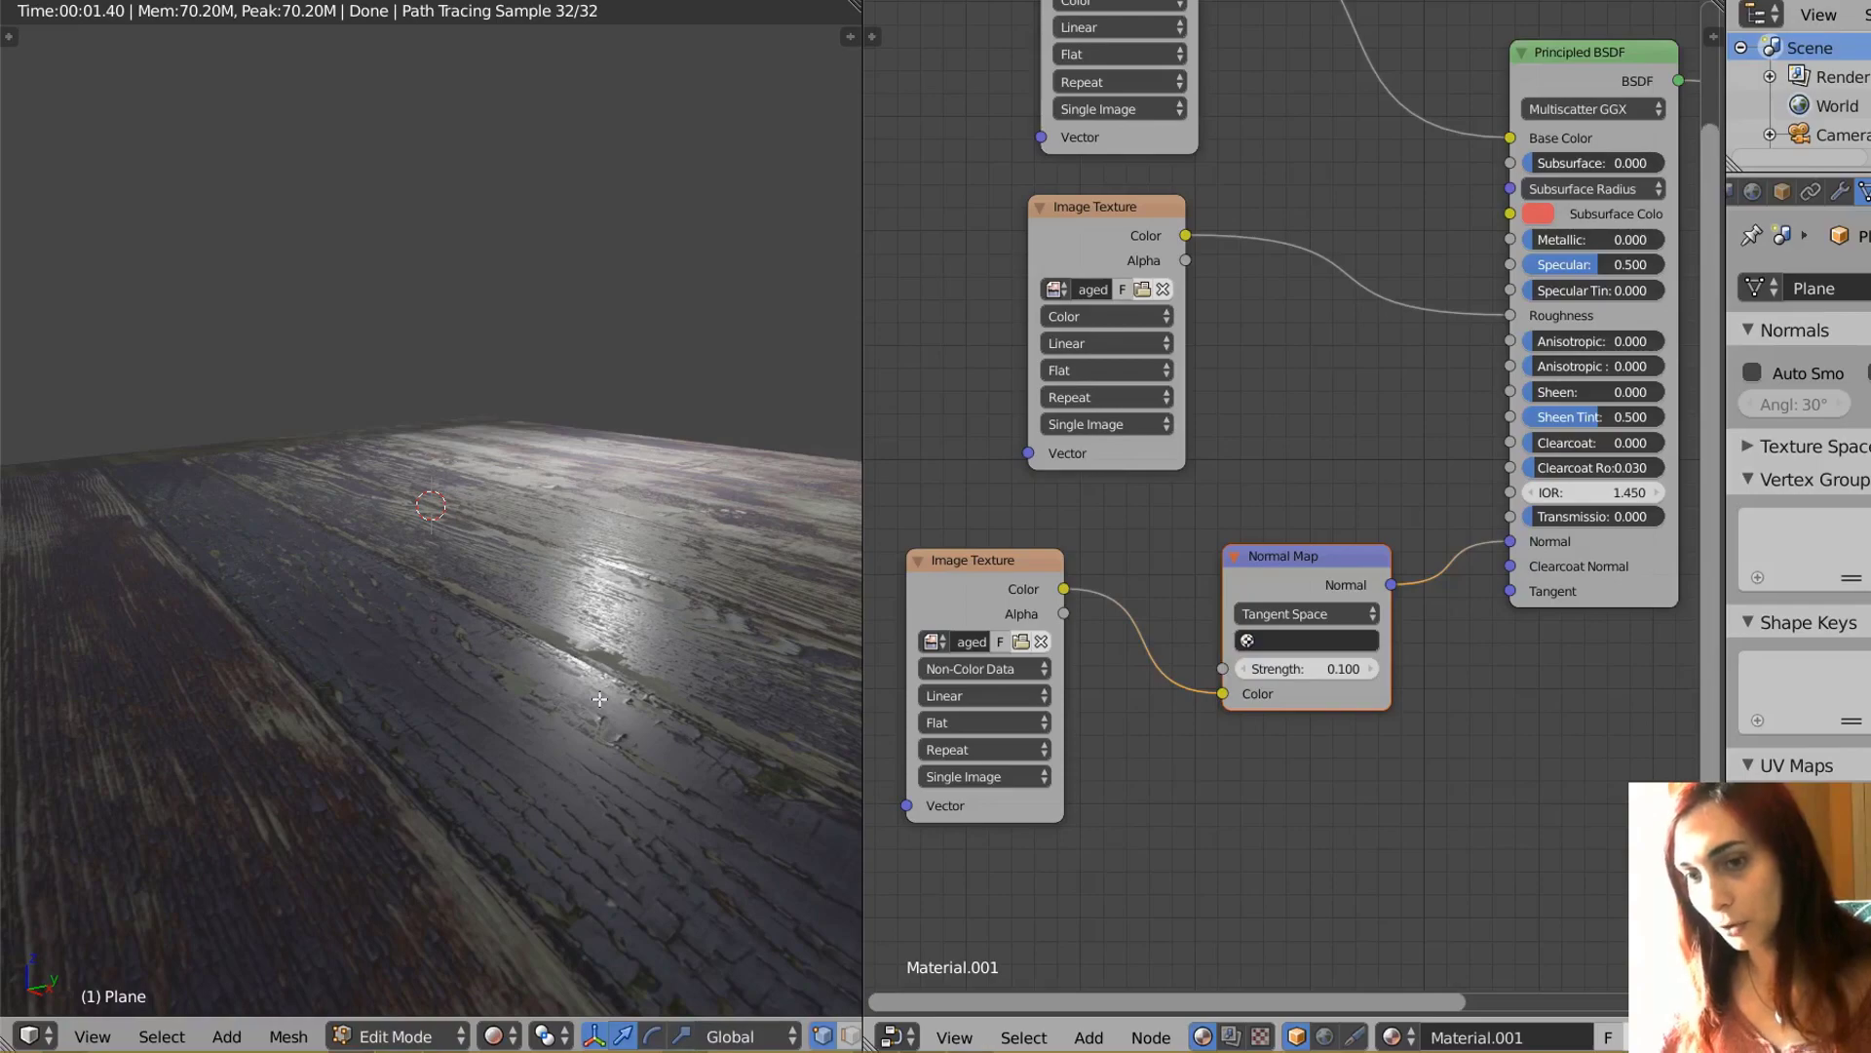
pyautogui.moveTo(600, 699); pyautogui.dragTo(625, 760, button='middle')
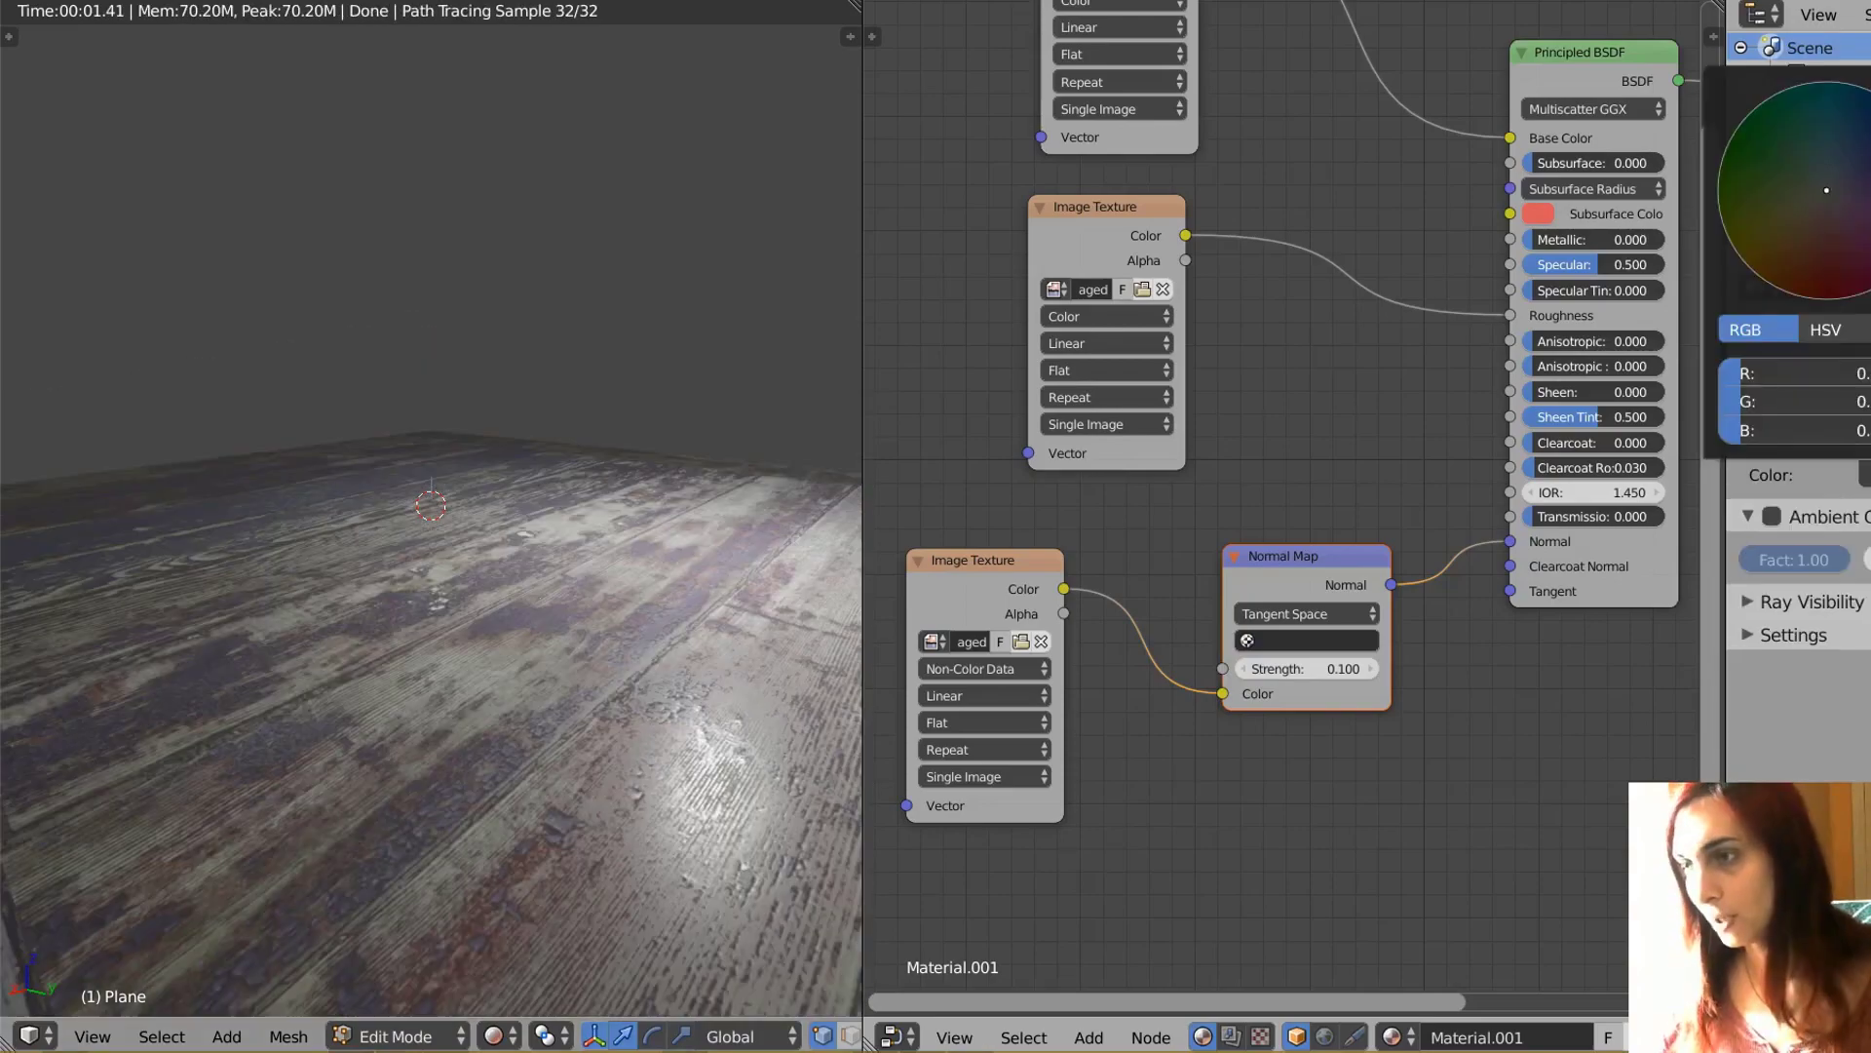
pyautogui.moveTo(1870, 244); pyautogui.dragTo(1870, 299)
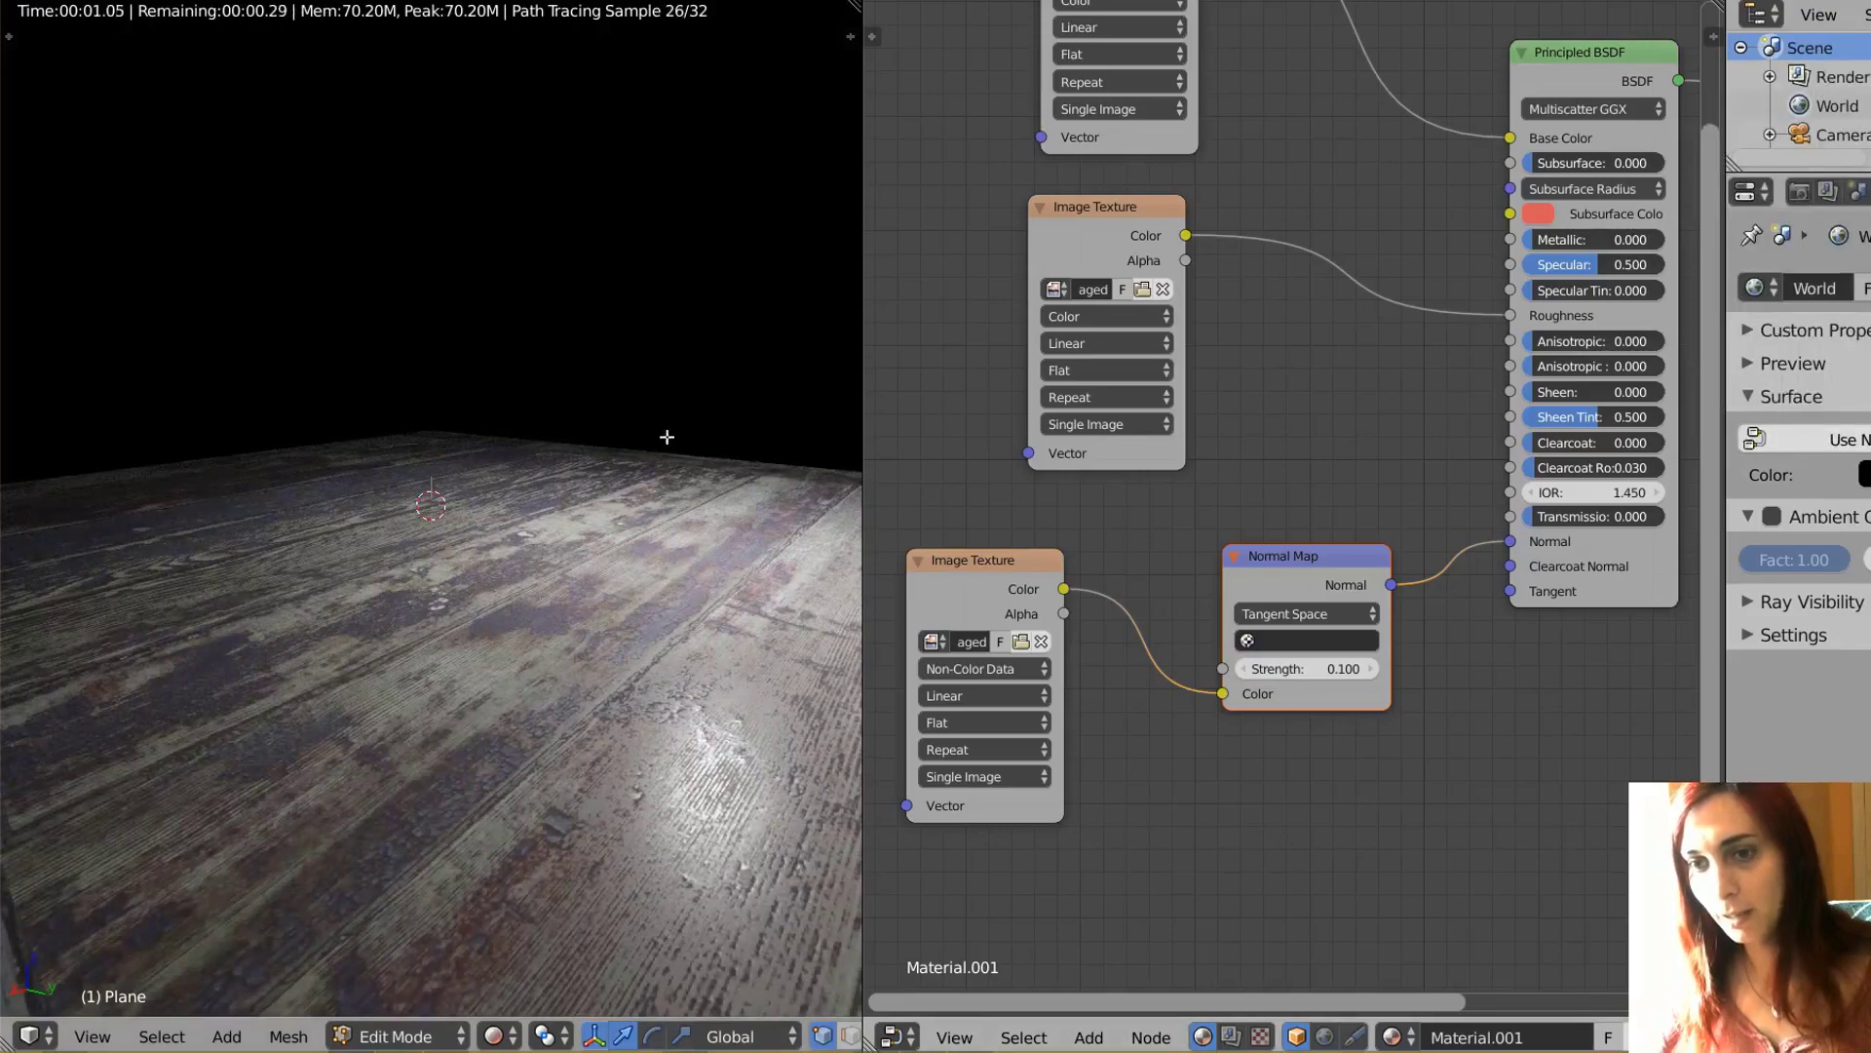
# - Examine the wood planks' highlights and relief from different angles and review the complete node setup feeding the Principled BSDF
pyautogui.moveTo(667, 437); pyautogui.dragTo(516, 514, button='middle')
pyautogui.moveTo(485, 513)
pyautogui.mouseDown(button='middle')
pyautogui.moveTo(556, 595)
pyautogui.moveTo(468, 554)
pyautogui.mouseUp(button='middle')
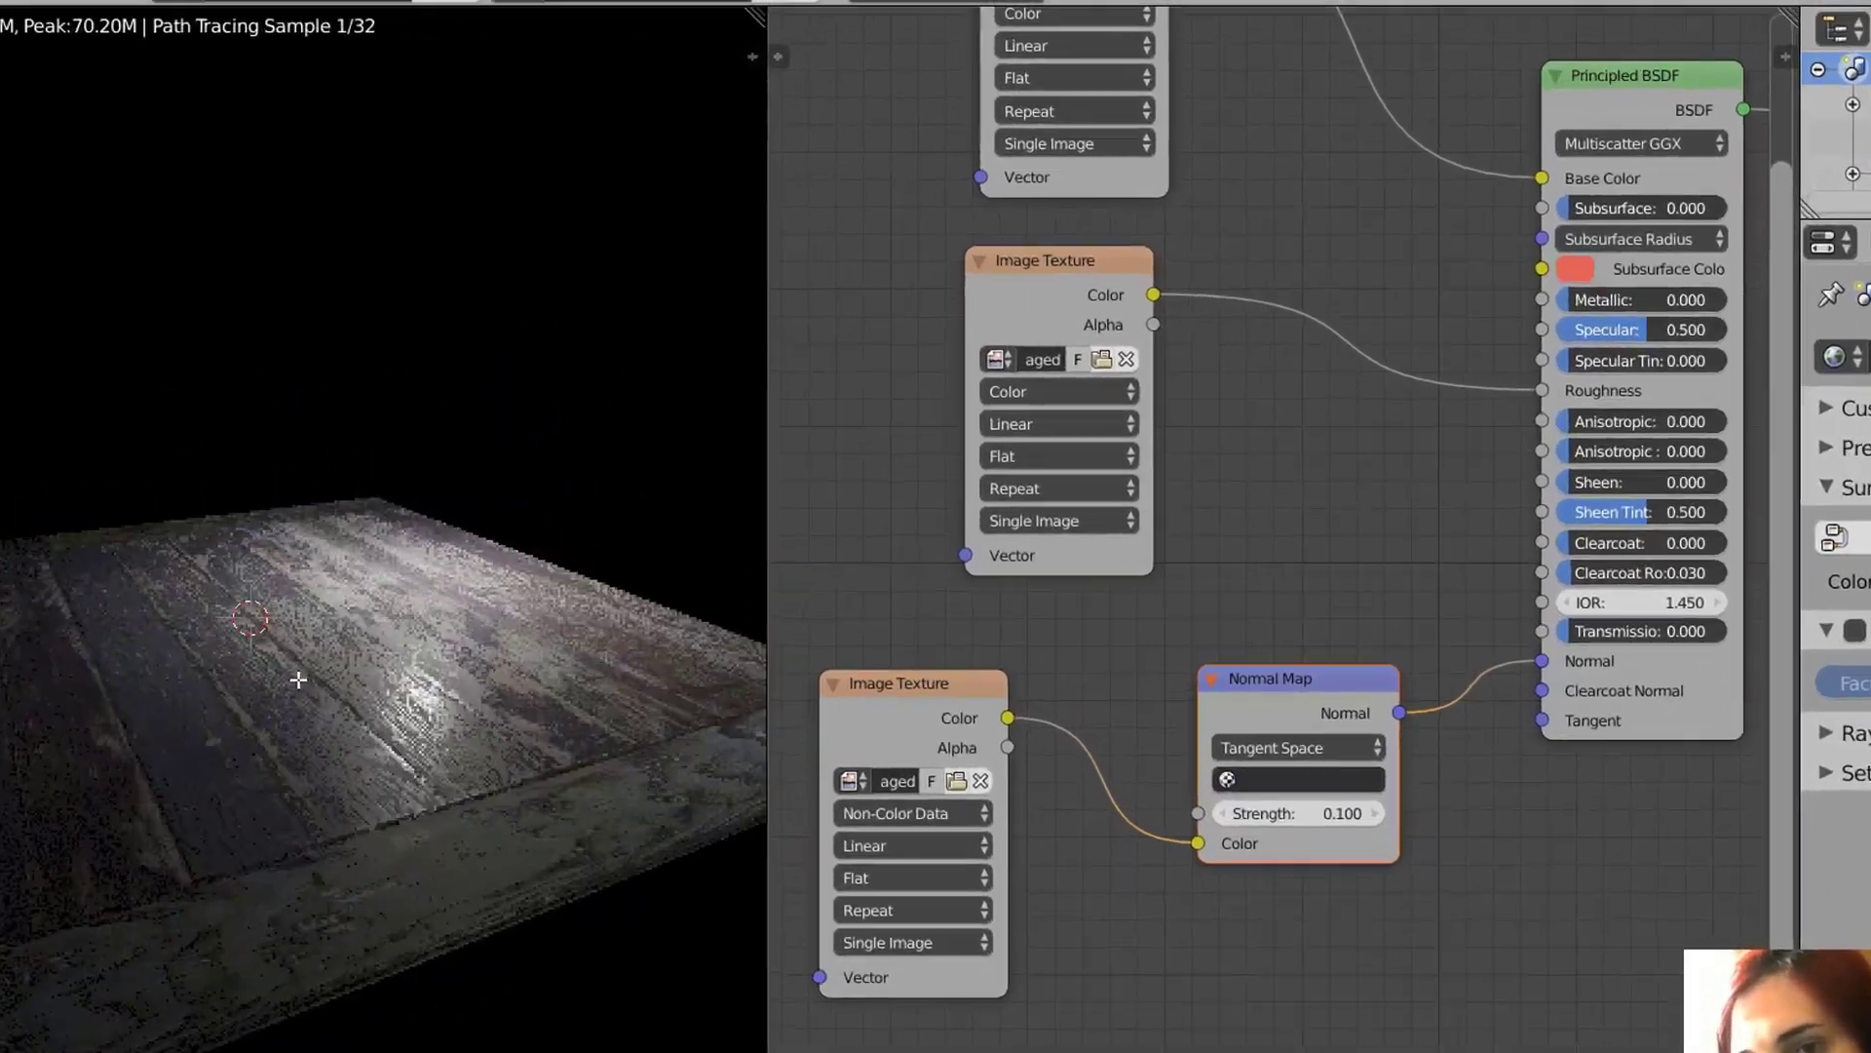
pyautogui.scroll(-2, 1162, 491)
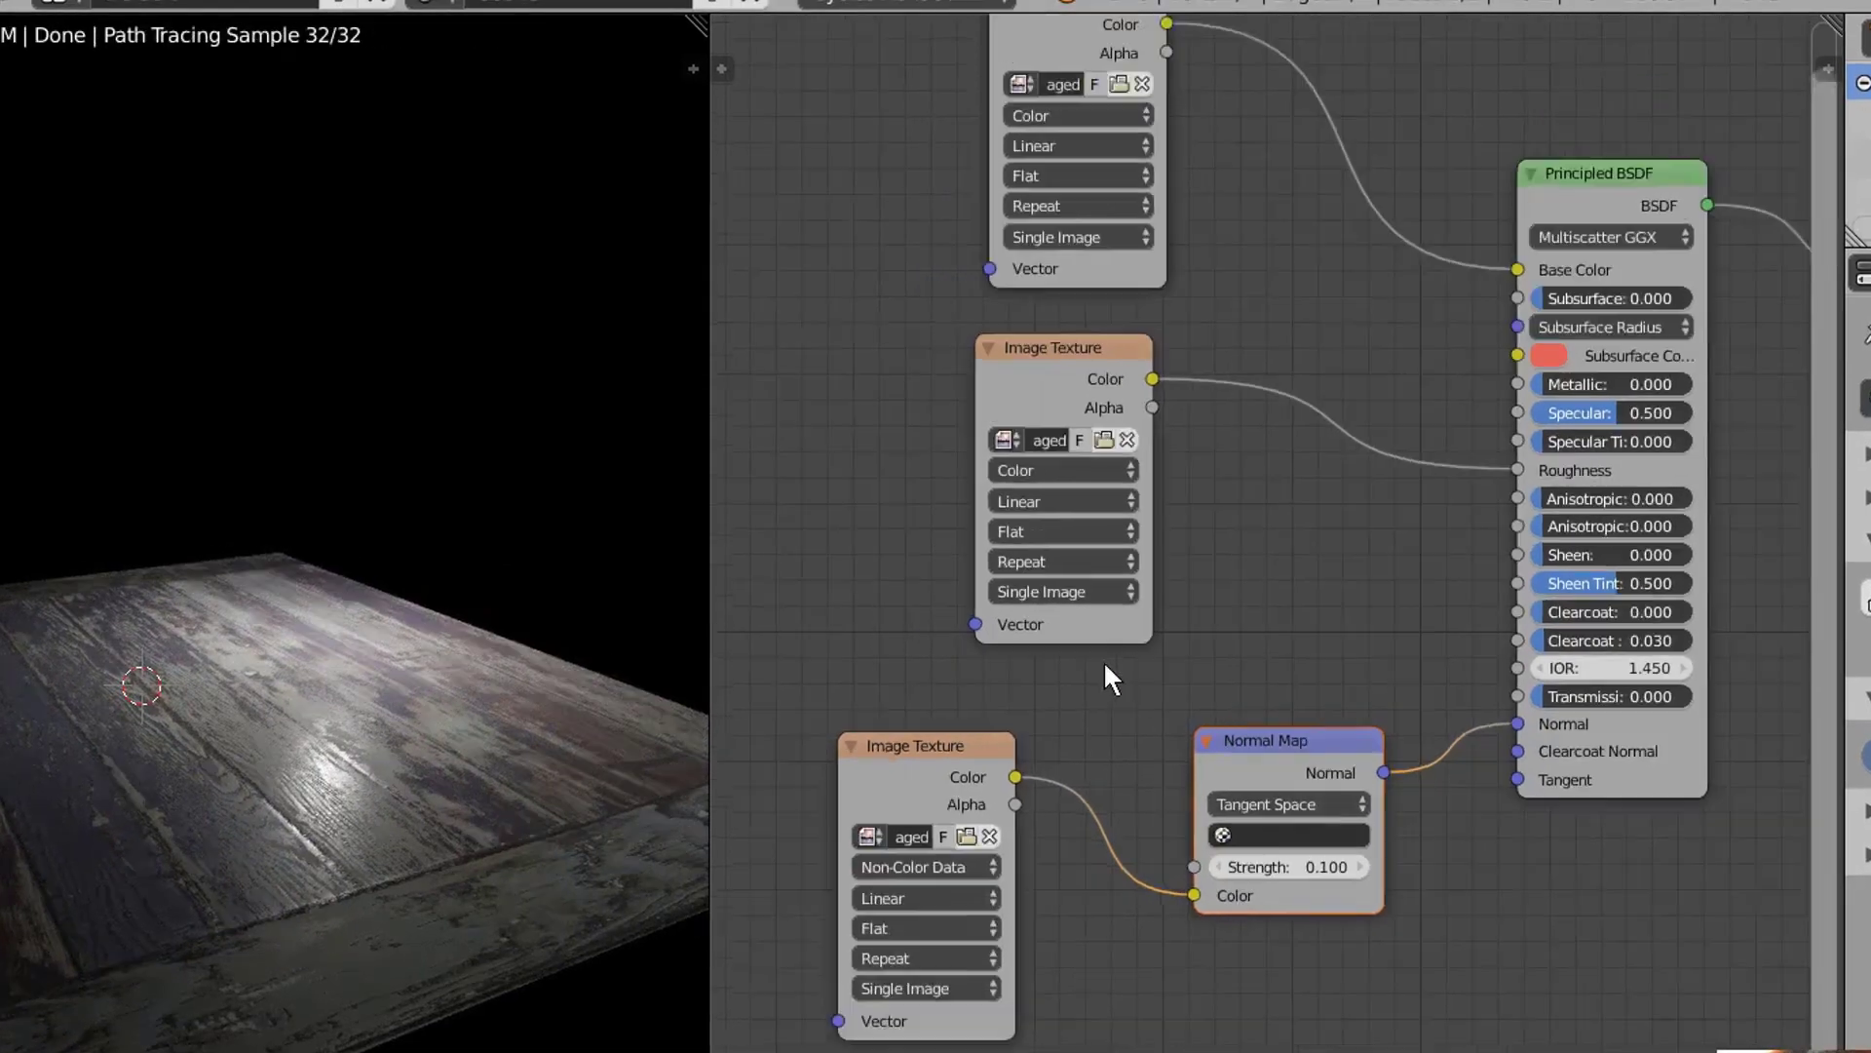
pyautogui.scroll(-3, 1103, 659)
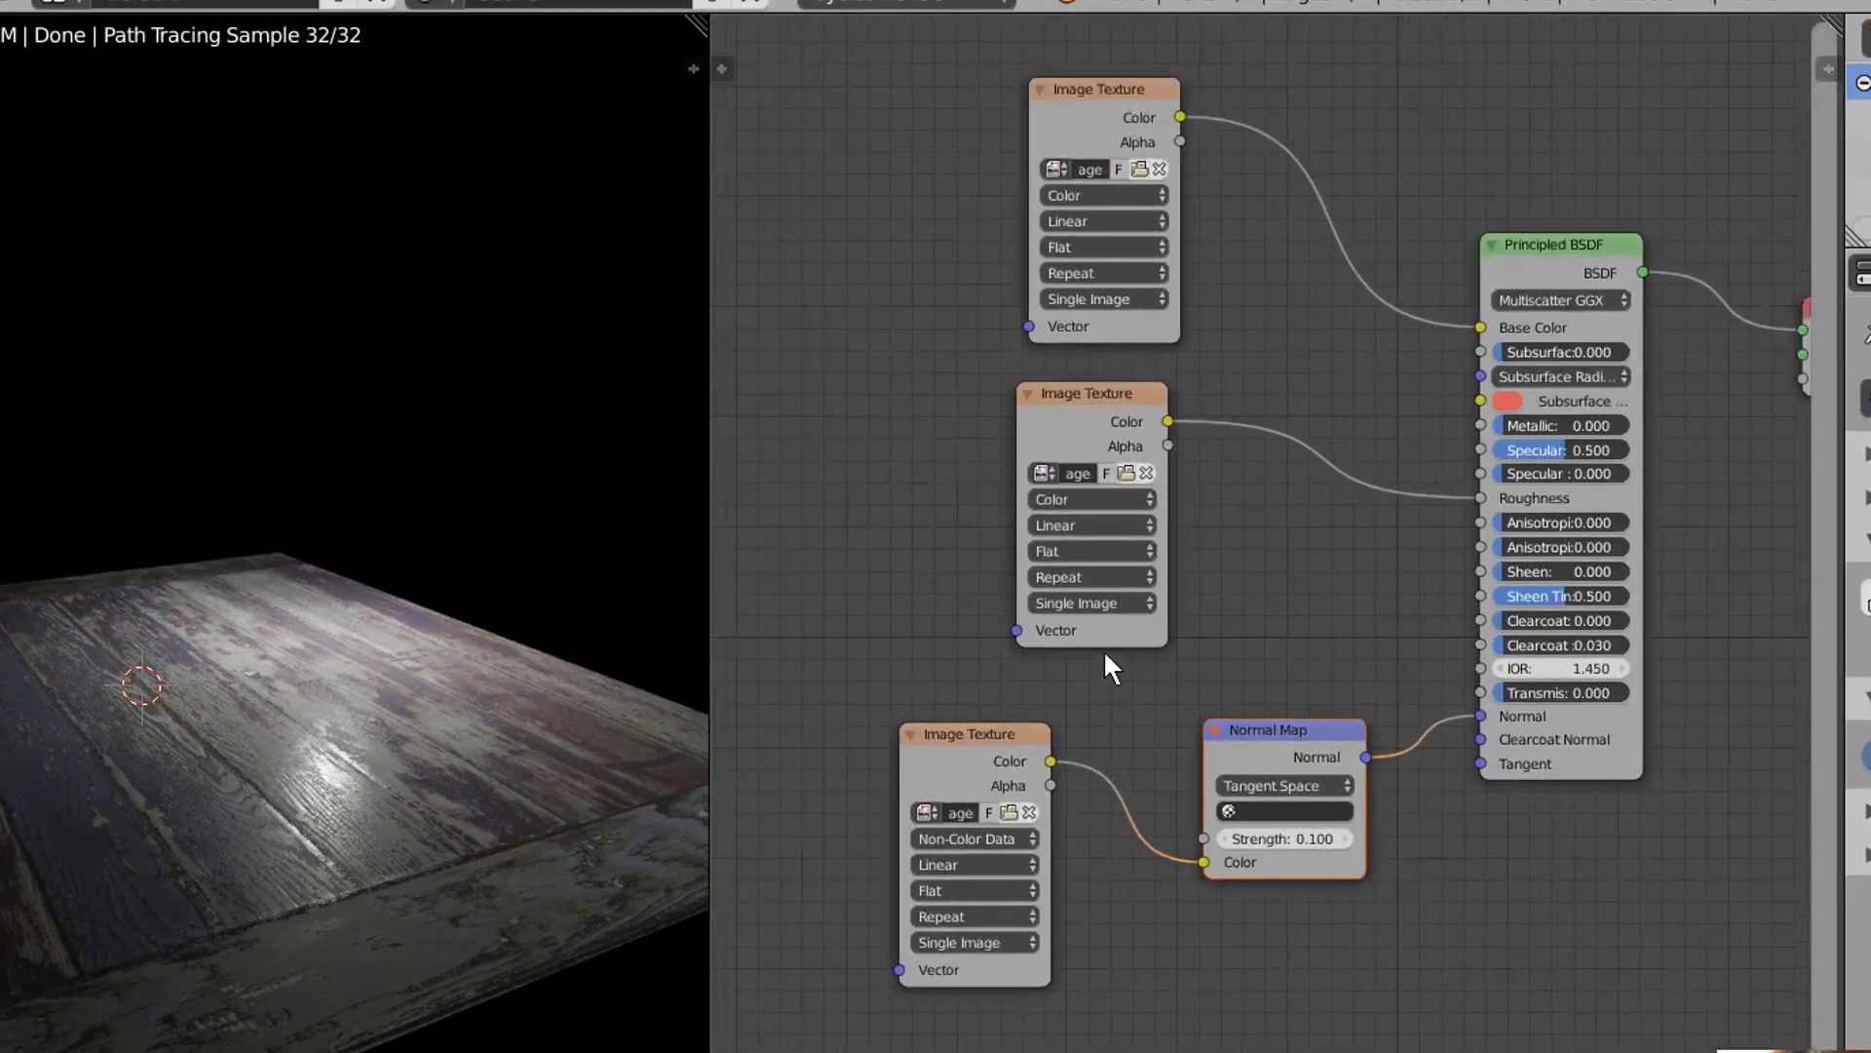
pyautogui.scroll(2, 1131, 407)
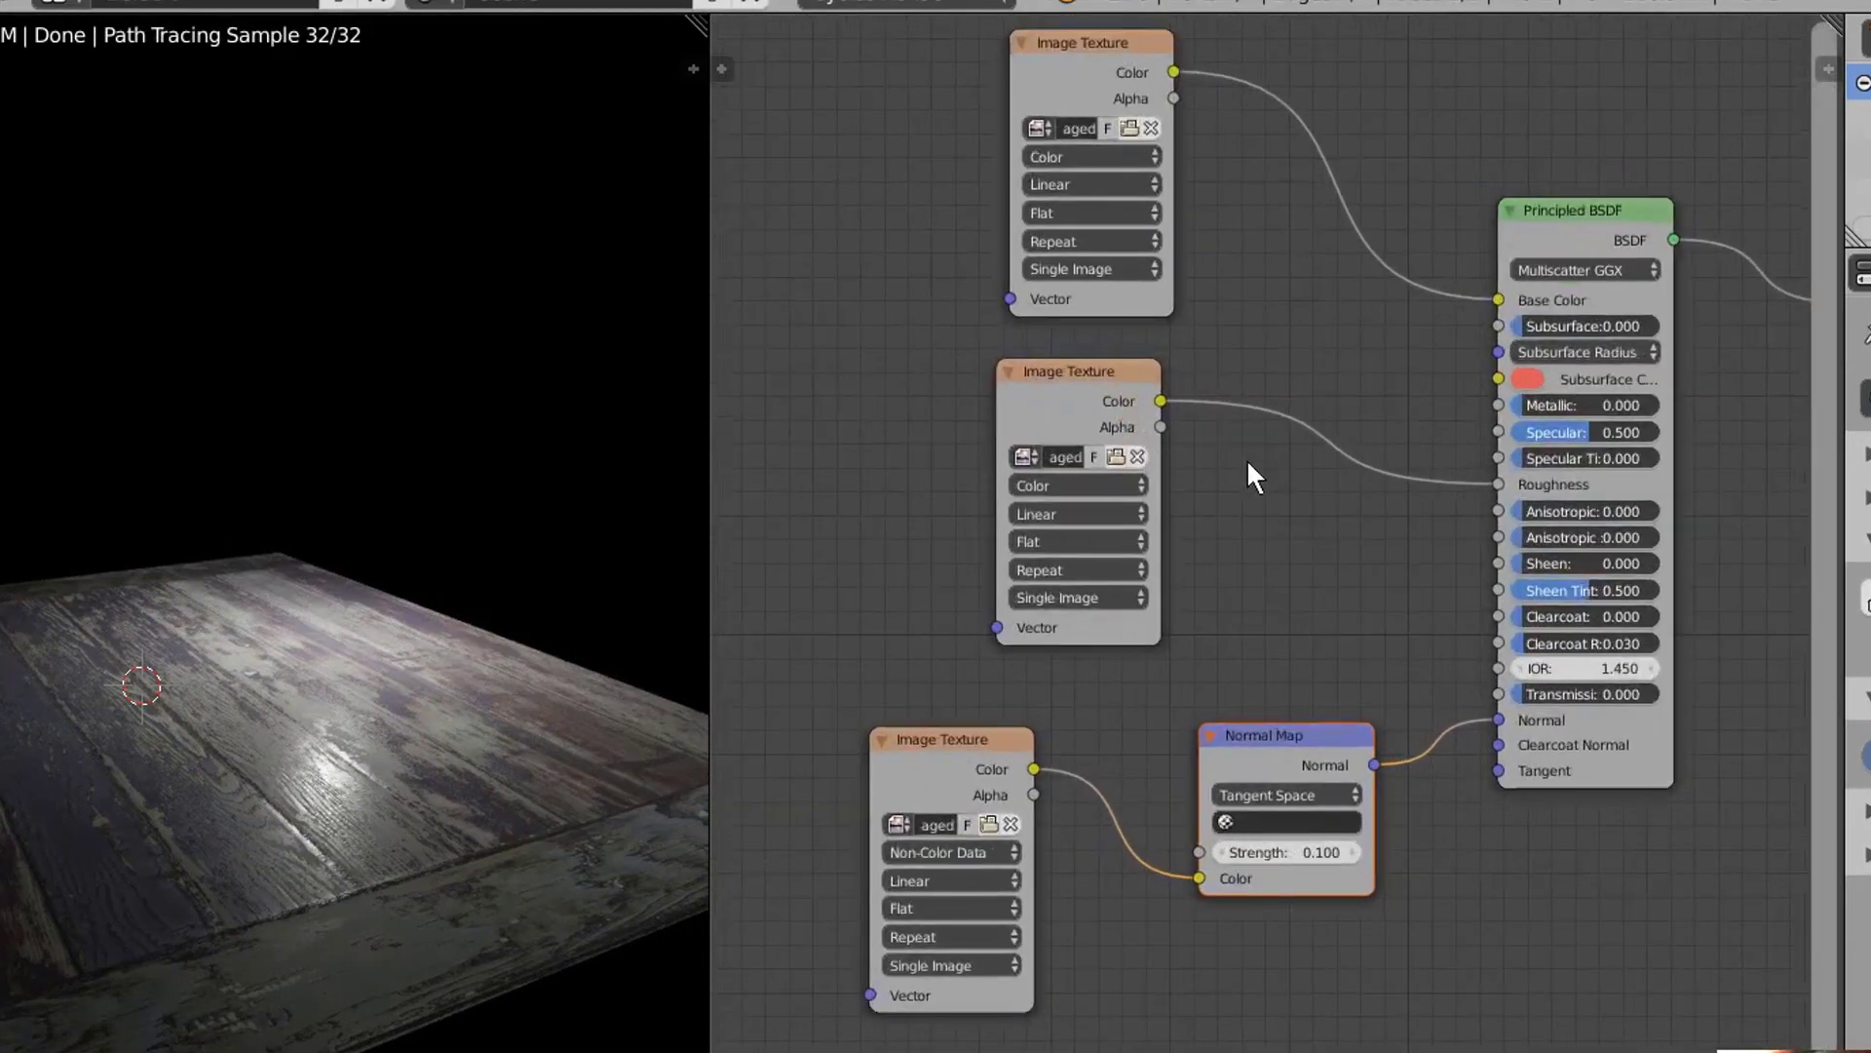
pyautogui.moveTo(575, 770)
pyautogui.mouseDown(button='middle')
pyautogui.moveTo(400, 824)
pyautogui.moveTo(356, 805)
pyautogui.mouseUp(button='middle')
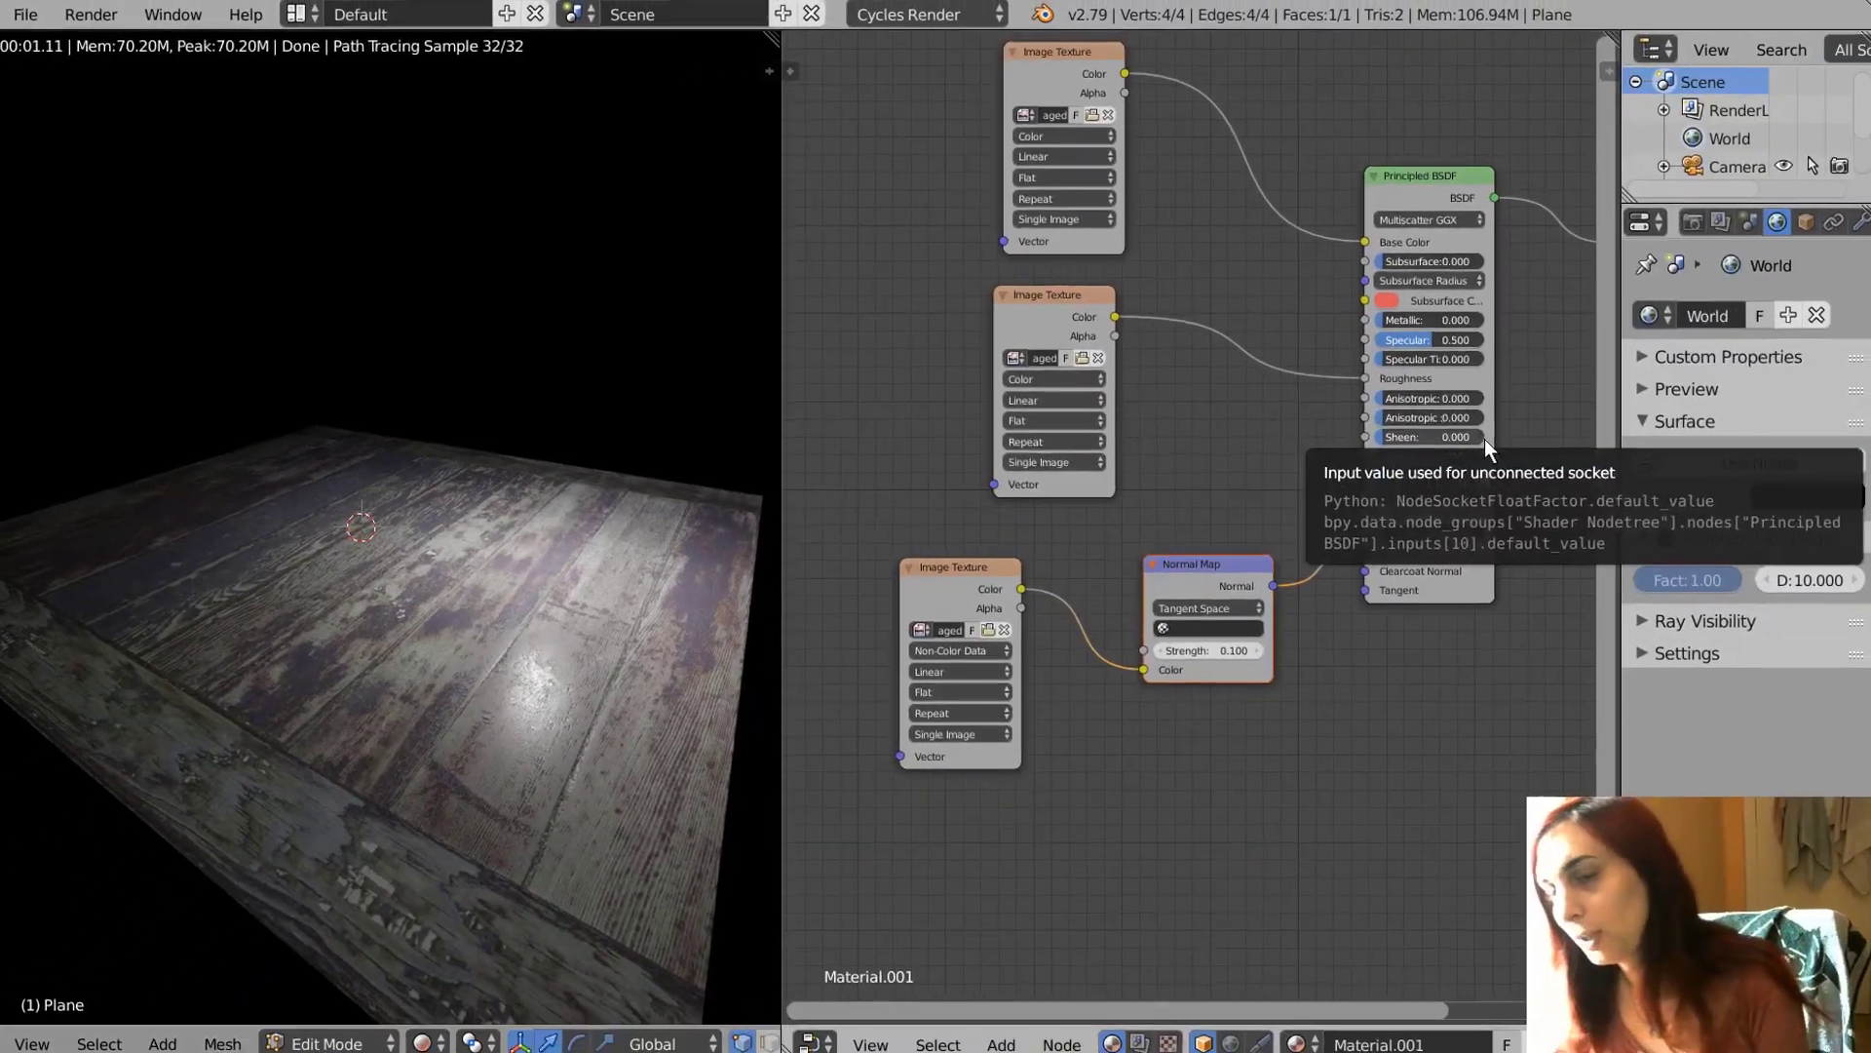
pyautogui.scroll(1, 1121, 544)
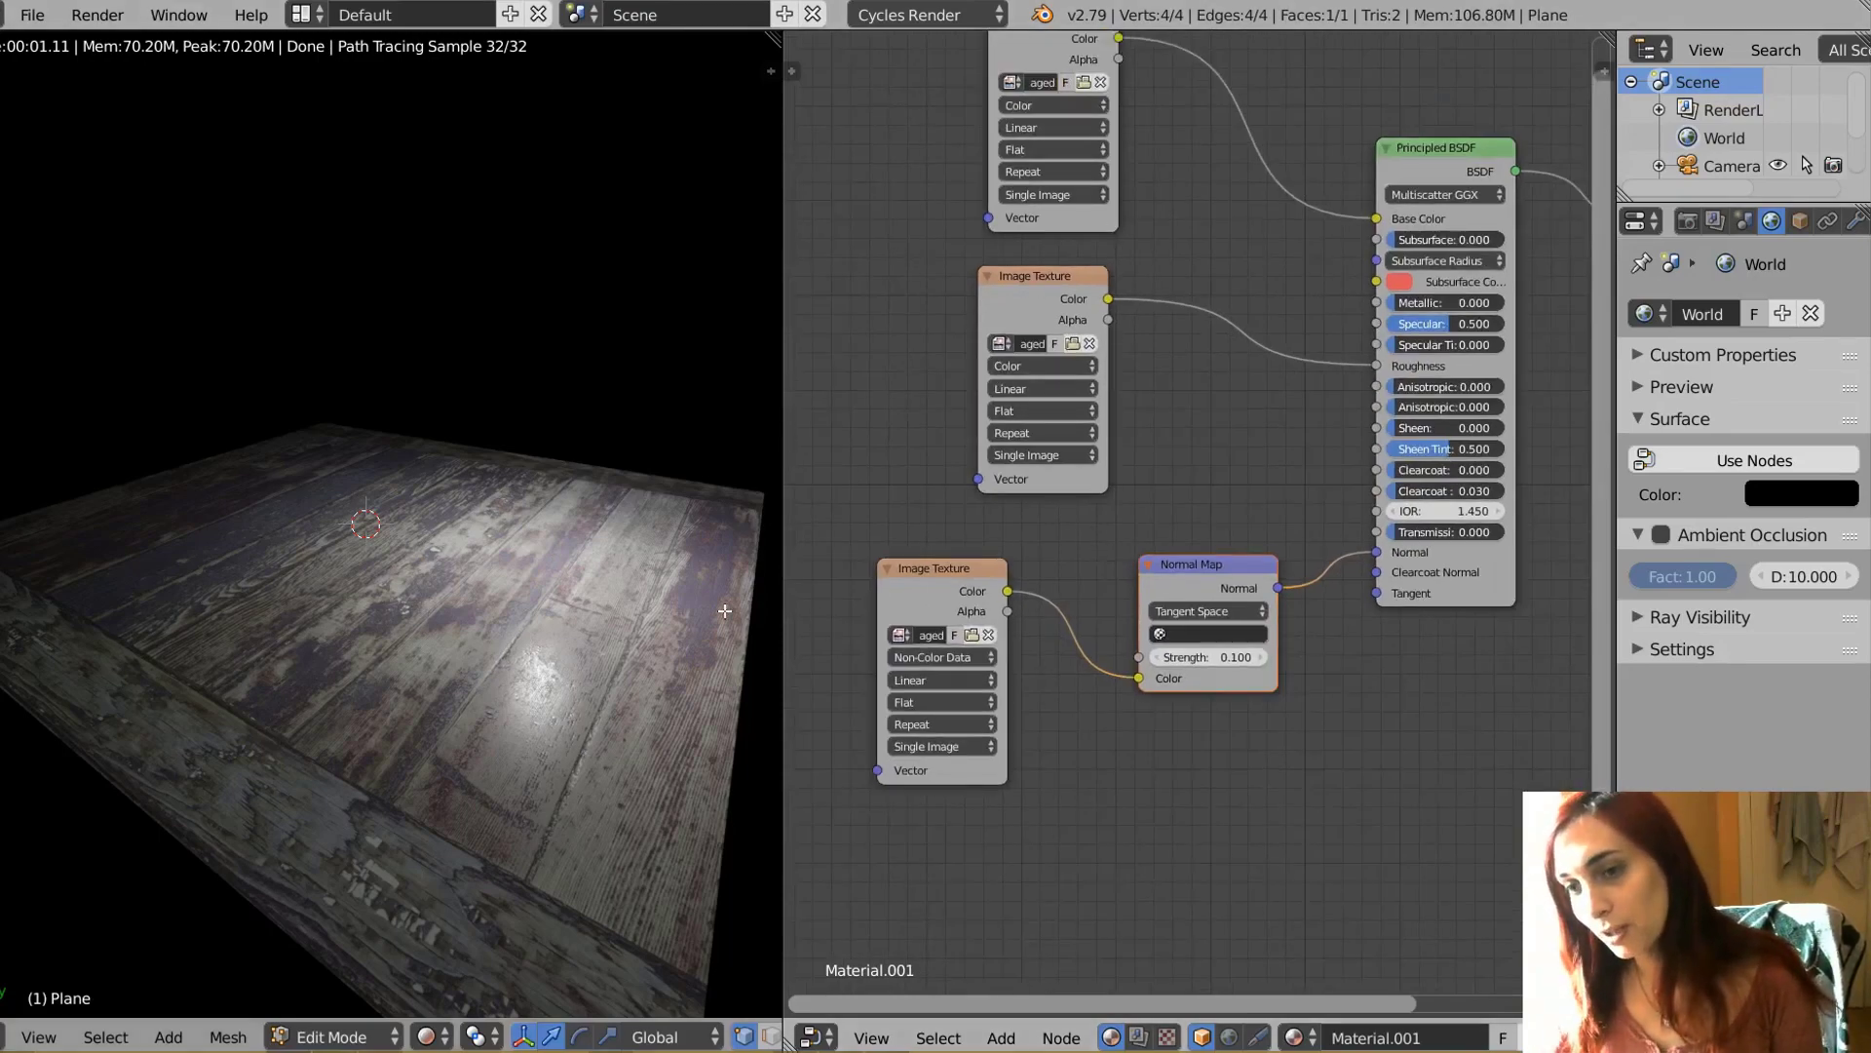
pyautogui.scroll(-2, 720, 611)
pyautogui.scroll(2, 720, 612)
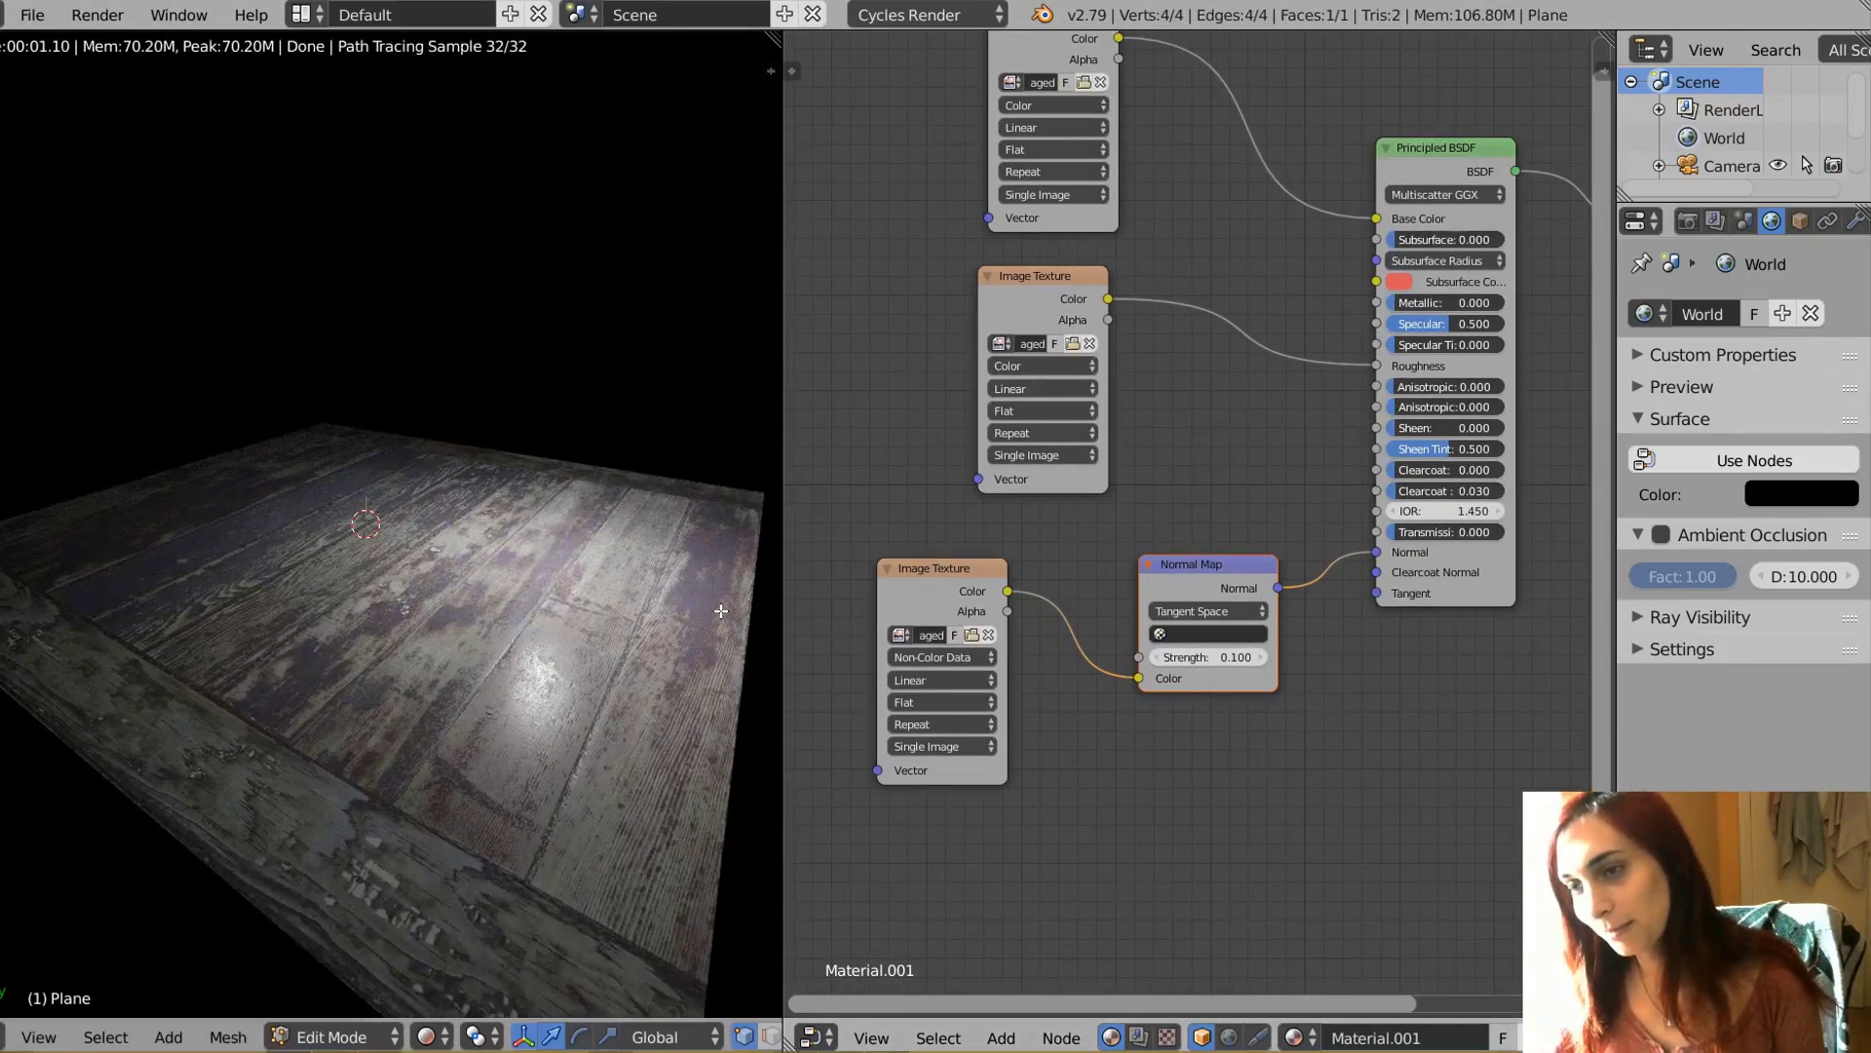